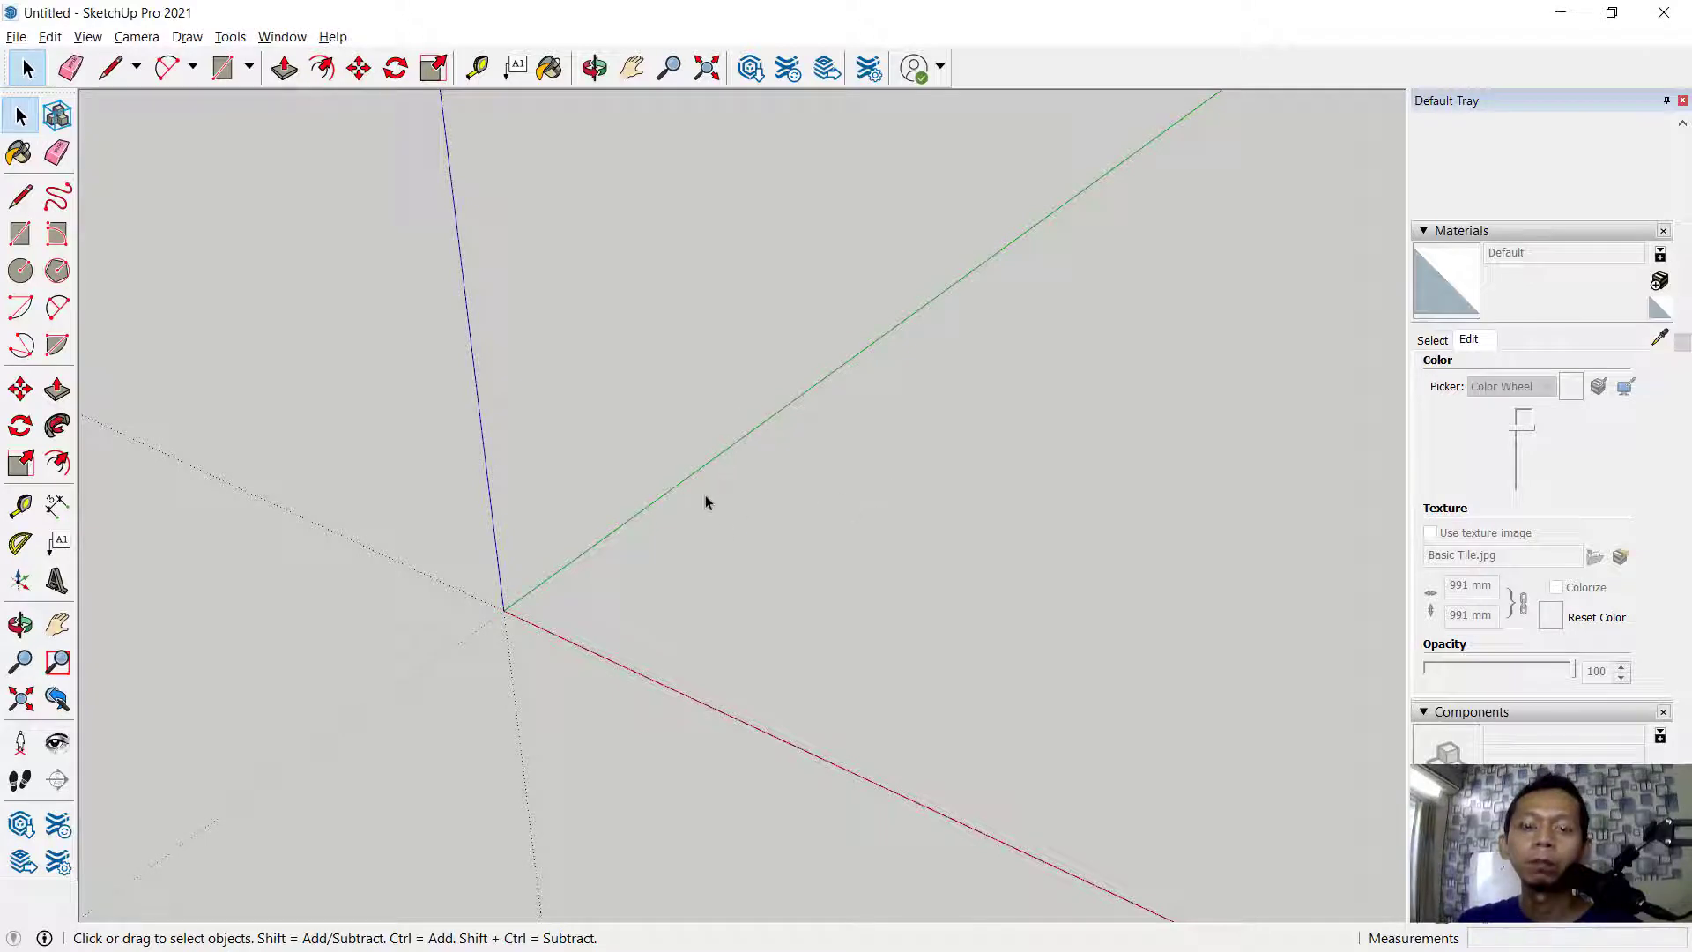
Place guides on the green and red axes plus a 7000 mm offset guide
click(27, 507)
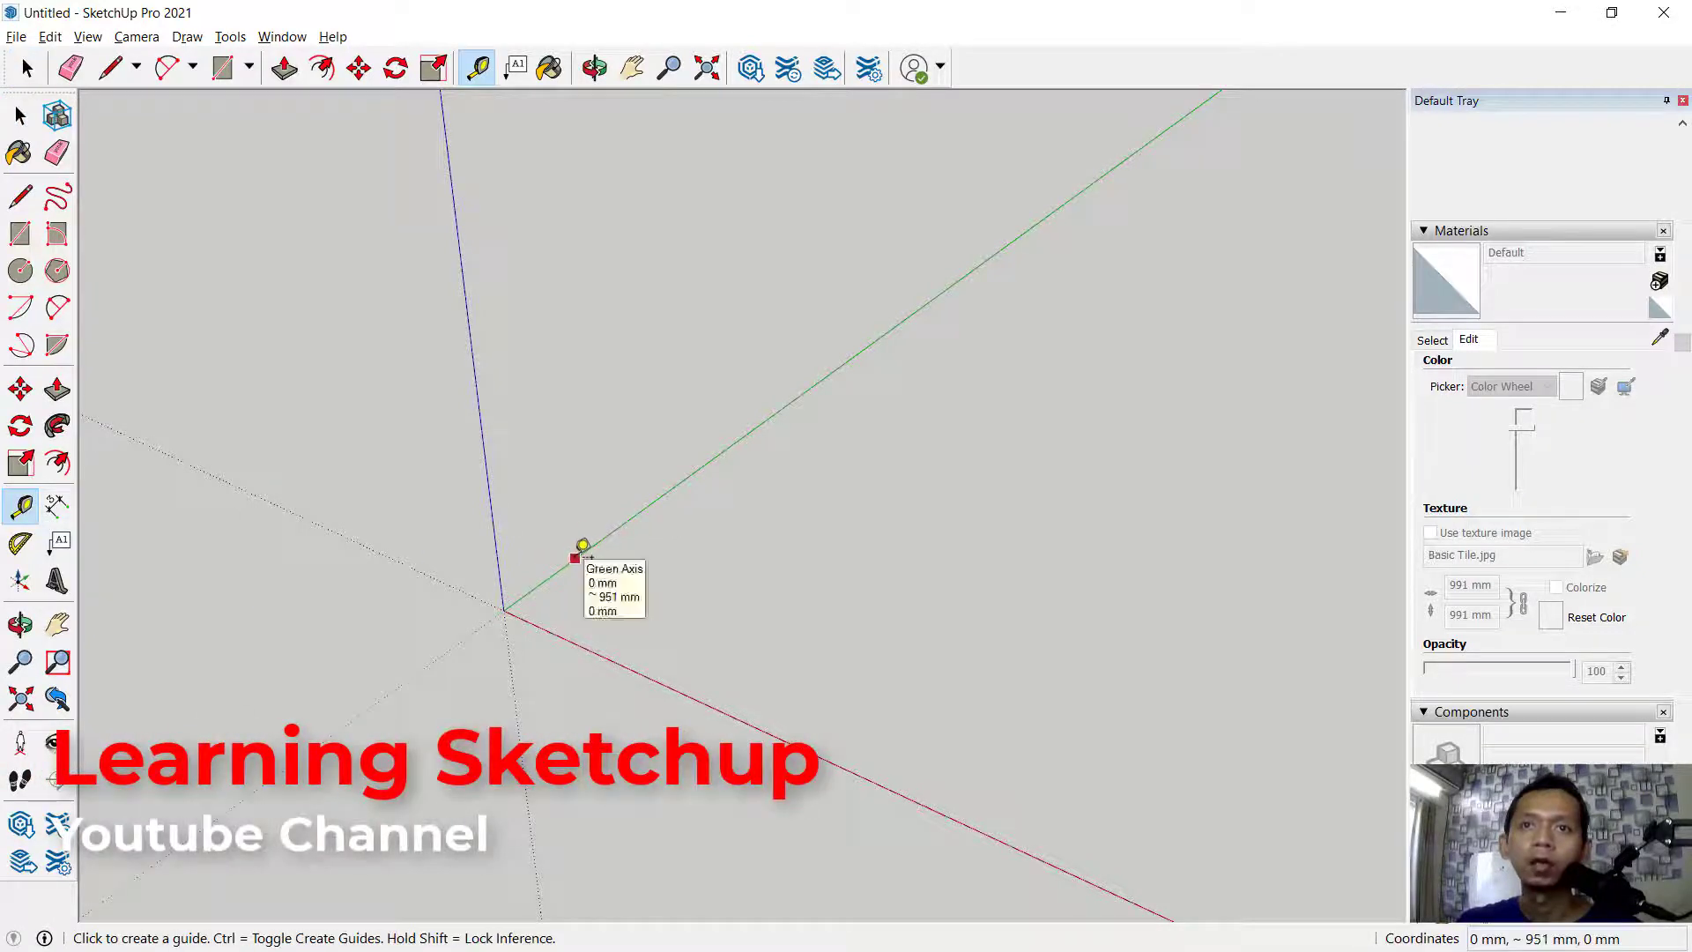
click(583, 545)
click(608, 557)
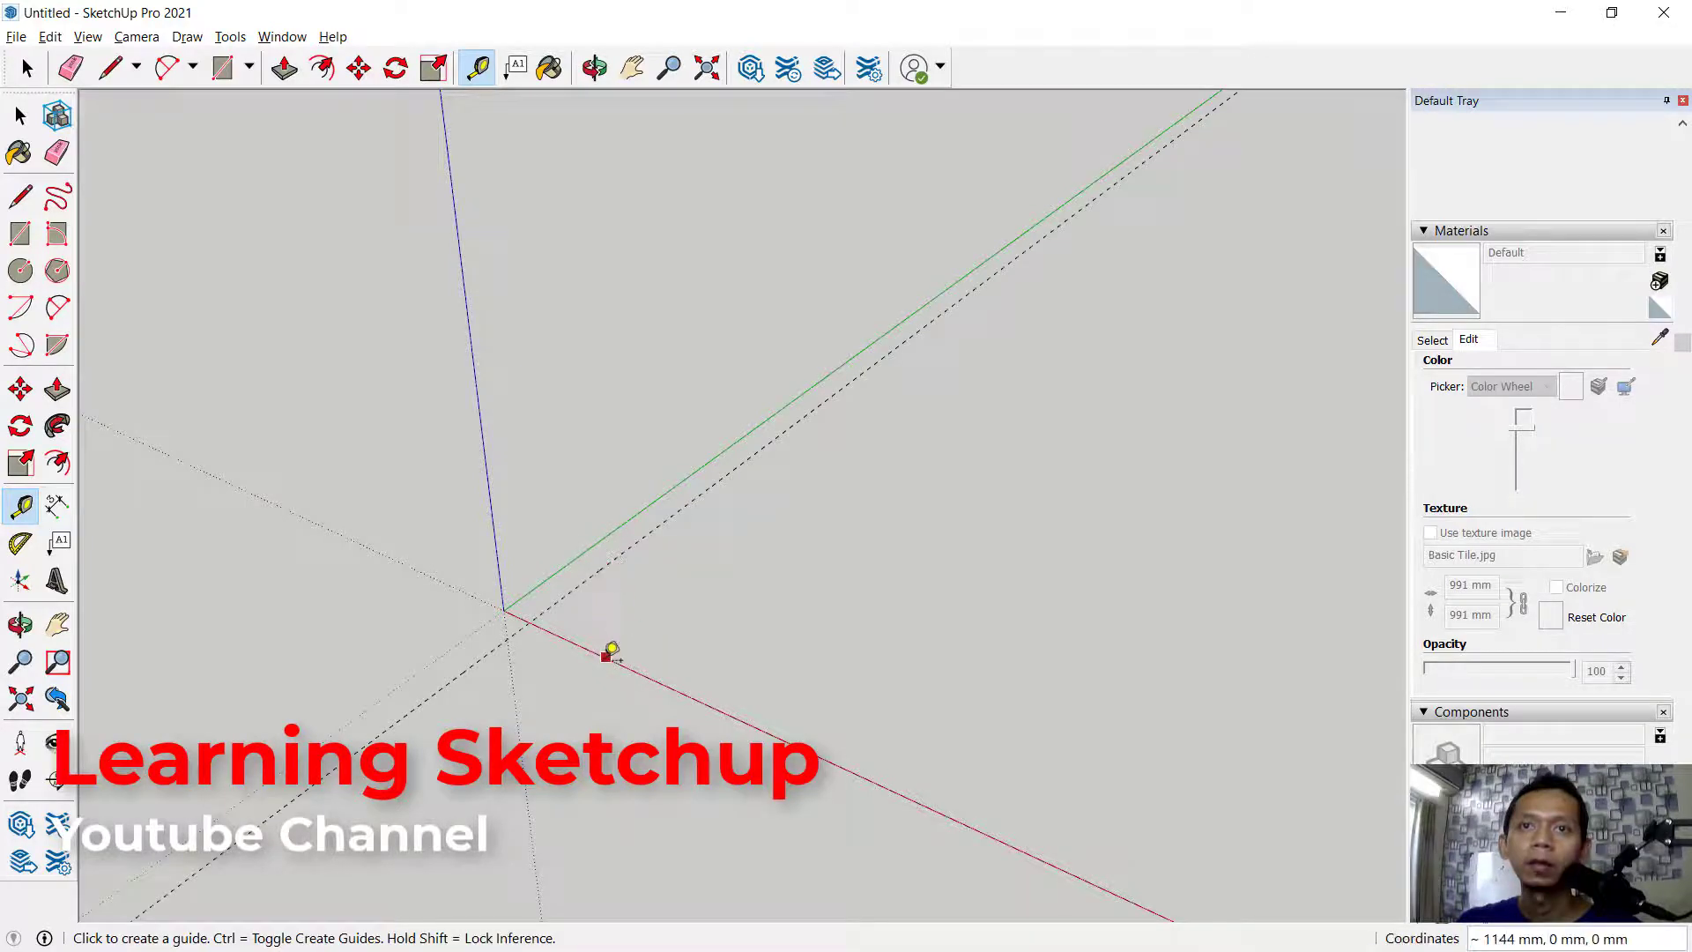
click(607, 651)
click(634, 641)
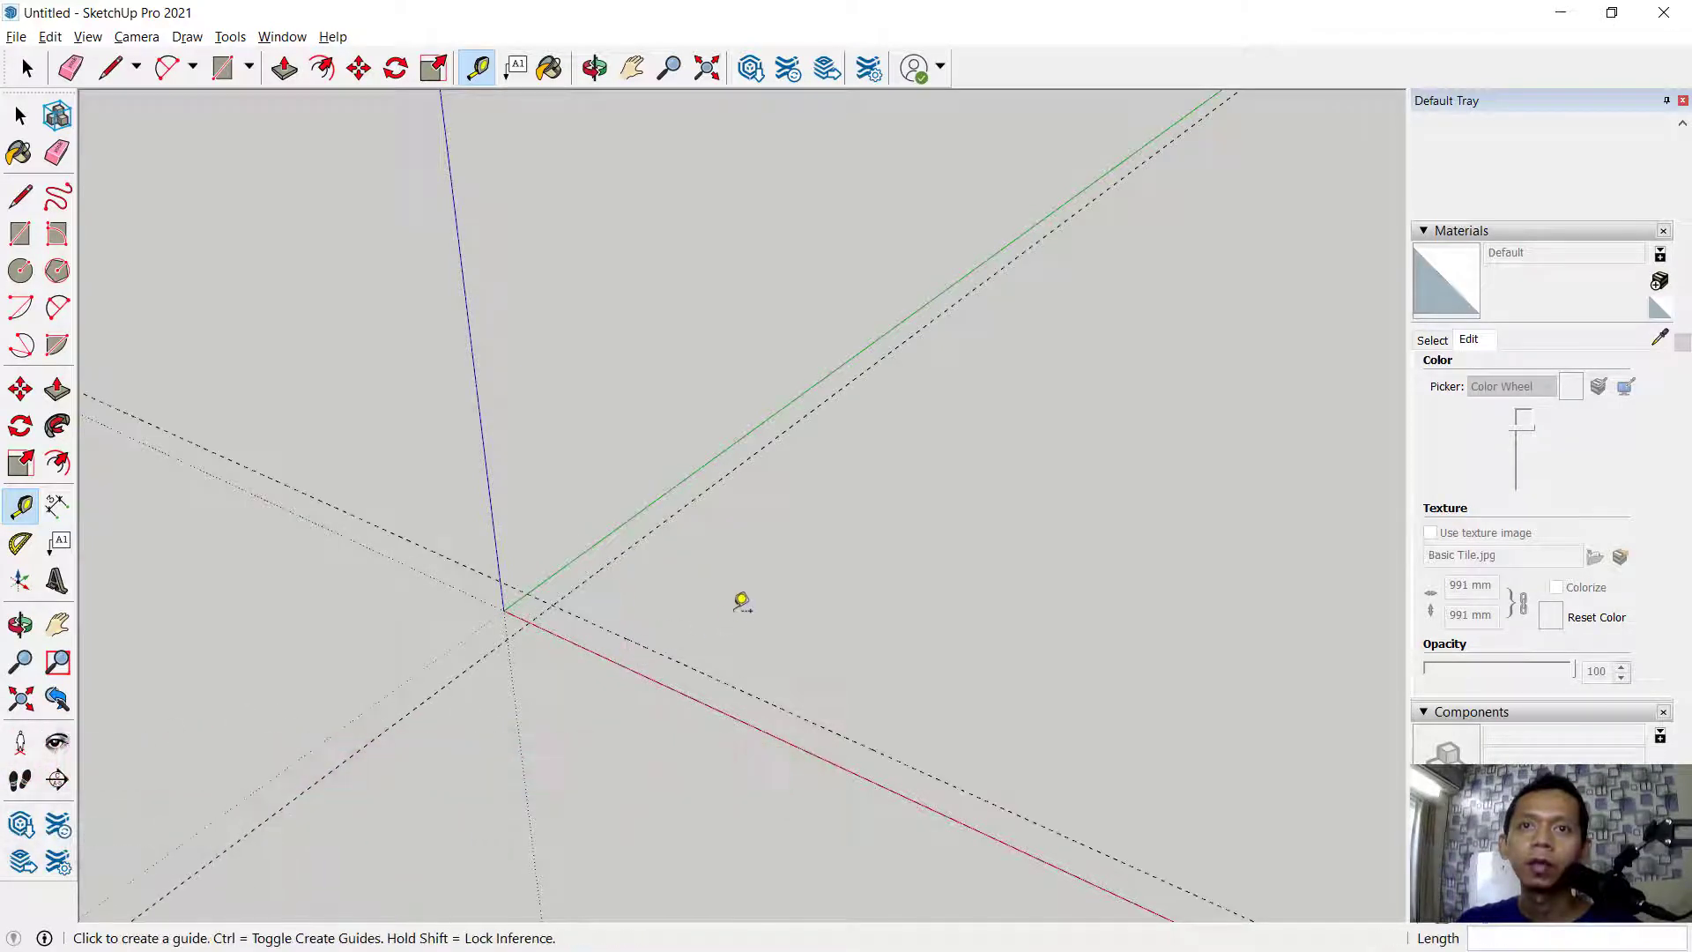
click(686, 505)
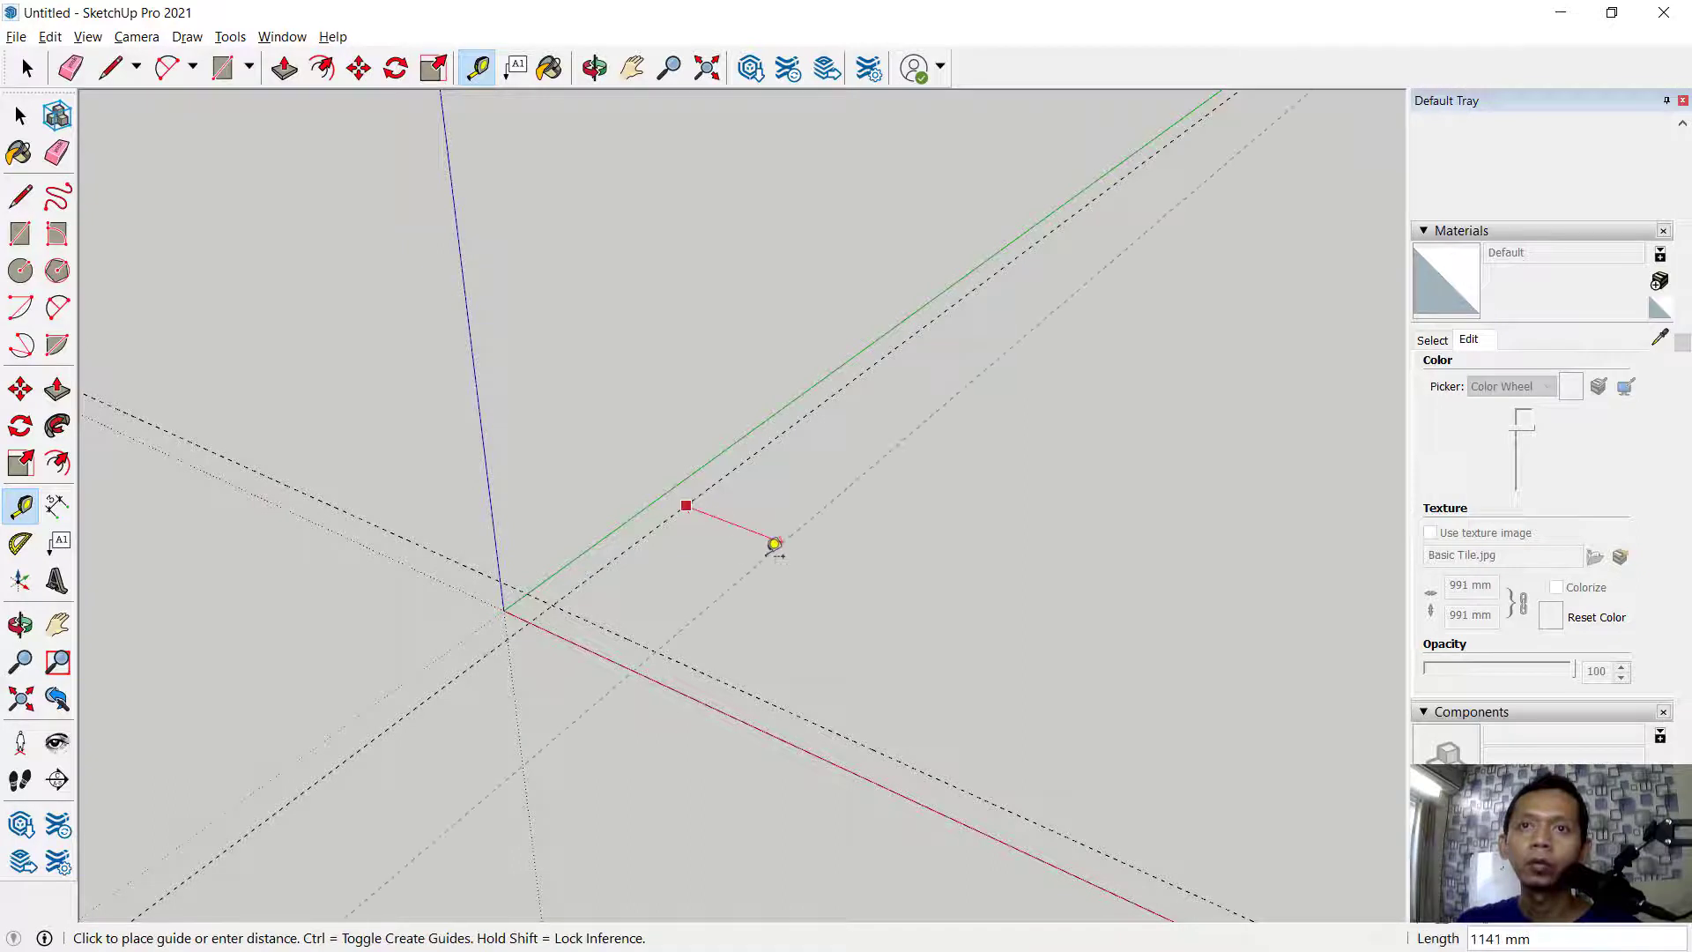
text(700)
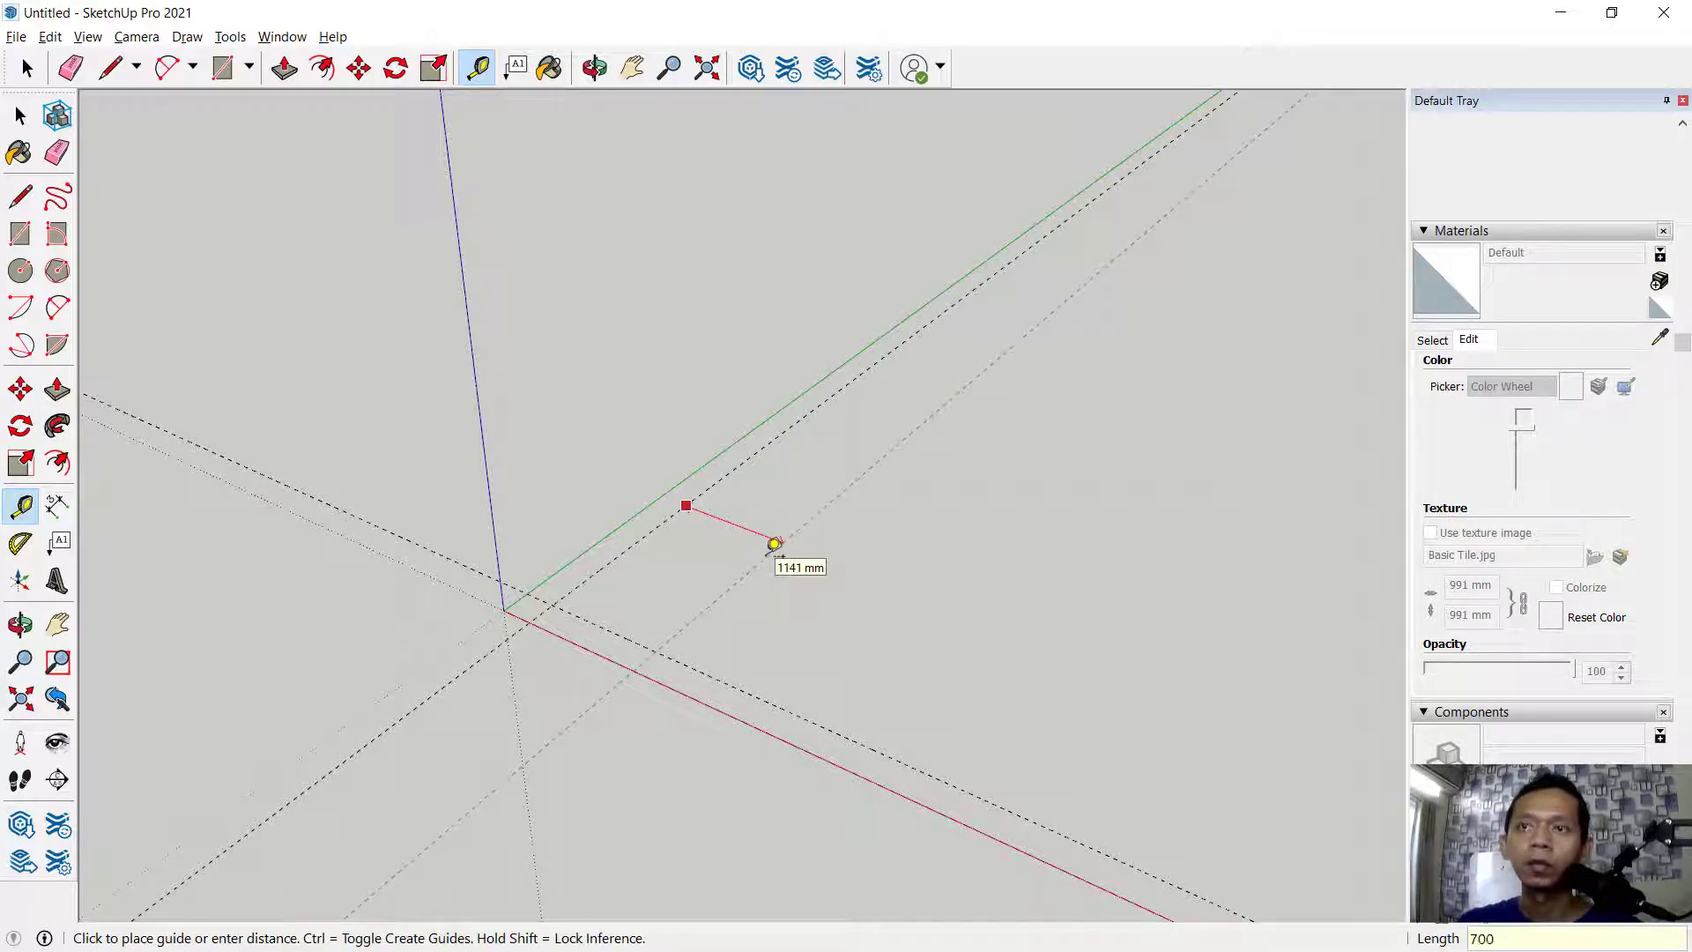
text(0)
key(Return)
Add further offset guides at 5000, 4000 and 3000 mm from the axes
scroll(941, 559, down, 3)
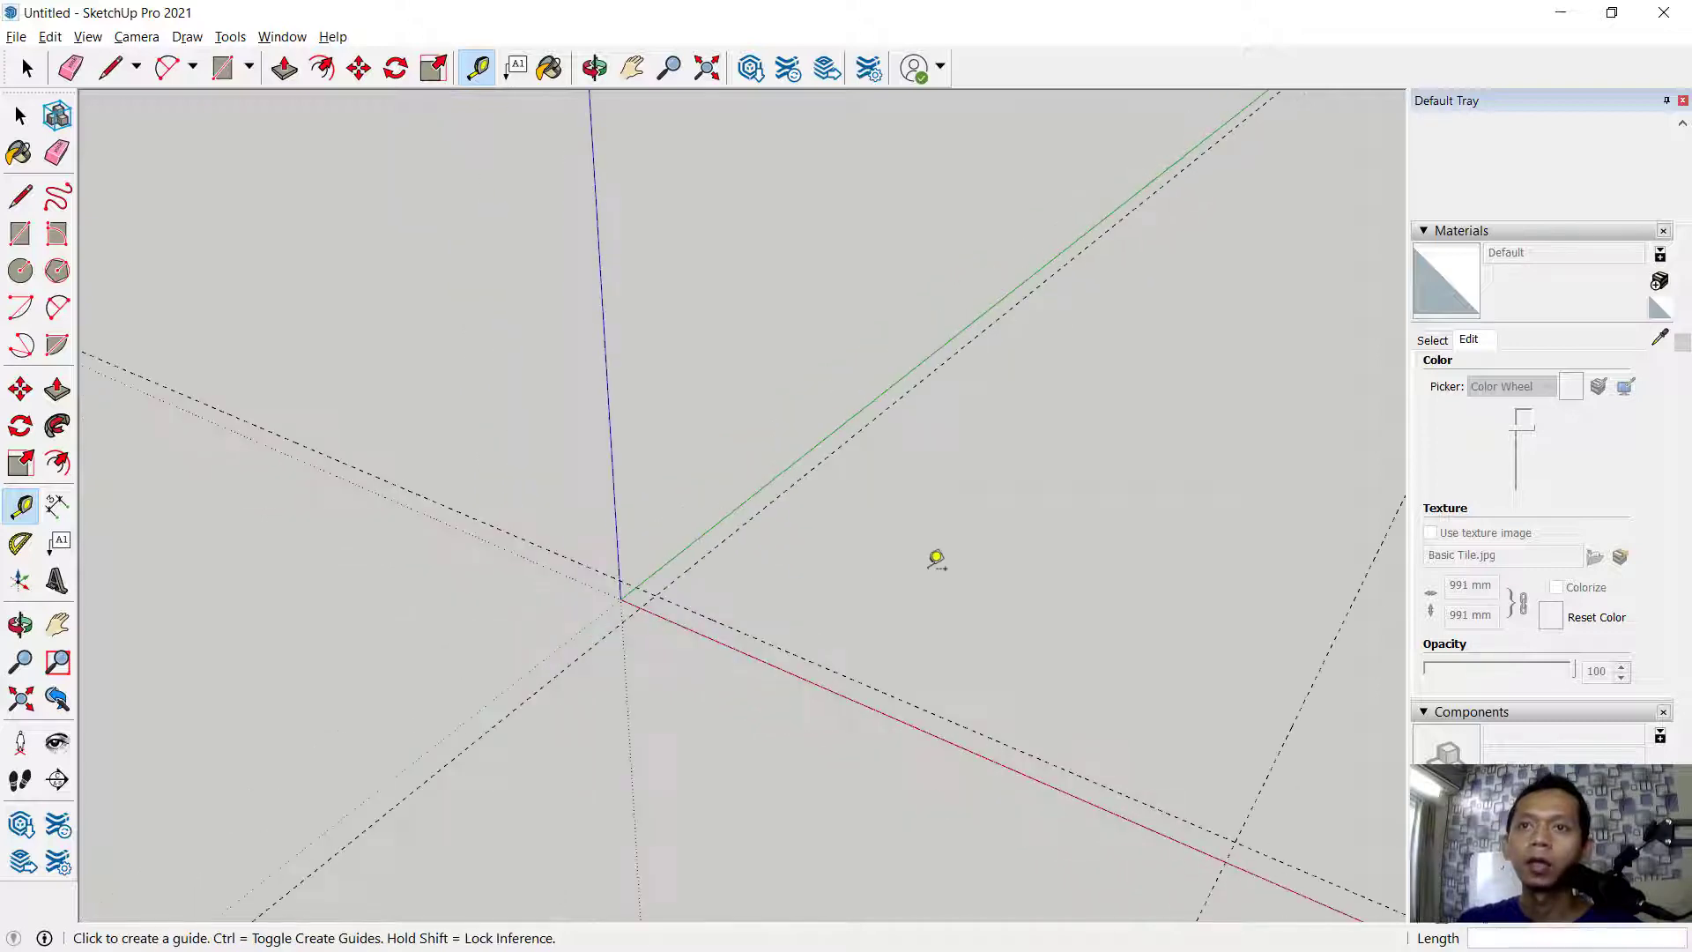
middle_drag(949, 560, 759, 582)
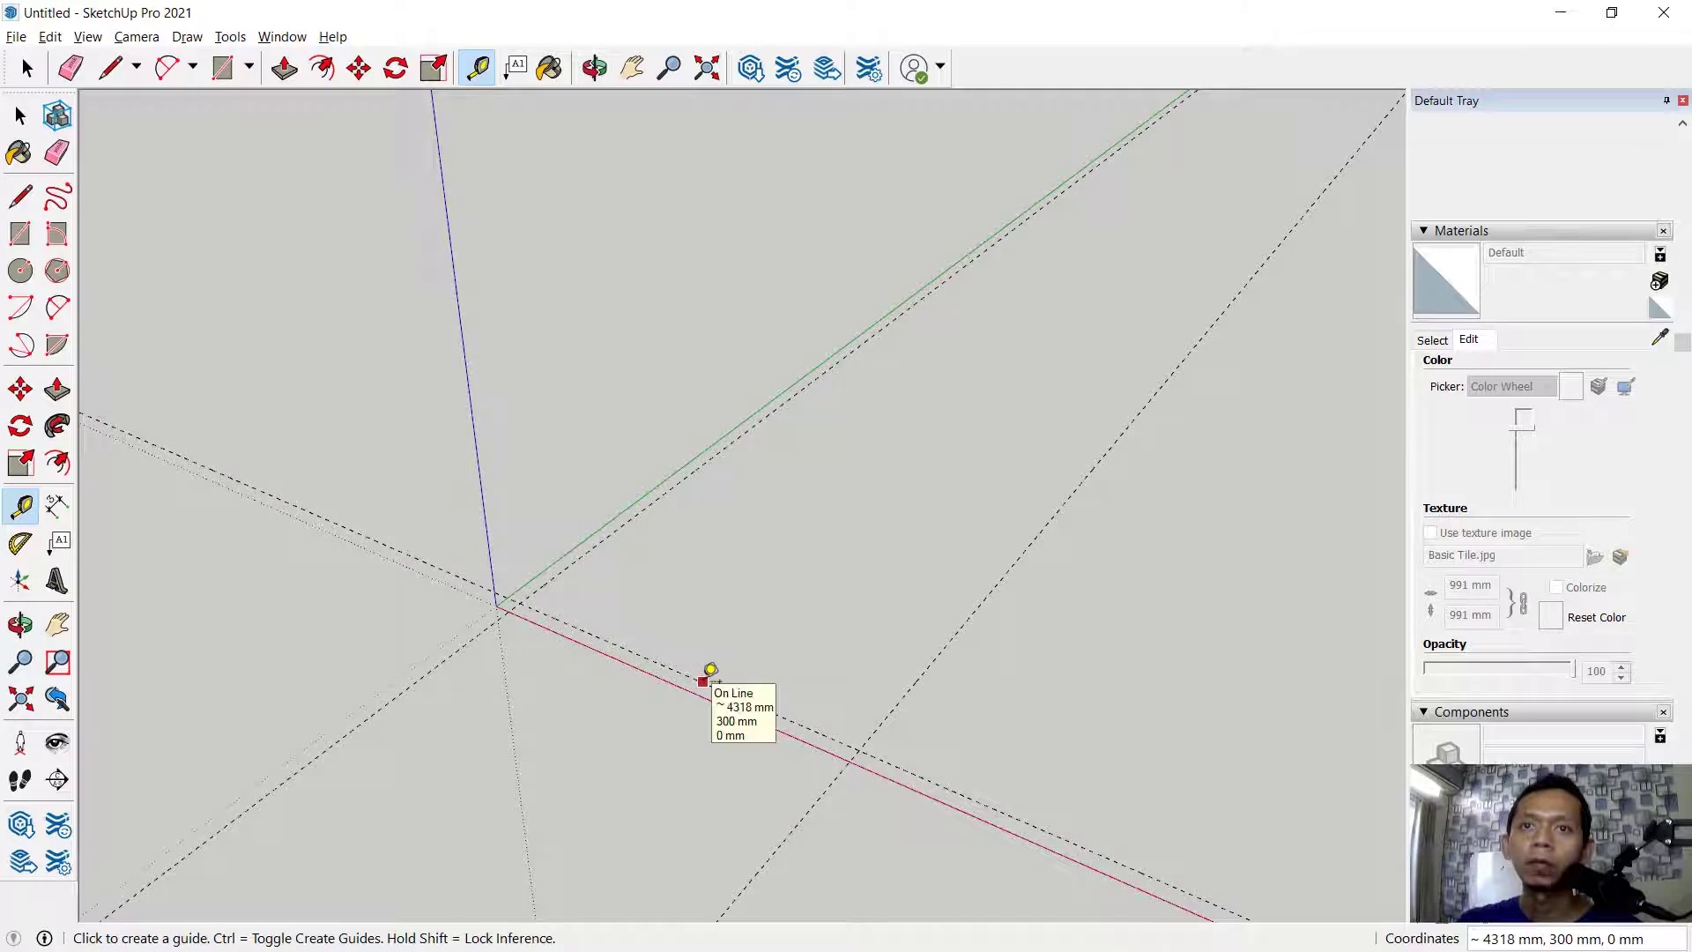
click(703, 680)
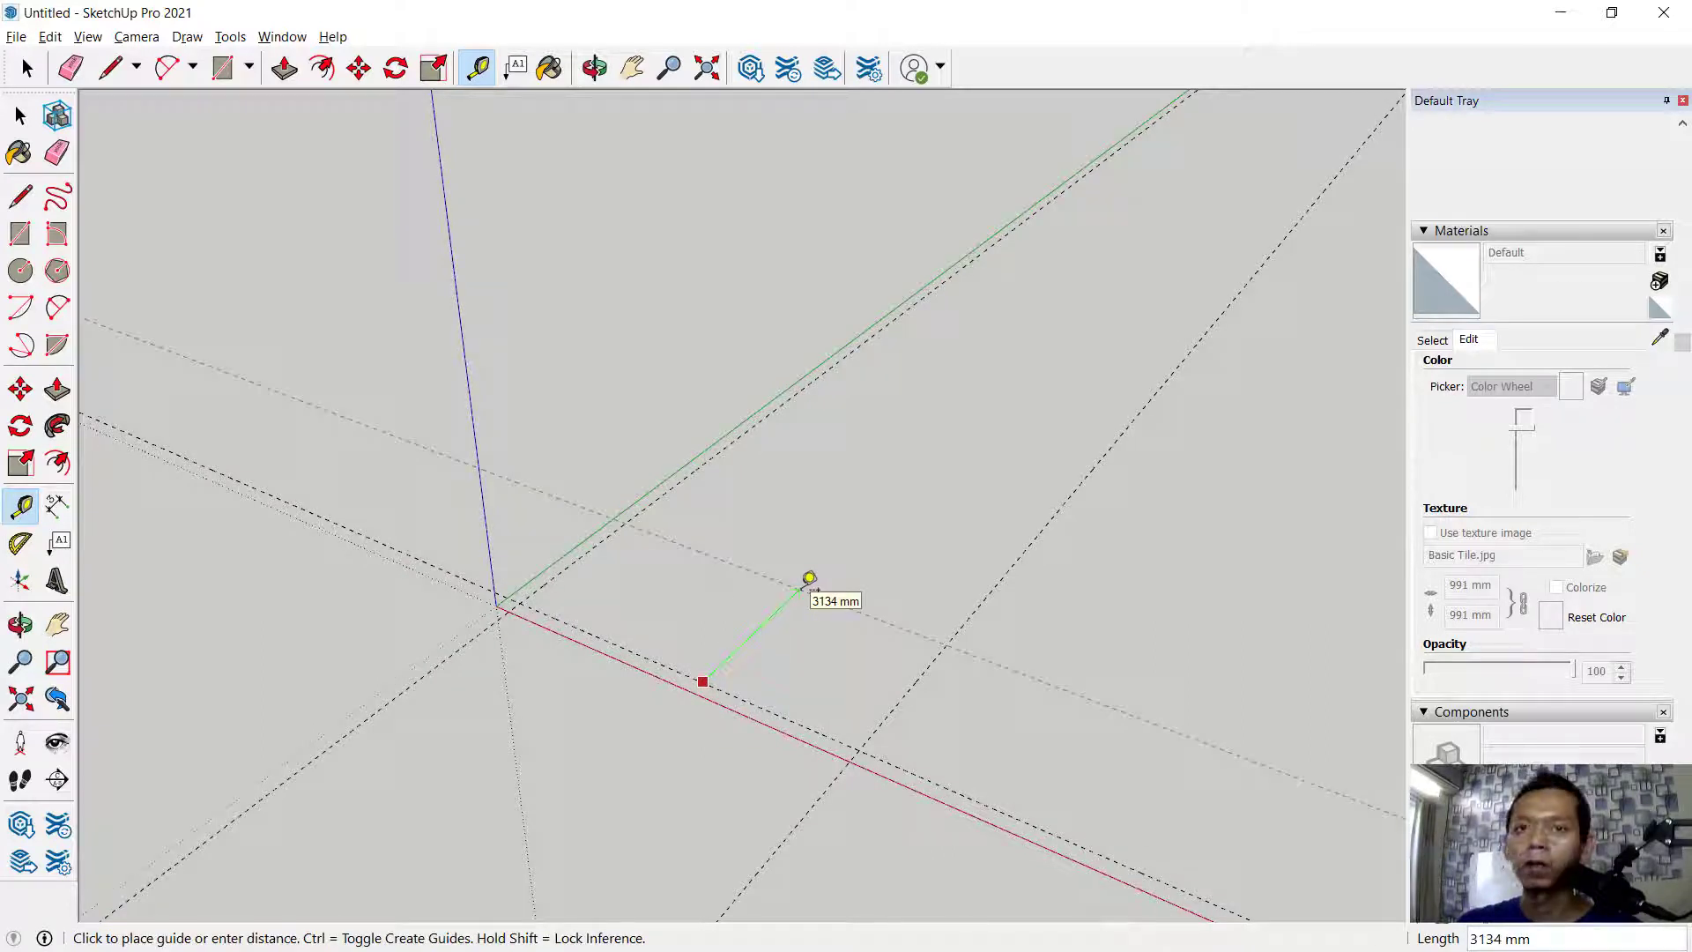
text(5000)
key(Return)
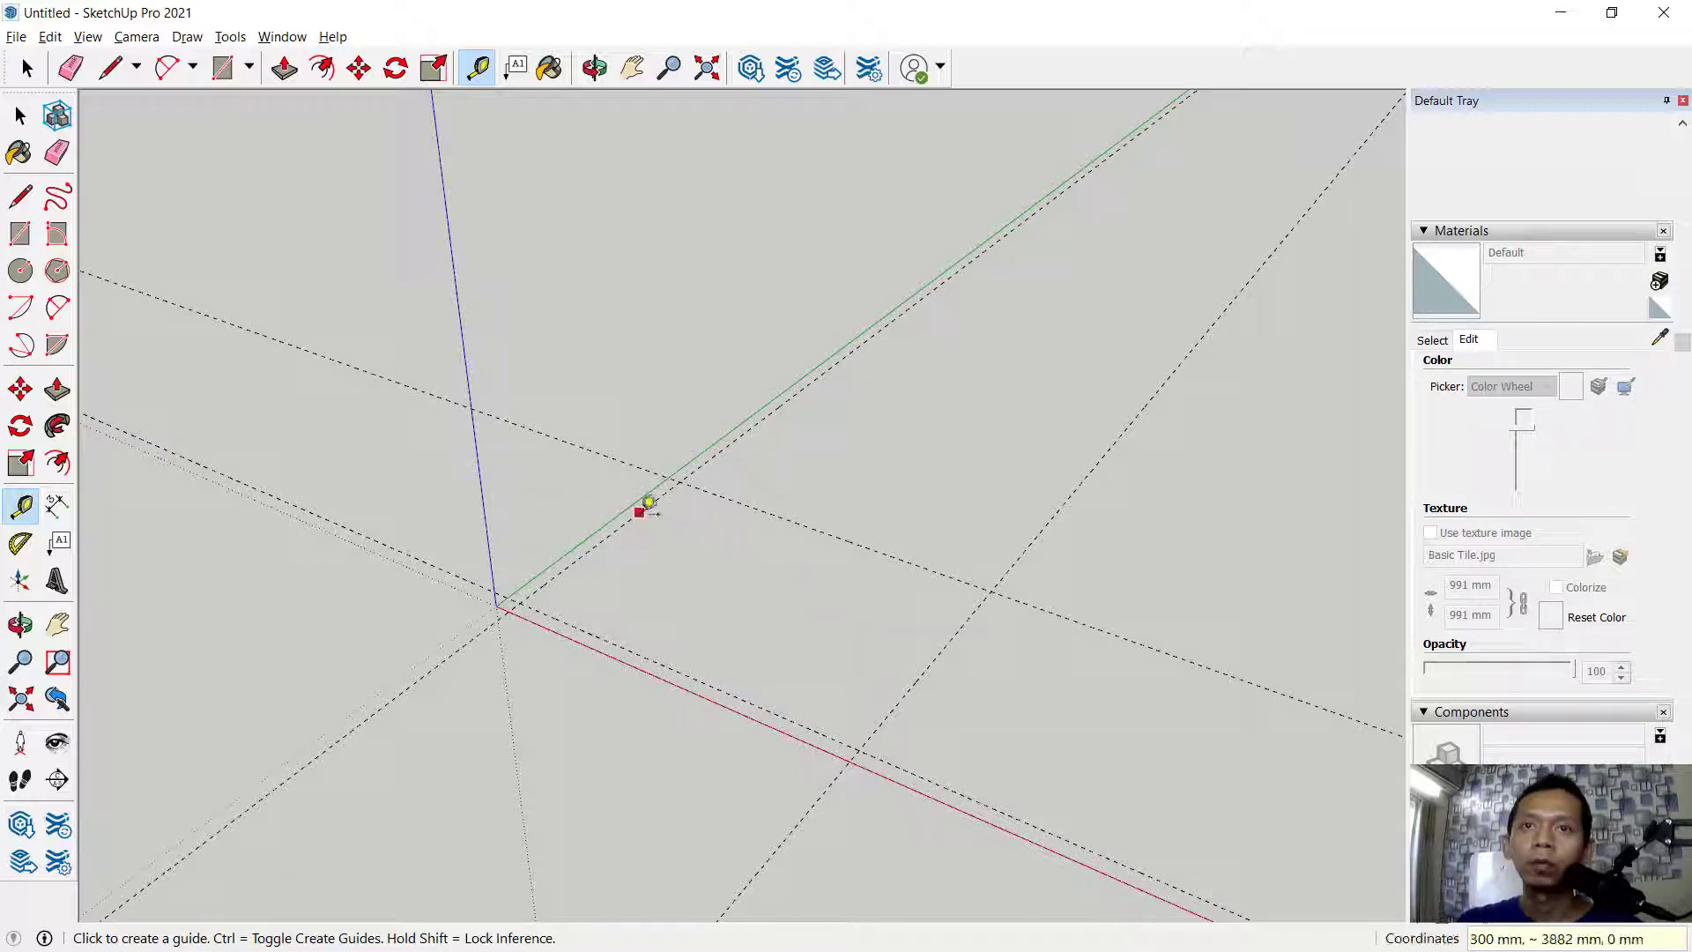
click(640, 511)
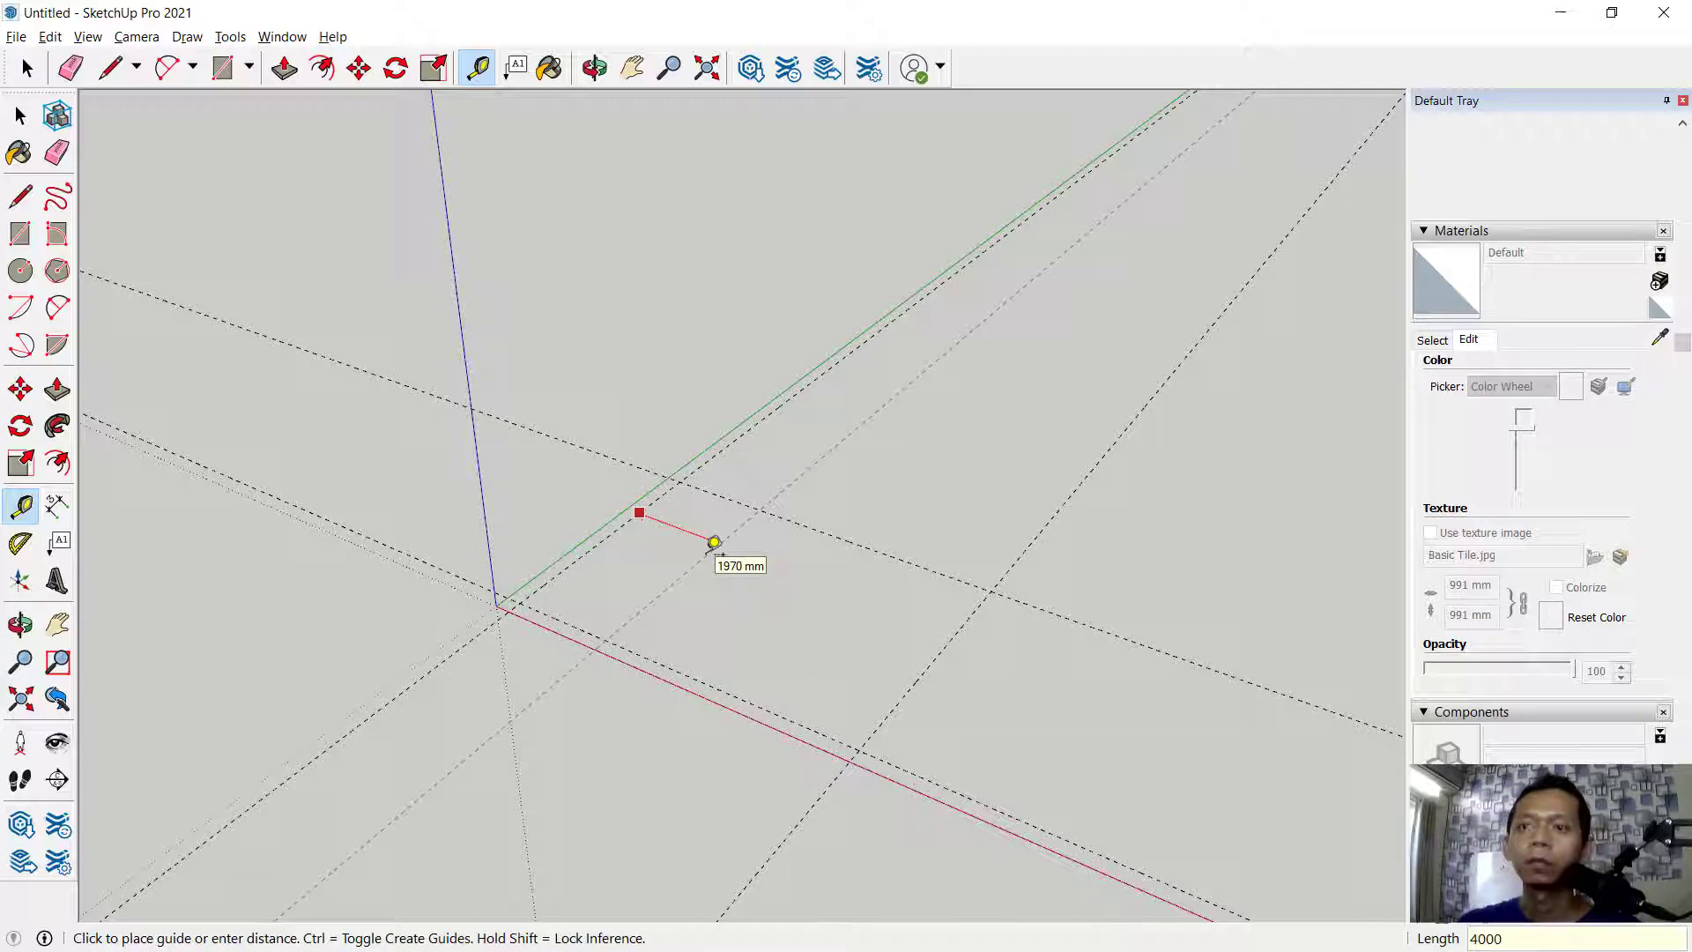
key(Return)
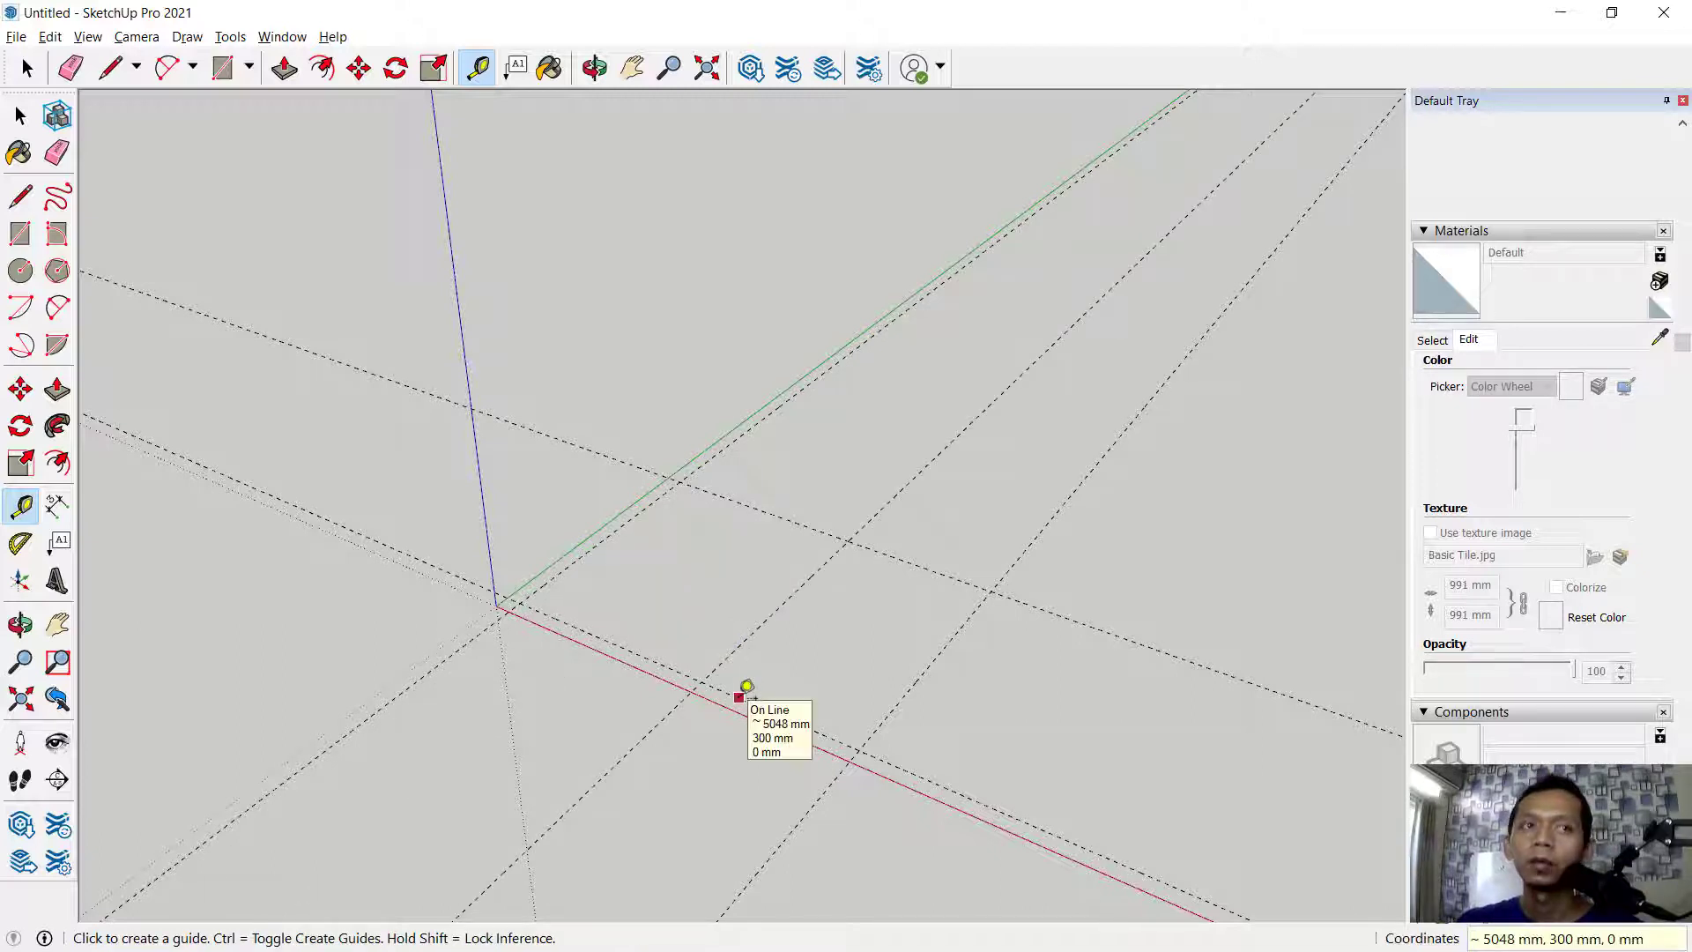
click(739, 697)
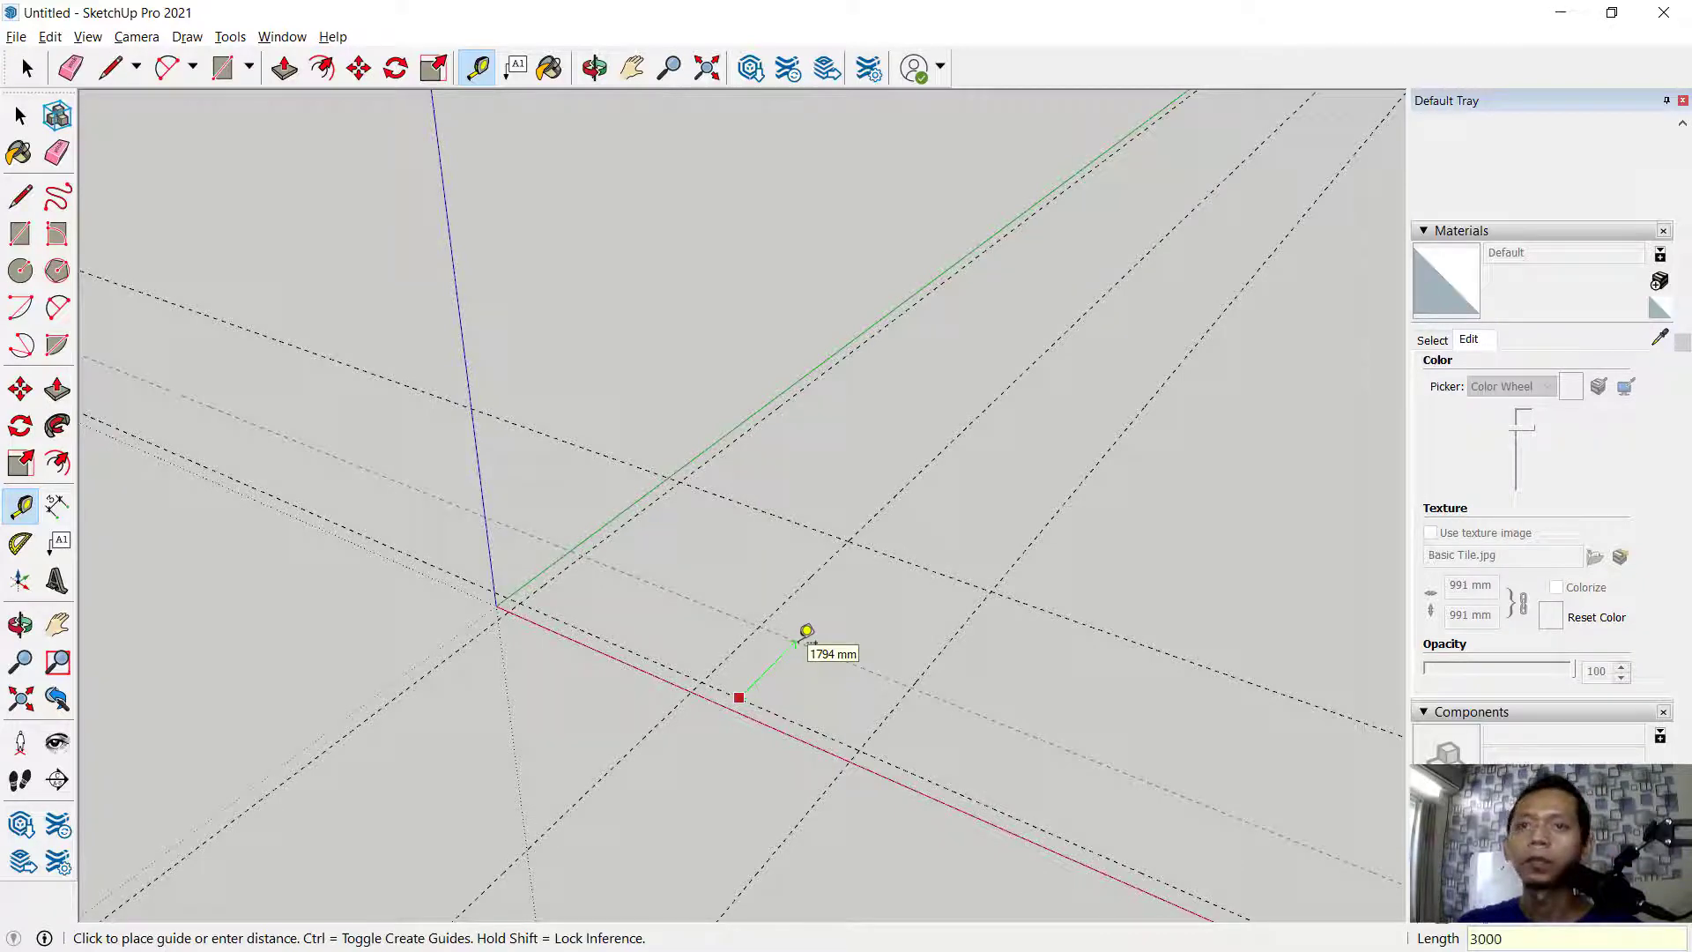
key(Return)
scroll(805, 608, up, 3)
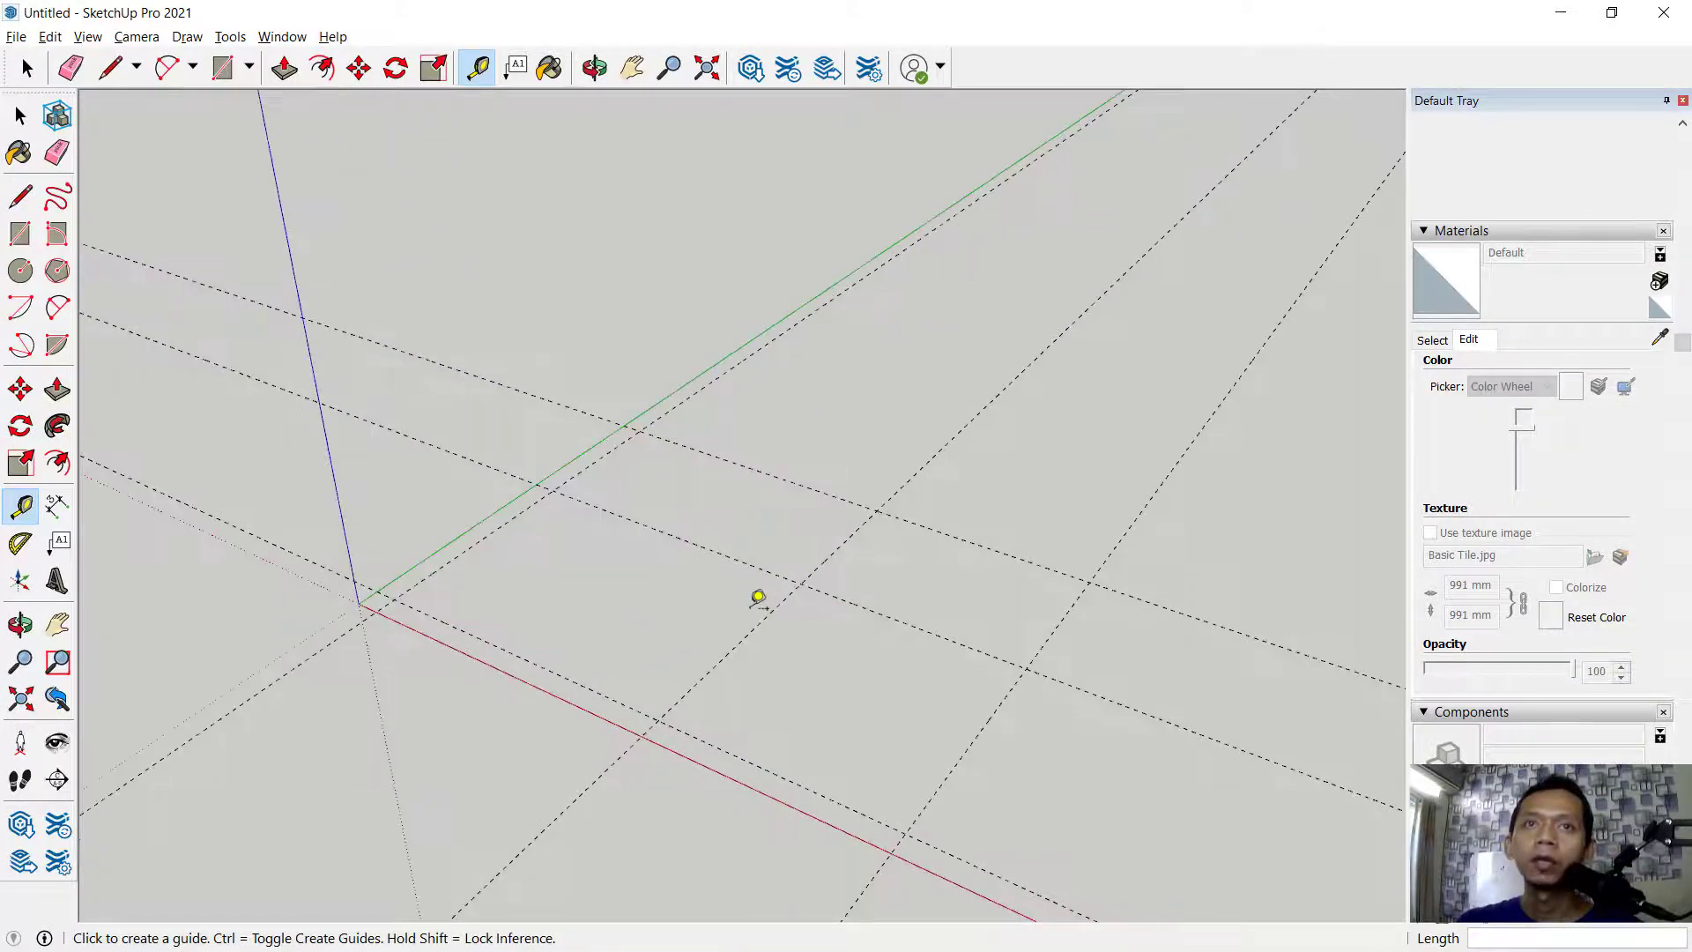
Trace the closed L-shaped floor outline along the guides, starting and ending at the origin
click(110, 67)
click(394, 599)
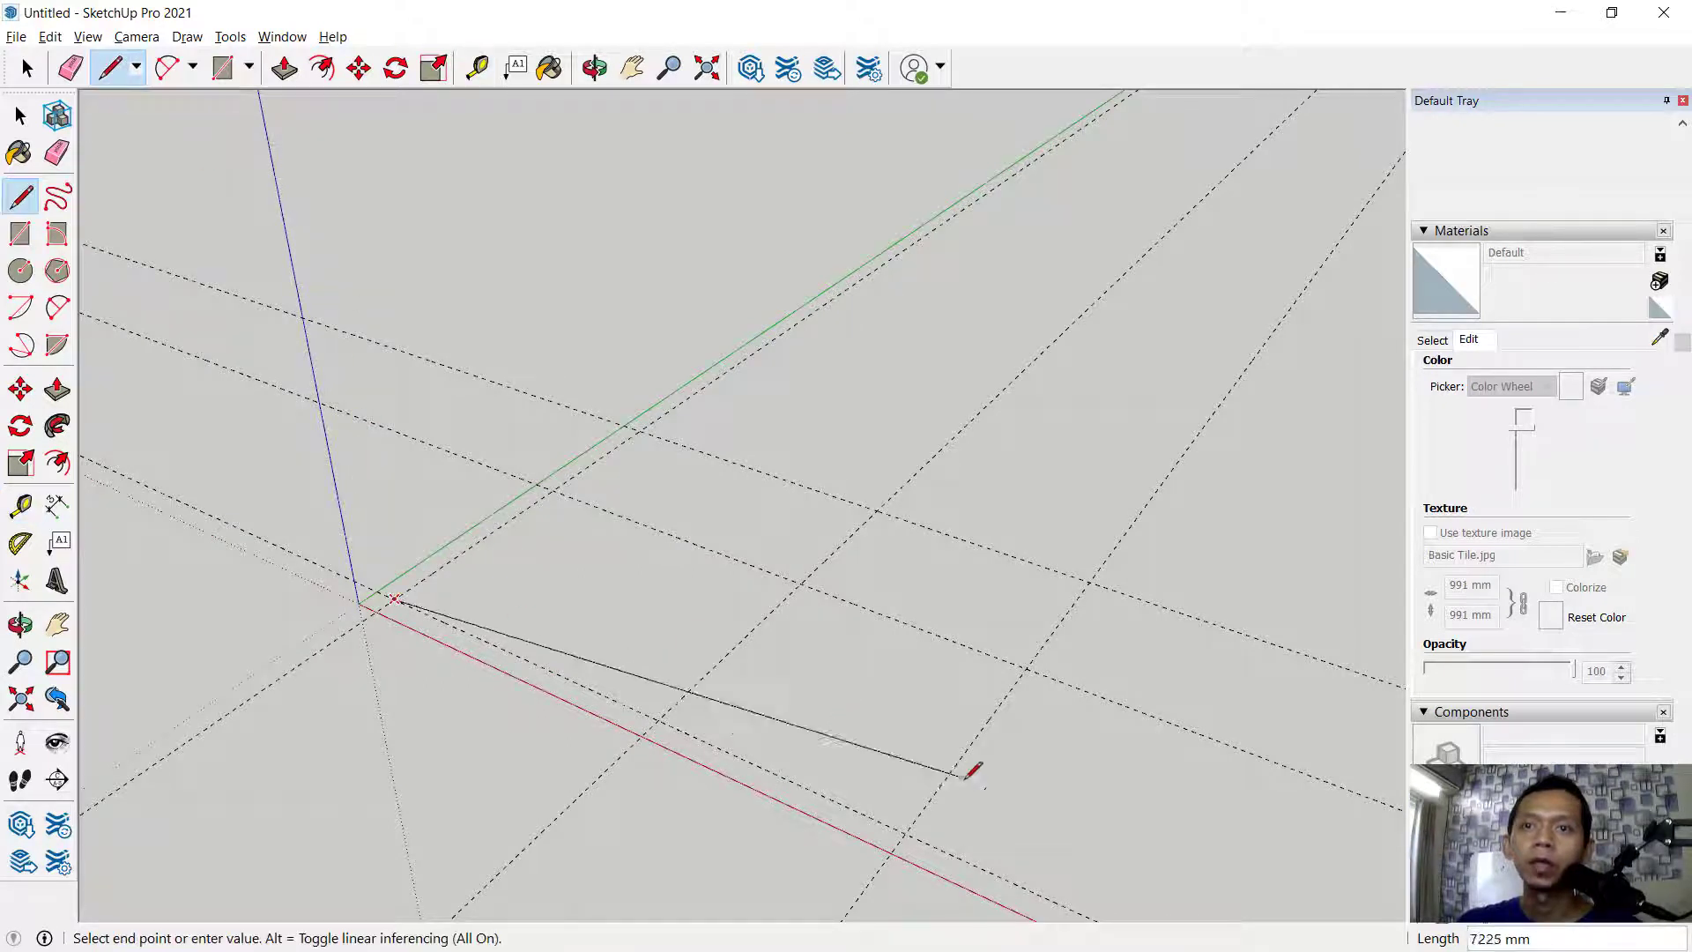
click(906, 832)
click(1090, 581)
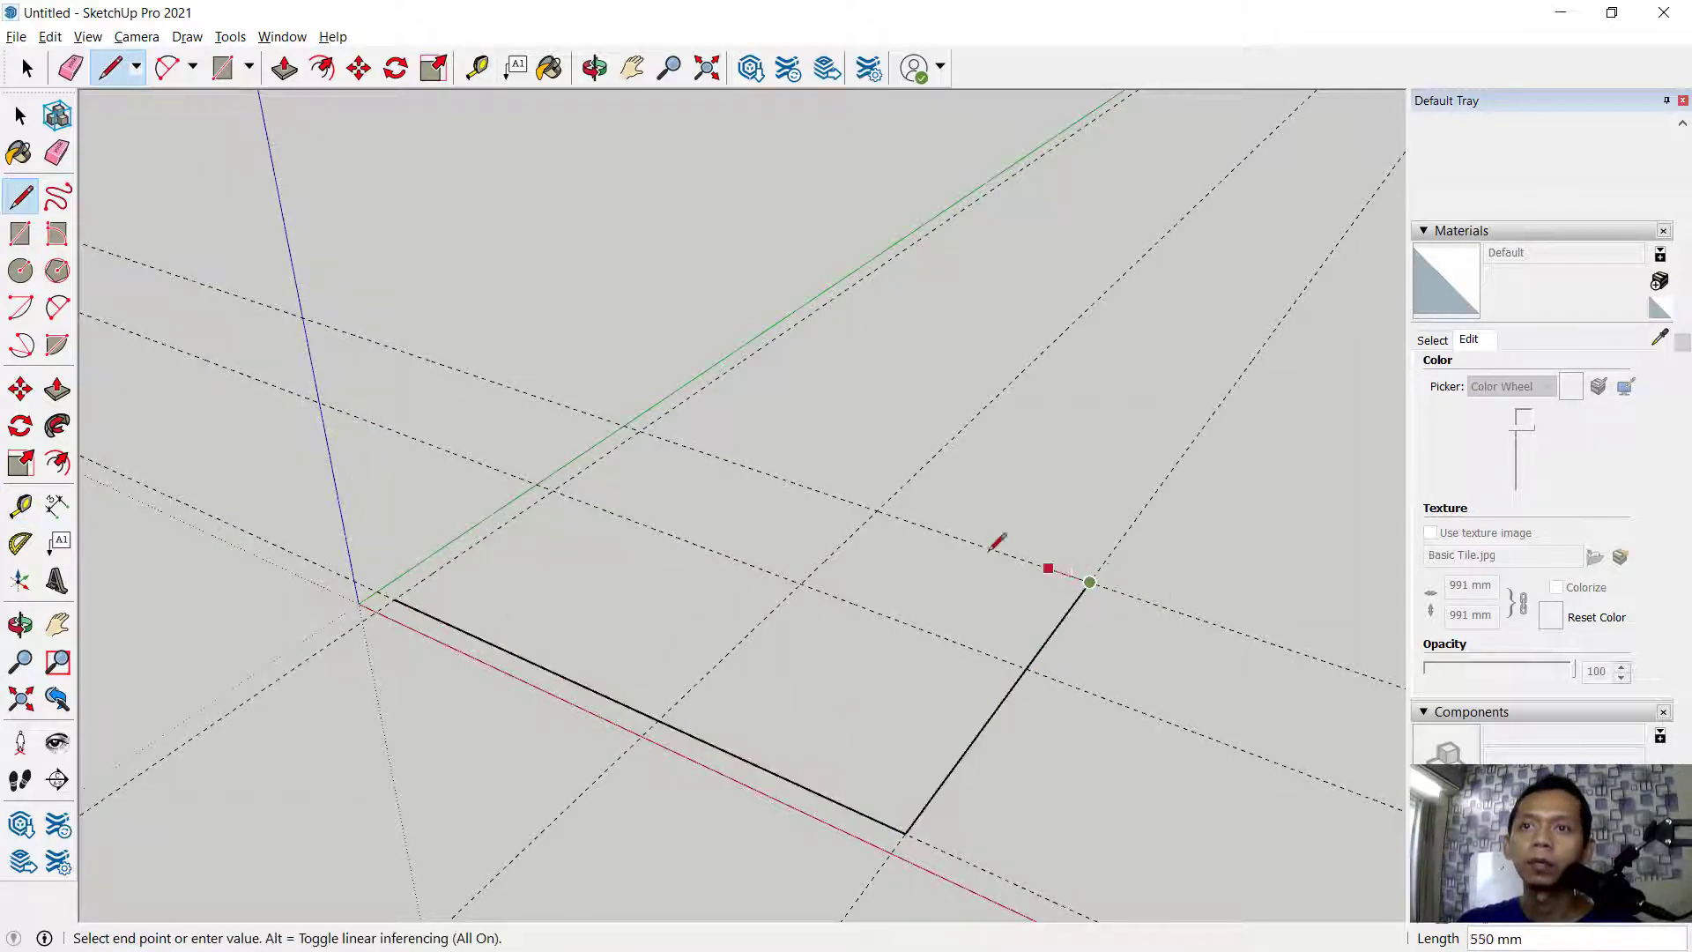
click(878, 511)
click(802, 583)
click(552, 490)
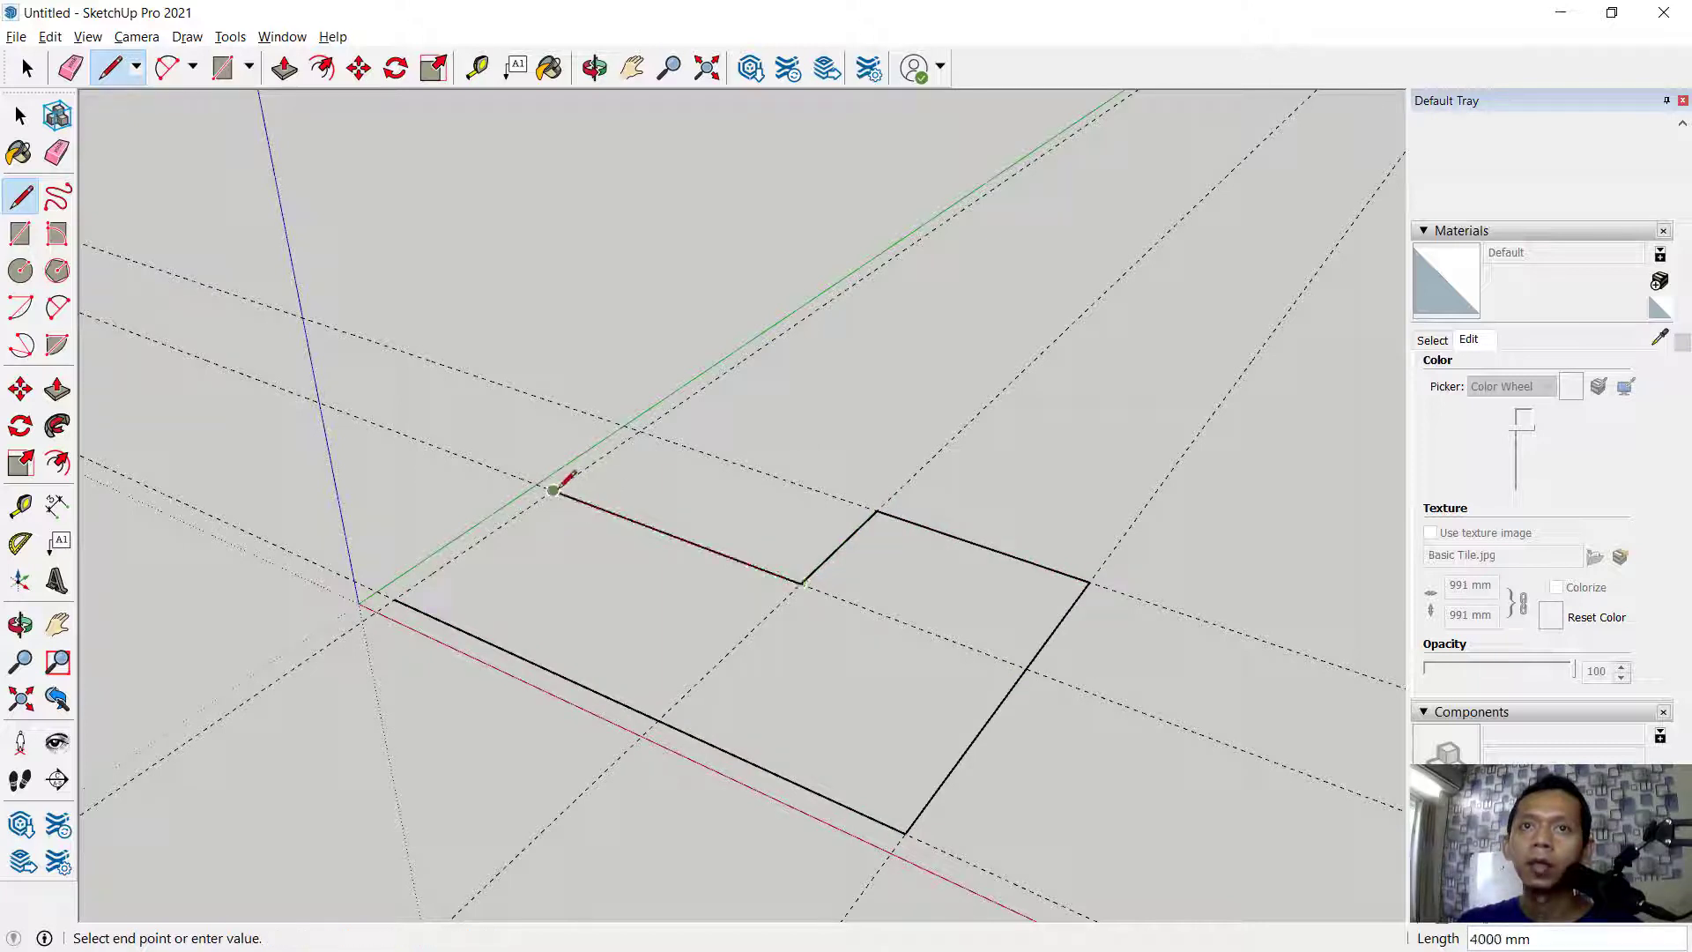
click(394, 600)
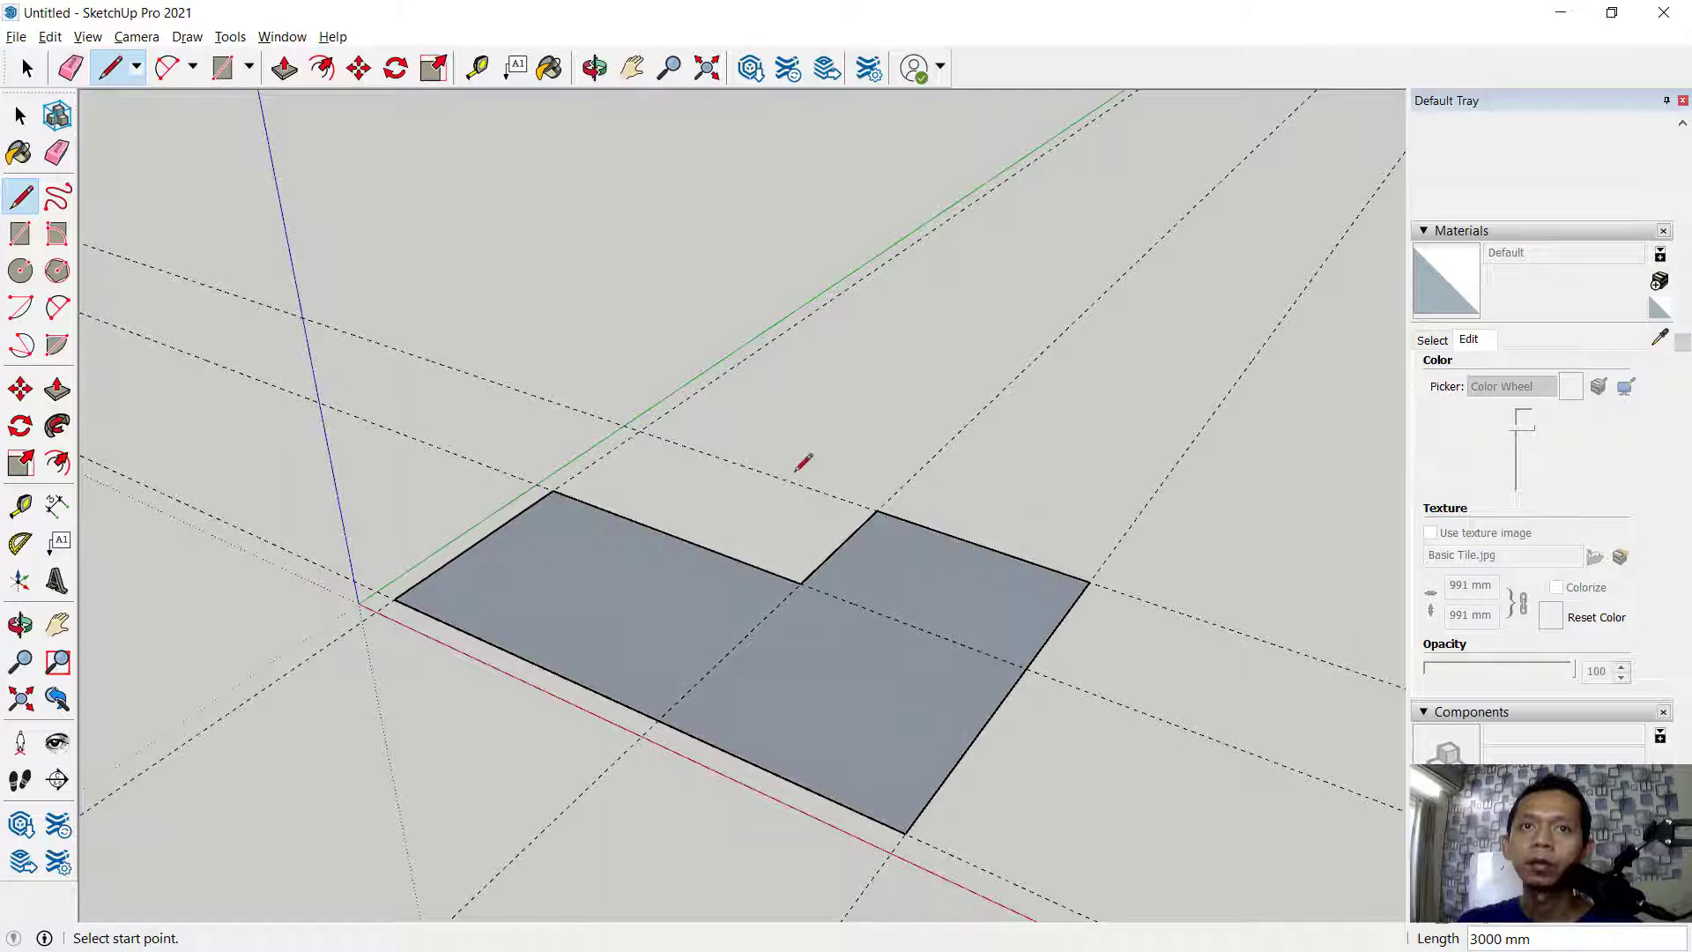
Push/pull the L-shaped face up into a 100 mm thick slab
click(283, 68)
click(828, 694)
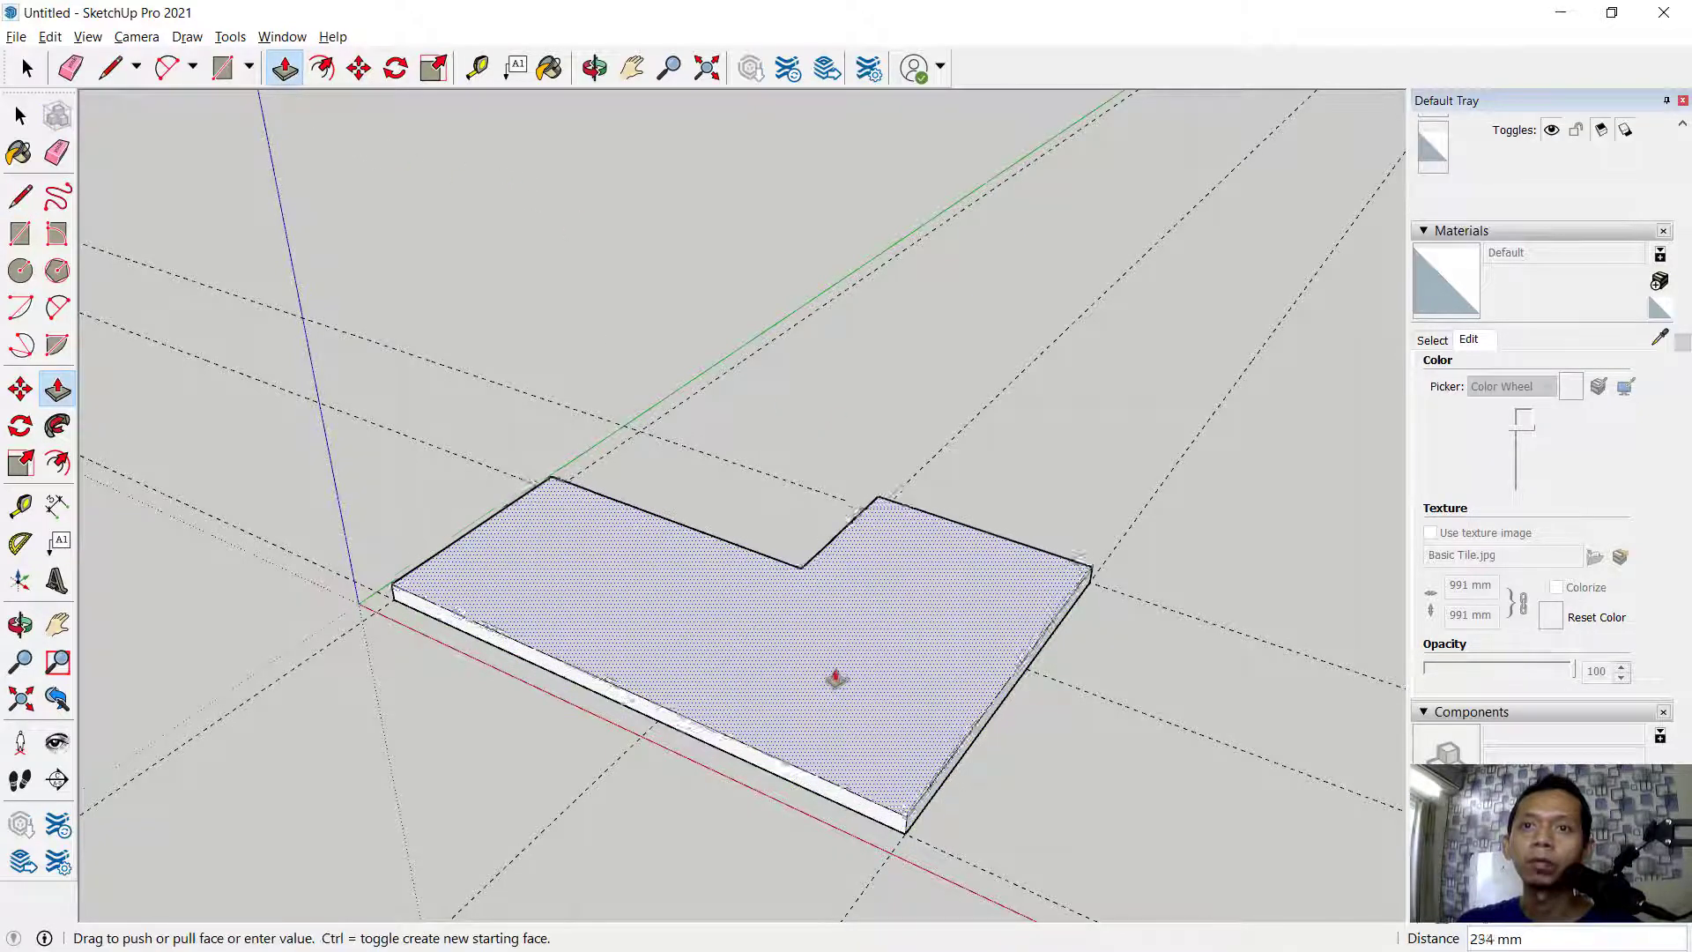
text(100)
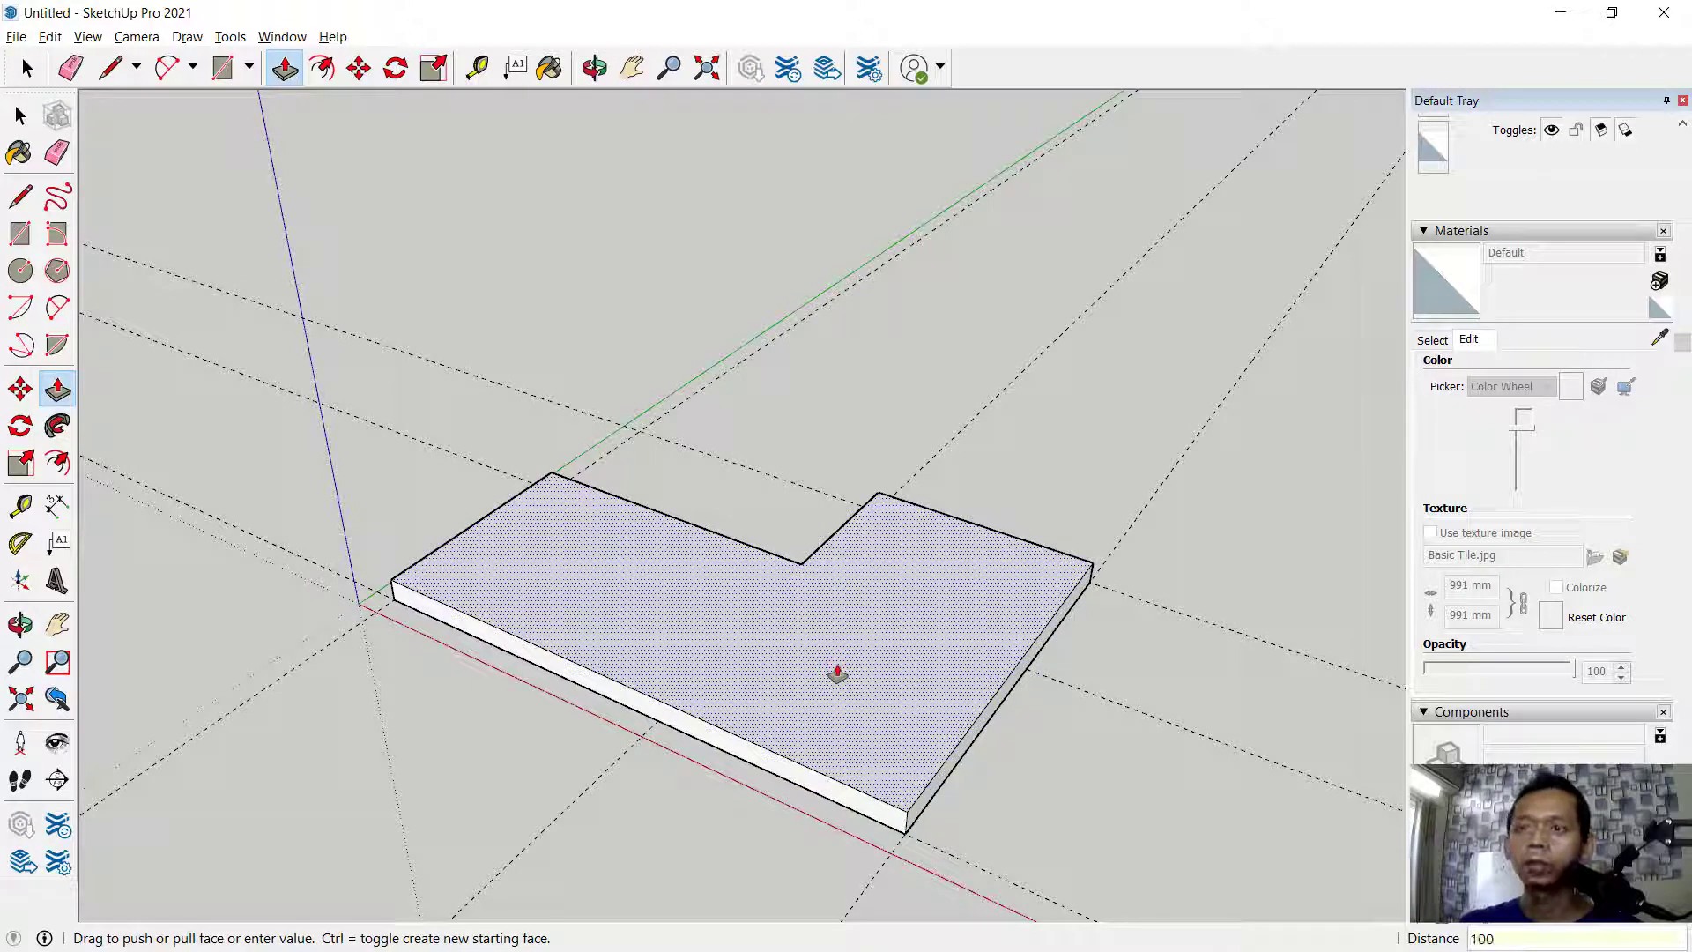
text(0)
key(BackSpace)
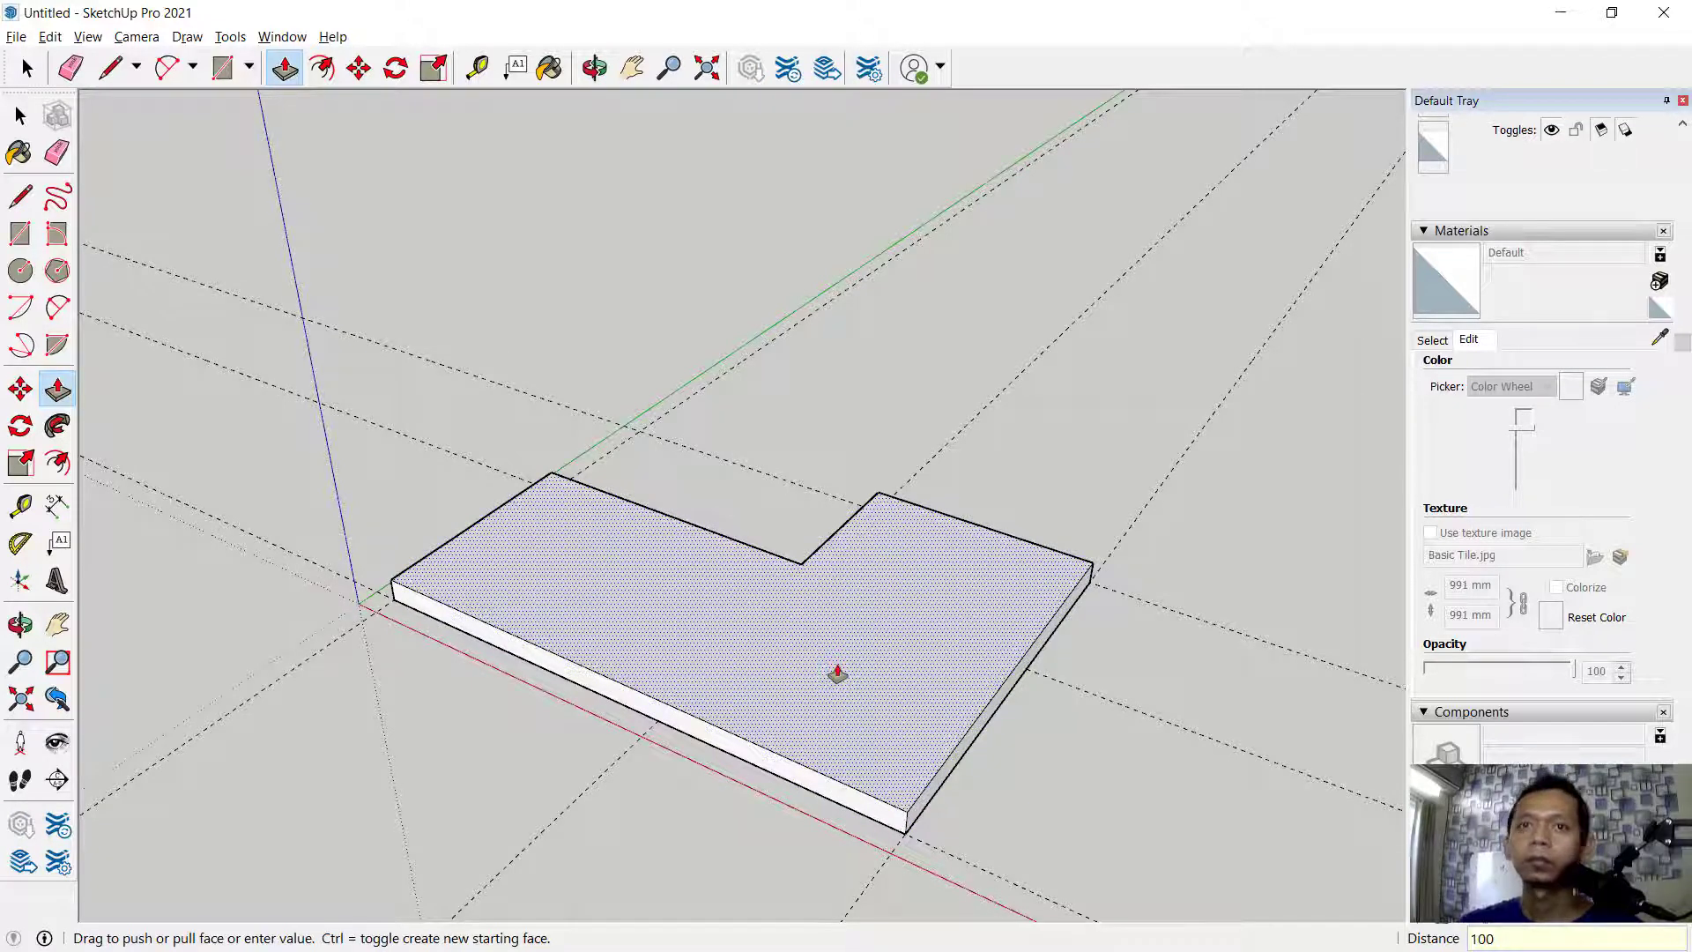
key(Return)
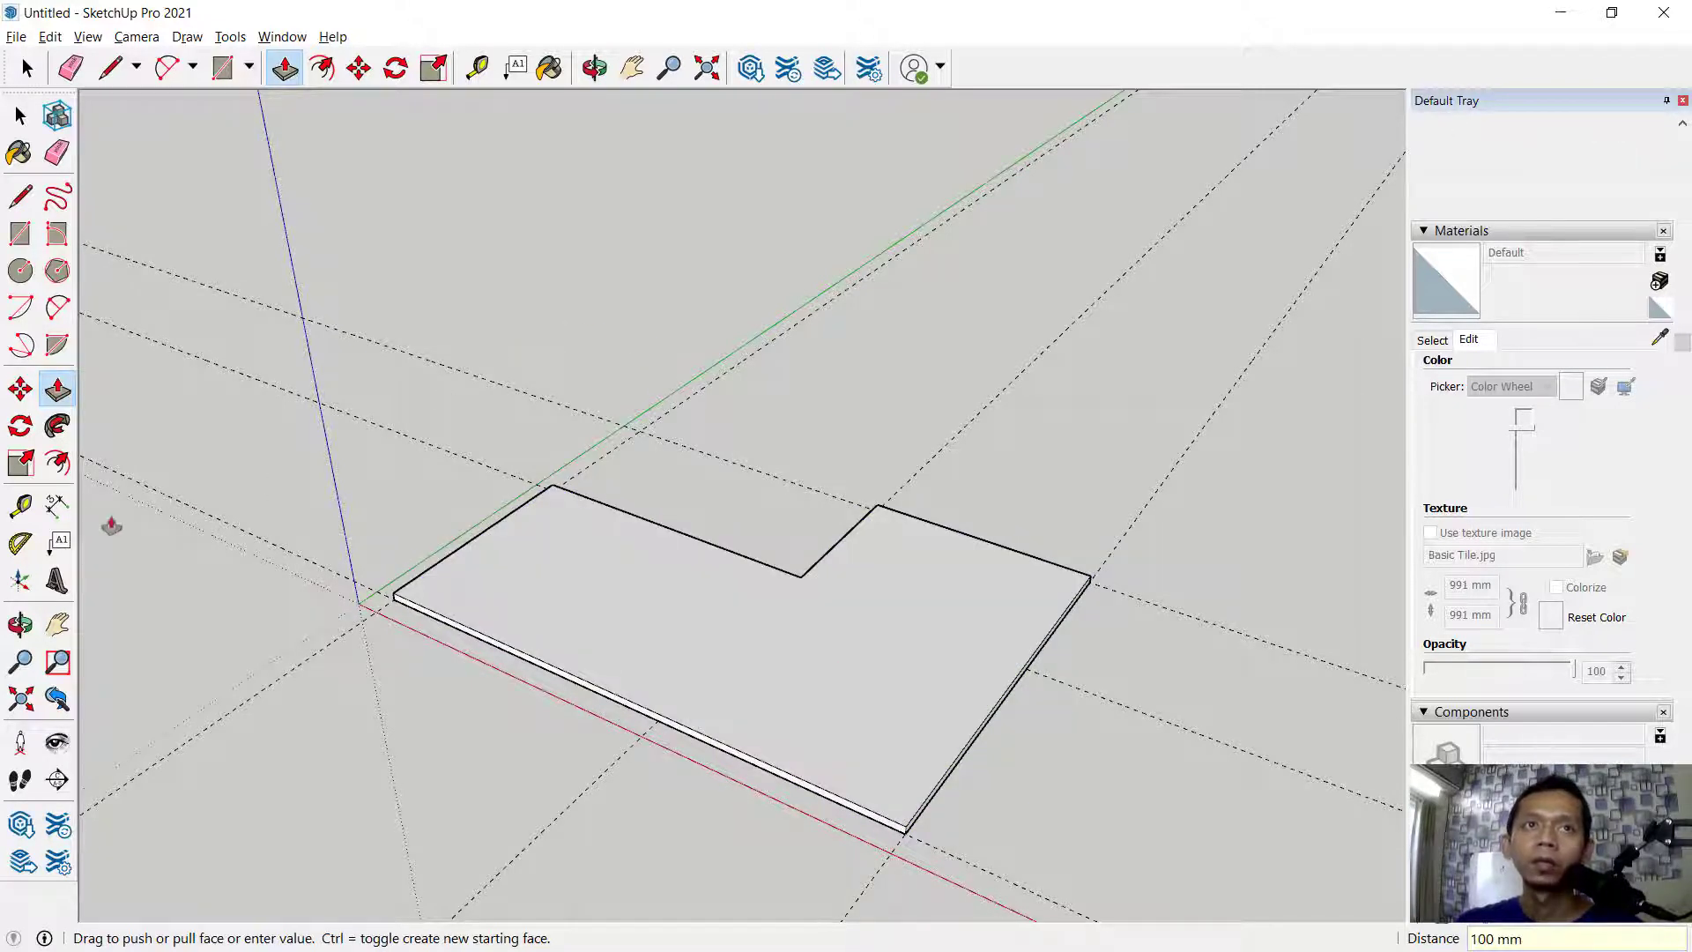
Place offset guides on the slab, including one 150 mm from its edge
click(19, 505)
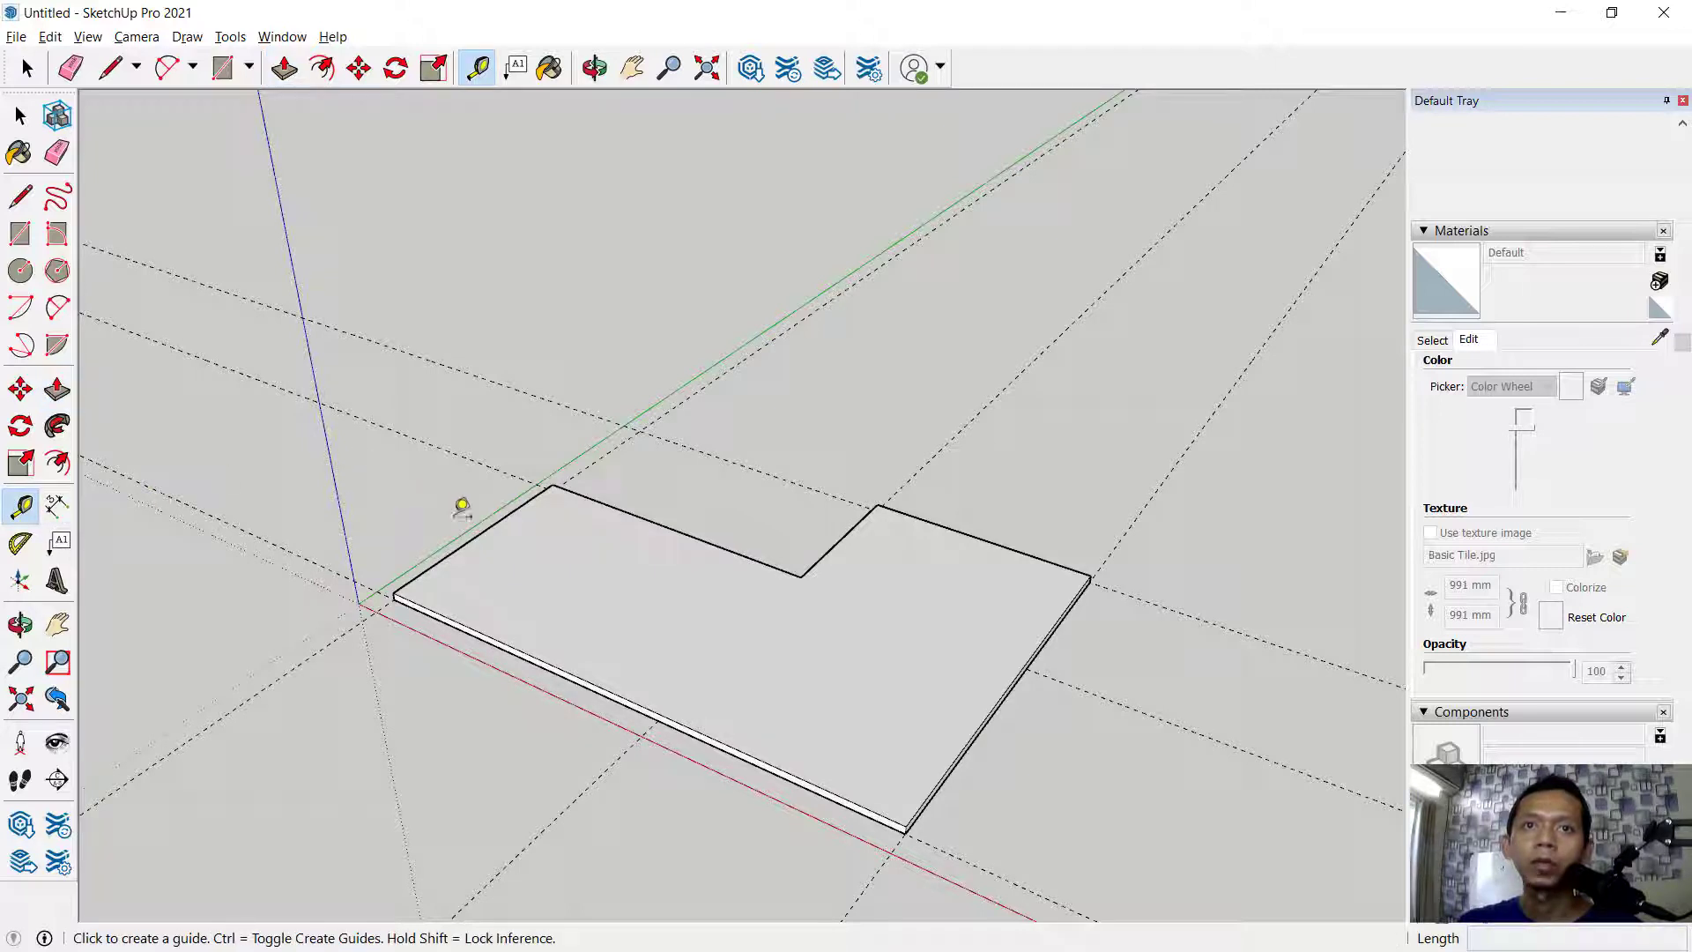
click(489, 529)
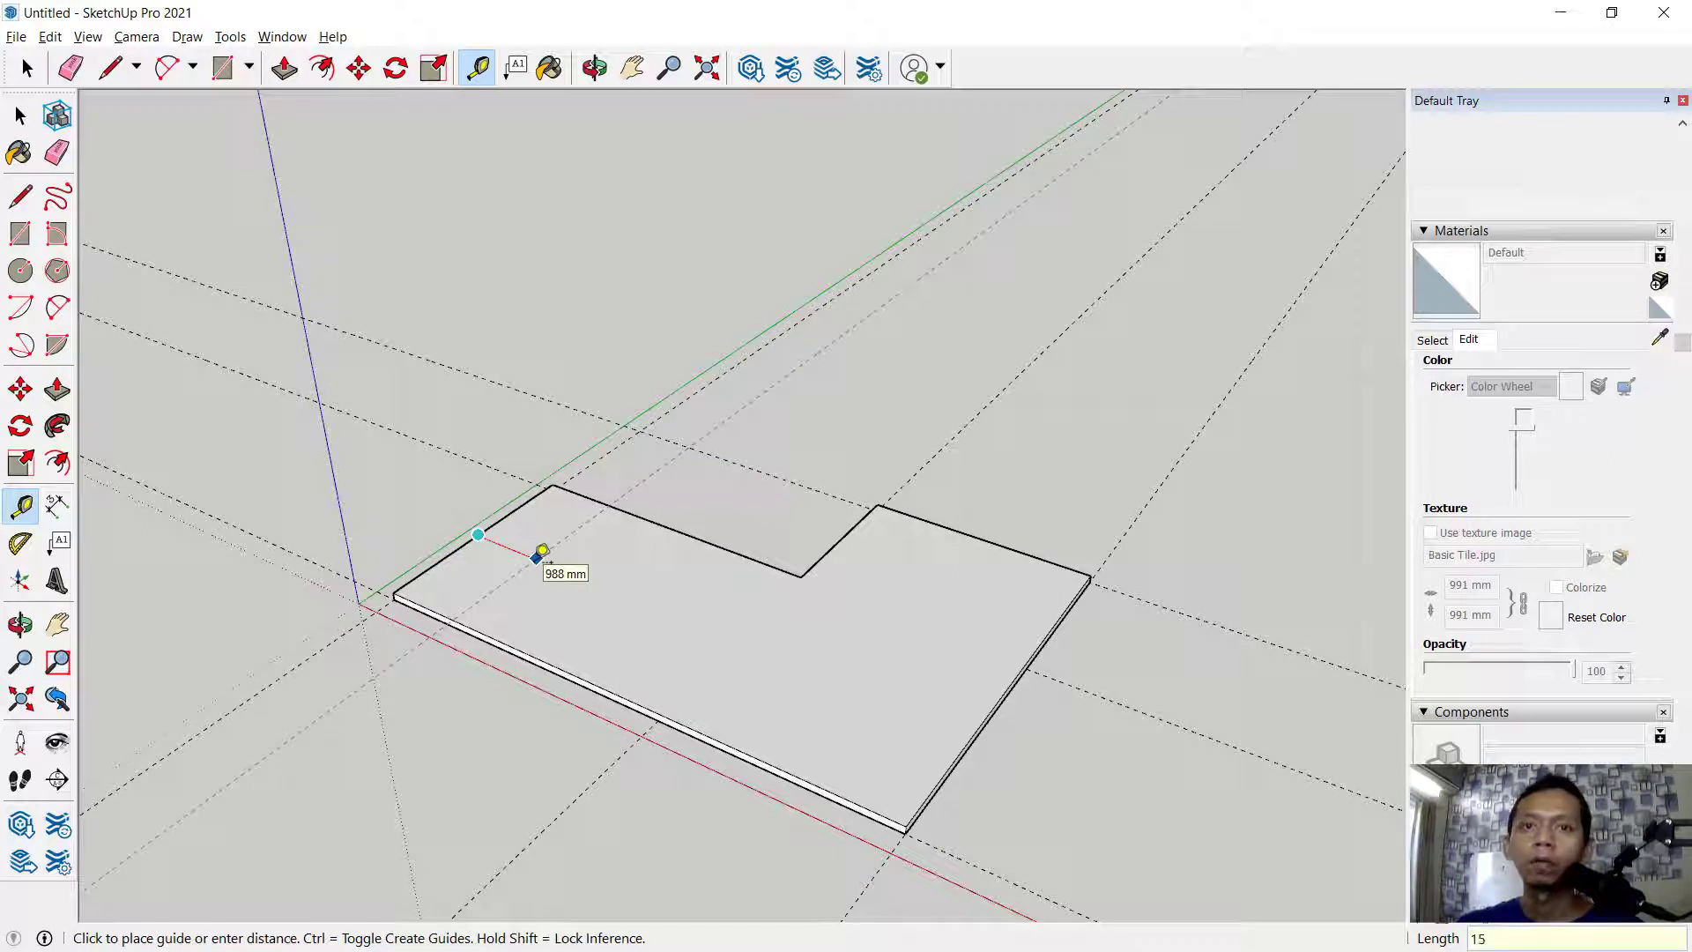
key(Return)
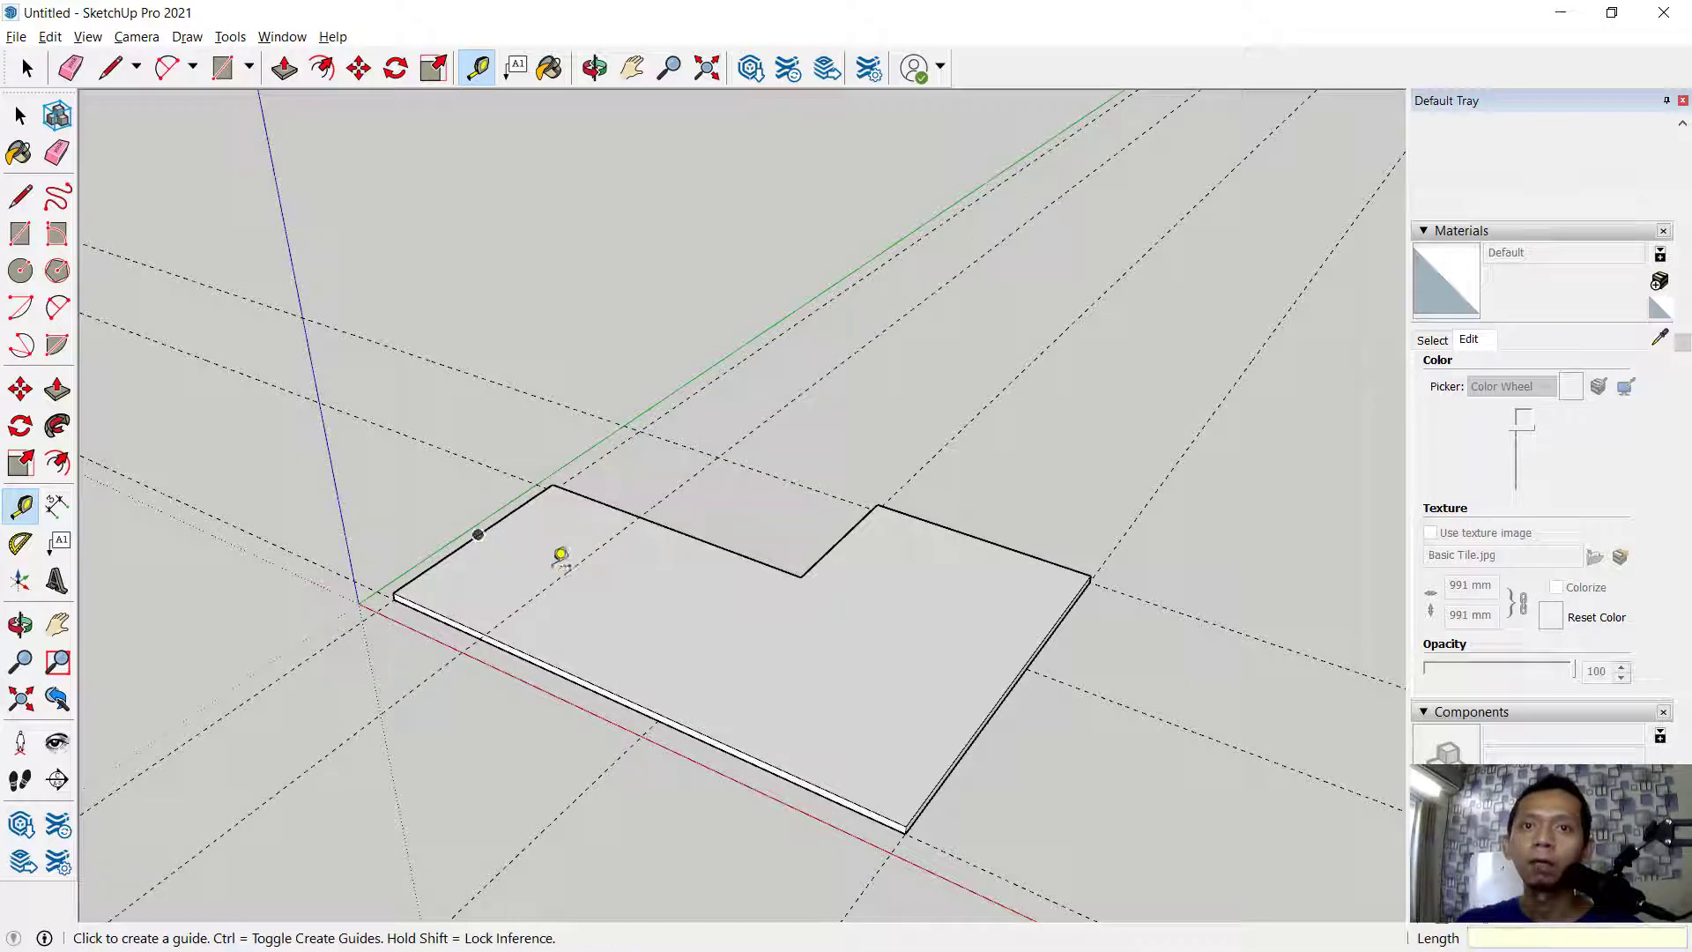
click(567, 572)
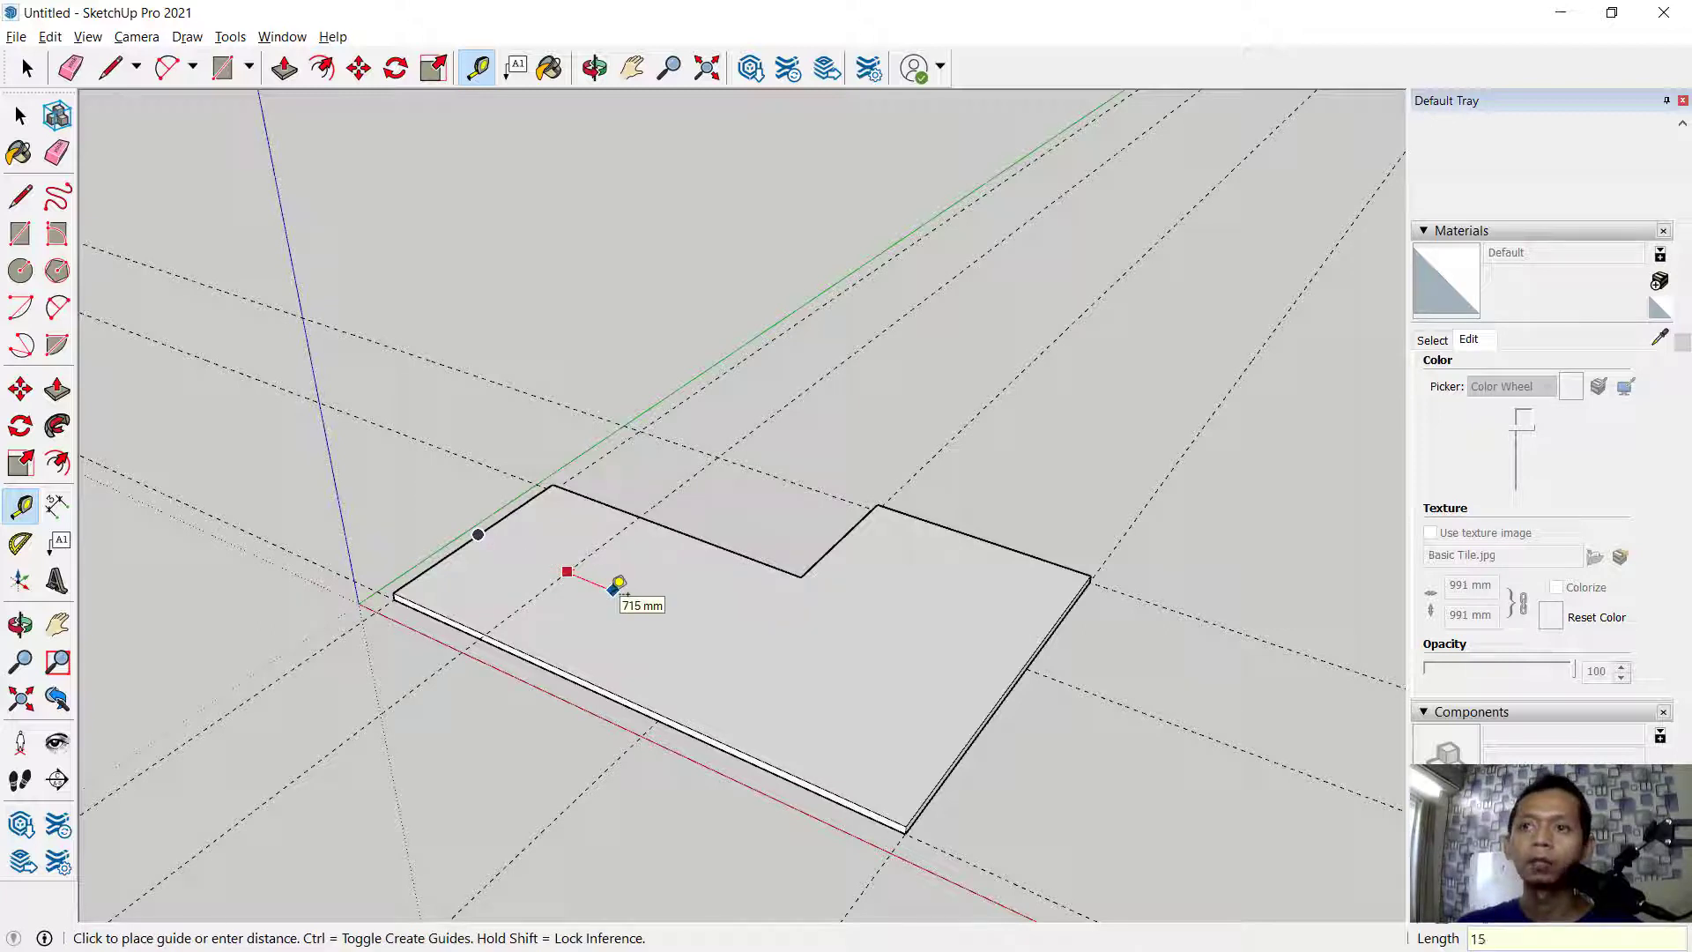
text(150)
key(Return)
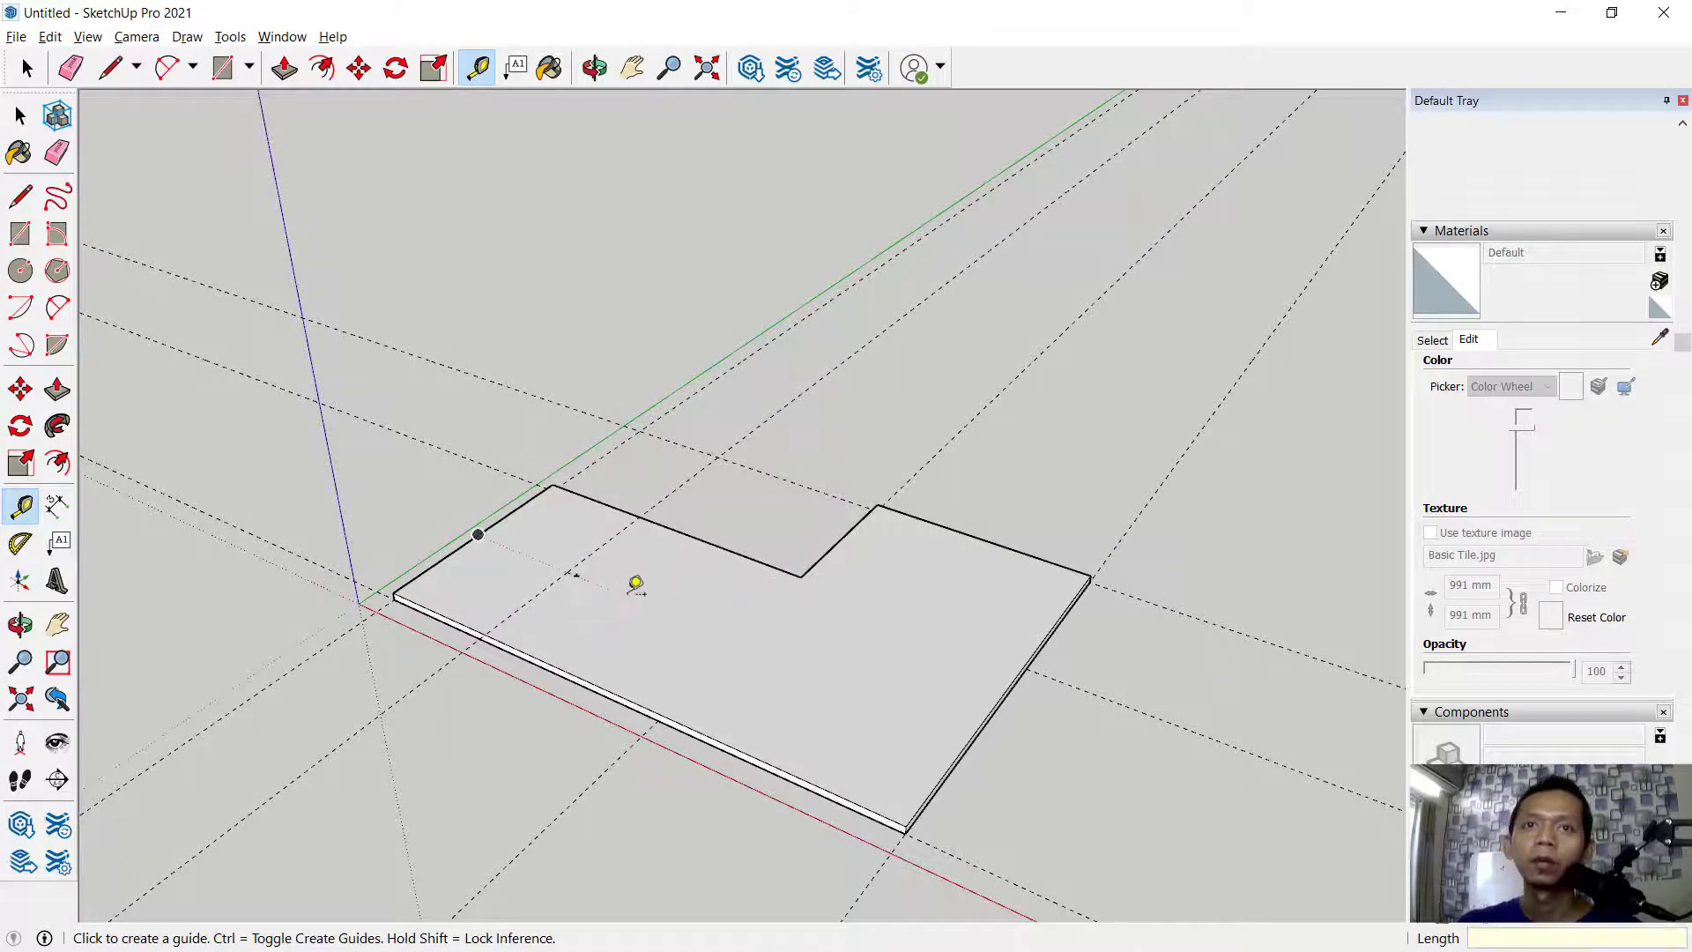
scroll(610, 584, up, 3)
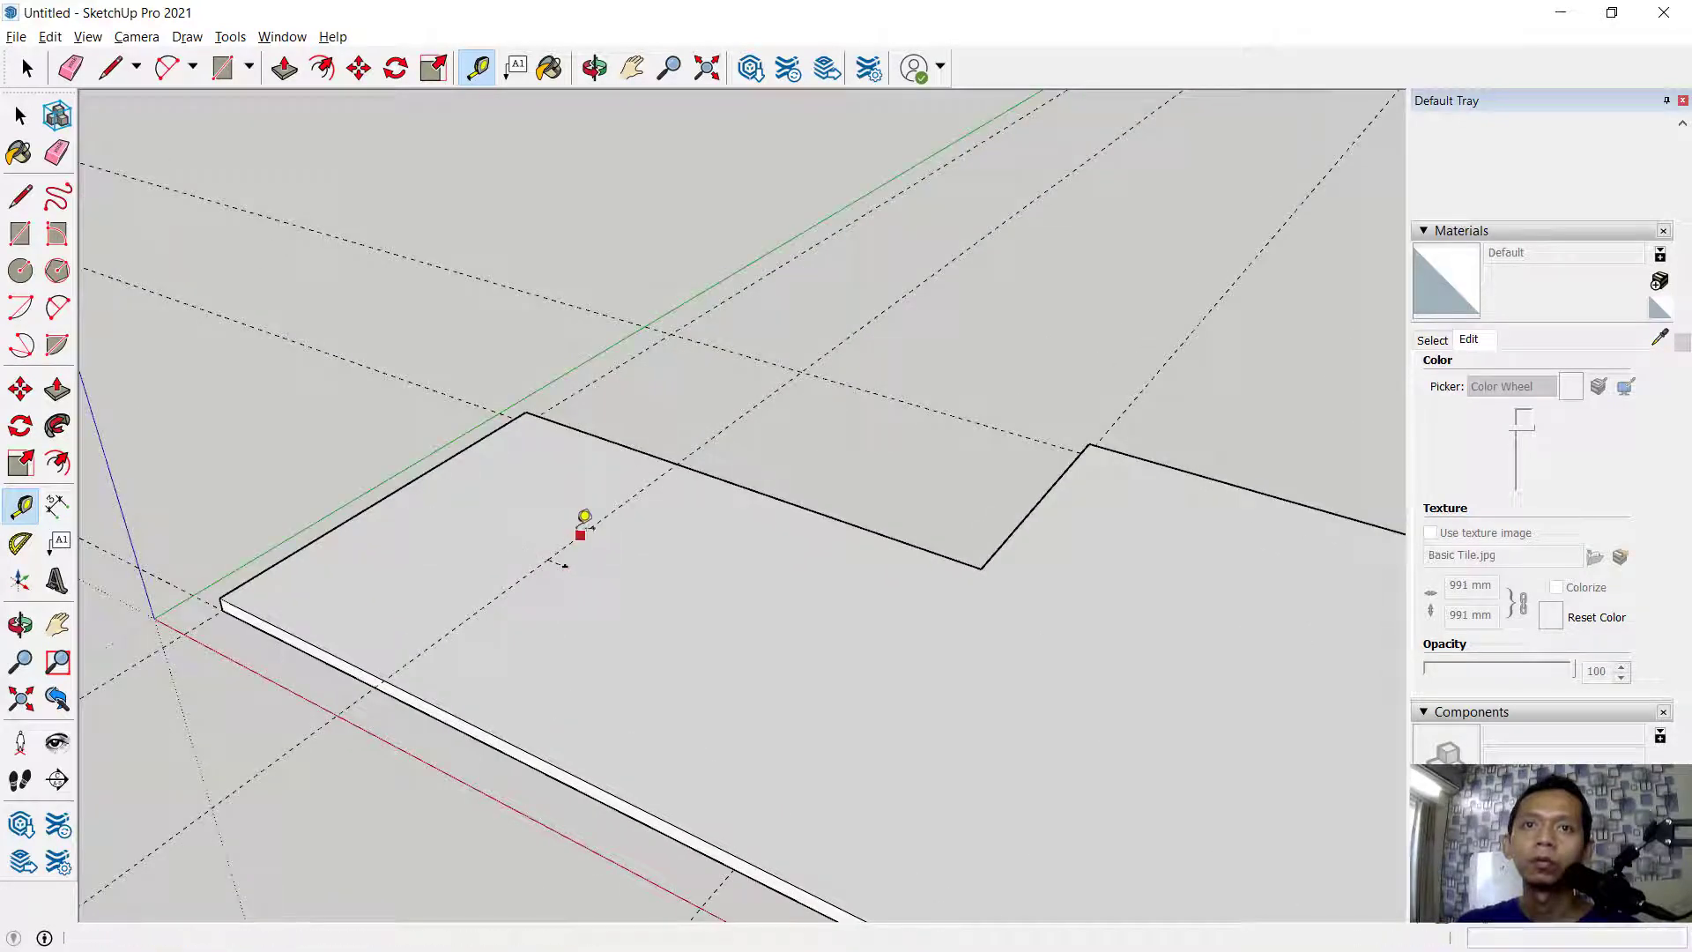
key(space)
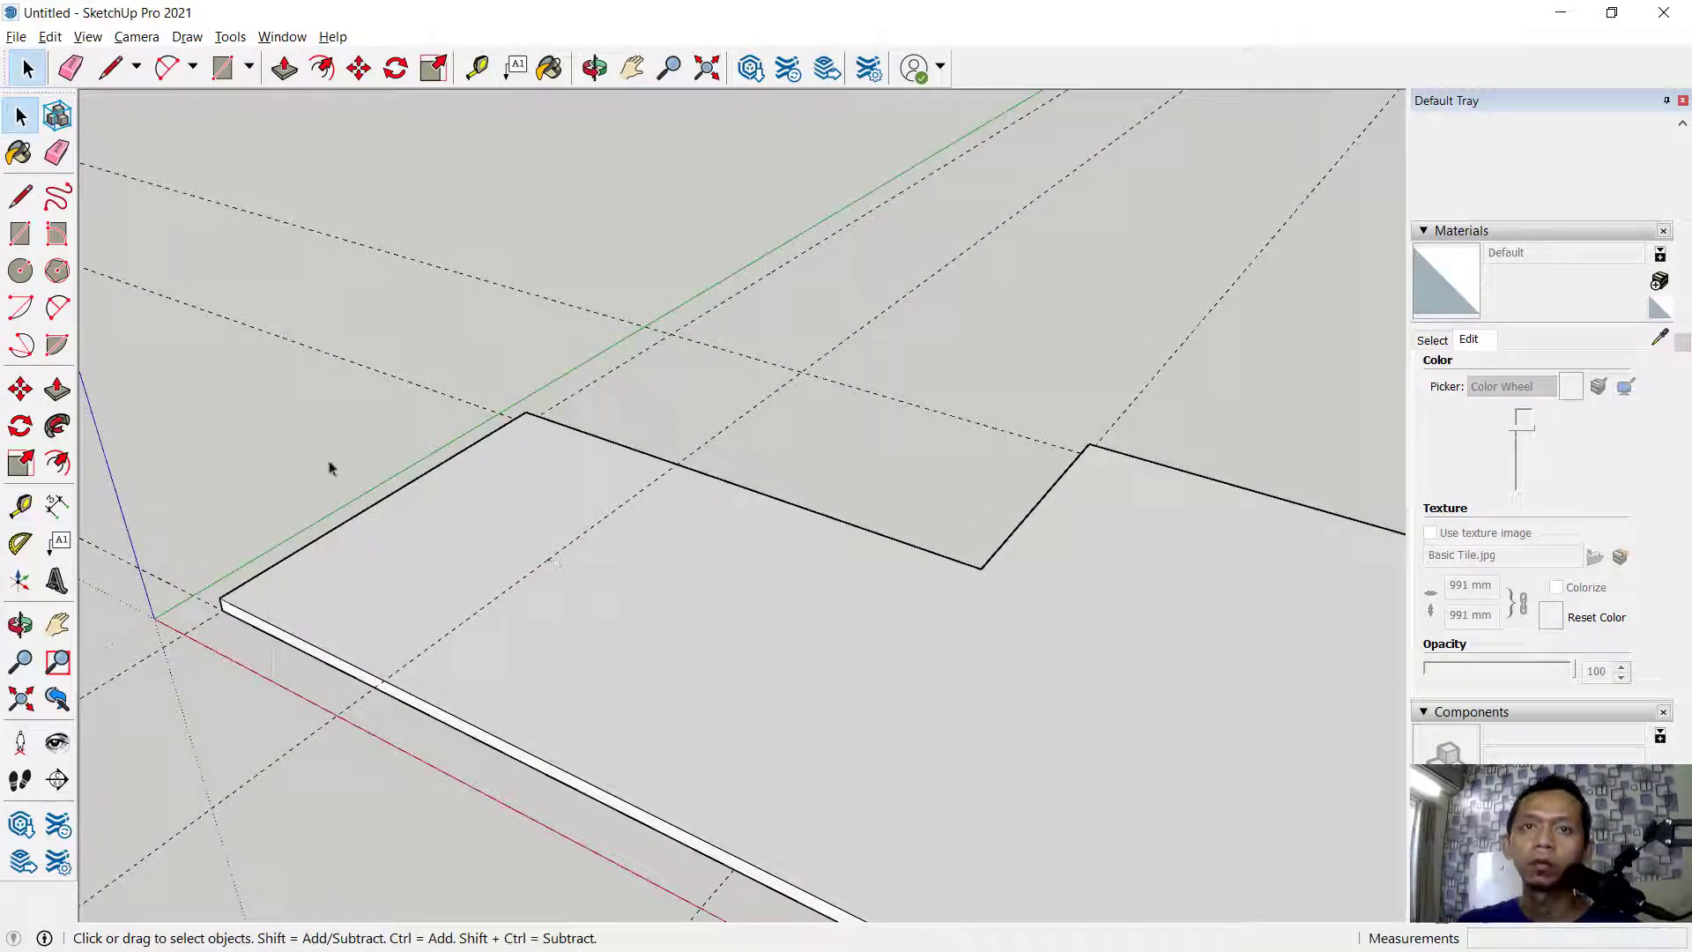
Add another 150 mm guide running from the inner guide on the slab top
scroll(344, 470, up, 1)
click(20, 504)
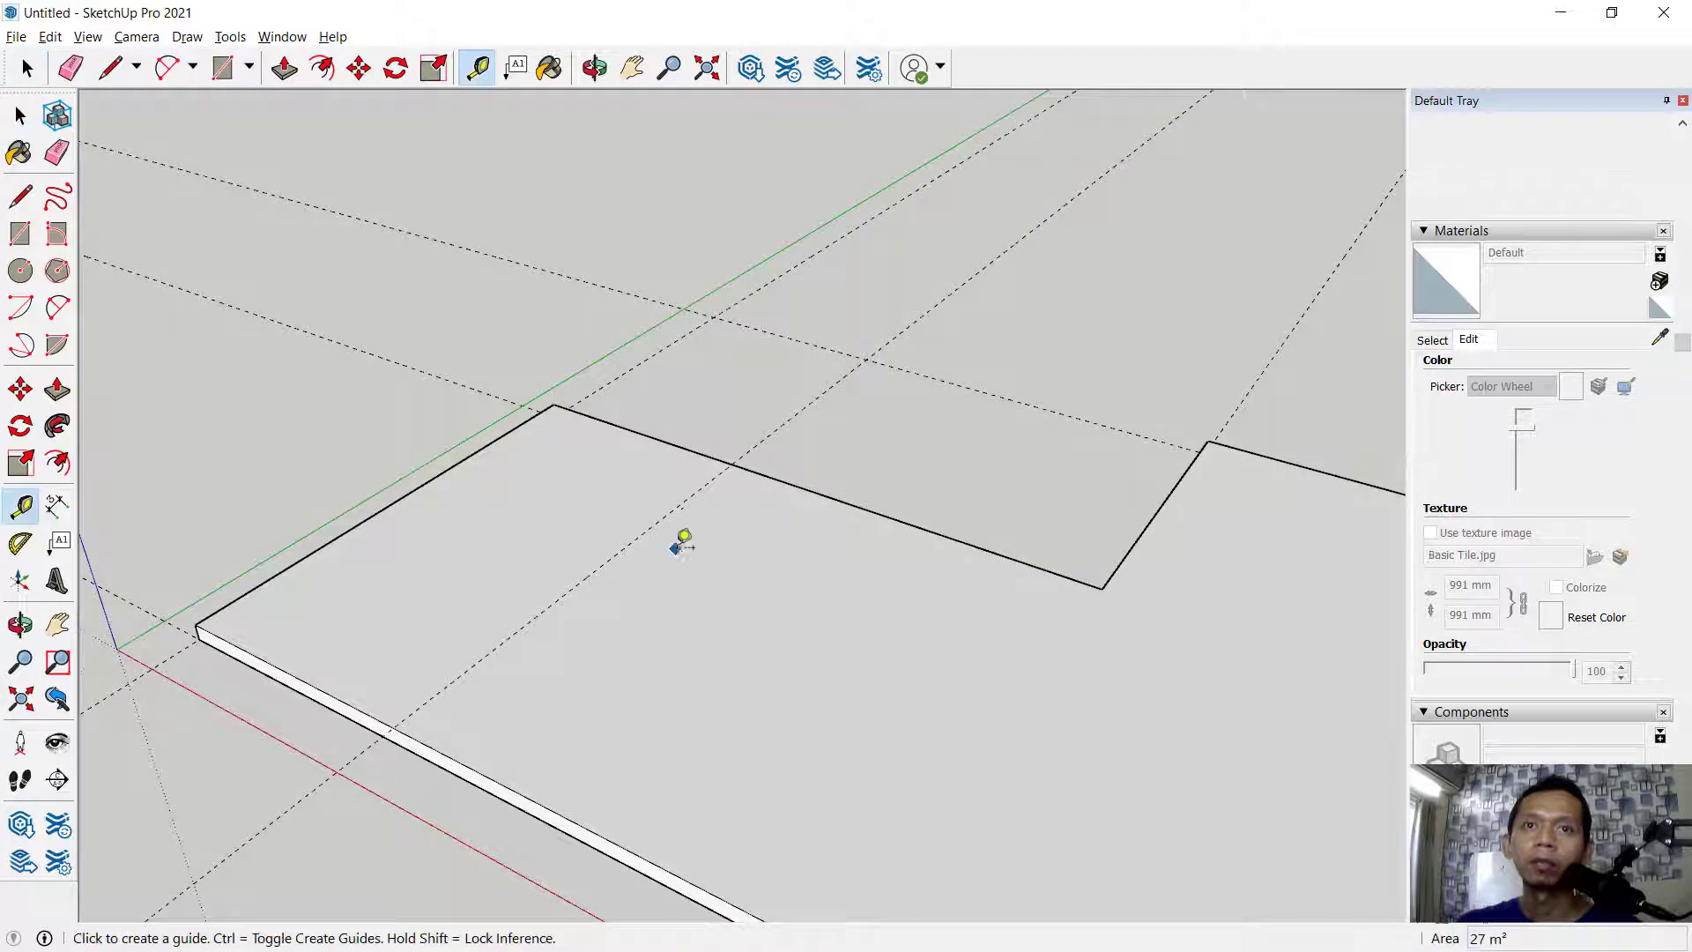
click(652, 526)
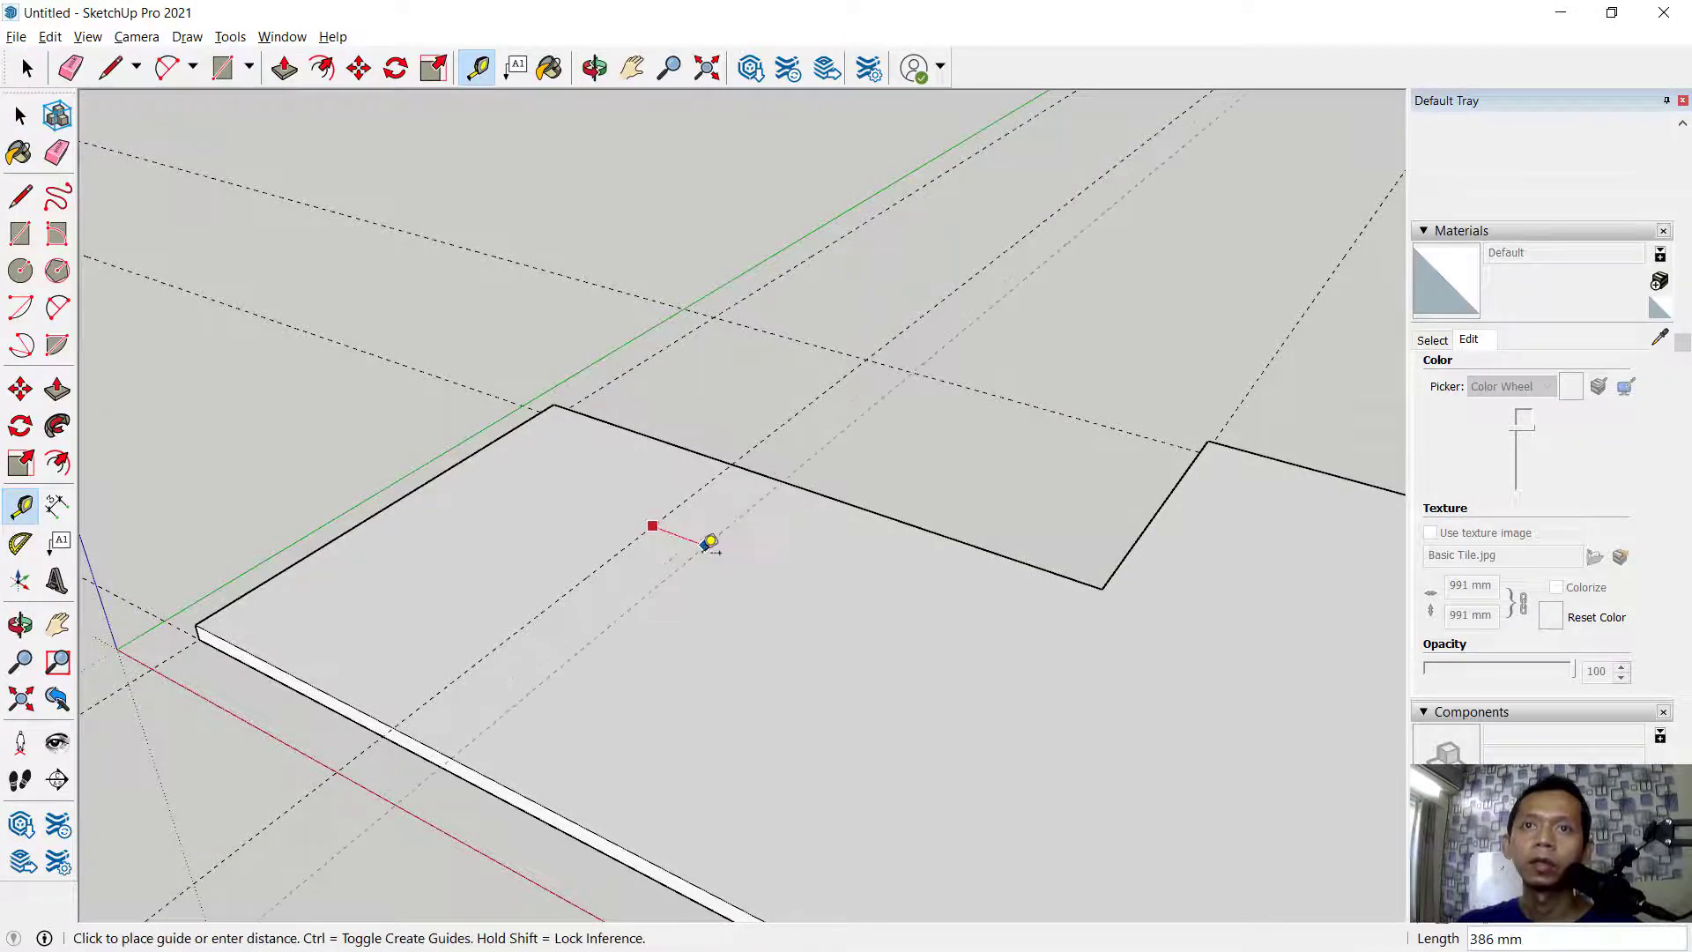
text(150)
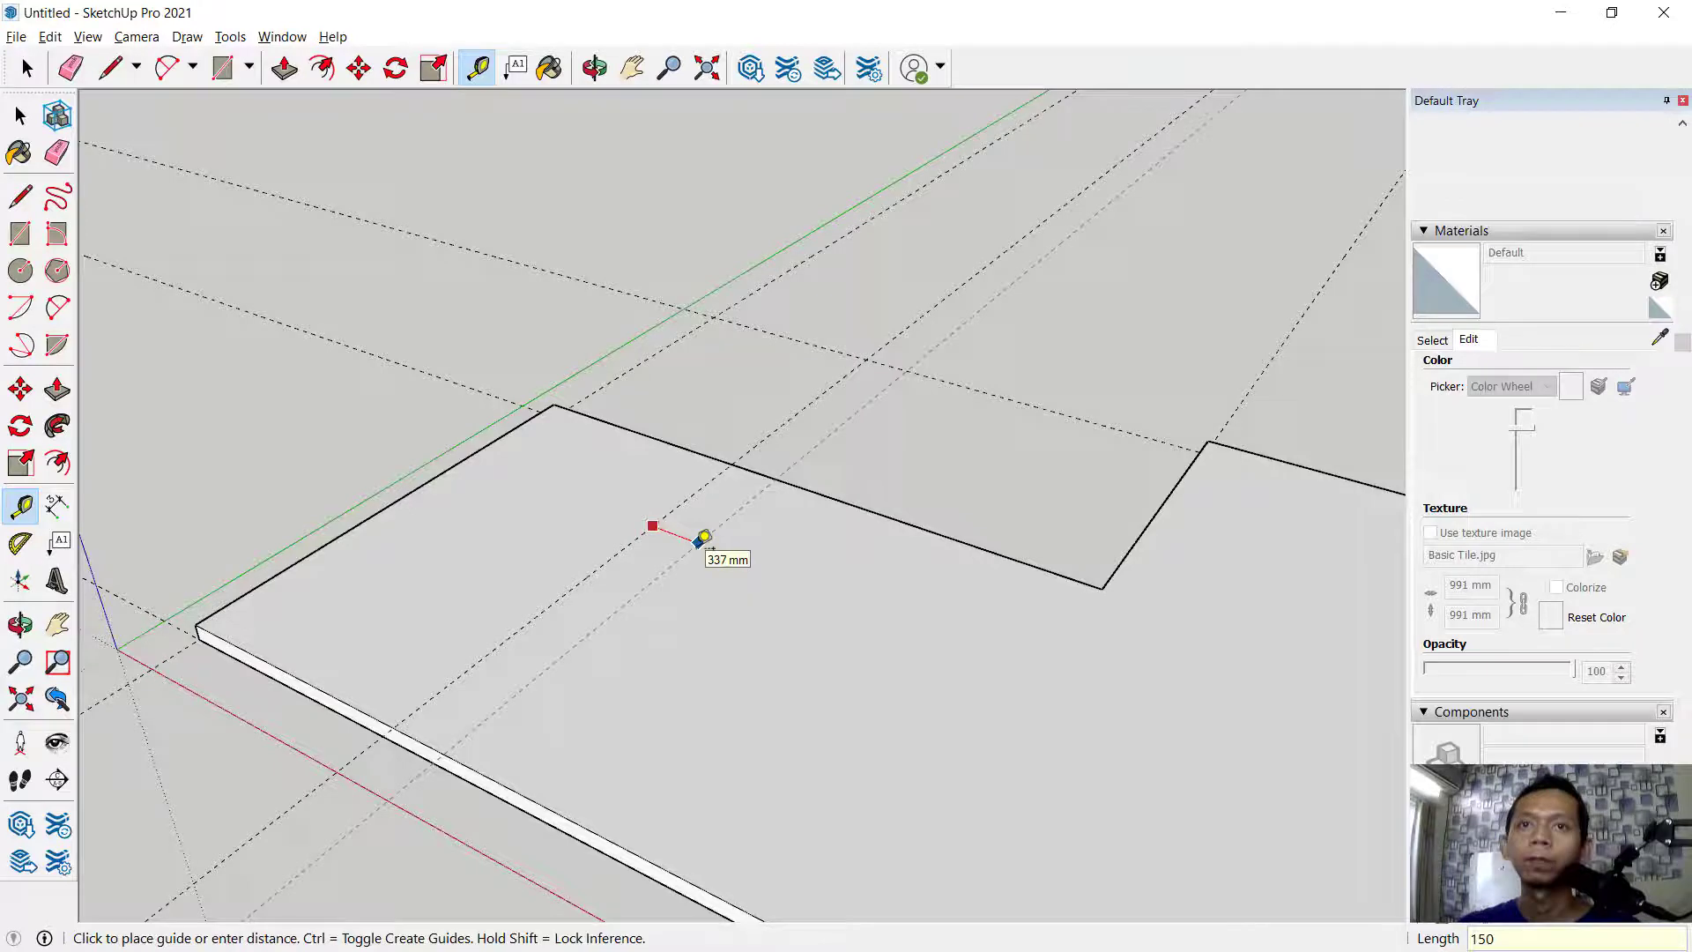
key(Return)
scroll(801, 417, down, 4)
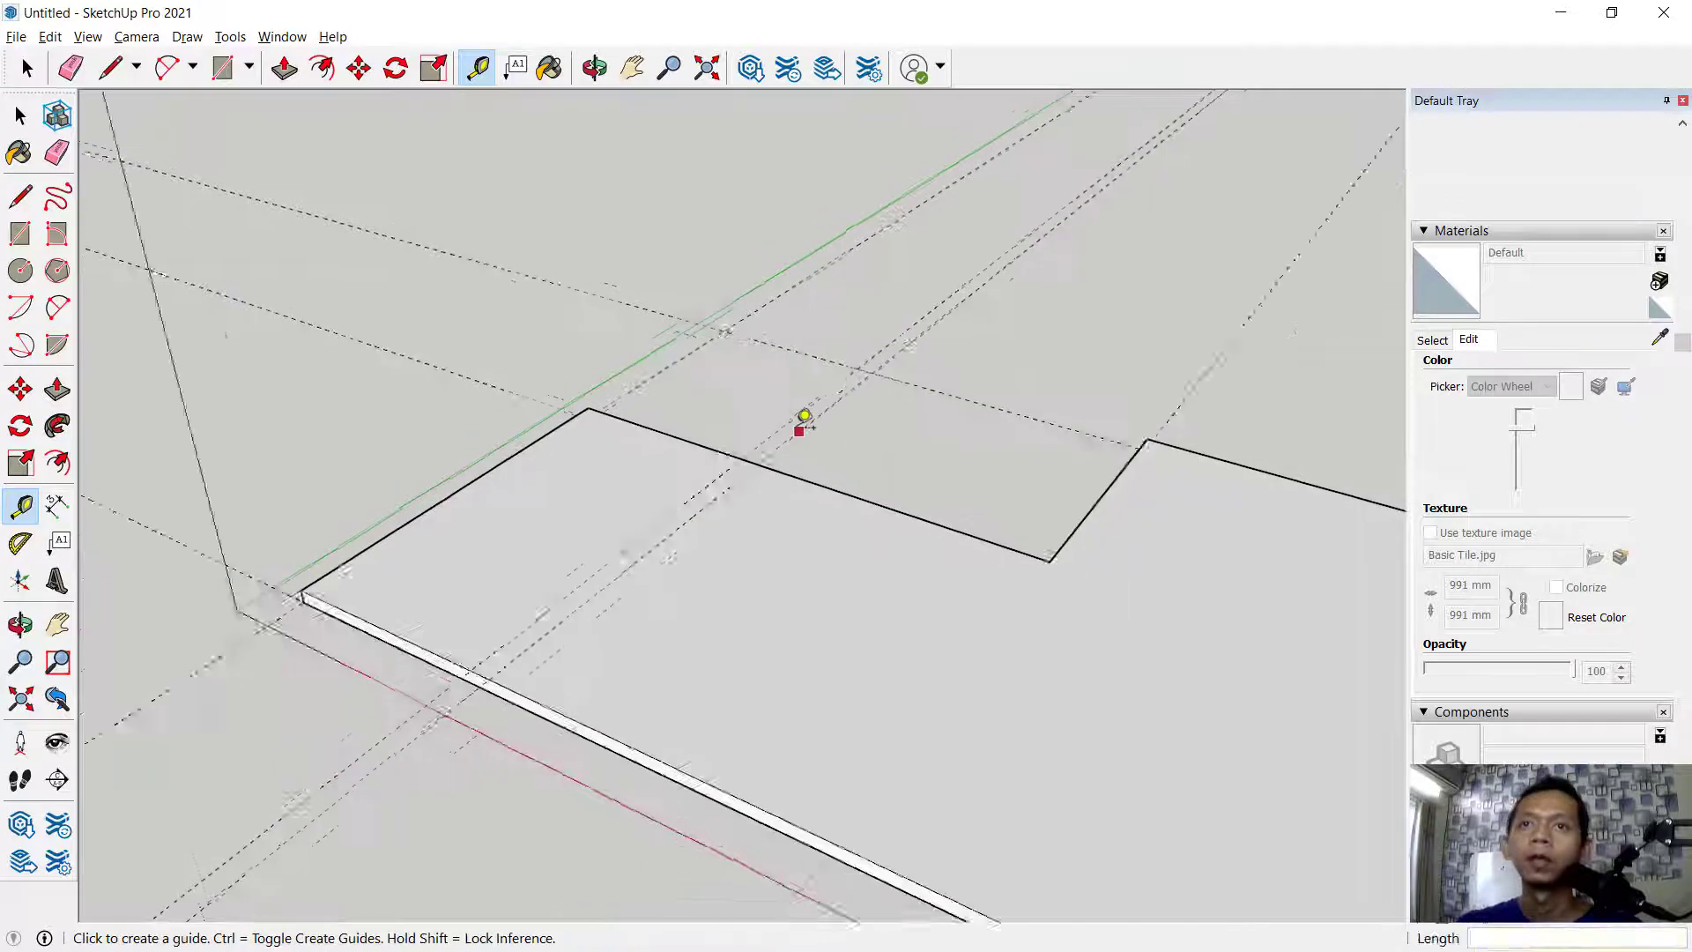
scroll(1207, 405, up, 1)
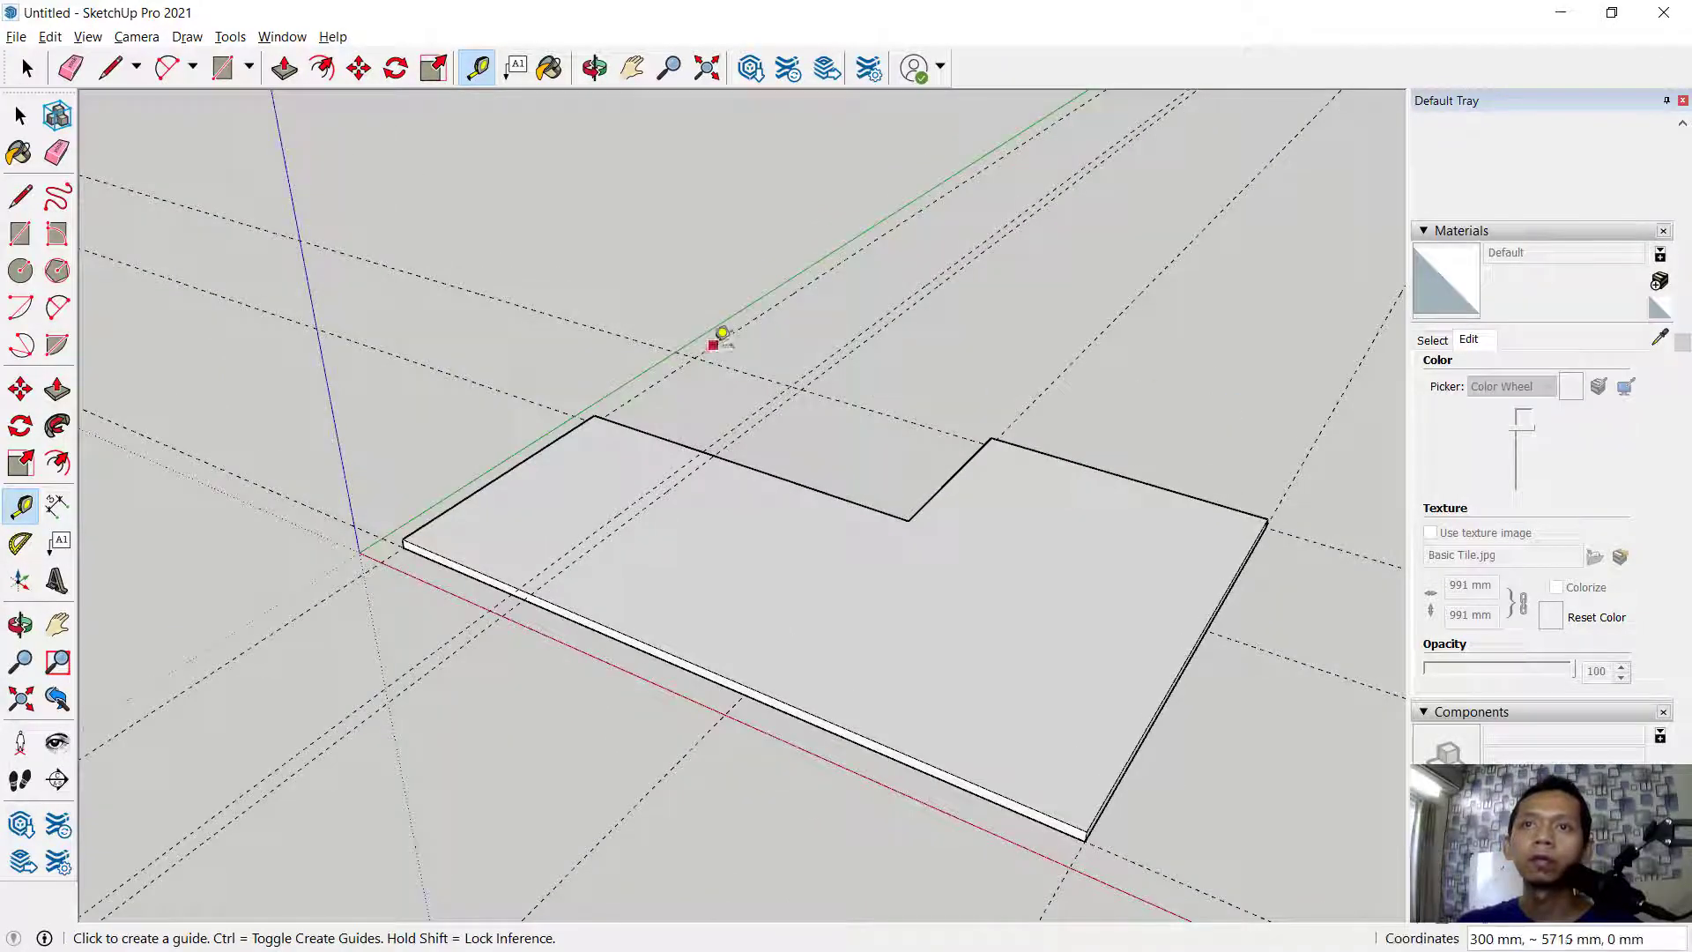
Offset the floor face outline 150 mm inward
click(57, 463)
click(907, 630)
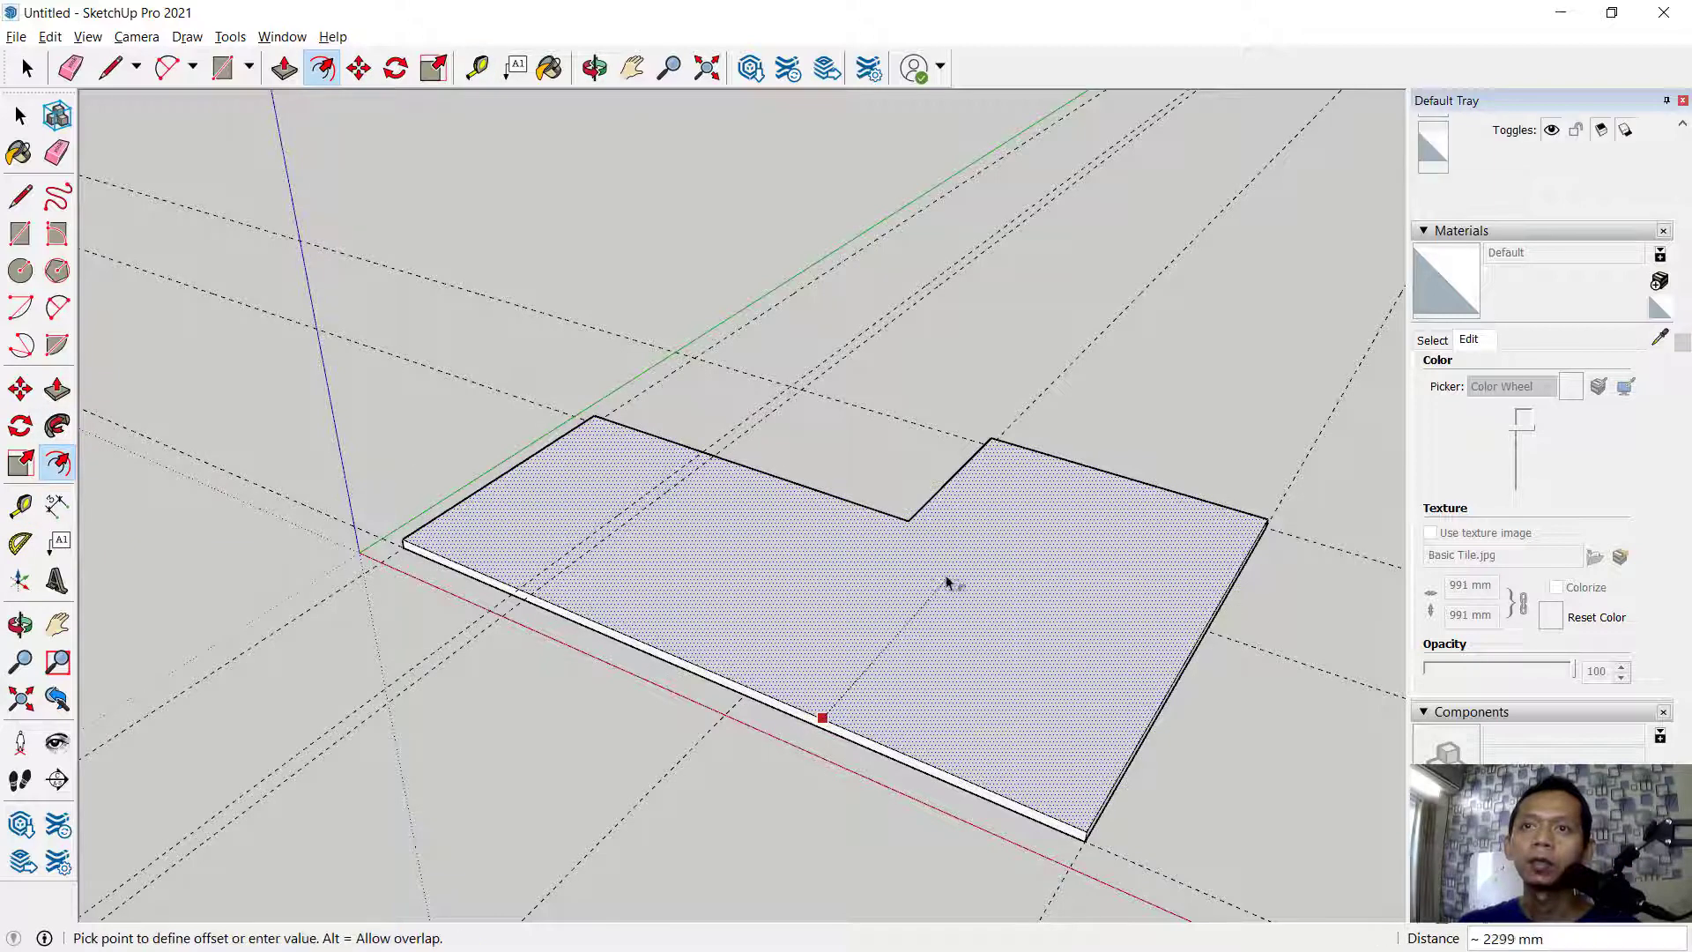
click(781, 573)
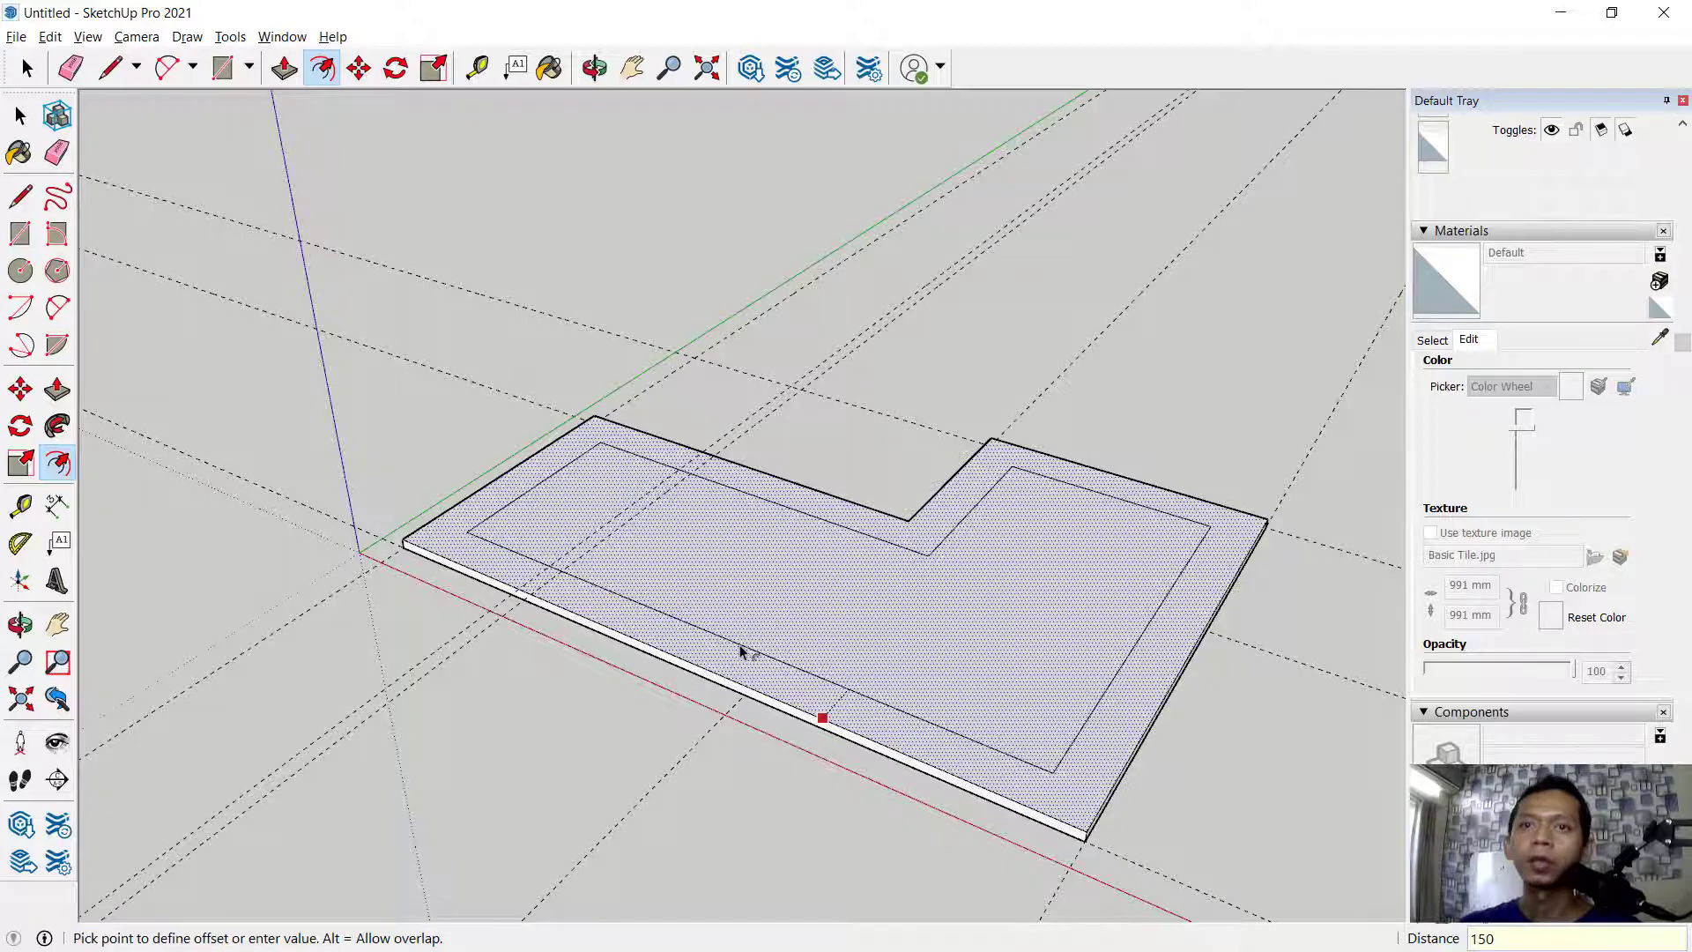
key(Return)
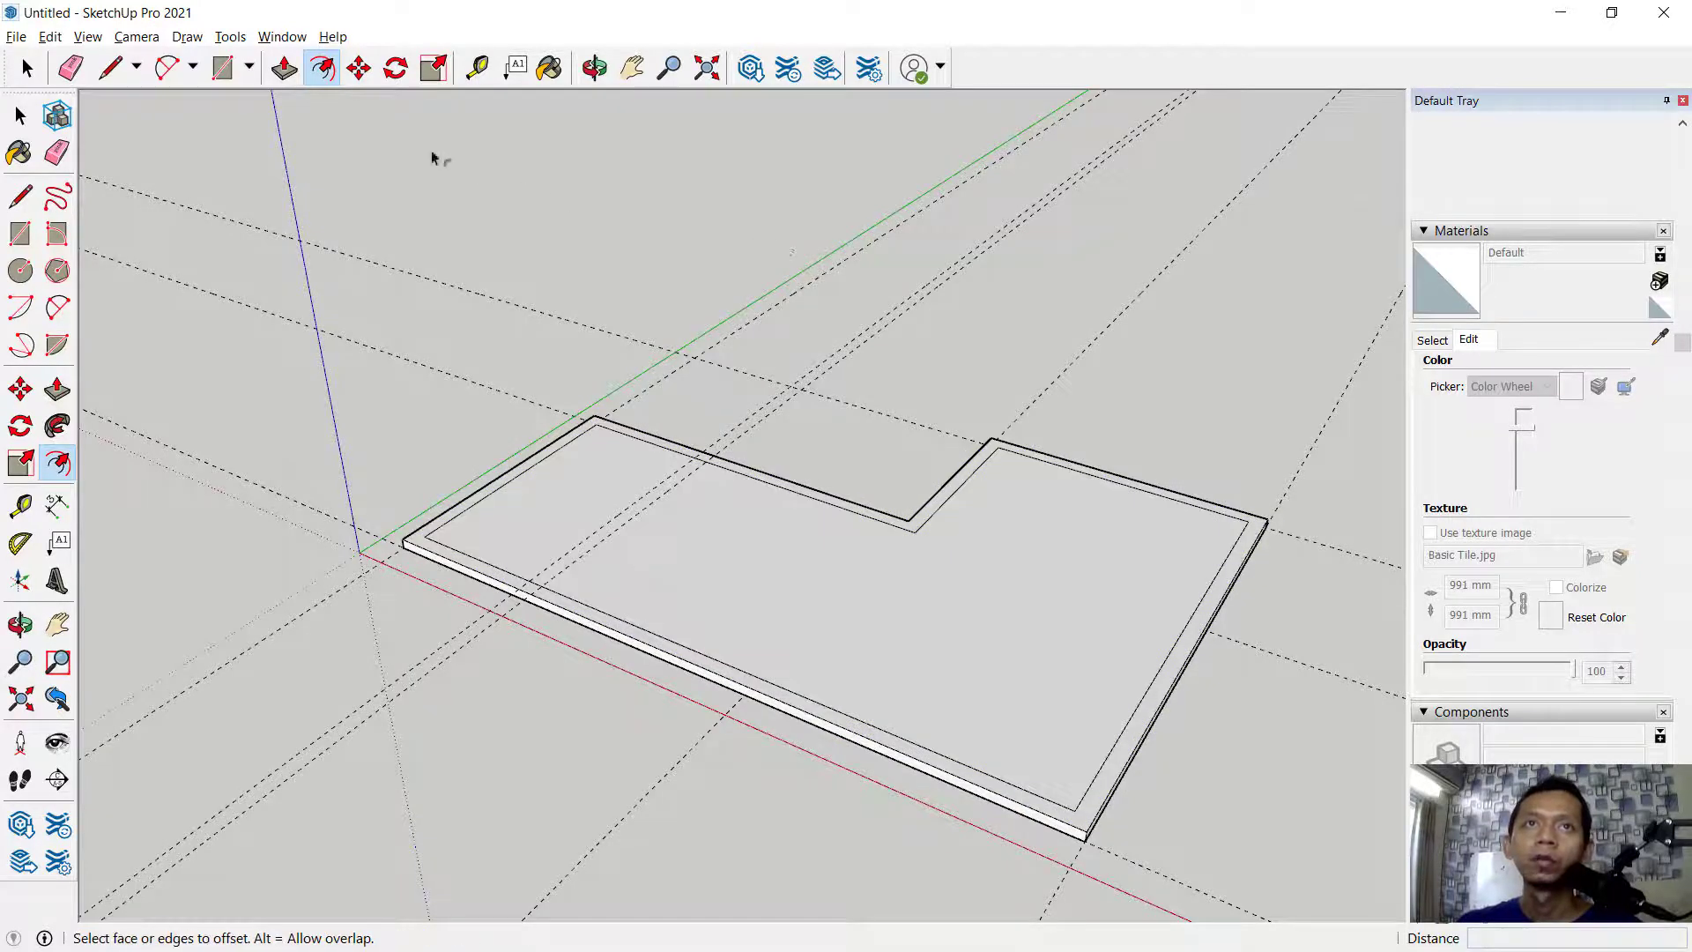
Raise the outer 150 mm ring 2500 mm into walls
click(284, 68)
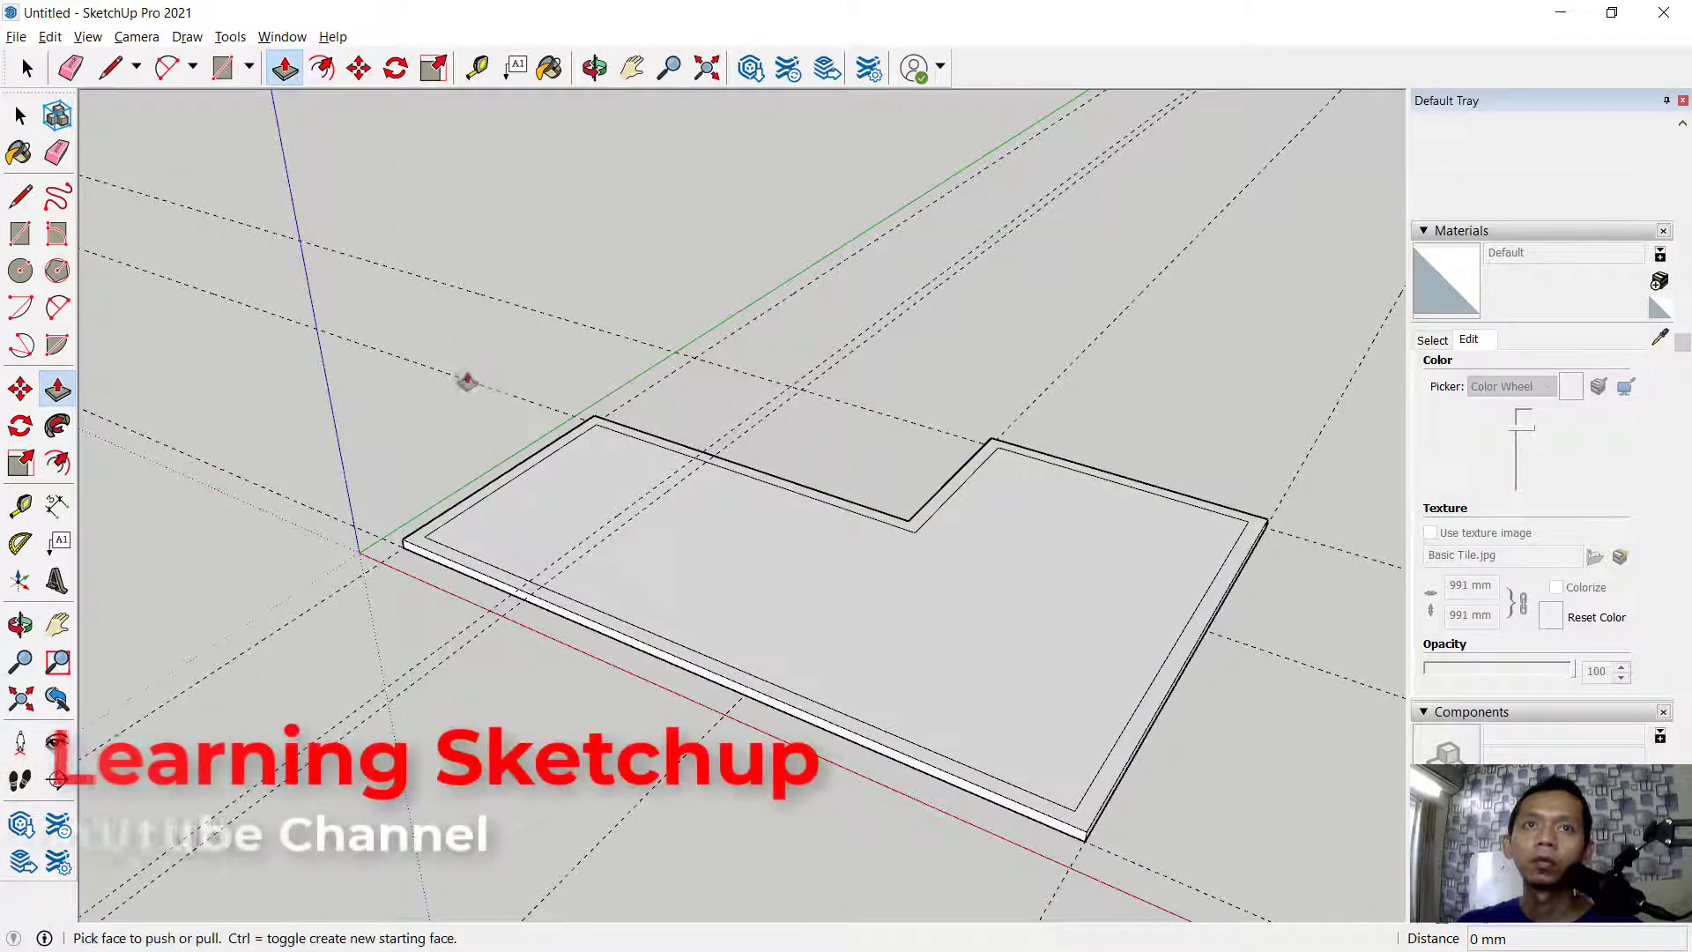
click(484, 493)
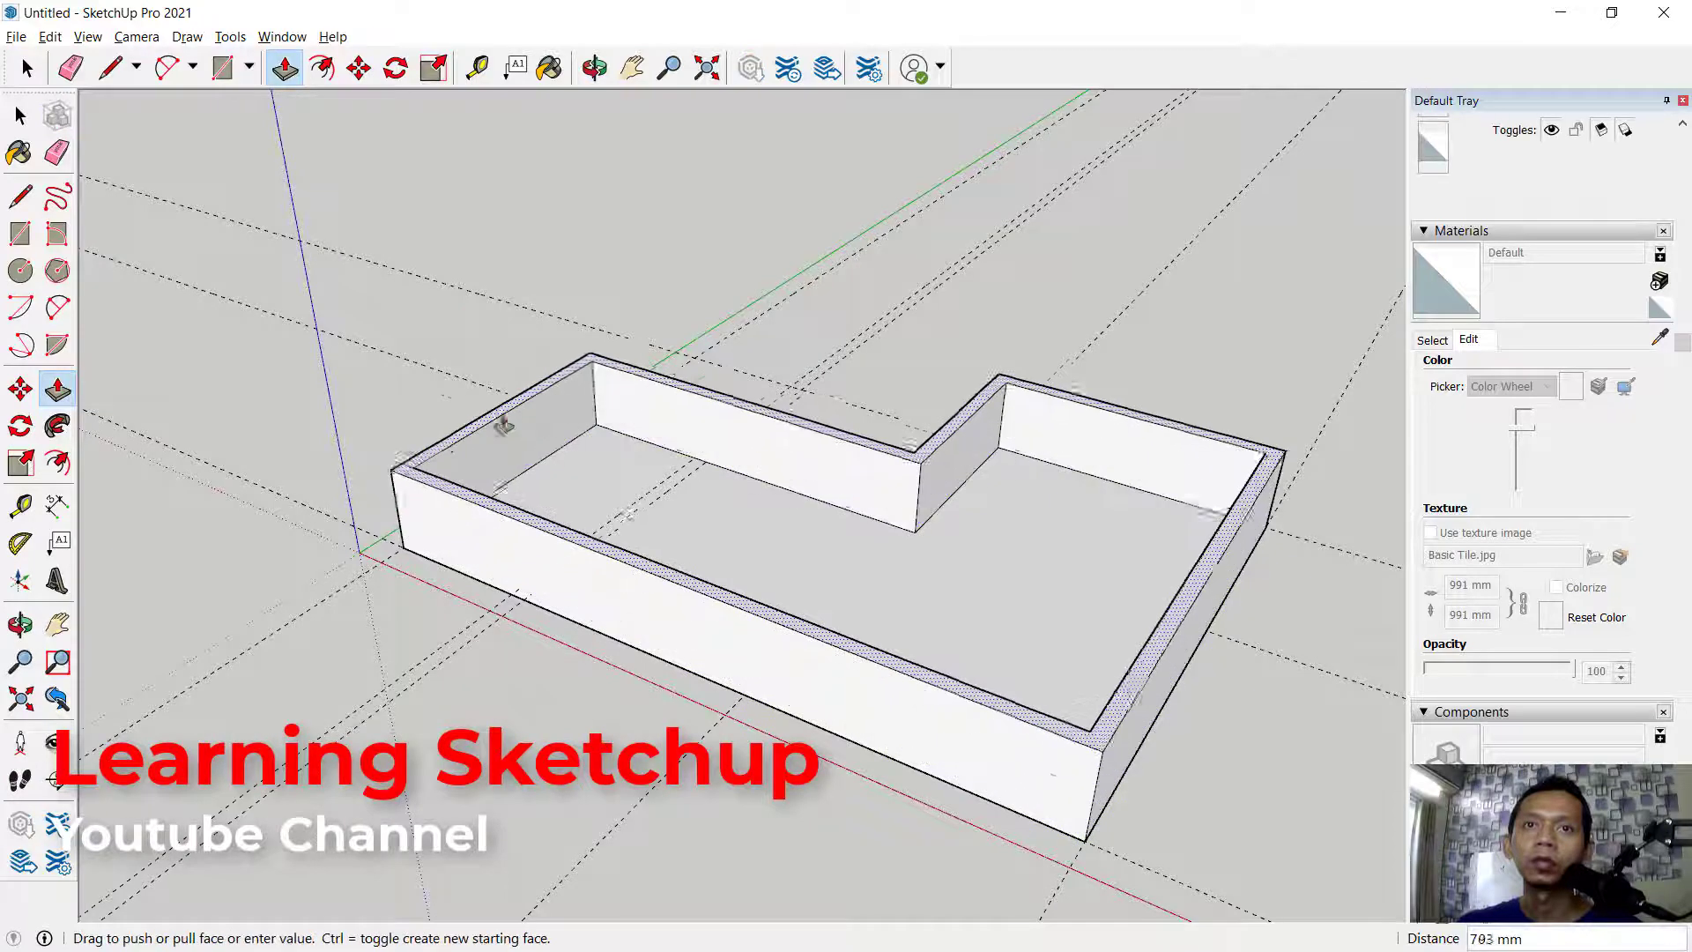
text(2)
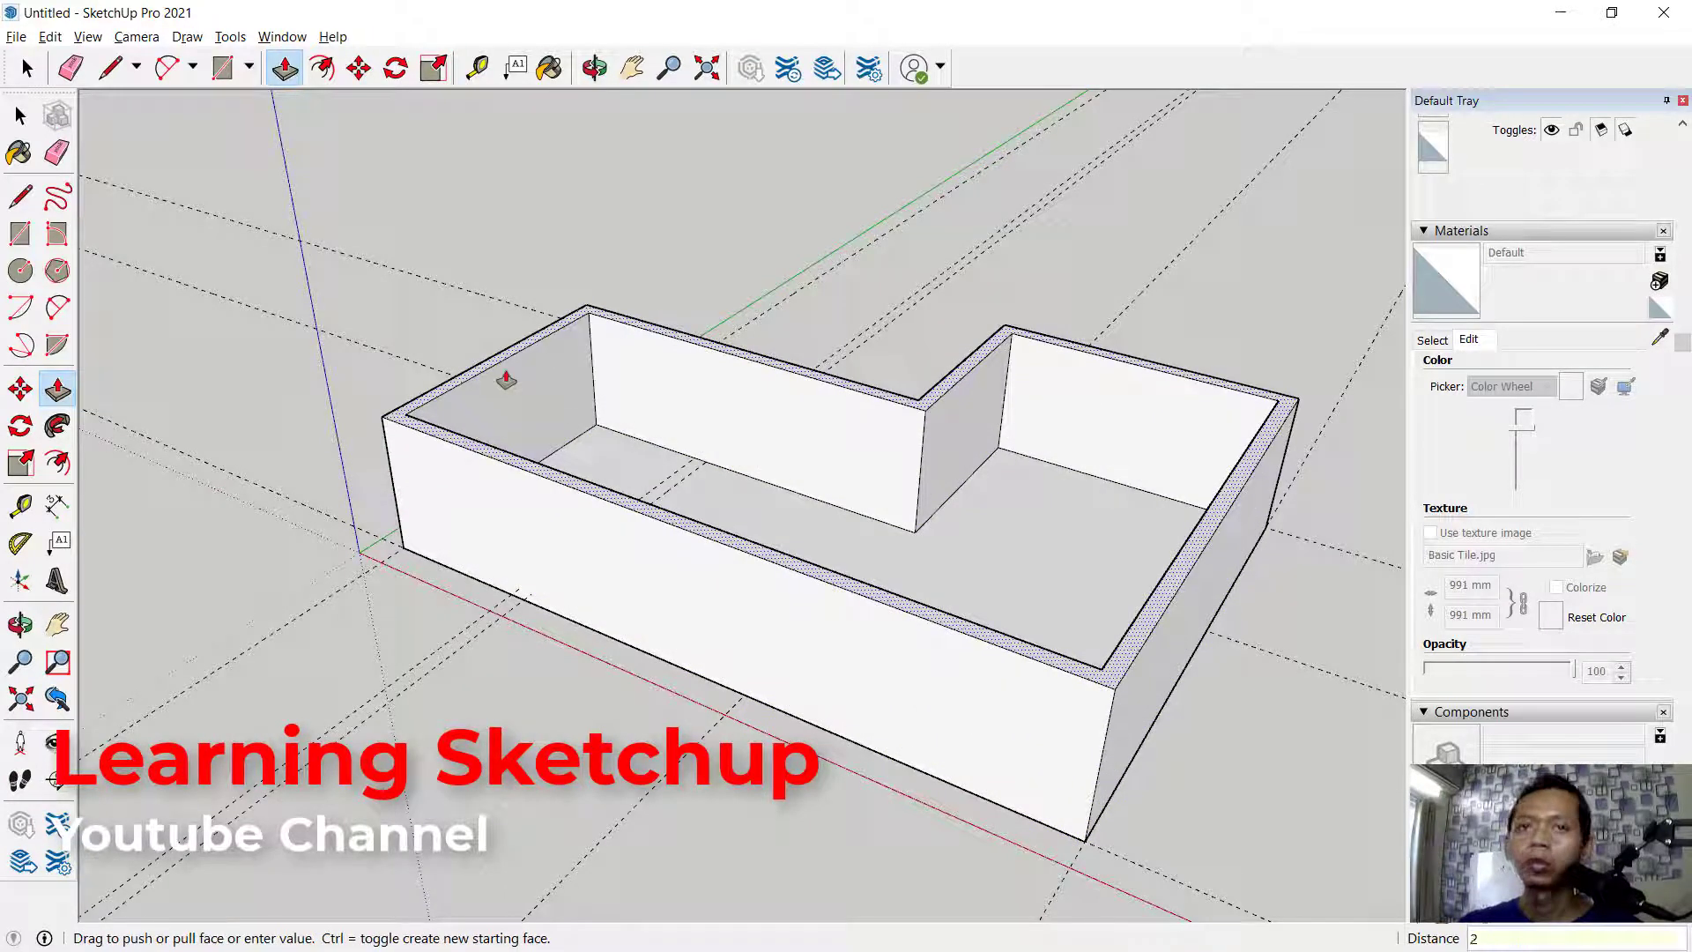
text(500)
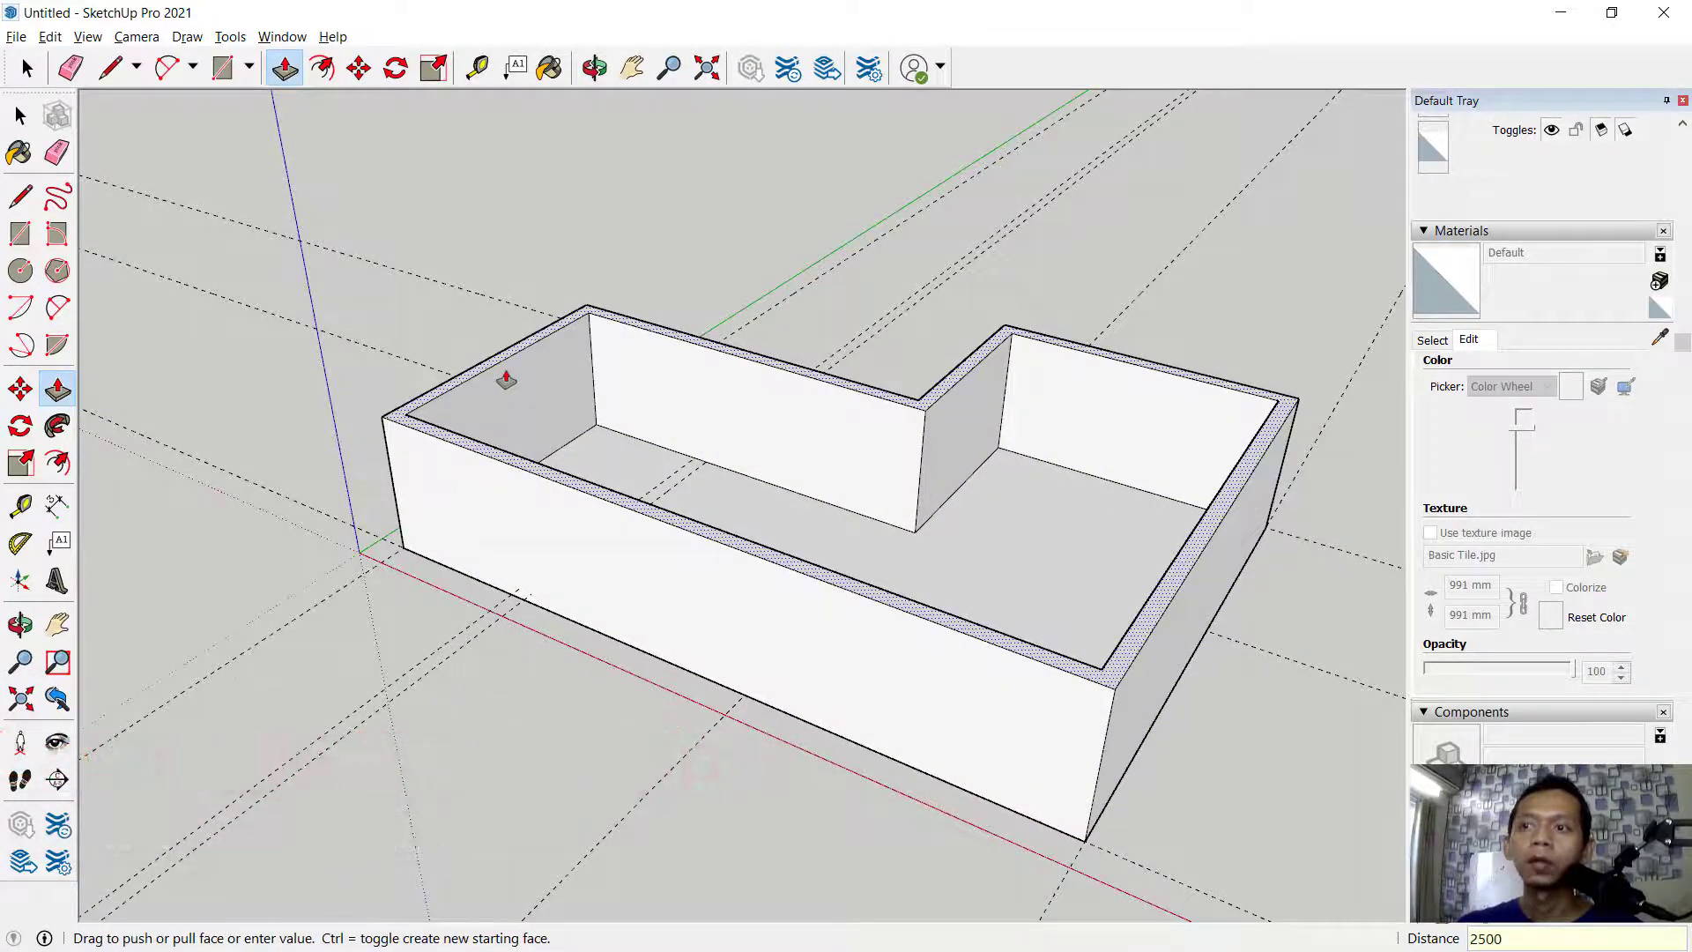
key(Return)
middle_drag(906, 236, 868, 400)
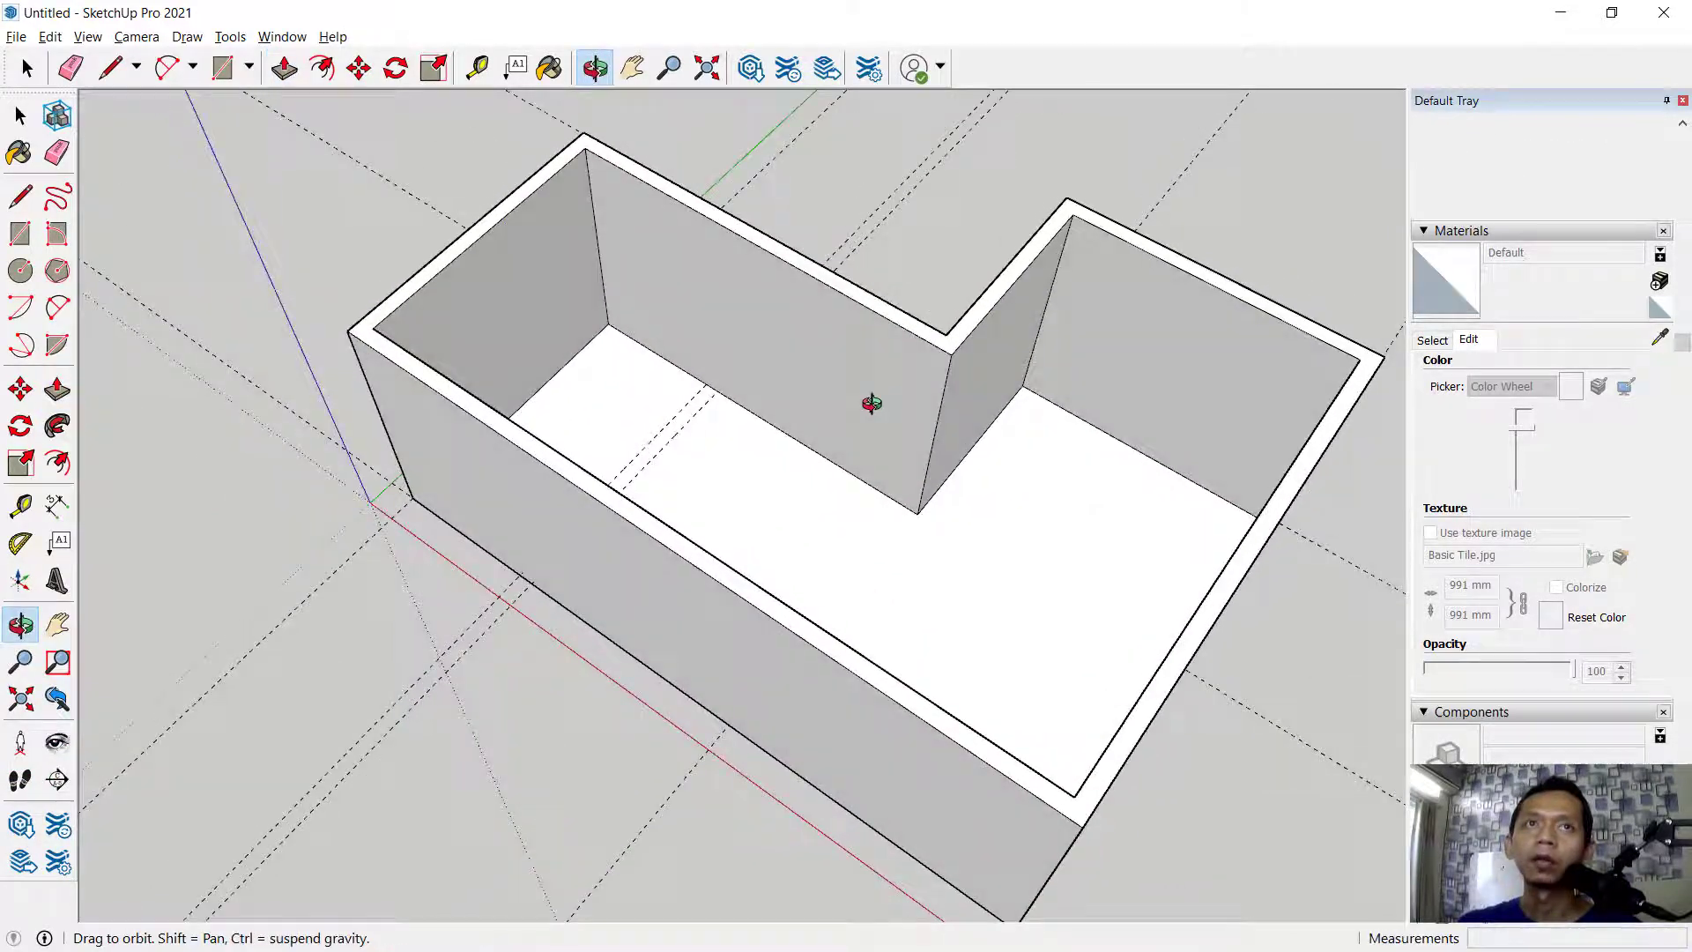
Draw a thin strip rectangle across the floor between the guides
click(222, 67)
scroll(758, 397, up, 5)
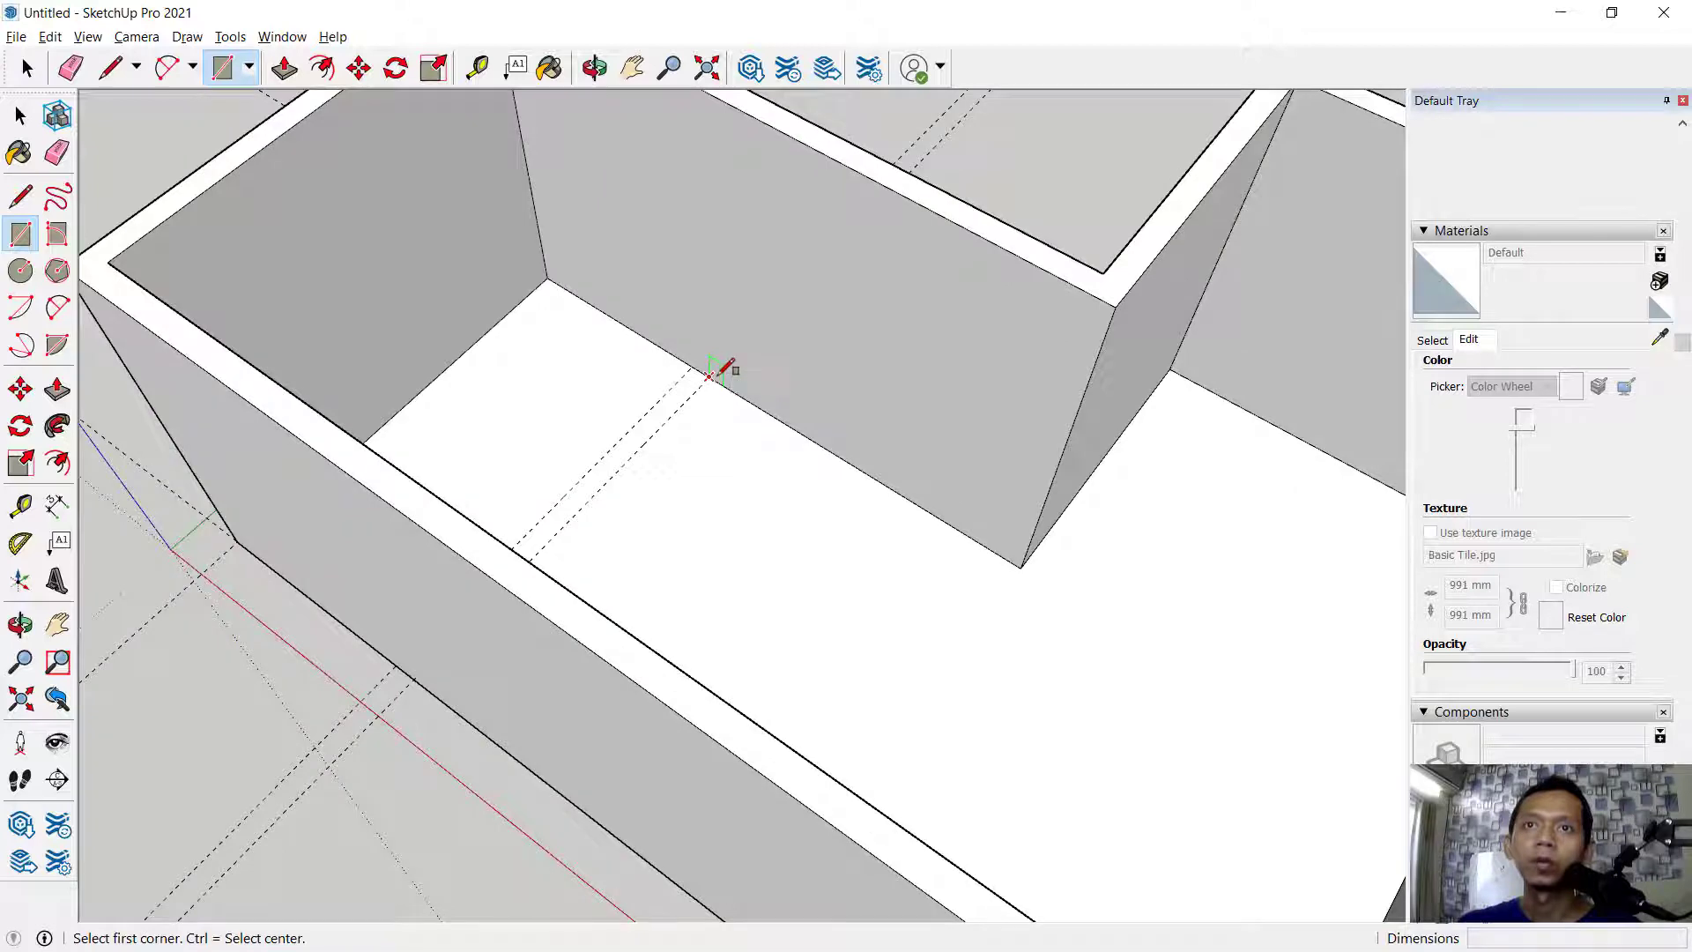
click(707, 377)
middle_drag(674, 416, 281, 449)
click(470, 380)
middle_drag(569, 568, 991, 544)
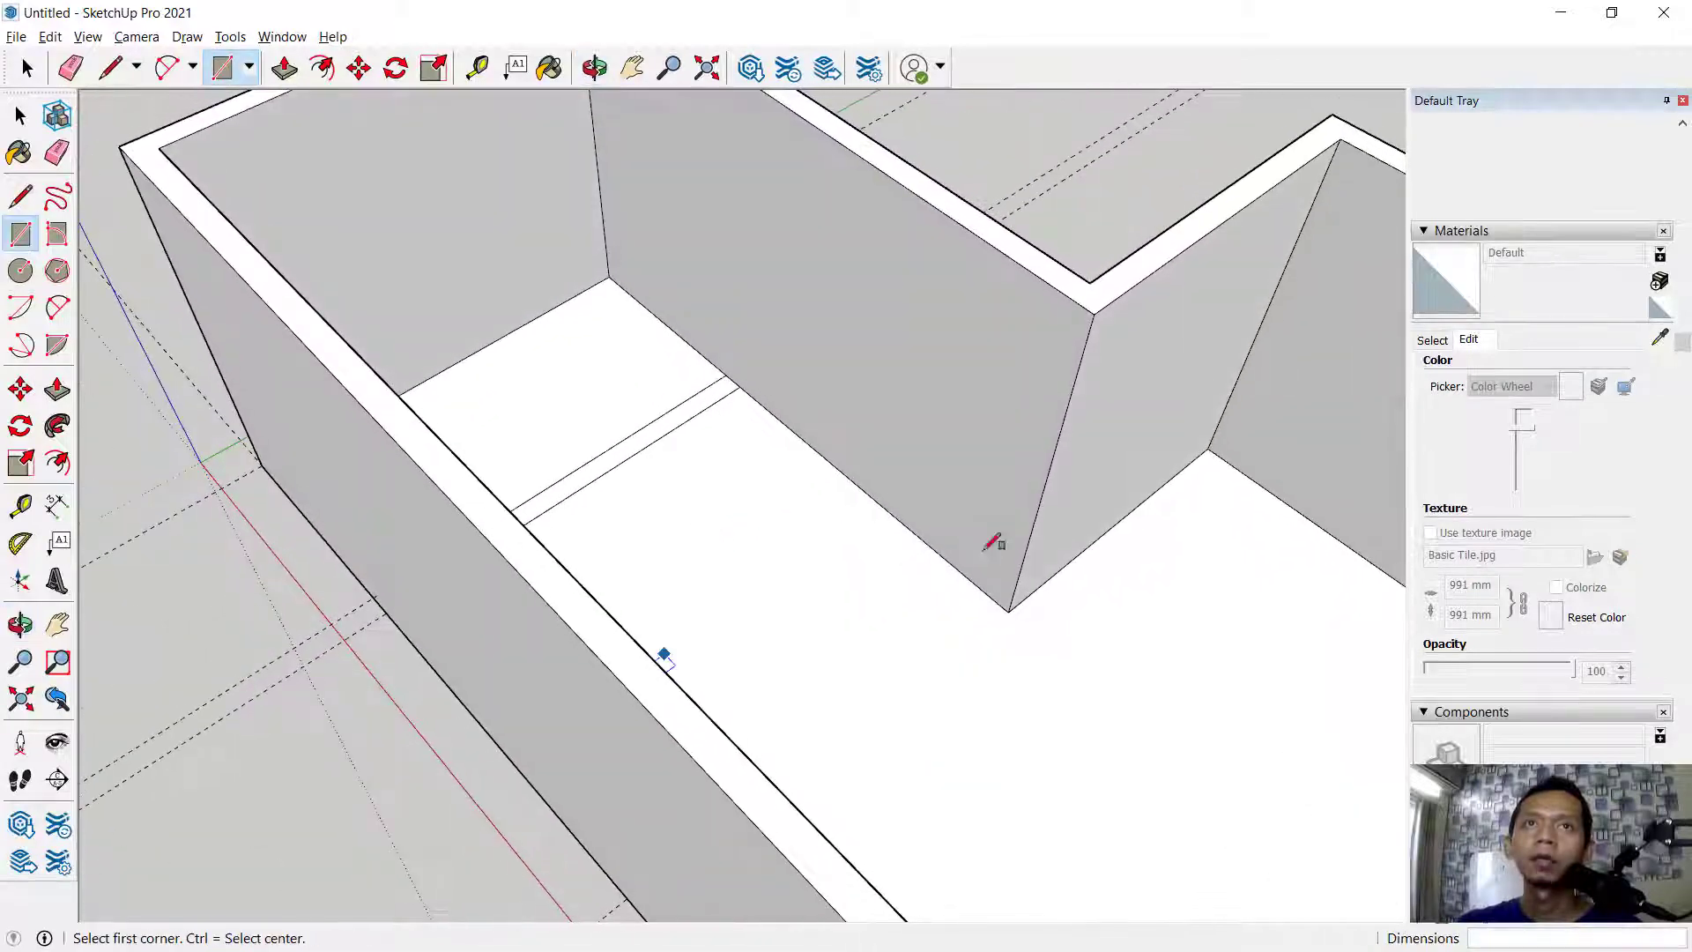
Try raising the strip to 186 mm and higher, then undo the raised block
click(285, 70)
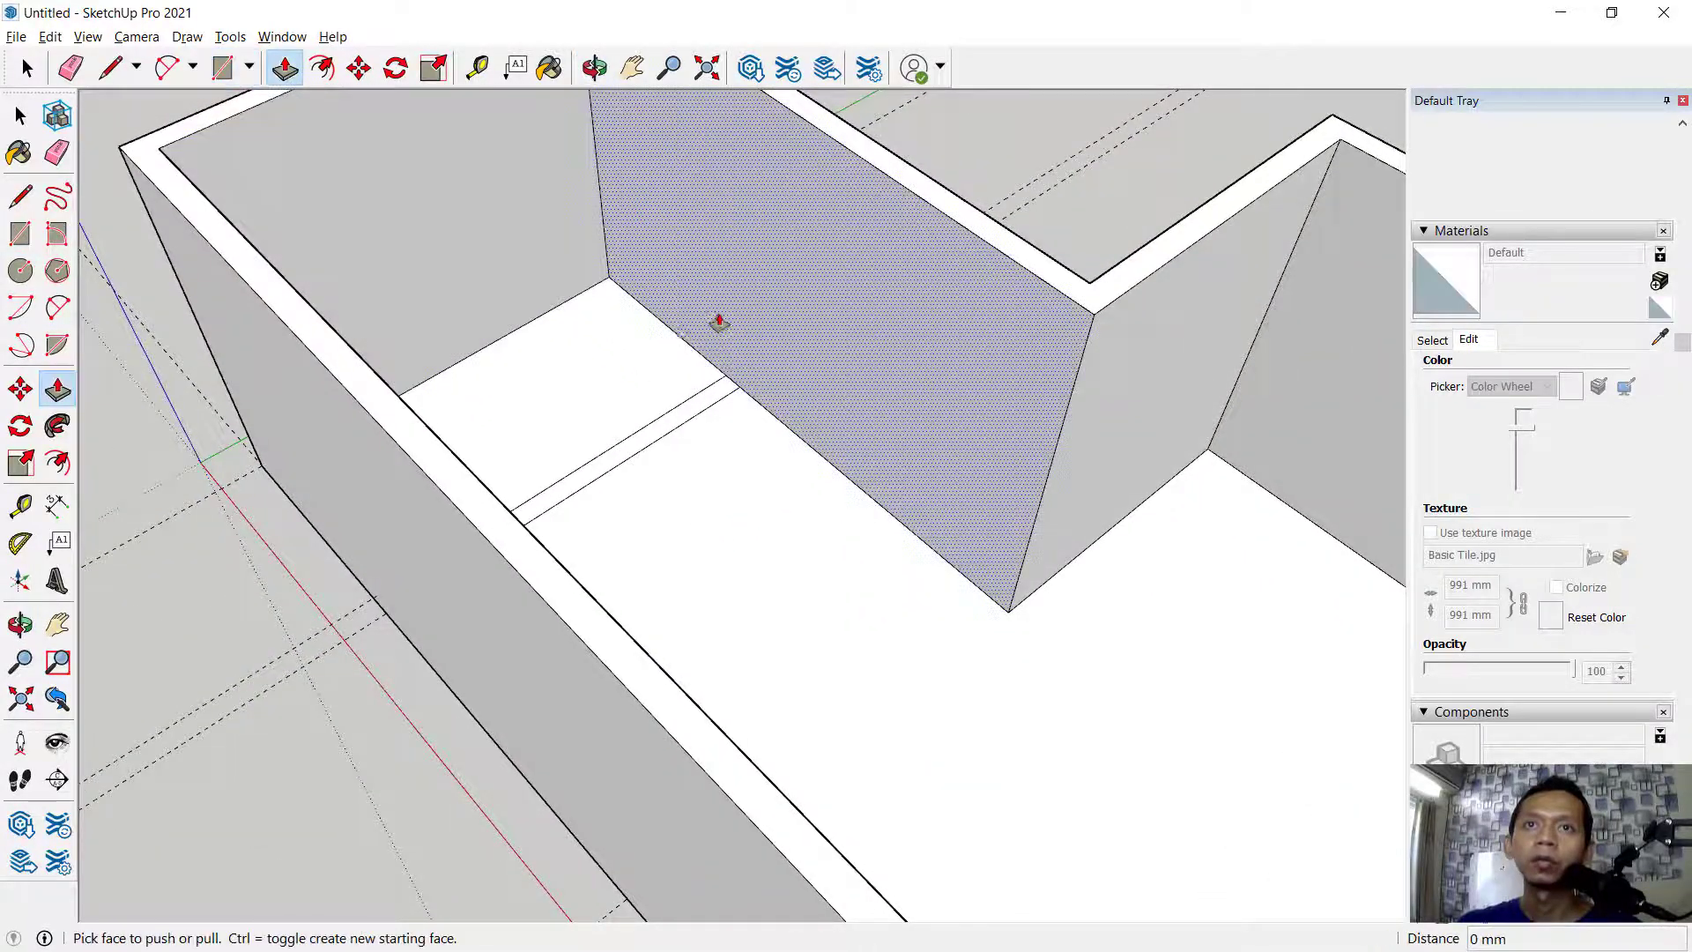
click(708, 404)
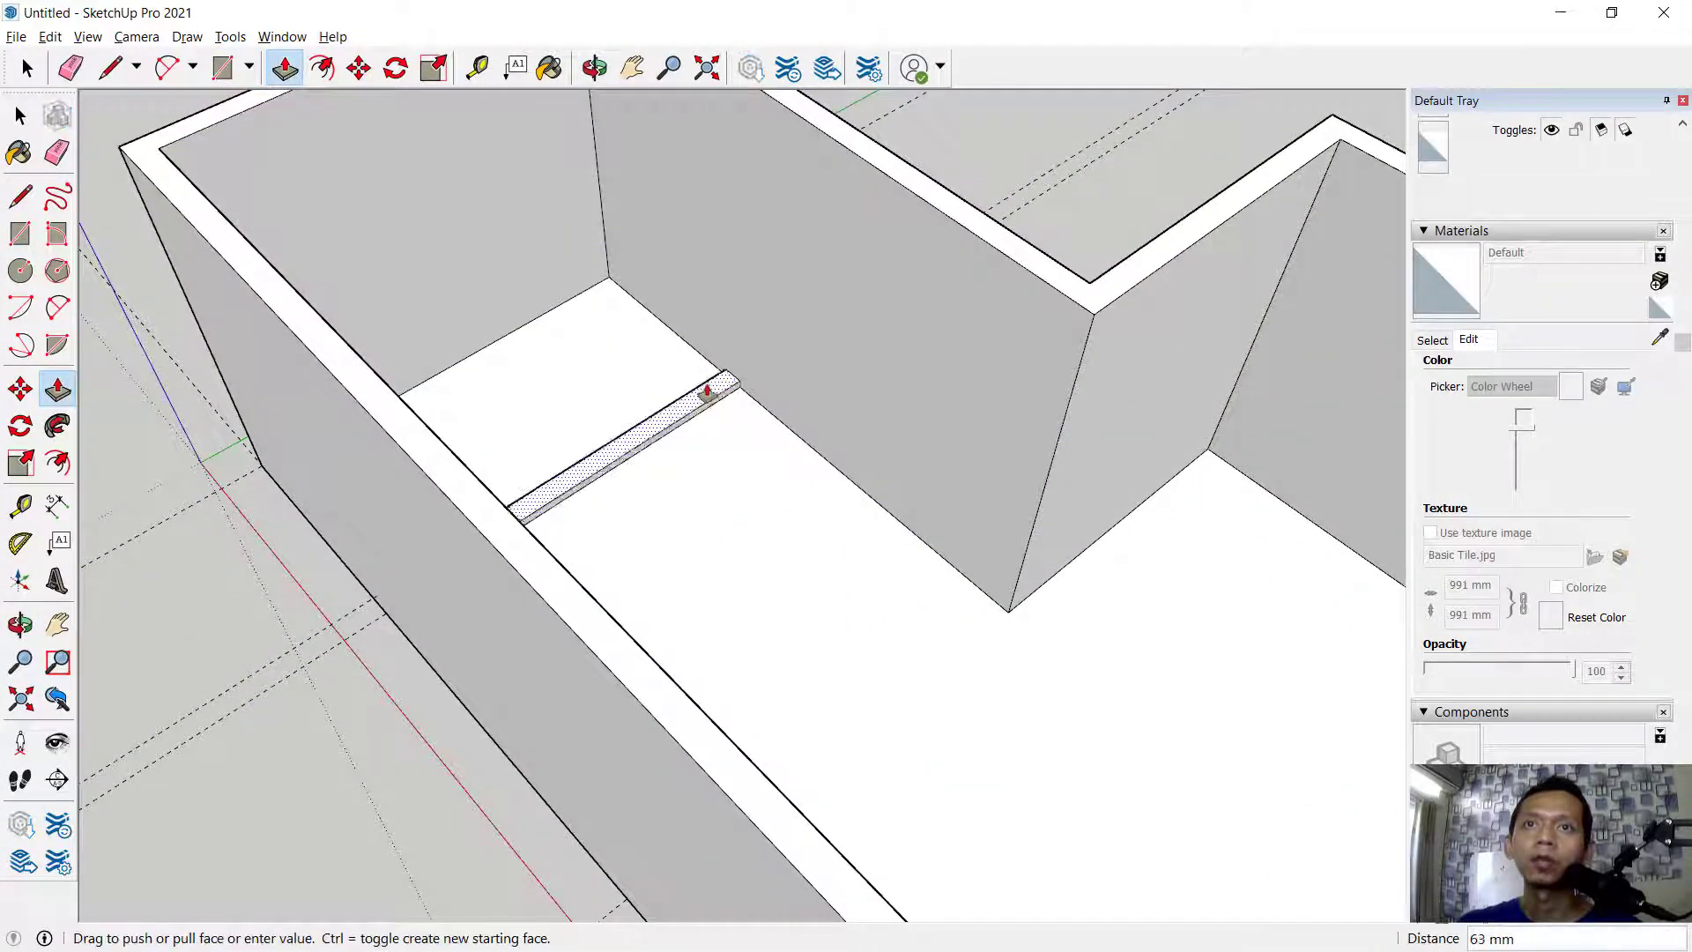
click(707, 385)
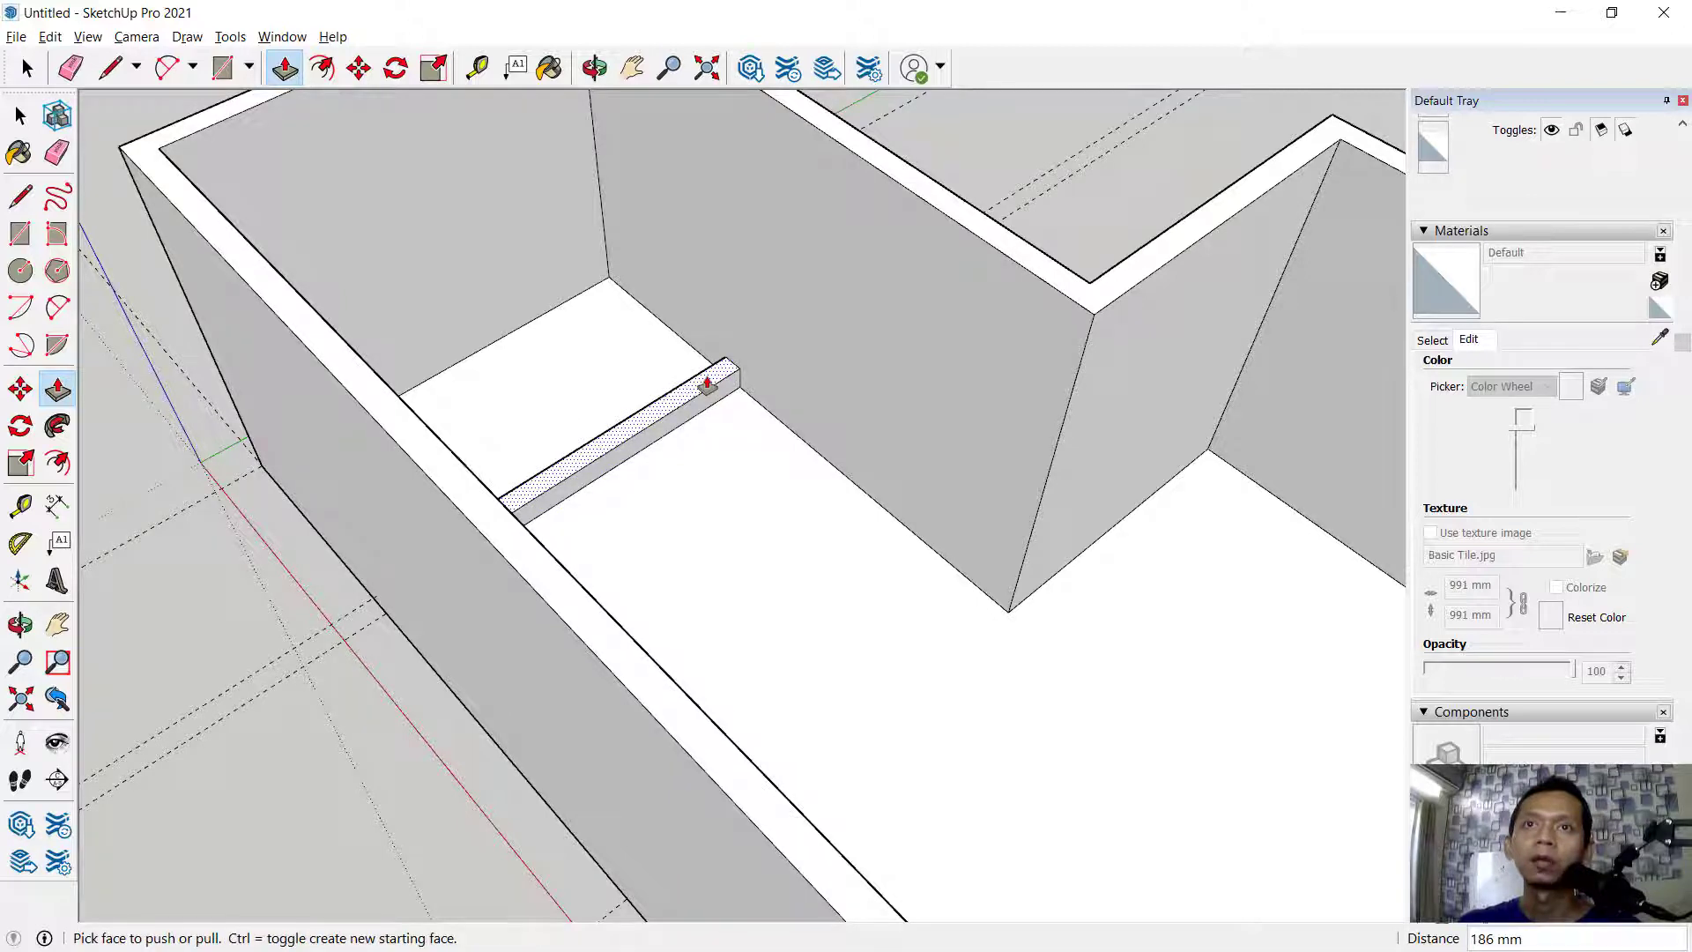
double_click(707, 385)
click(710, 368)
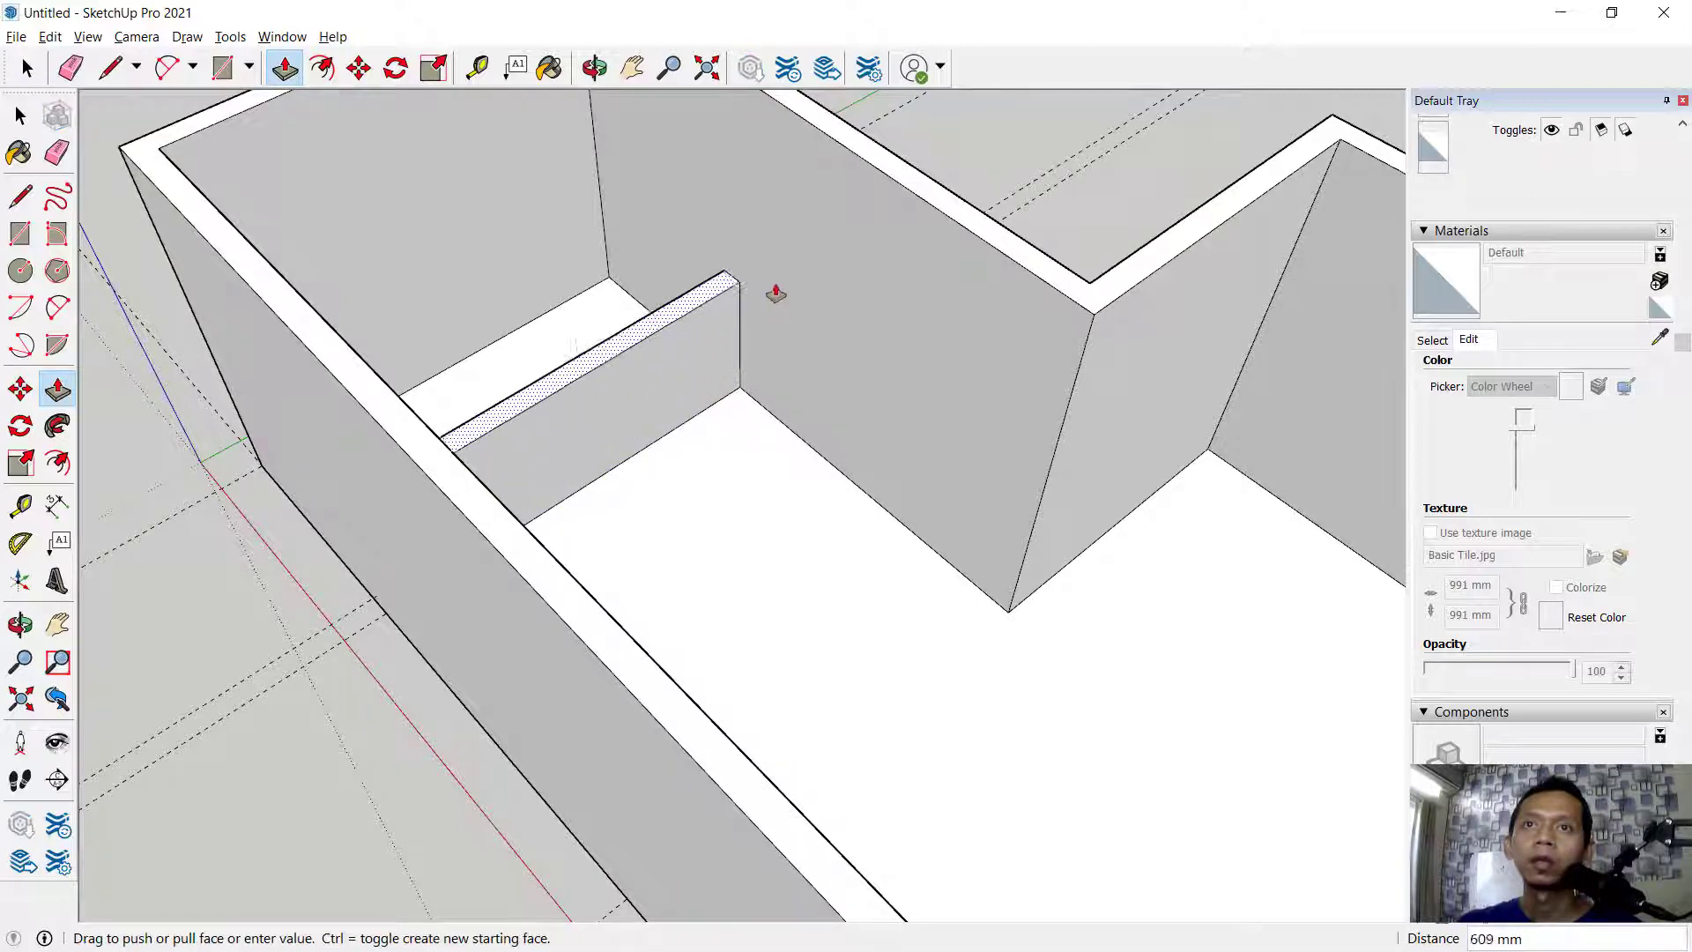
click(718, 348)
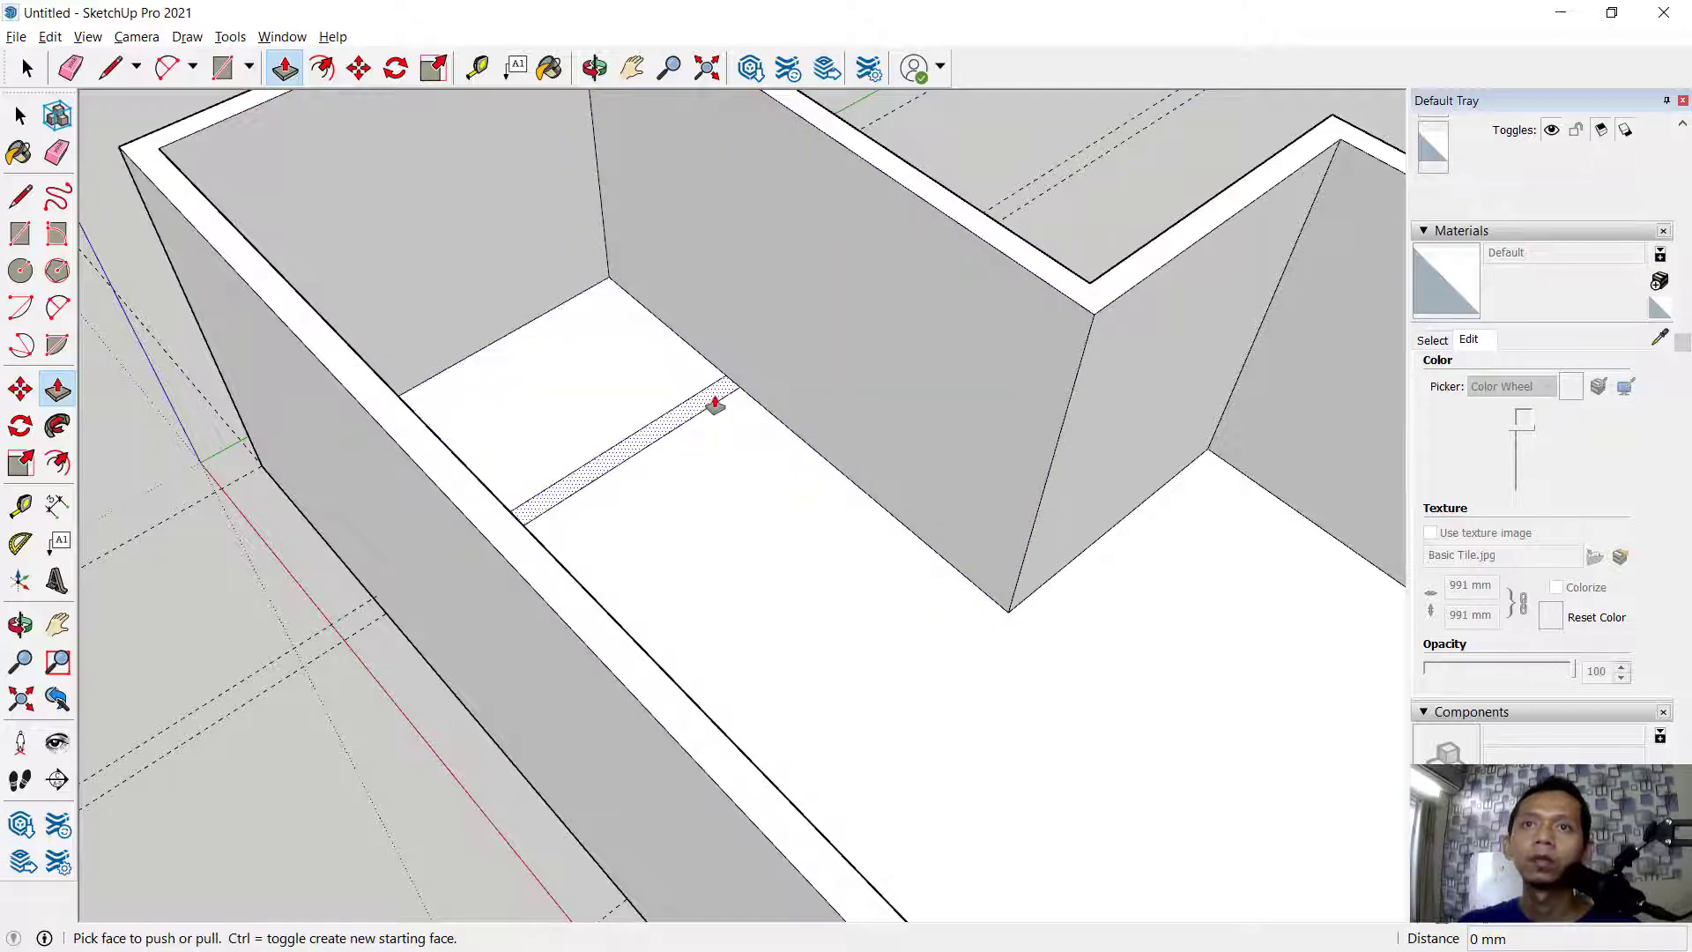
click(714, 404)
click(714, 393)
key(ctrl+z)
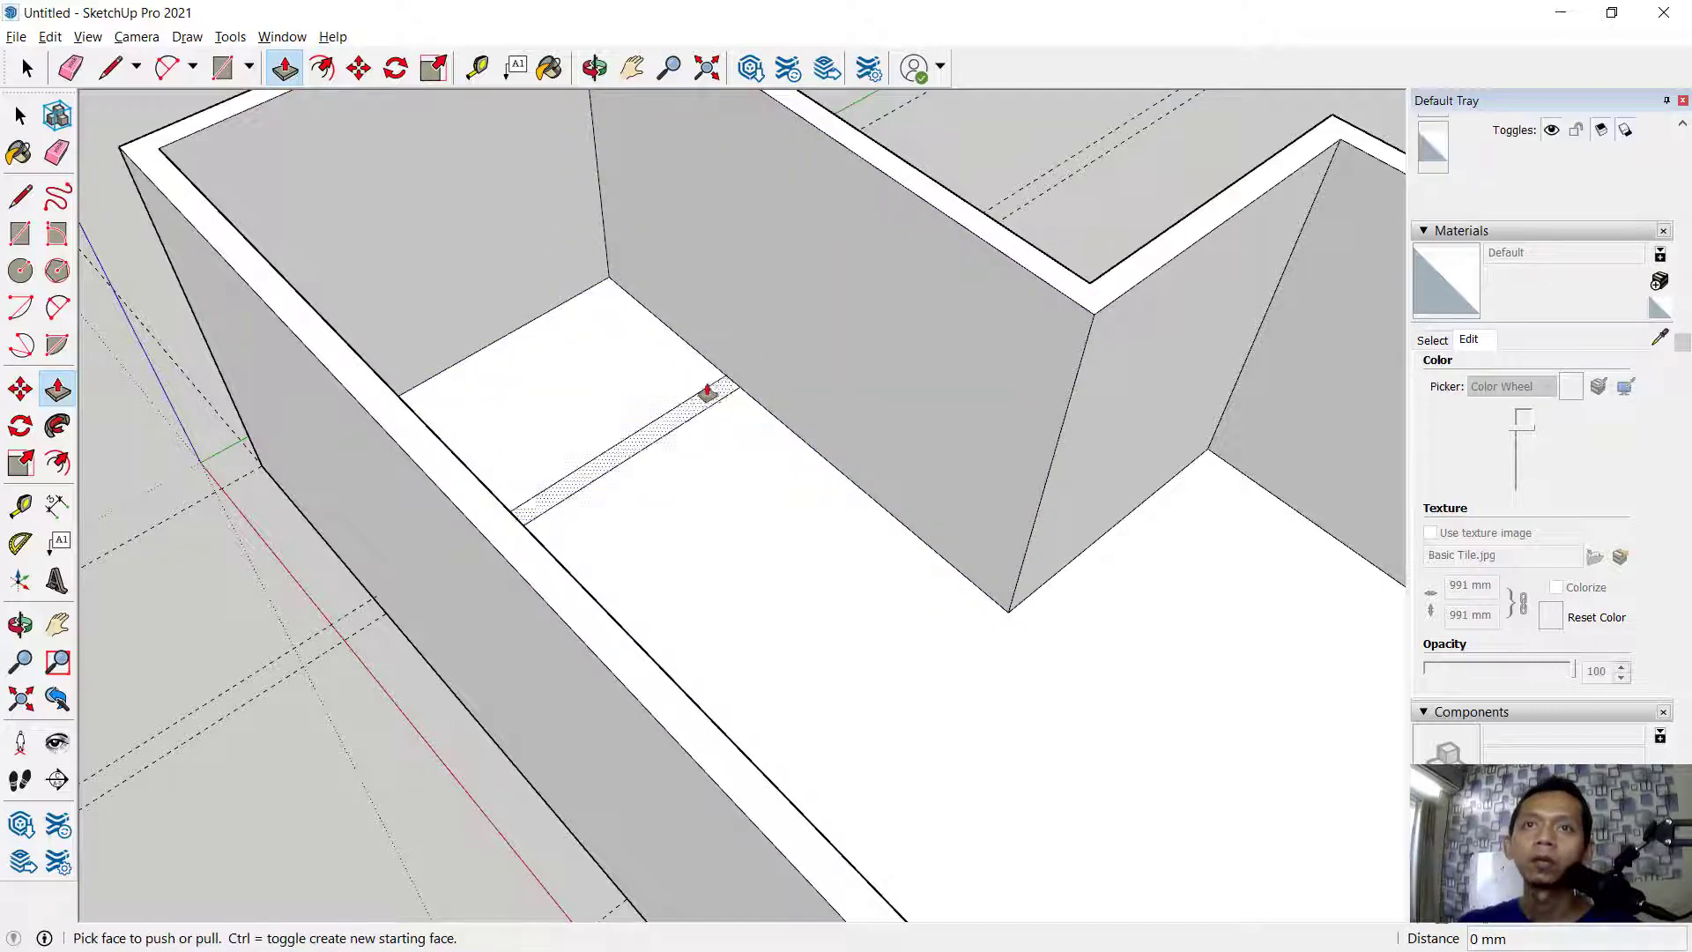
Pull the strip up to the back wall's 2500 mm height as a partition
click(702, 410)
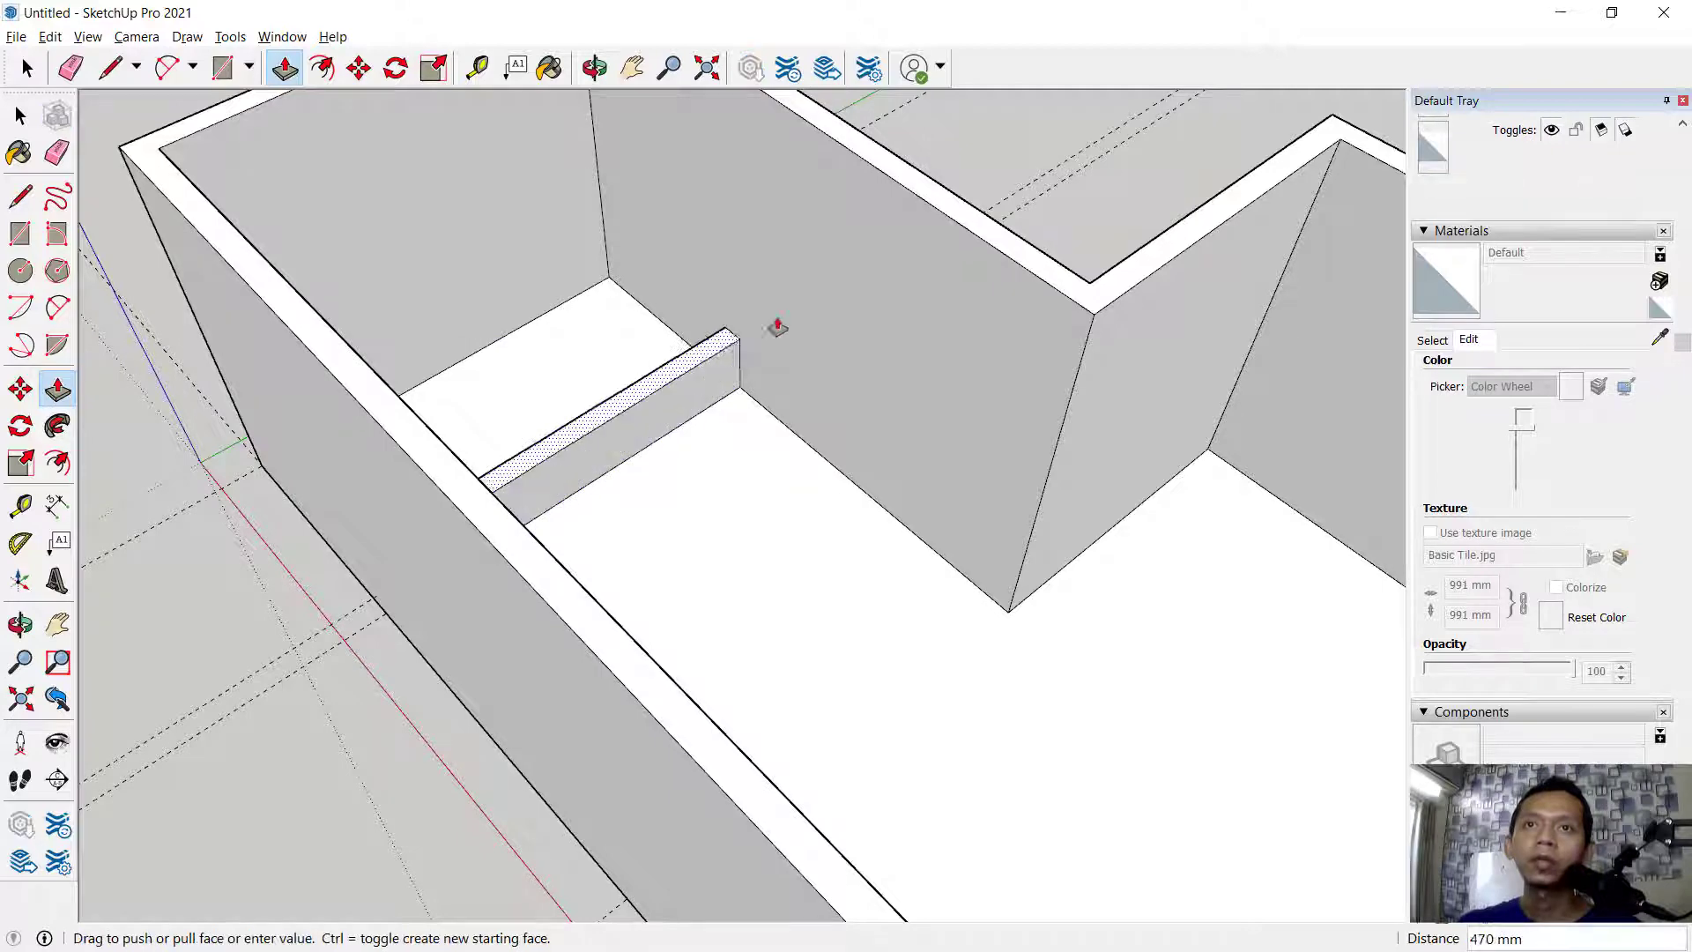
click(922, 212)
scroll(868, 303, down, 3)
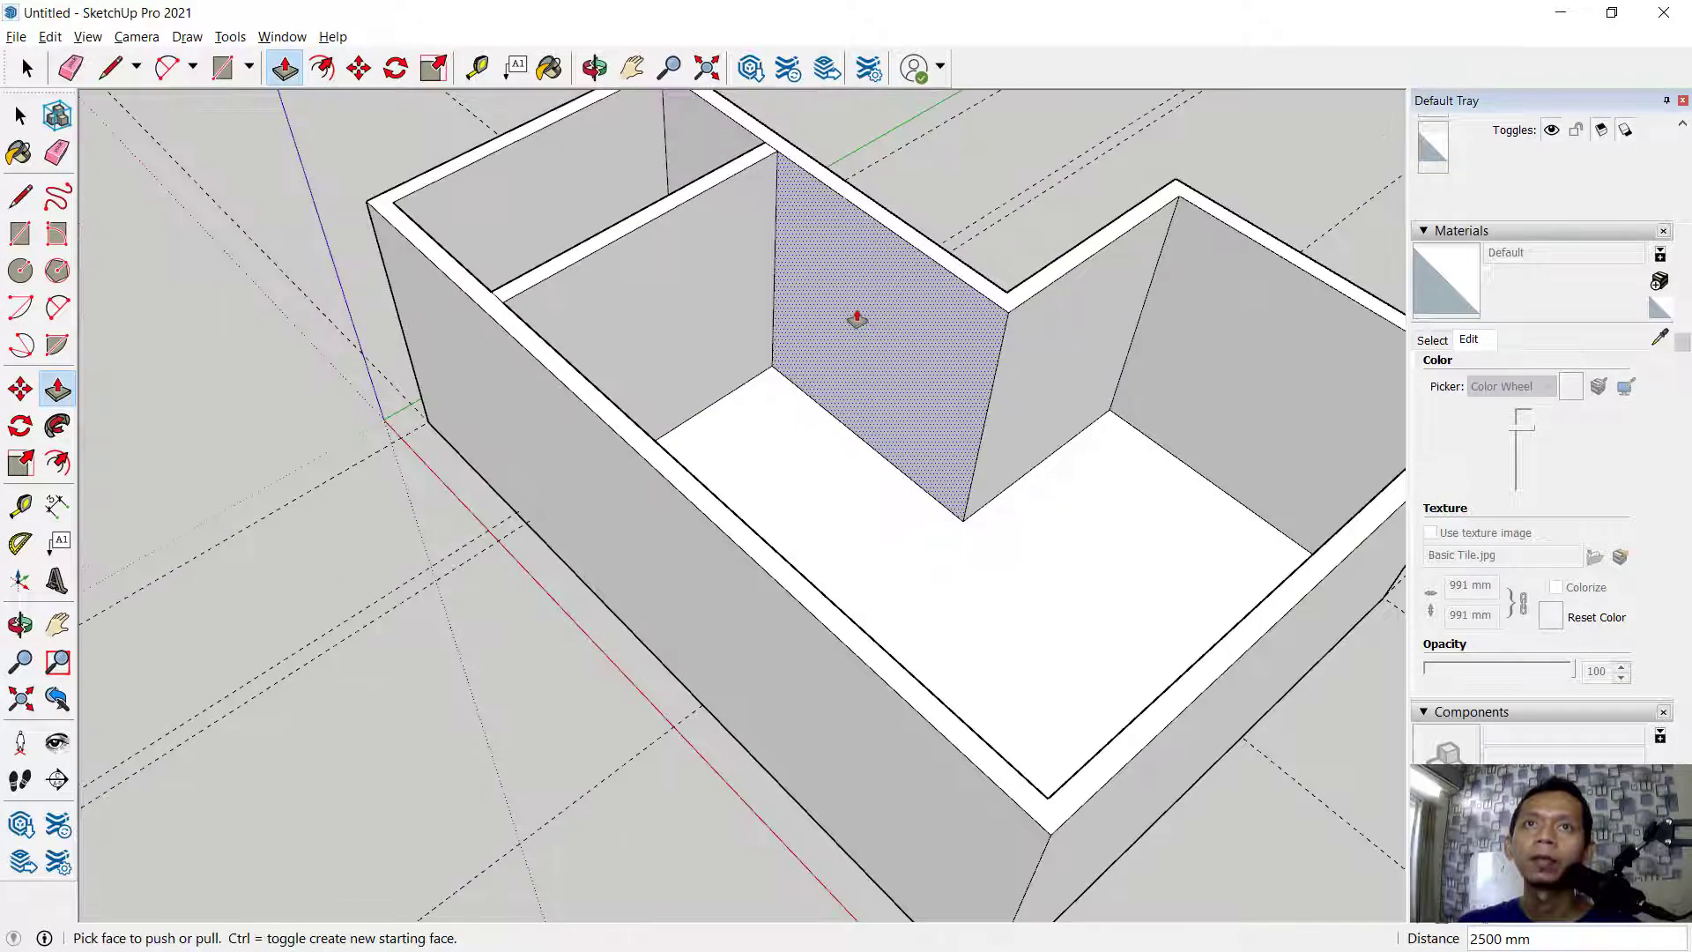
scroll(335, 211, up, 4)
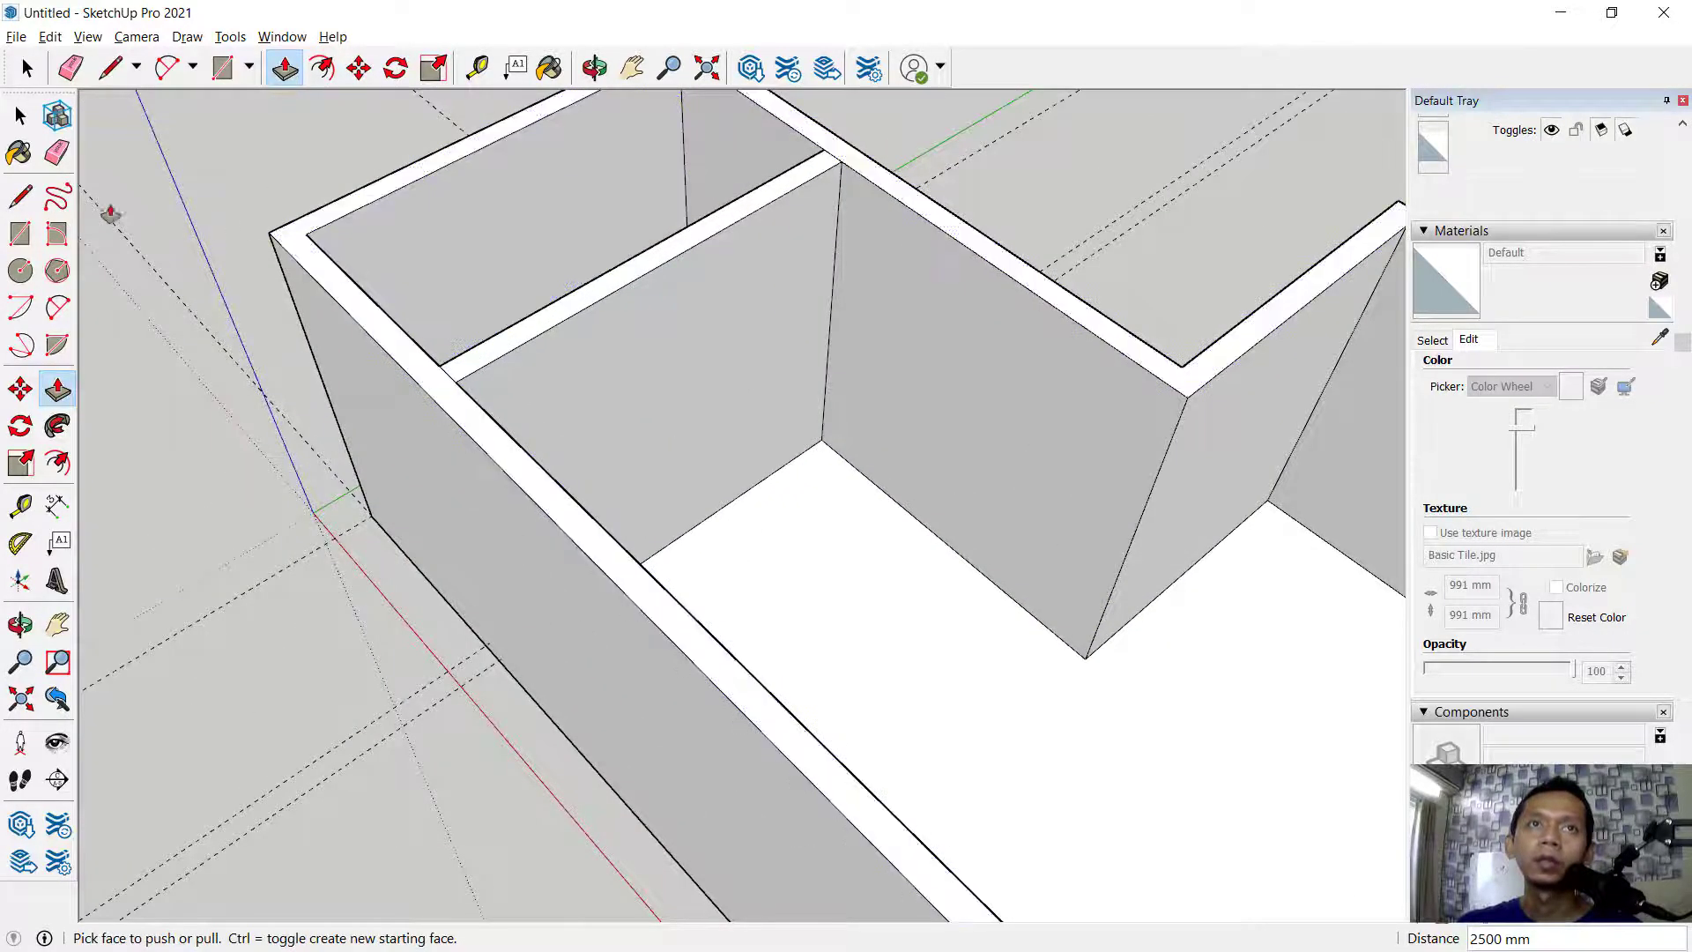
click(56, 151)
Draw a 150 mm line at the wall's outer corner
scroll(456, 371, up, 2)
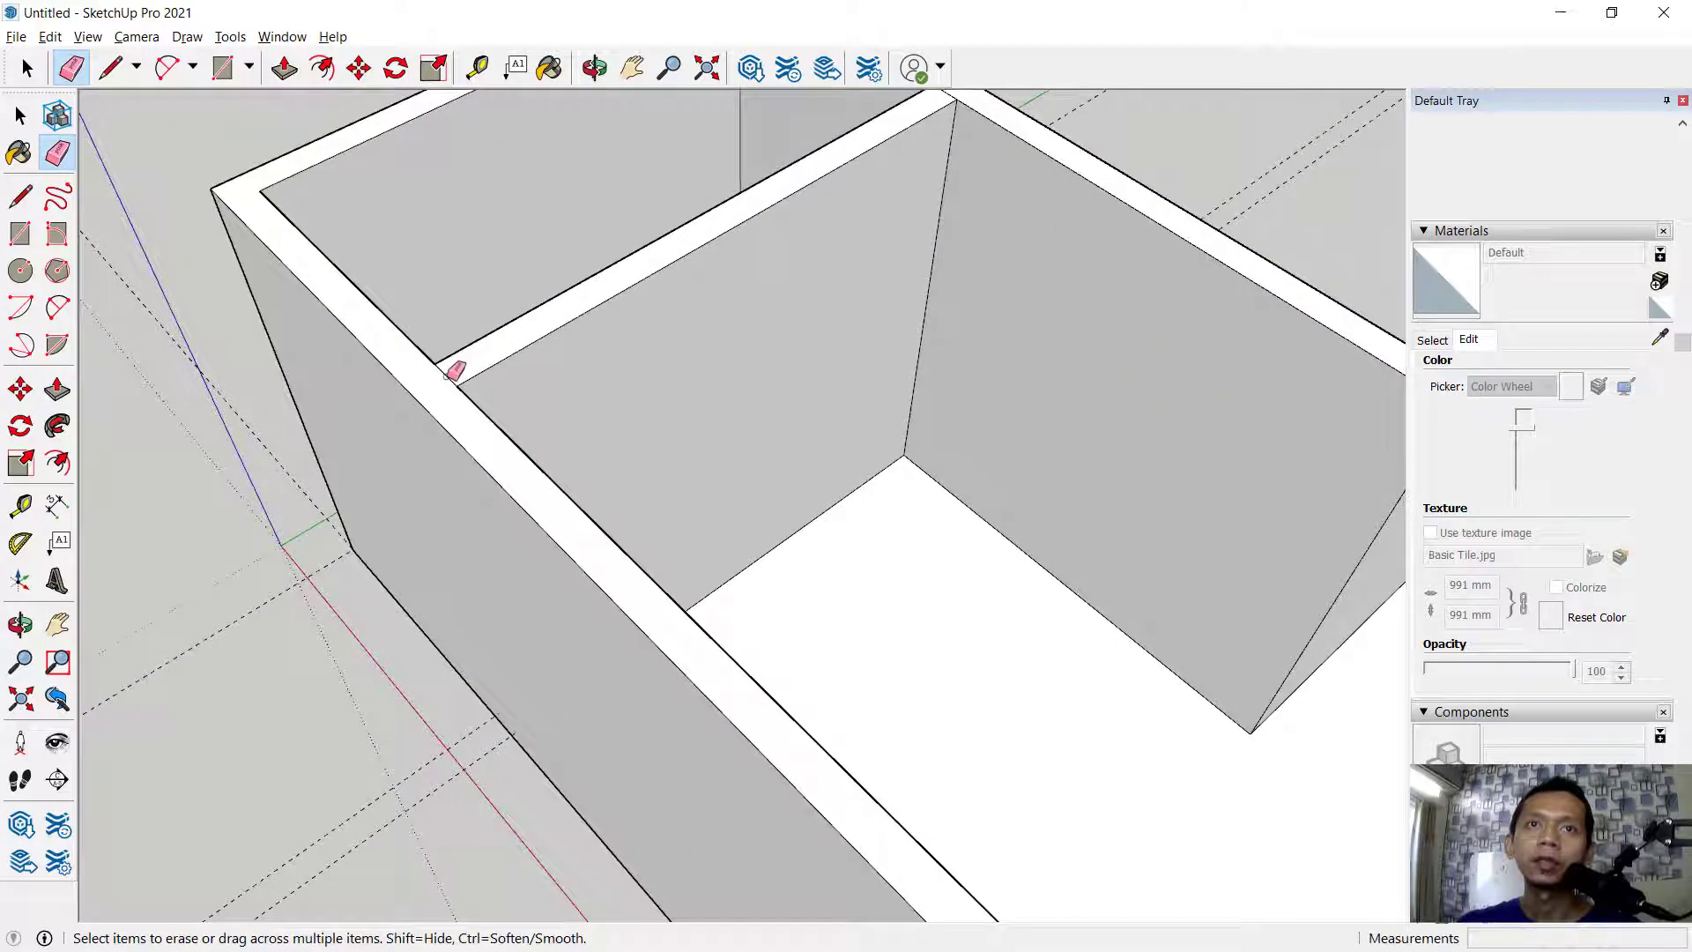
scroll(890, 136, down, 2)
scroll(913, 146, up, 2)
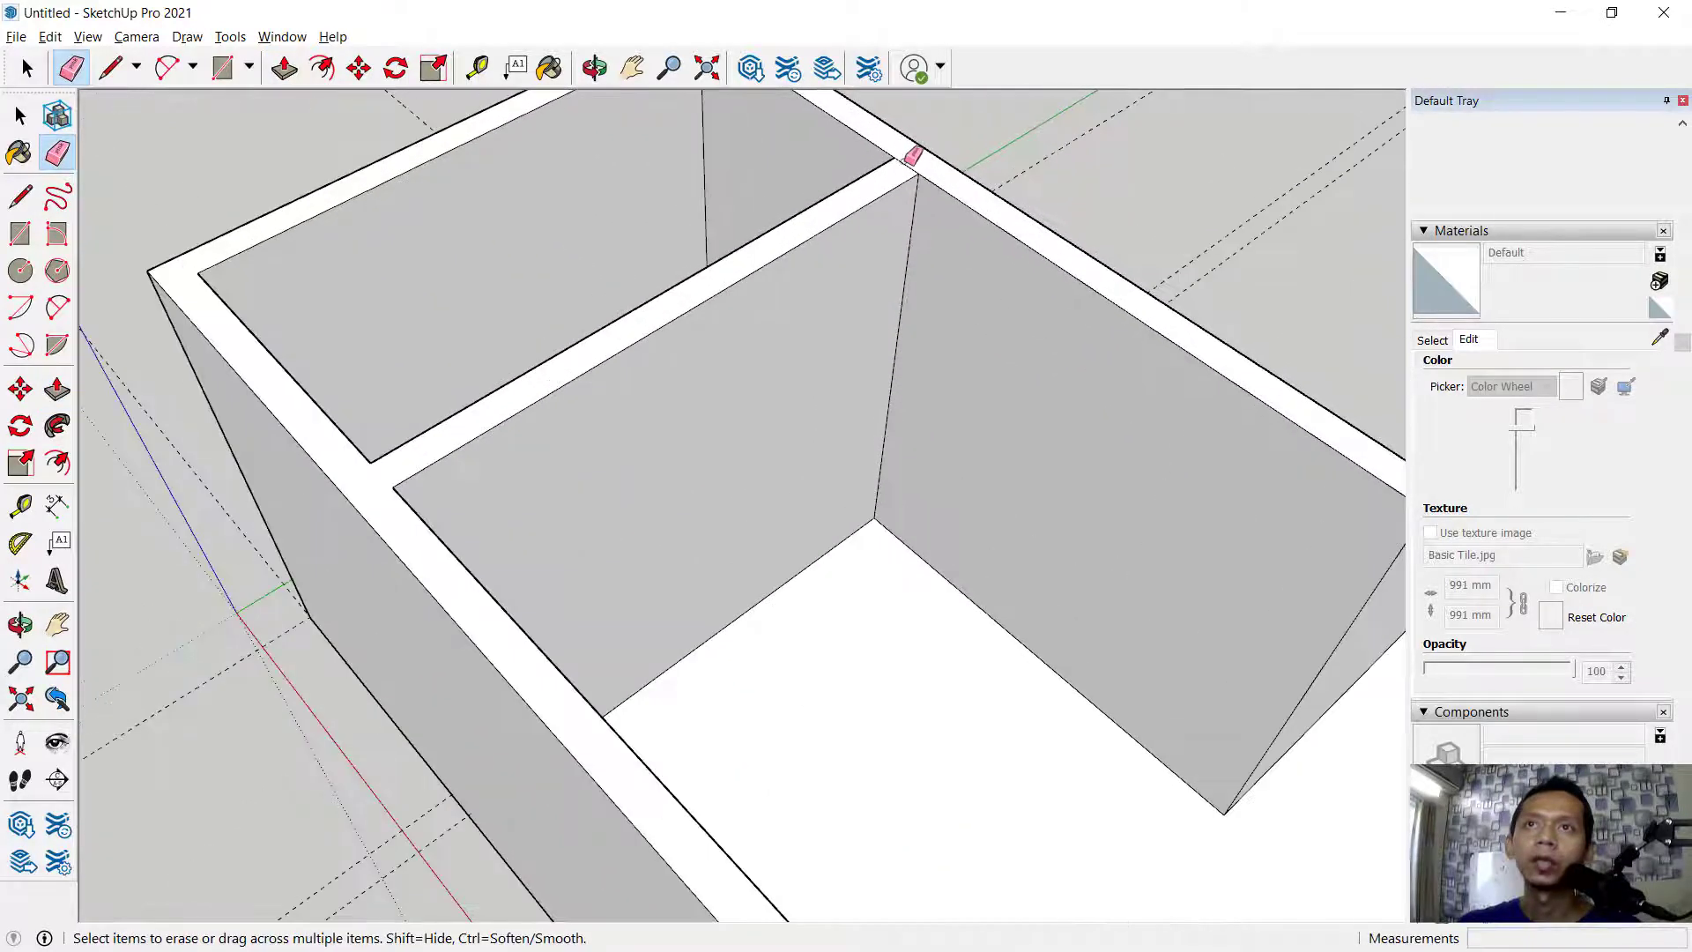
scroll(876, 313, down, 4)
mouse_move(876, 320)
middle_down()
mouse_move(805, 426)
mouse_move(1308, 322)
mouse_move(1027, 415)
mouse_move(794, 366)
mouse_move(797, 404)
middle_up()
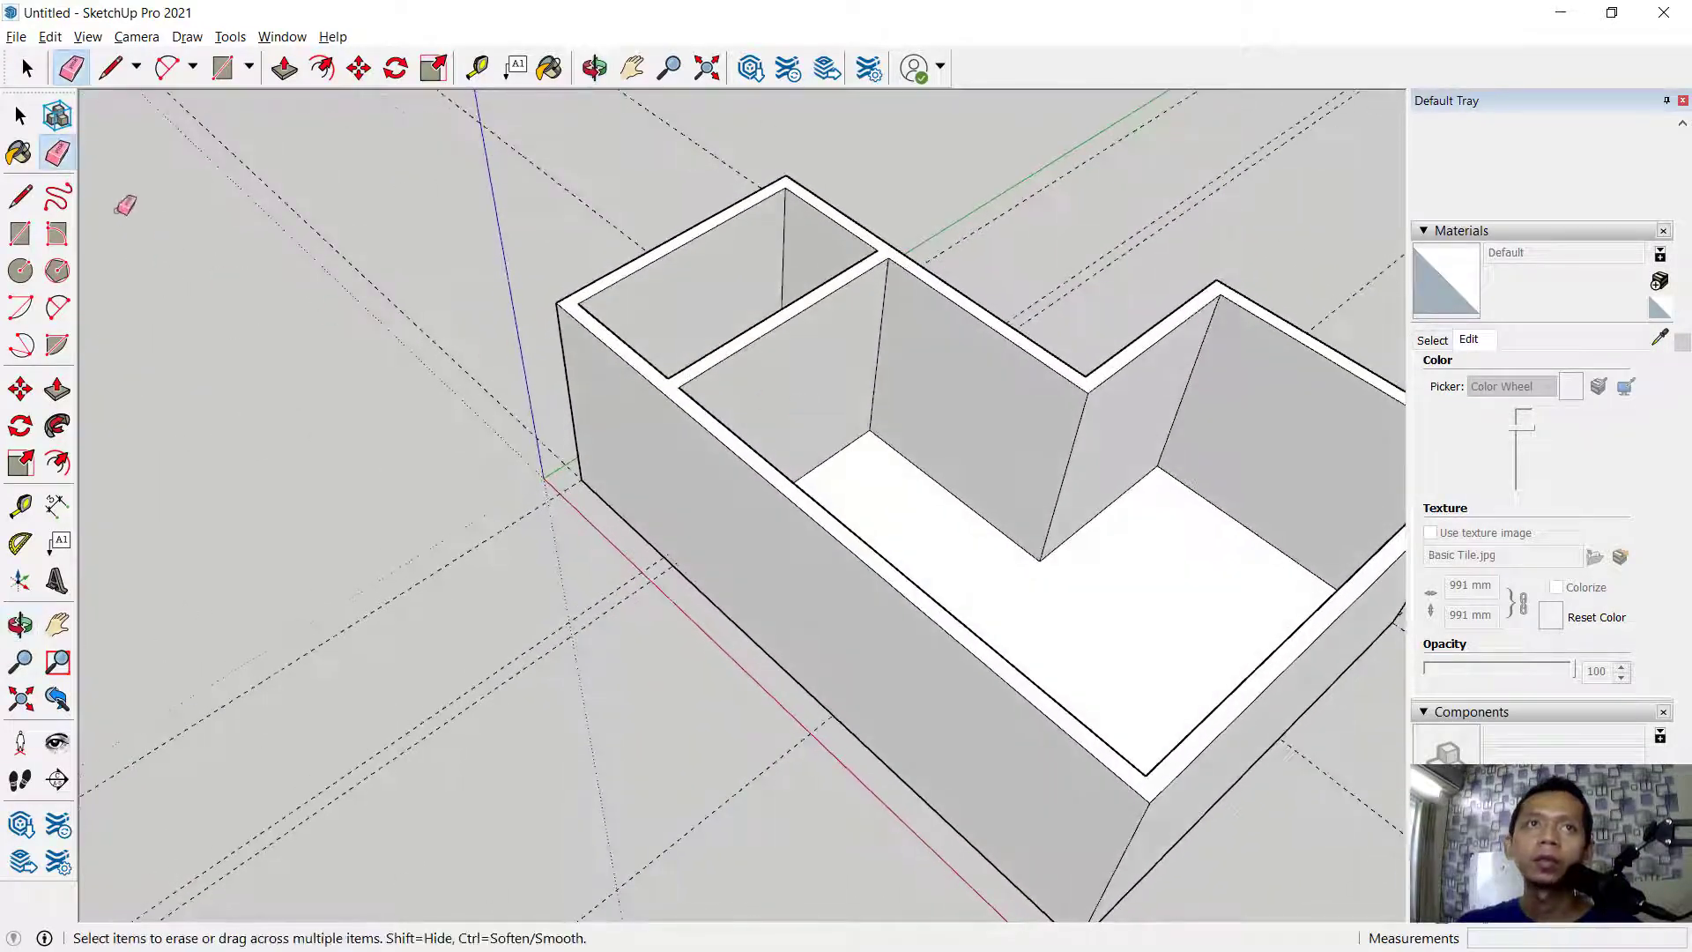
click(110, 67)
scroll(652, 326, up, 2)
click(550, 283)
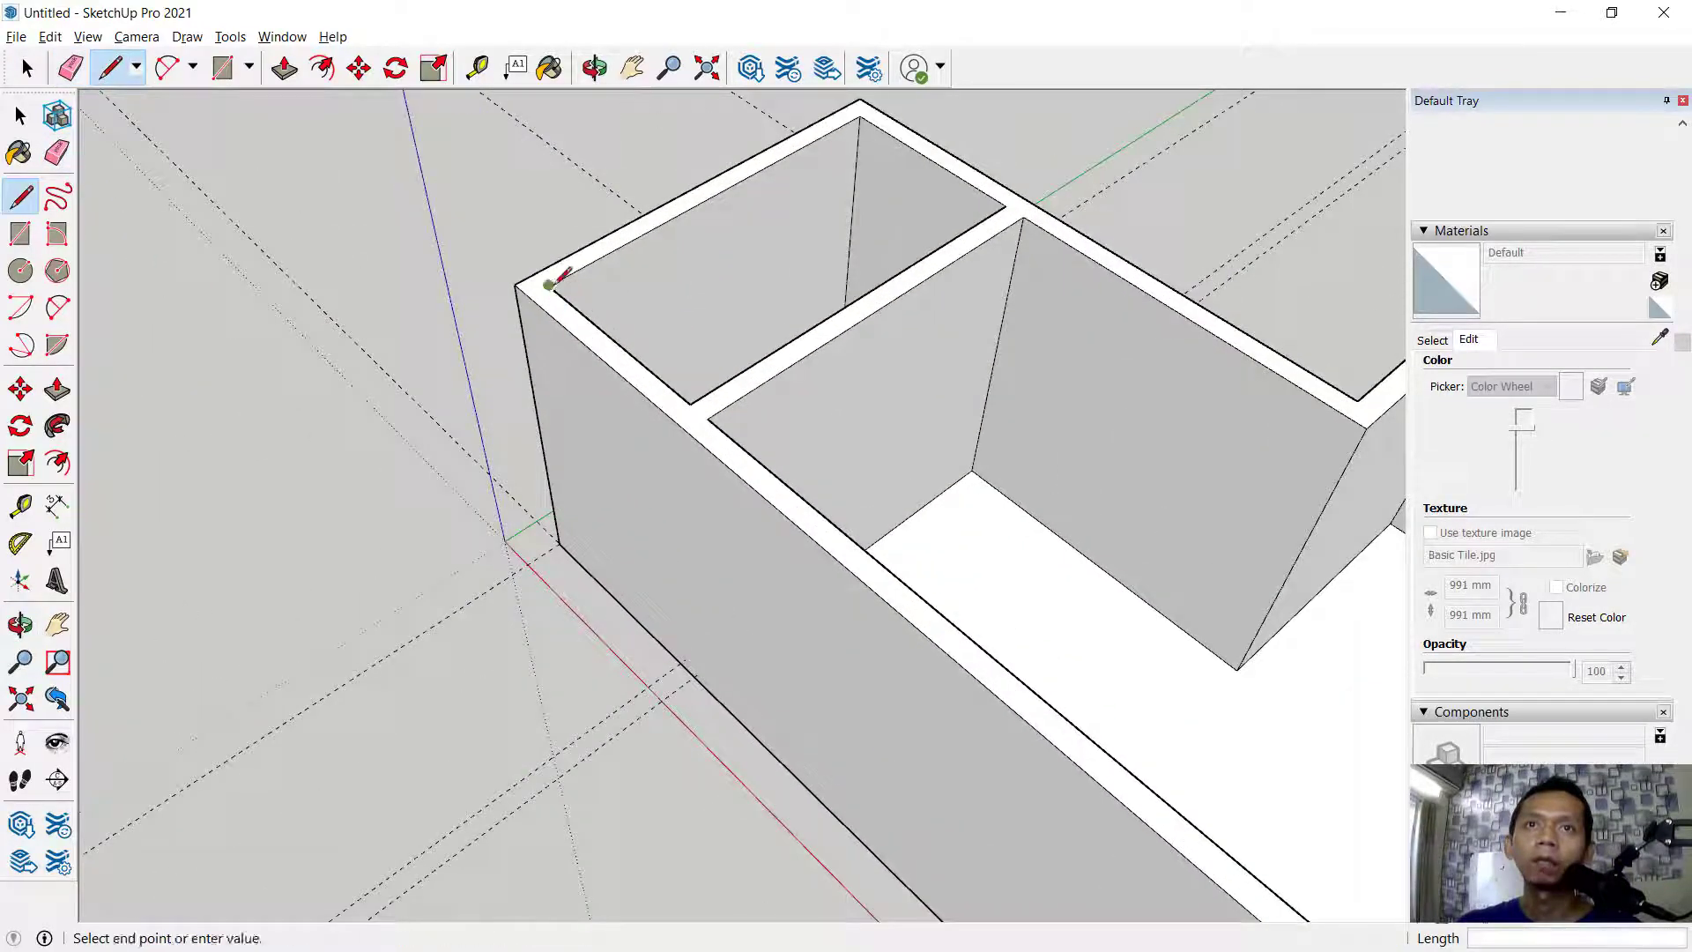
text(150)
key(Return)
click(1012, 198)
key(Escape)
Lower the front wall tops by 850 mm with Push/Pull
middle_drag(1018, 212, 1227, 370)
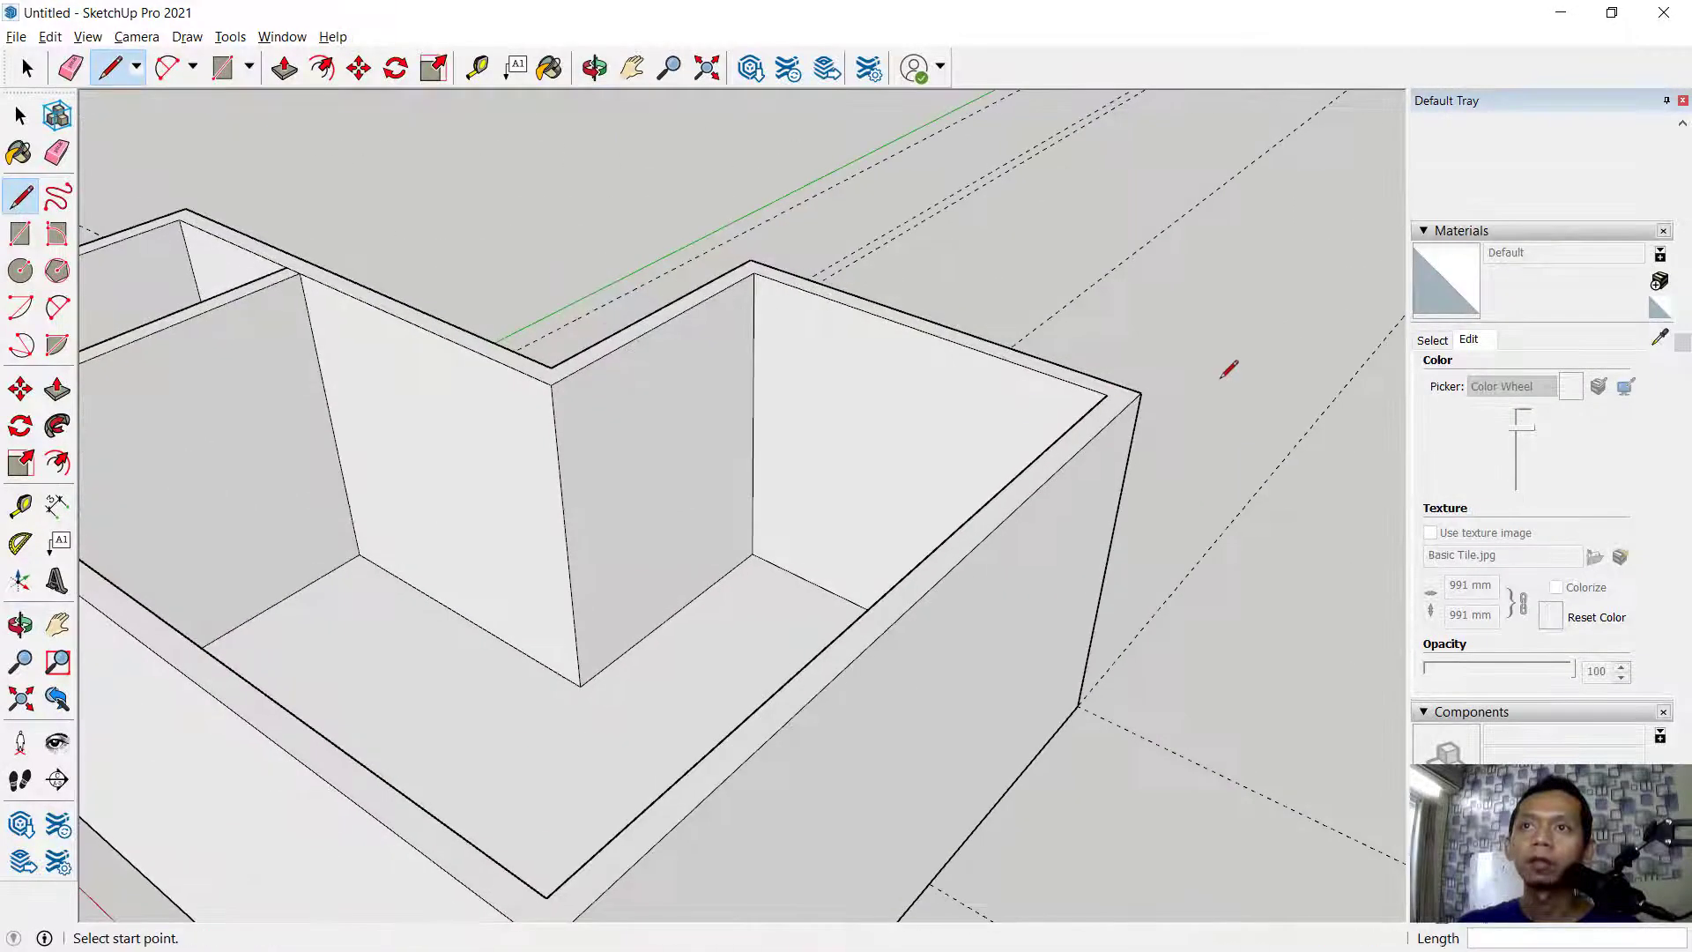
click(1108, 394)
key(Escape)
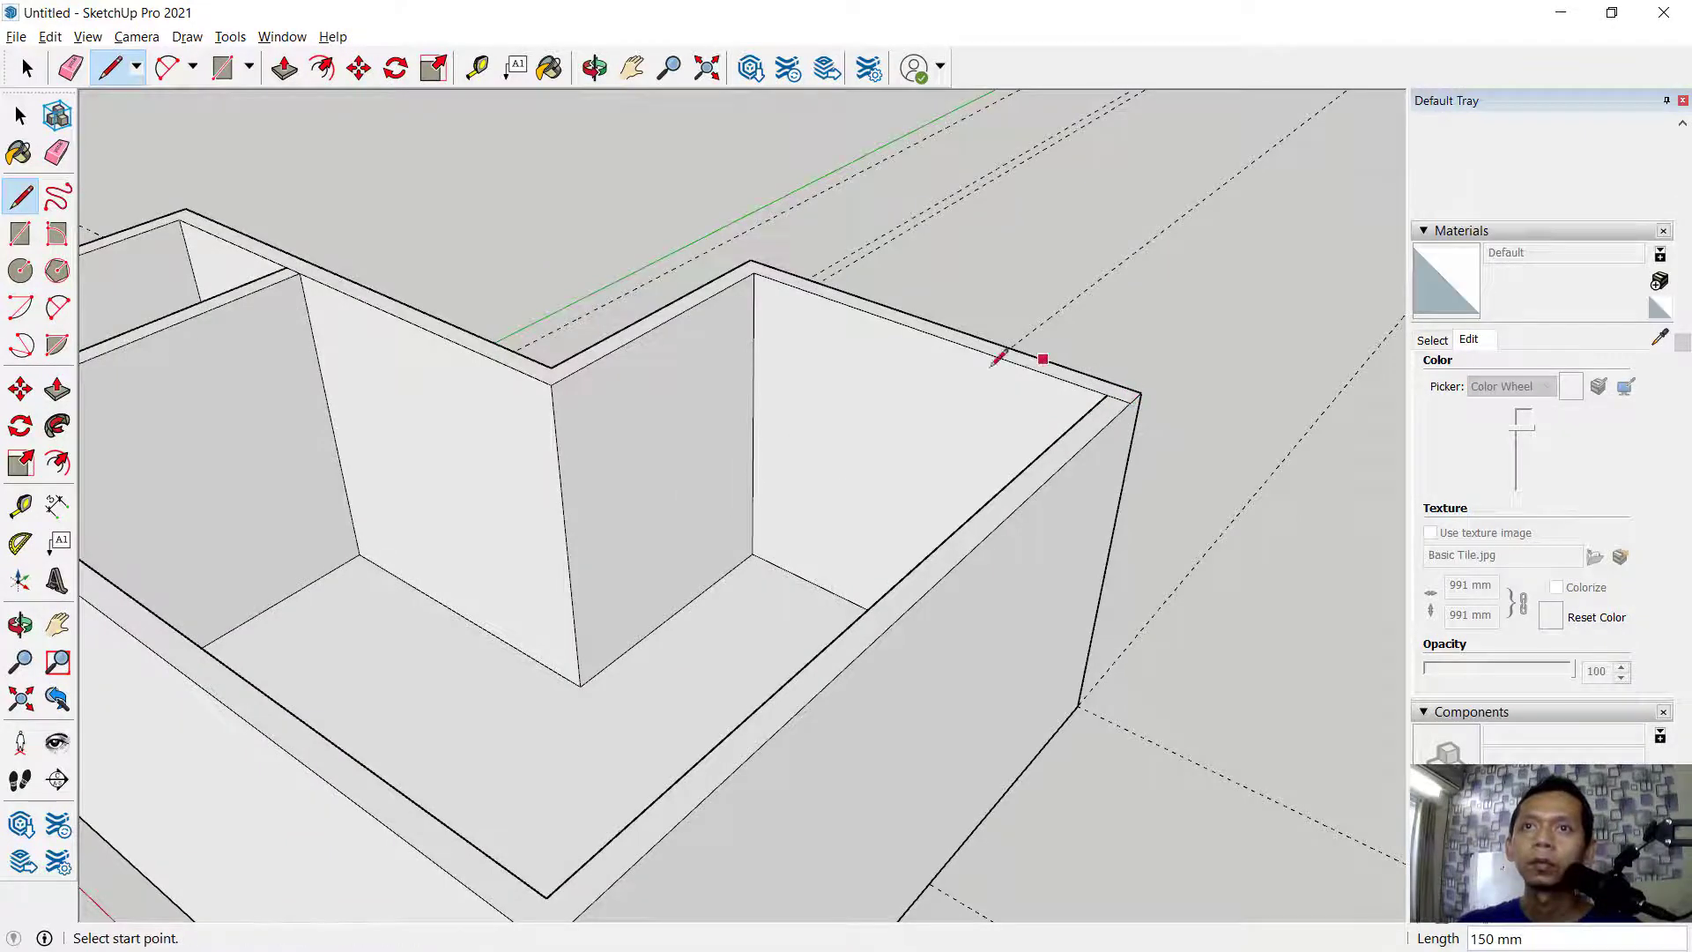
scroll(780, 425, down, 5)
middle_drag(780, 426, 532, 235)
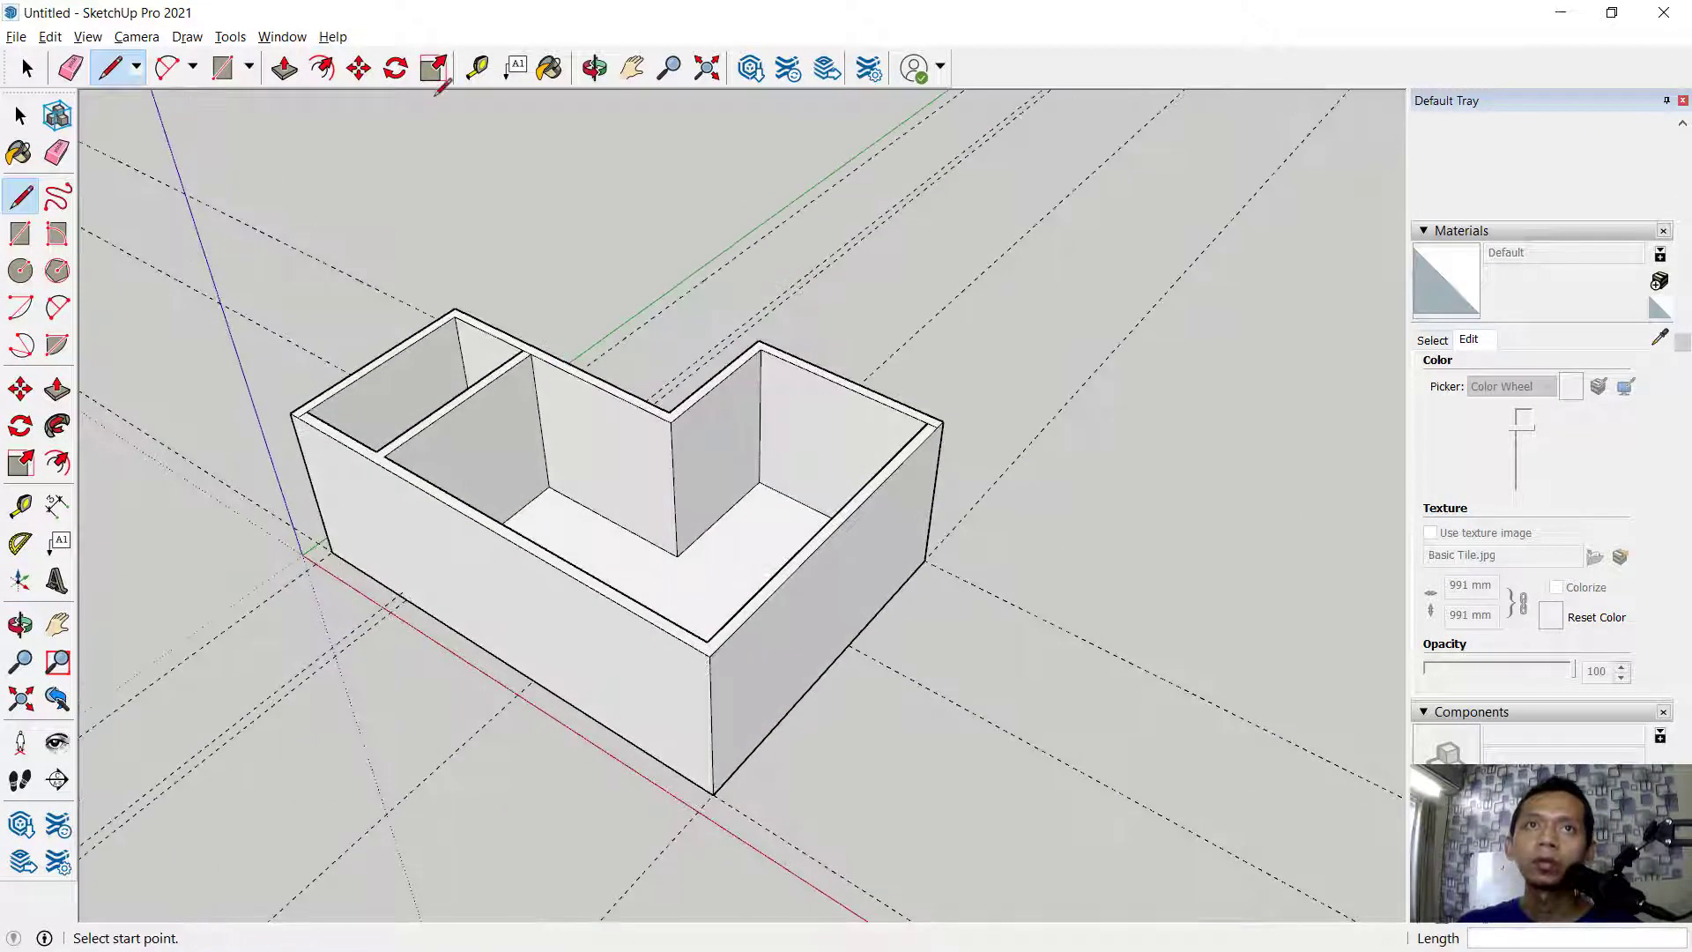
click(283, 68)
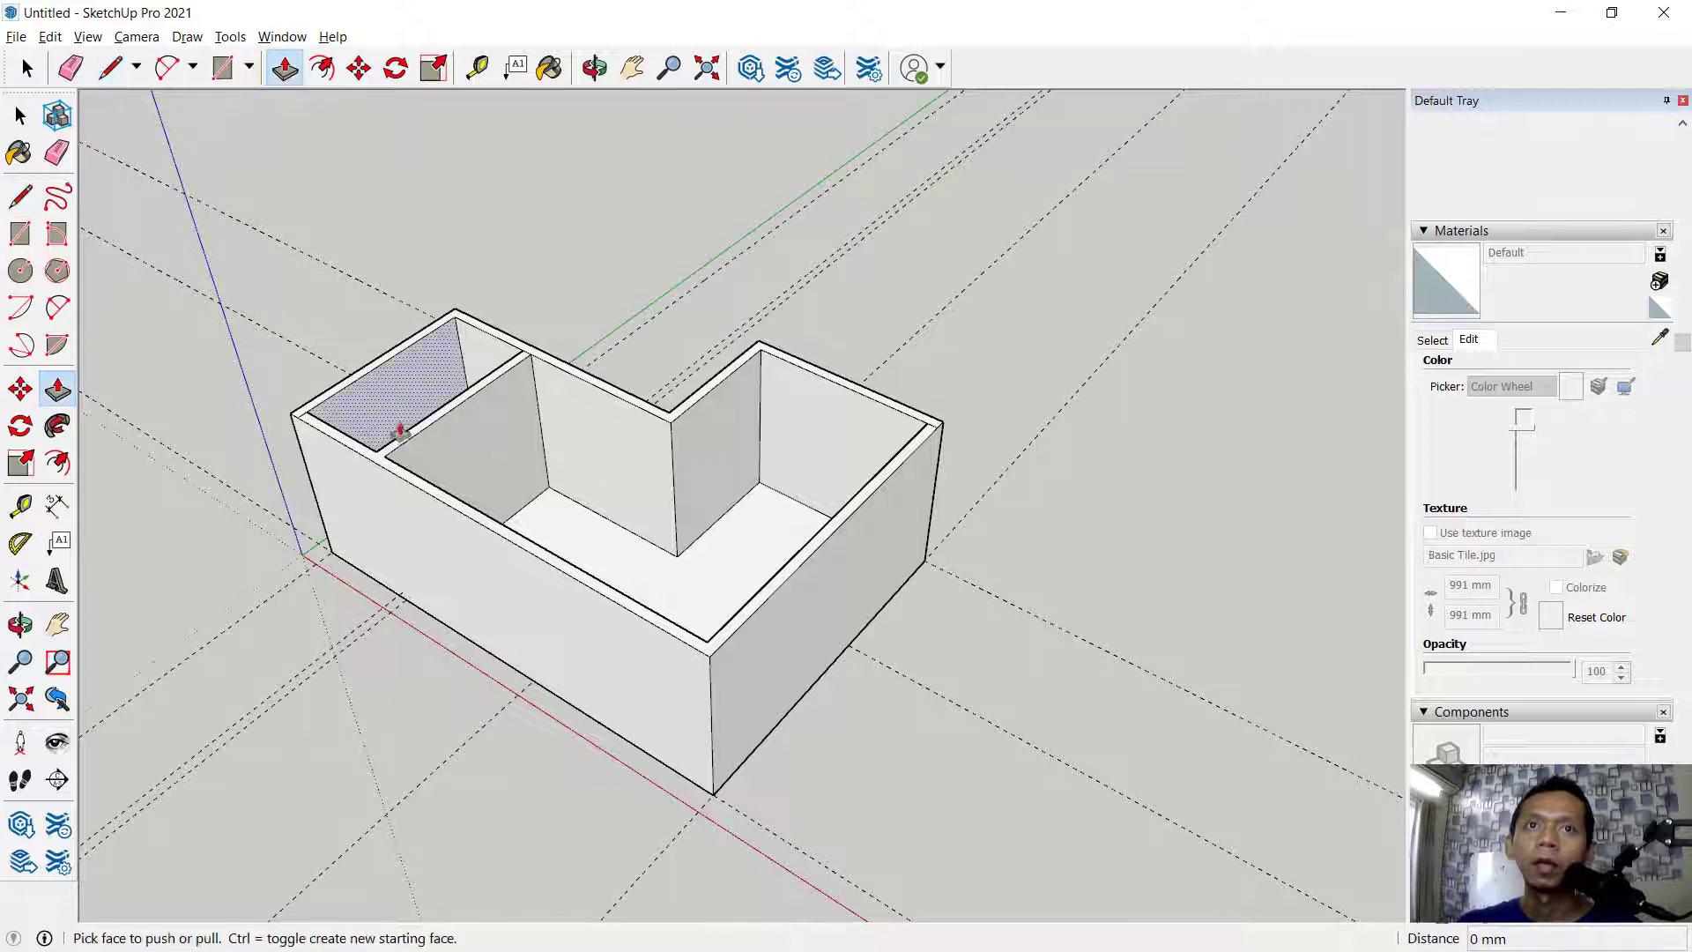
click(394, 453)
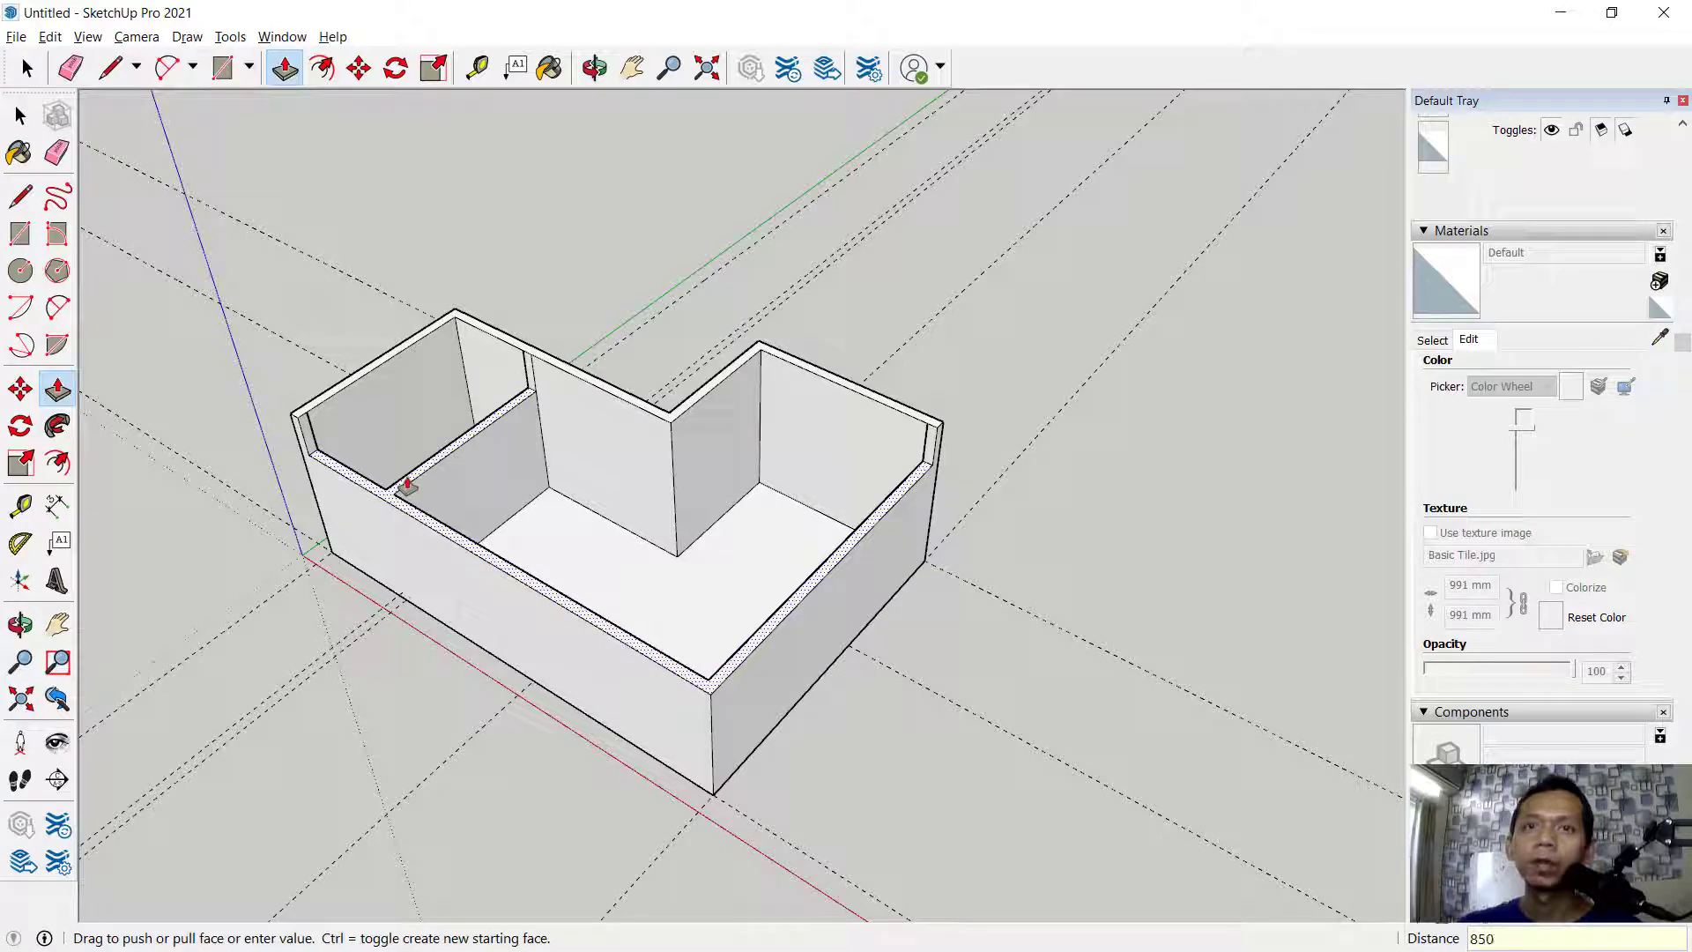
key(Return)
scroll(365, 465, up, 2)
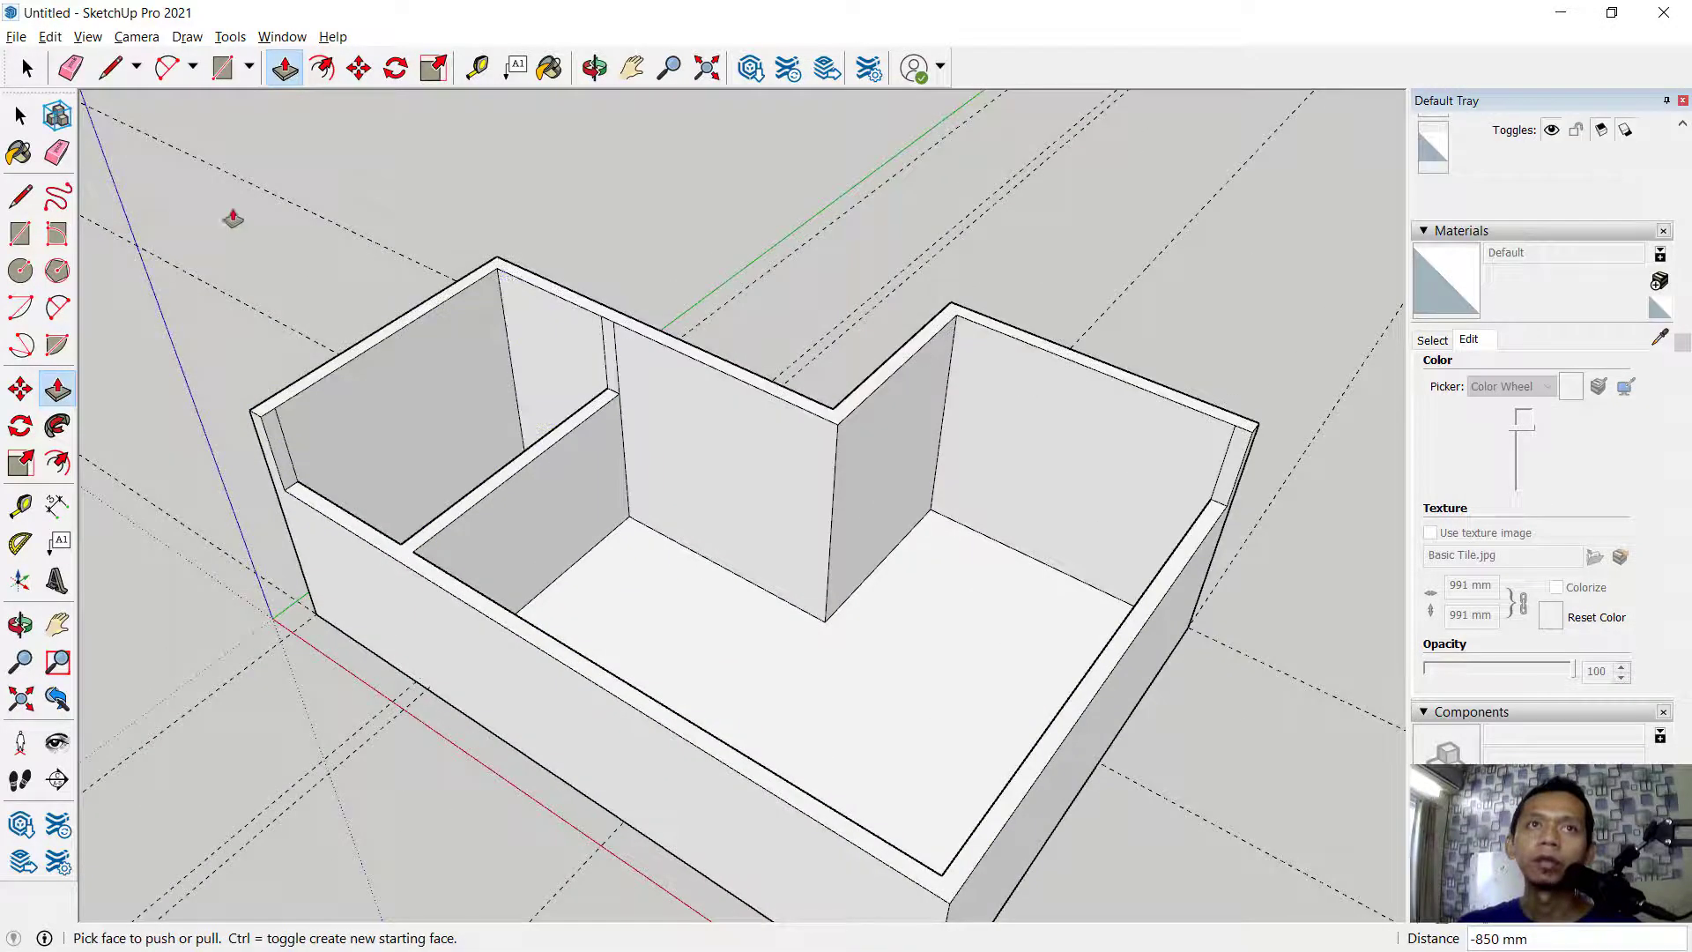
Erase the stray vertical edge at the left wall corner
click(71, 68)
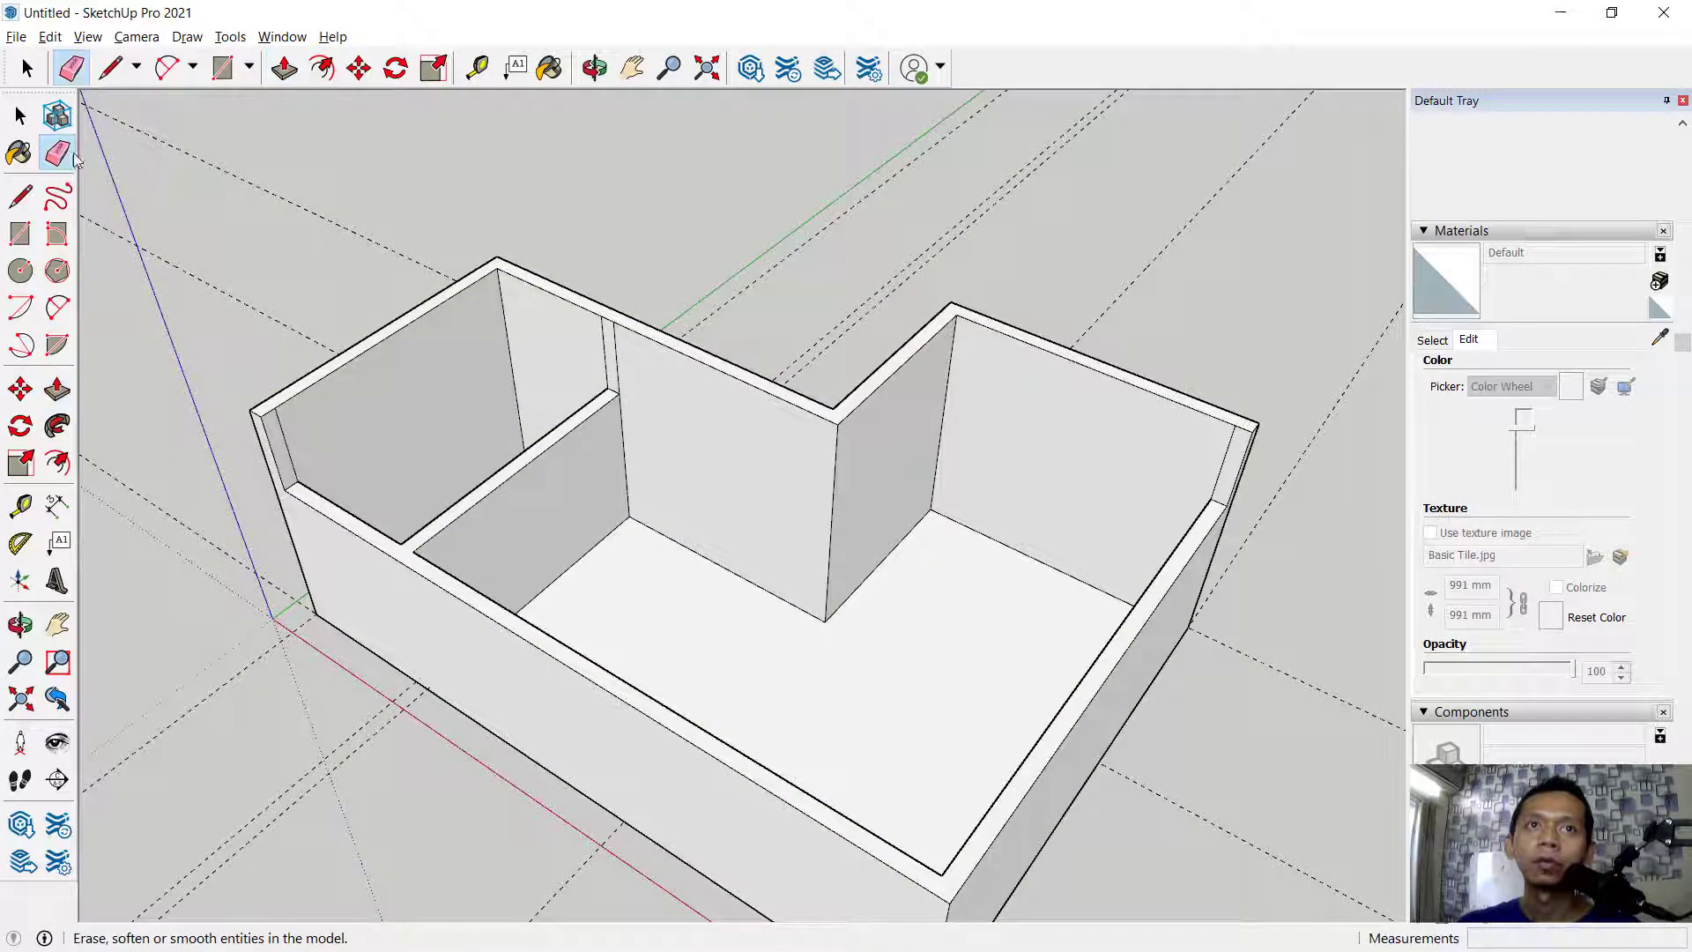
click(291, 448)
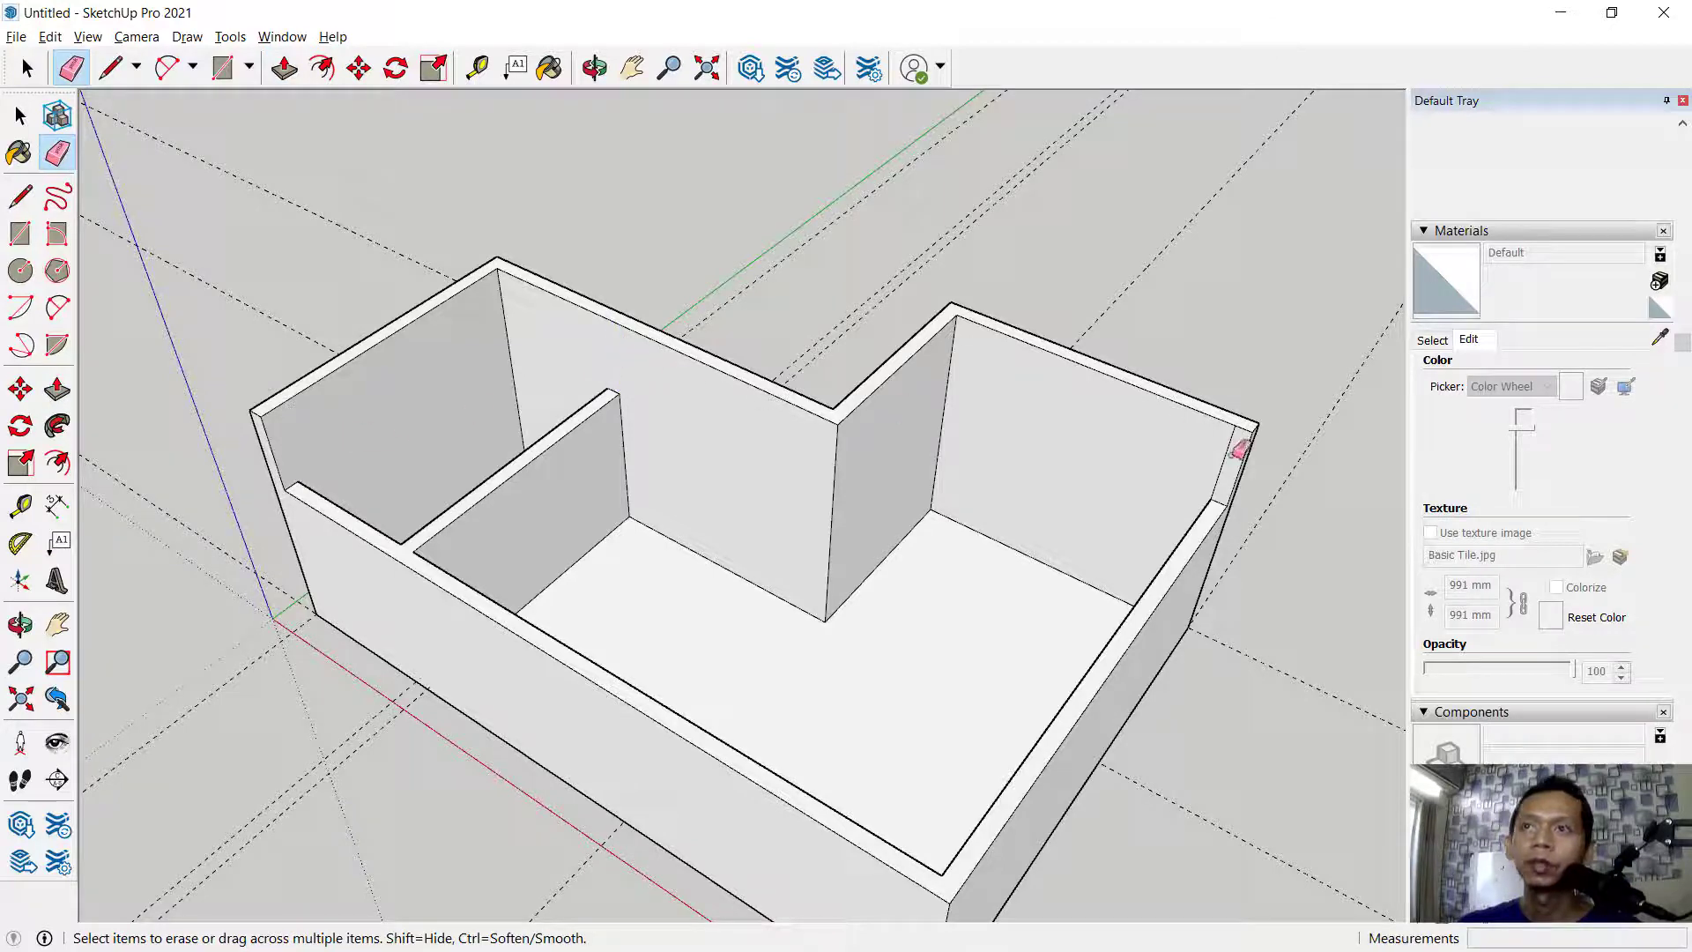
mouse_move(1175, 484)
middle_down()
mouse_move(888, 534)
mouse_move(740, 521)
mouse_move(443, 572)
mouse_move(571, 415)
middle_up()
scroll(608, 388, up, 5)
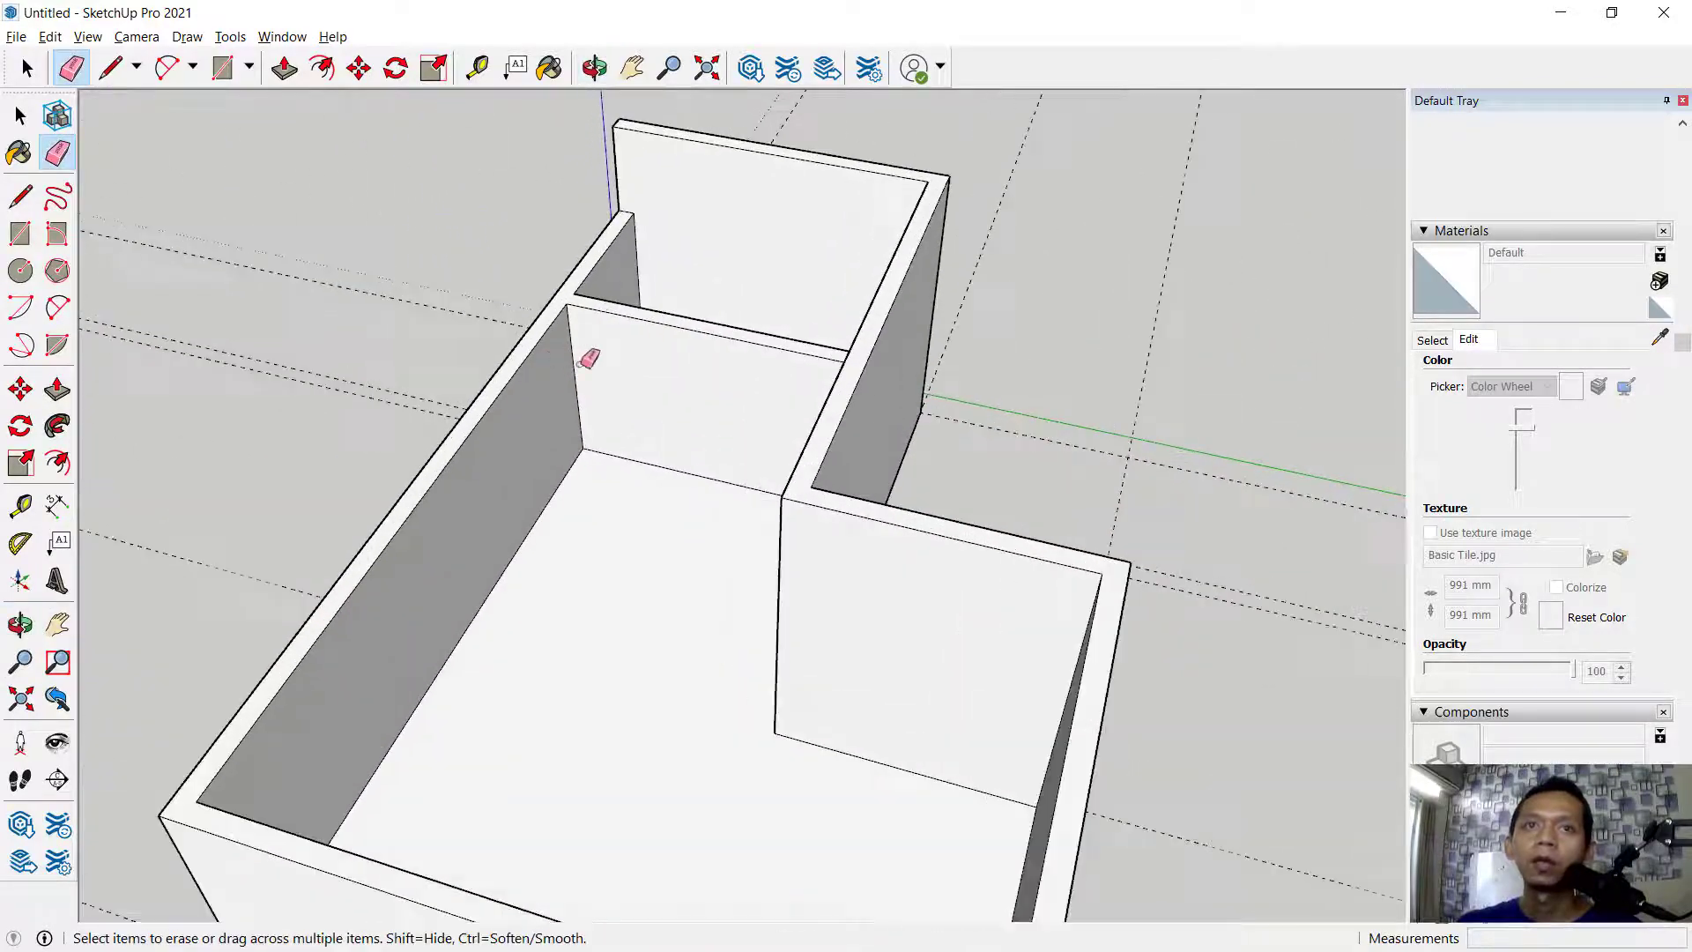
Place guides 150 mm and 1000 mm from the partition wall's corner edge
click(20, 505)
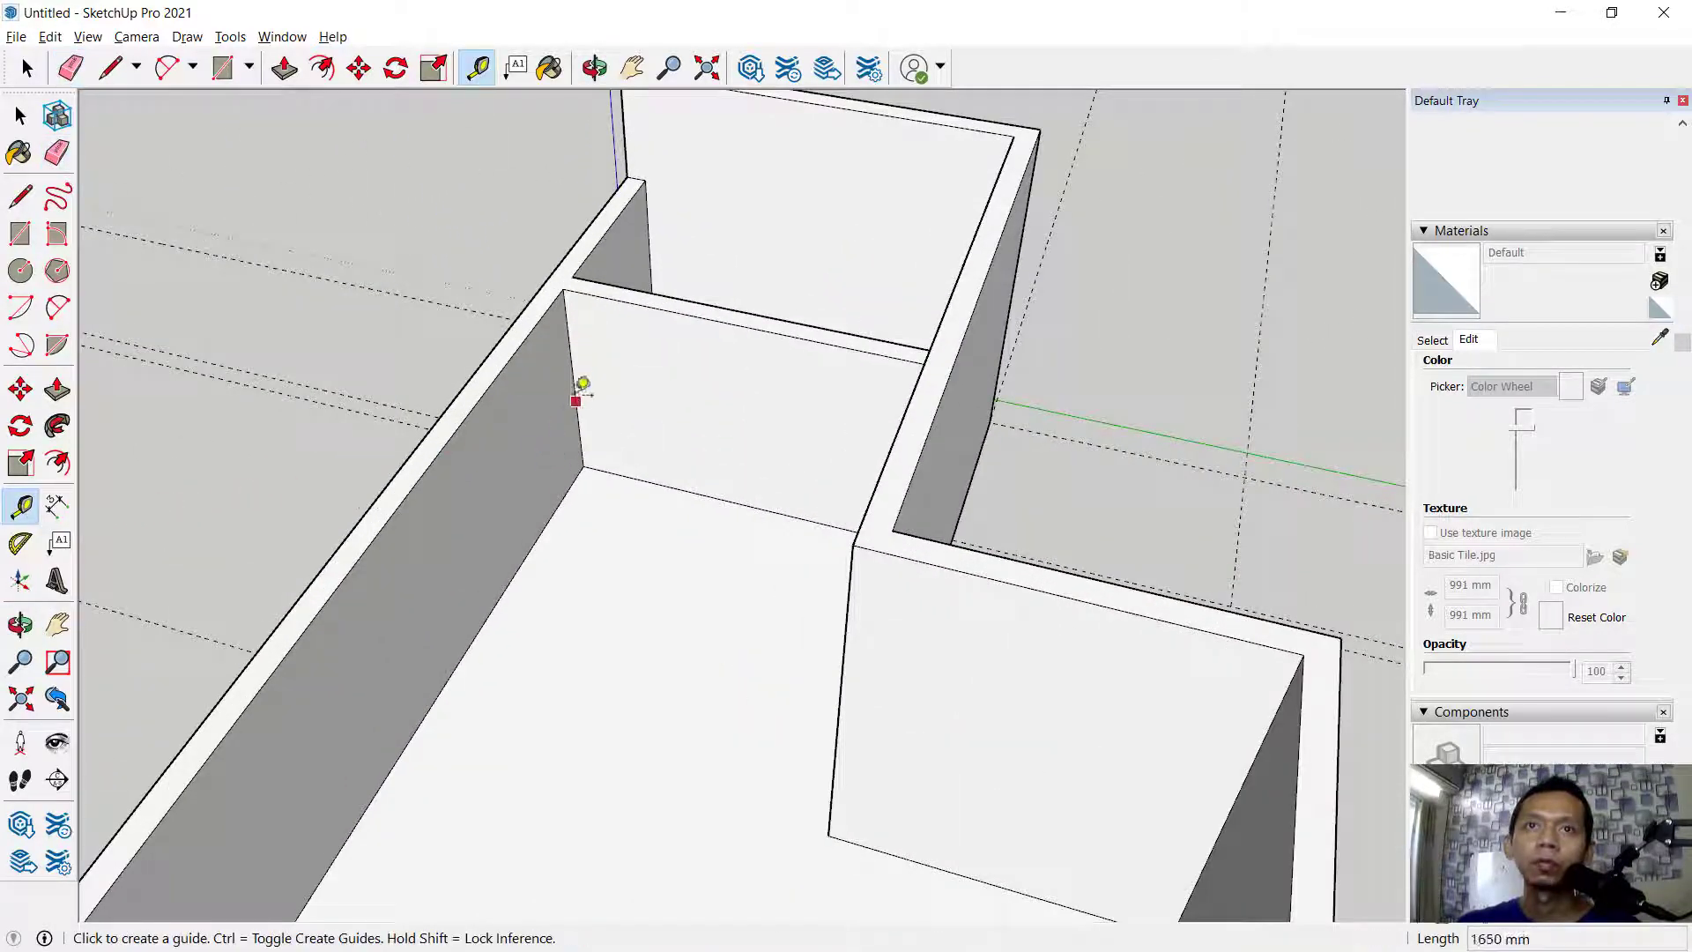
click(573, 381)
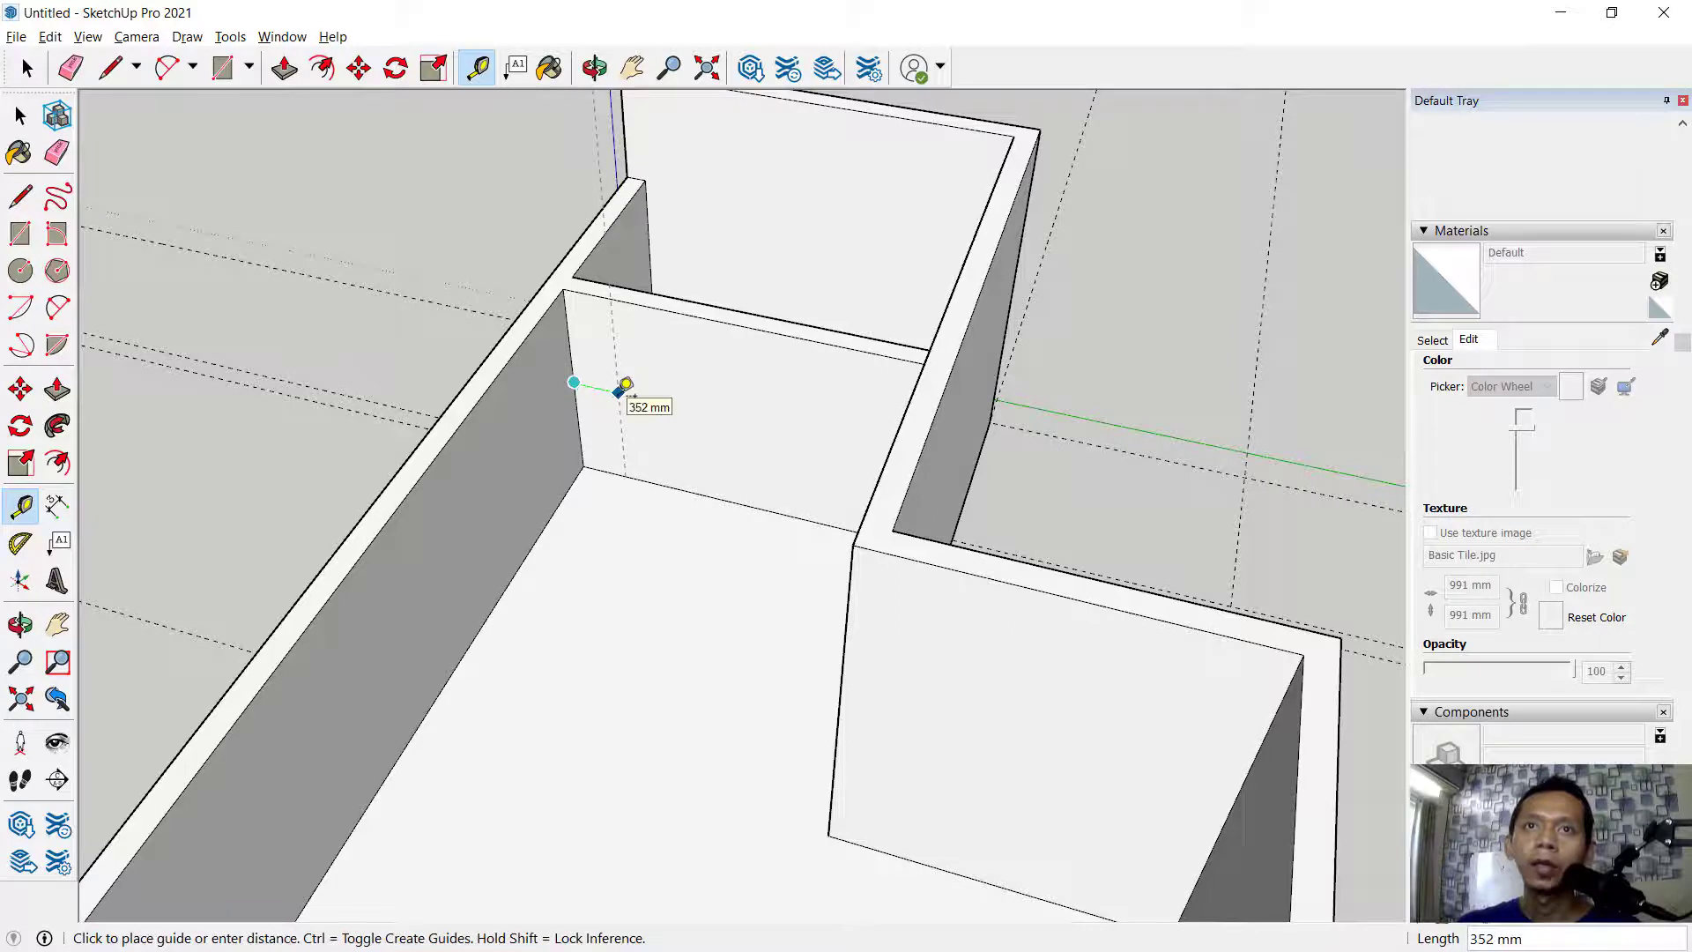
text(150)
key(Return)
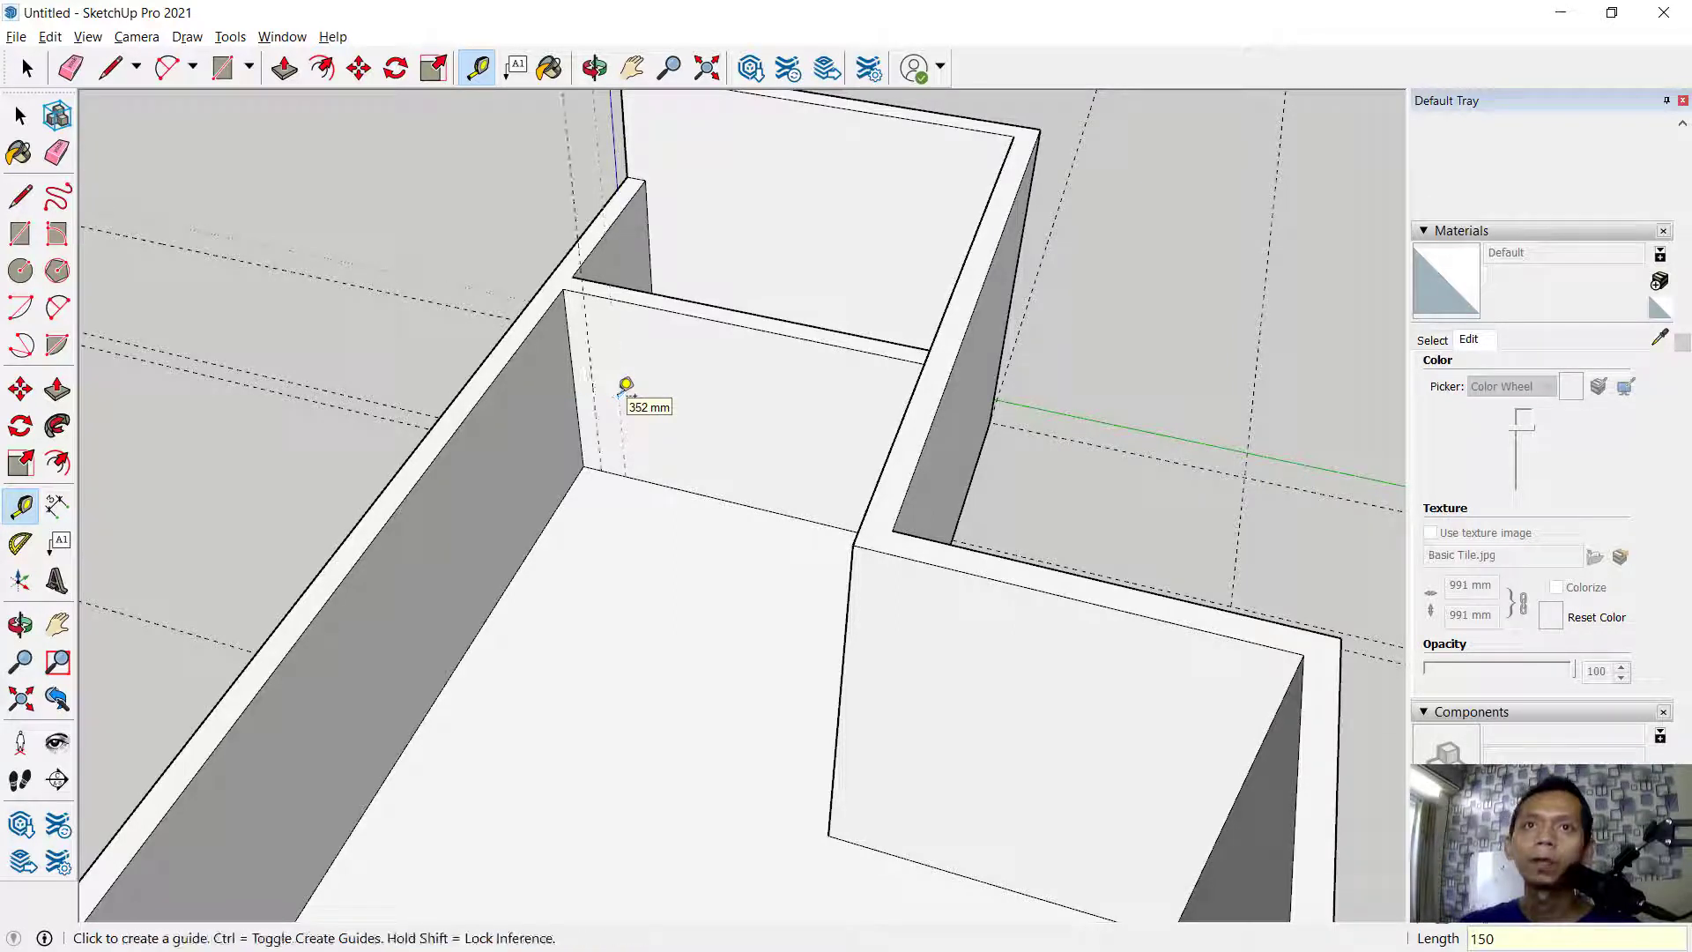
click(573, 382)
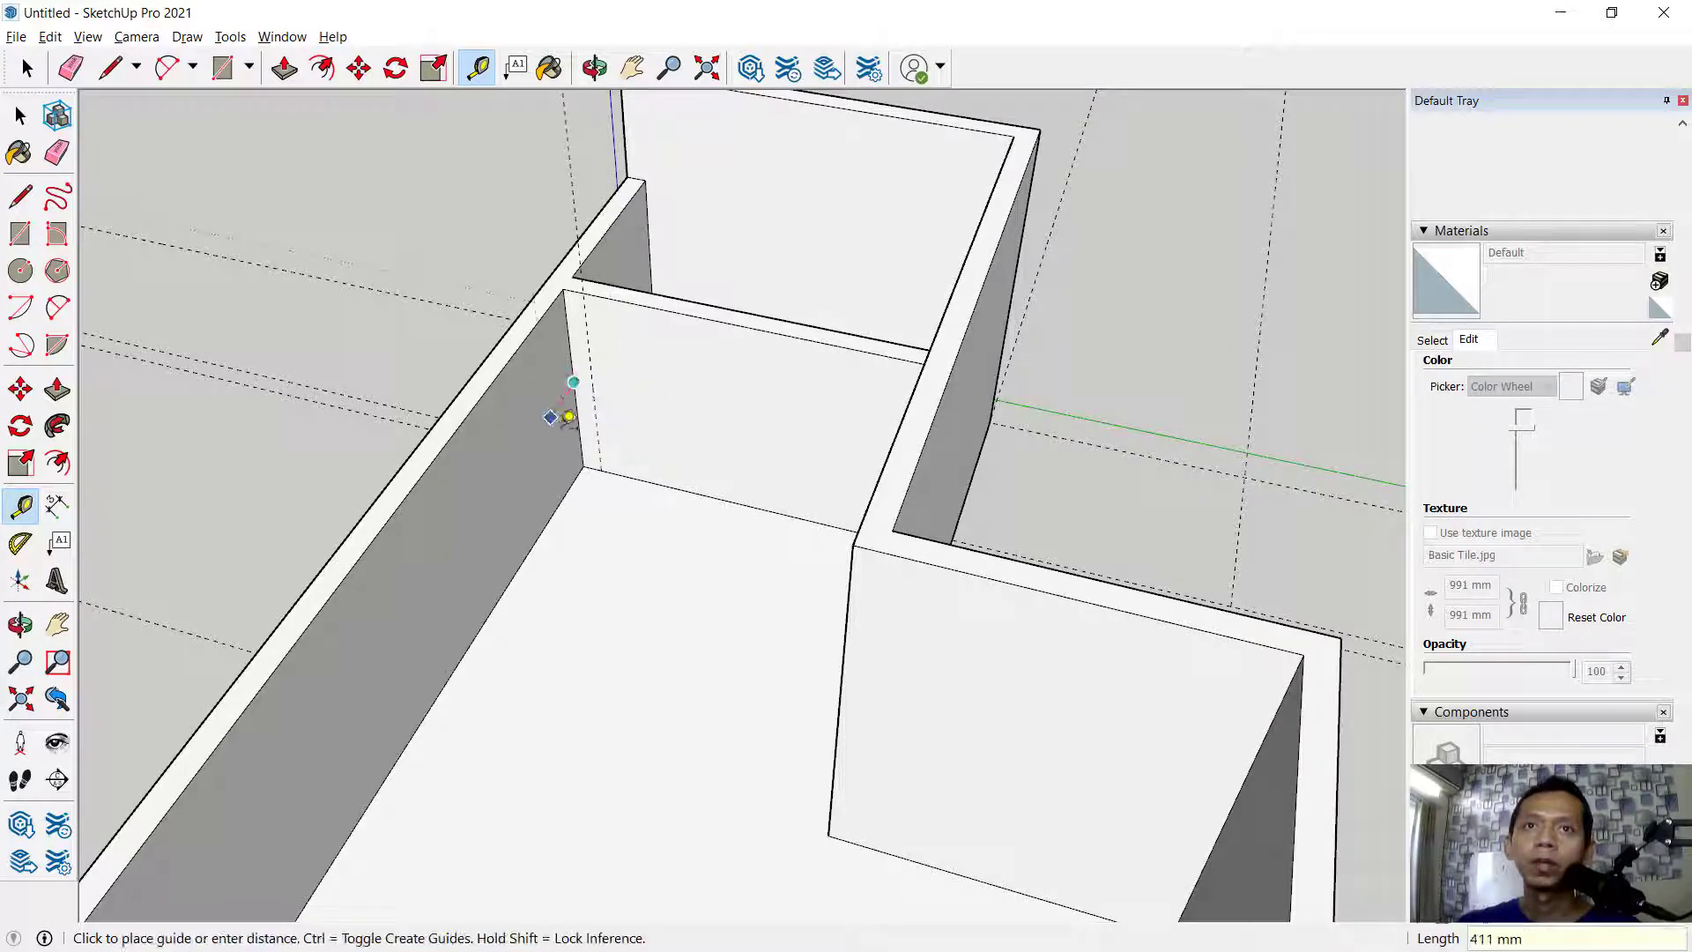
text(1000)
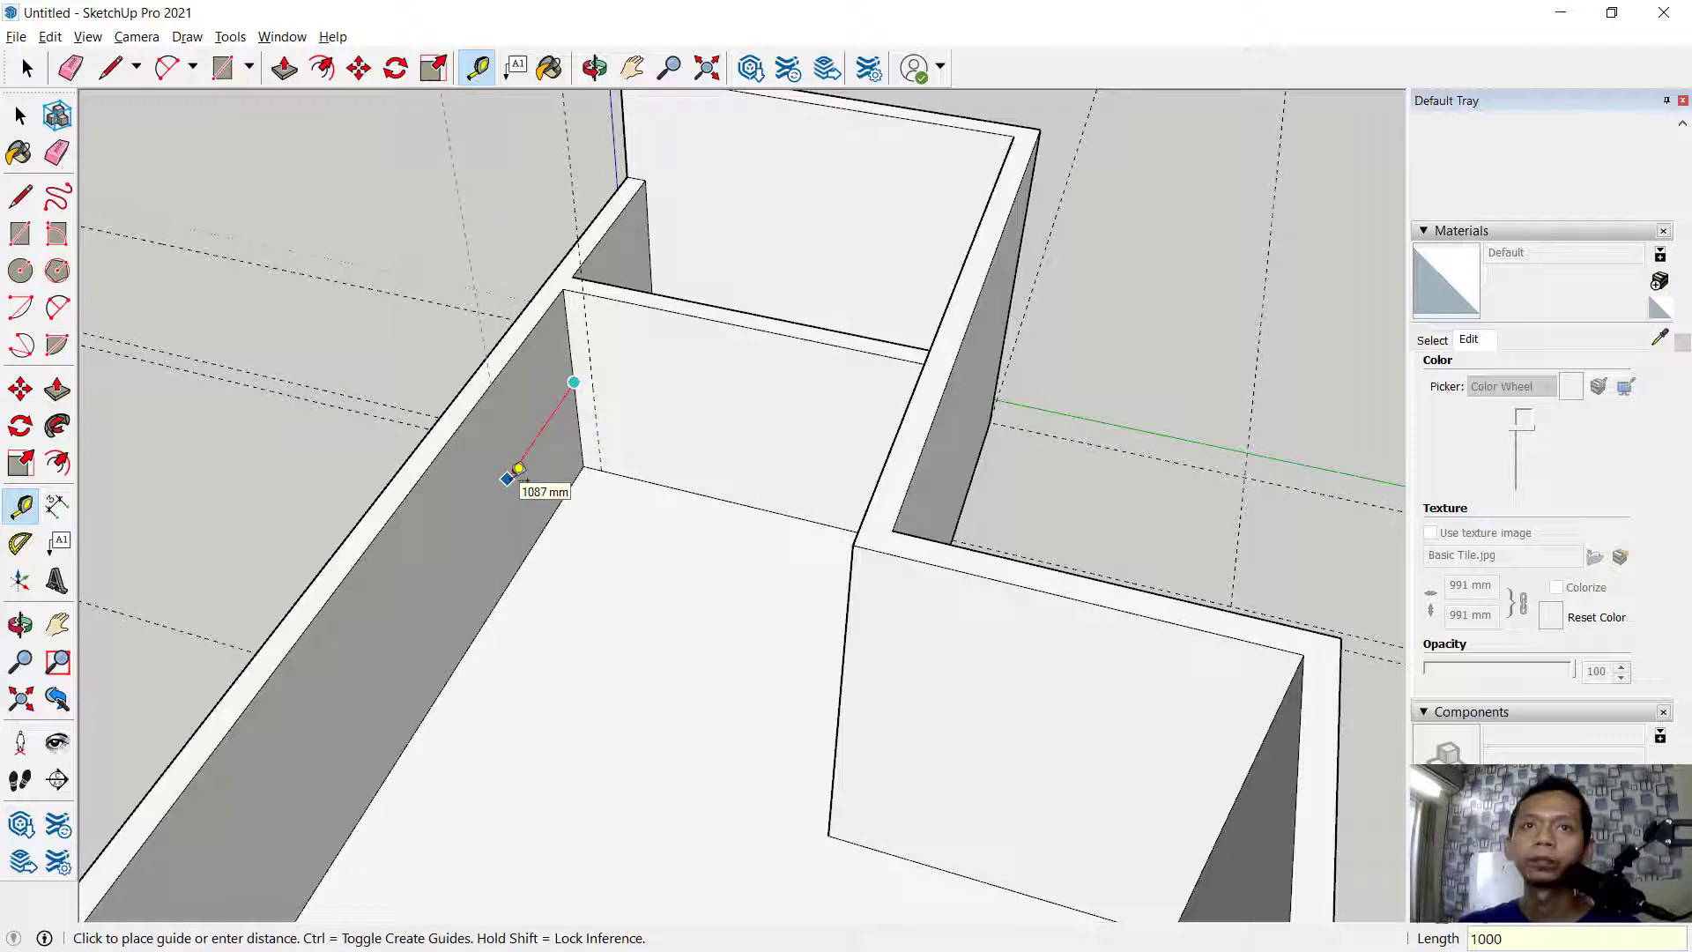
key(Return)
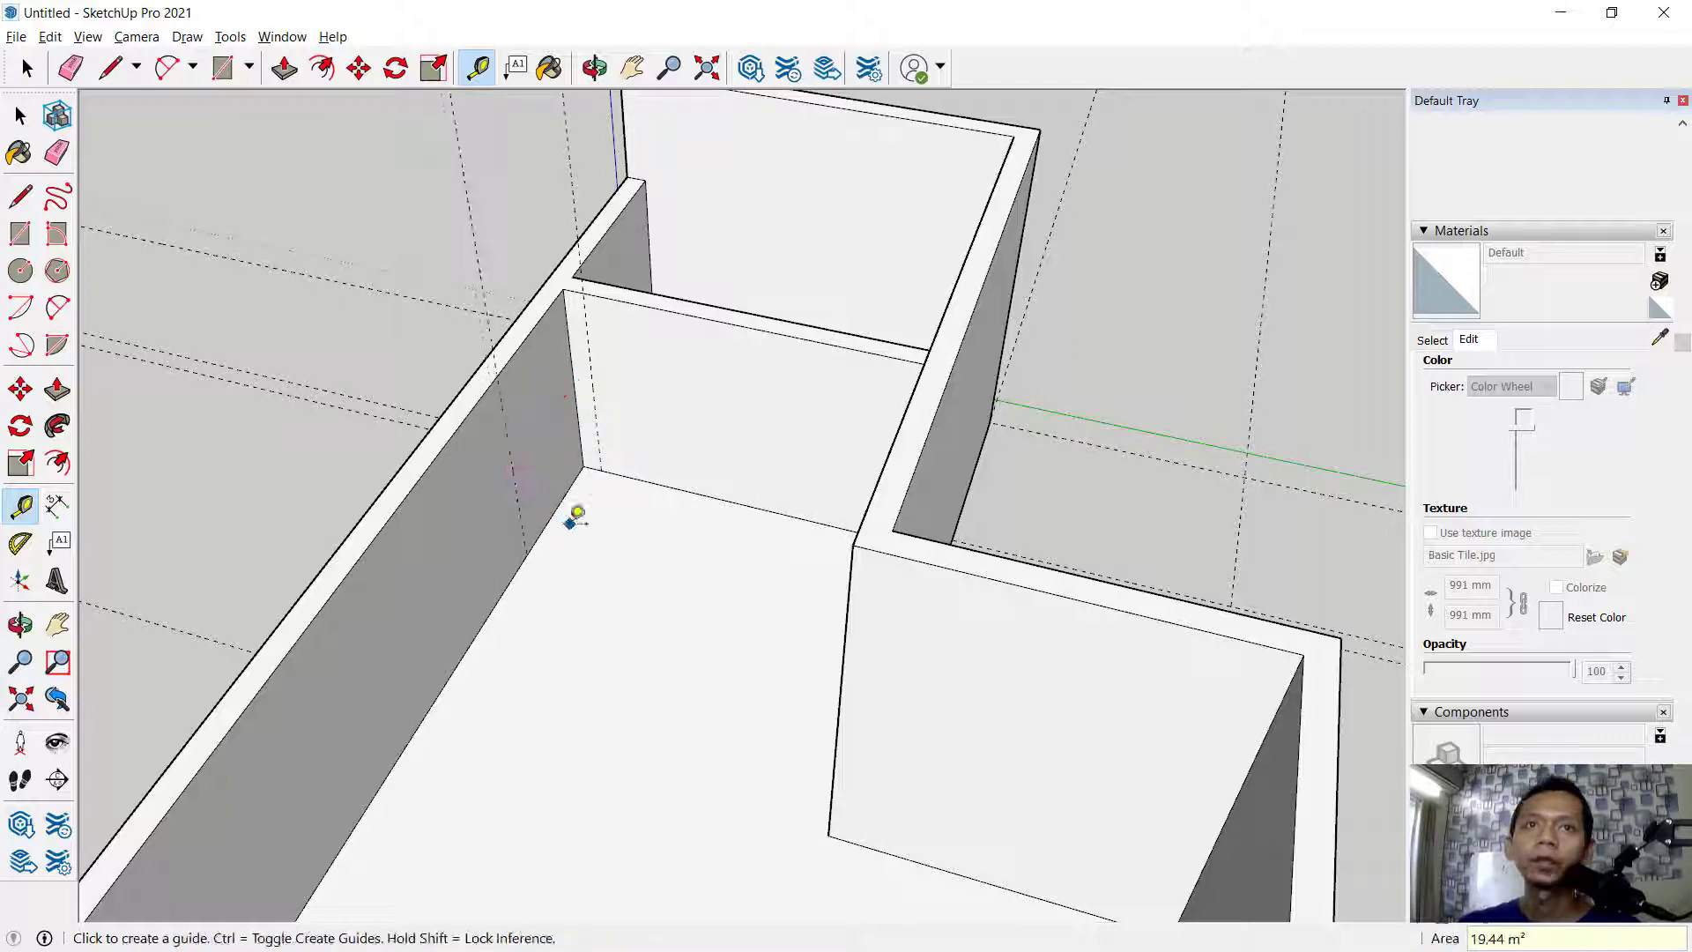
Outline doorway rectangles on the partition wall and the left wall
click(20, 233)
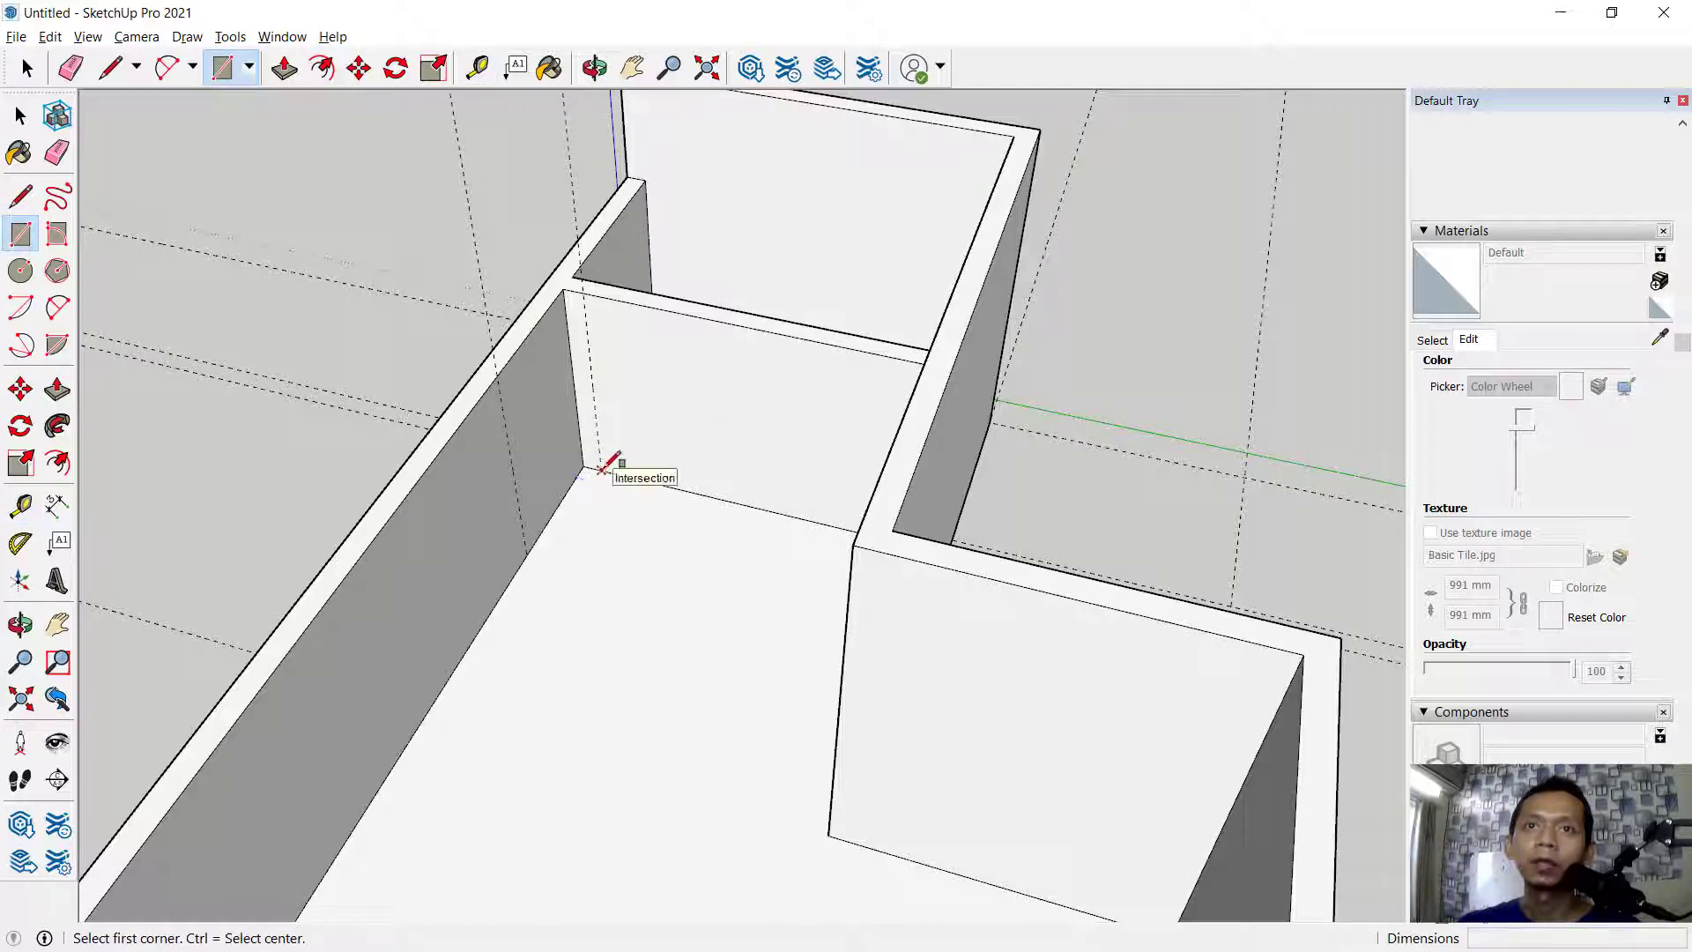
click(602, 468)
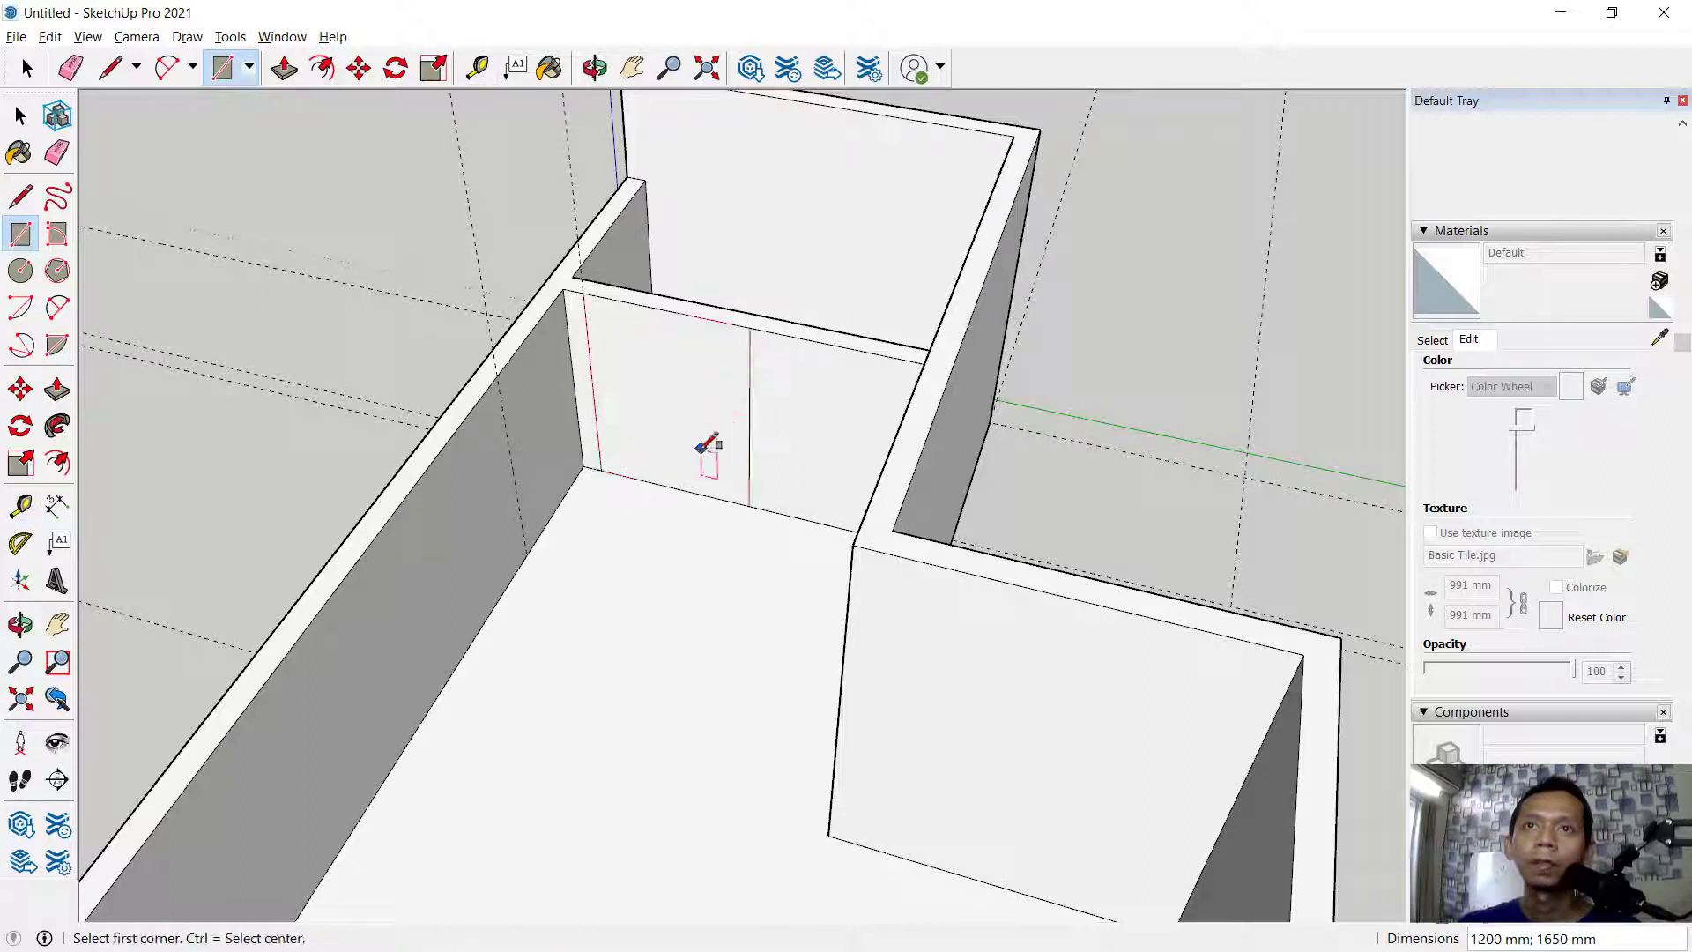
click(525, 558)
click(367, 548)
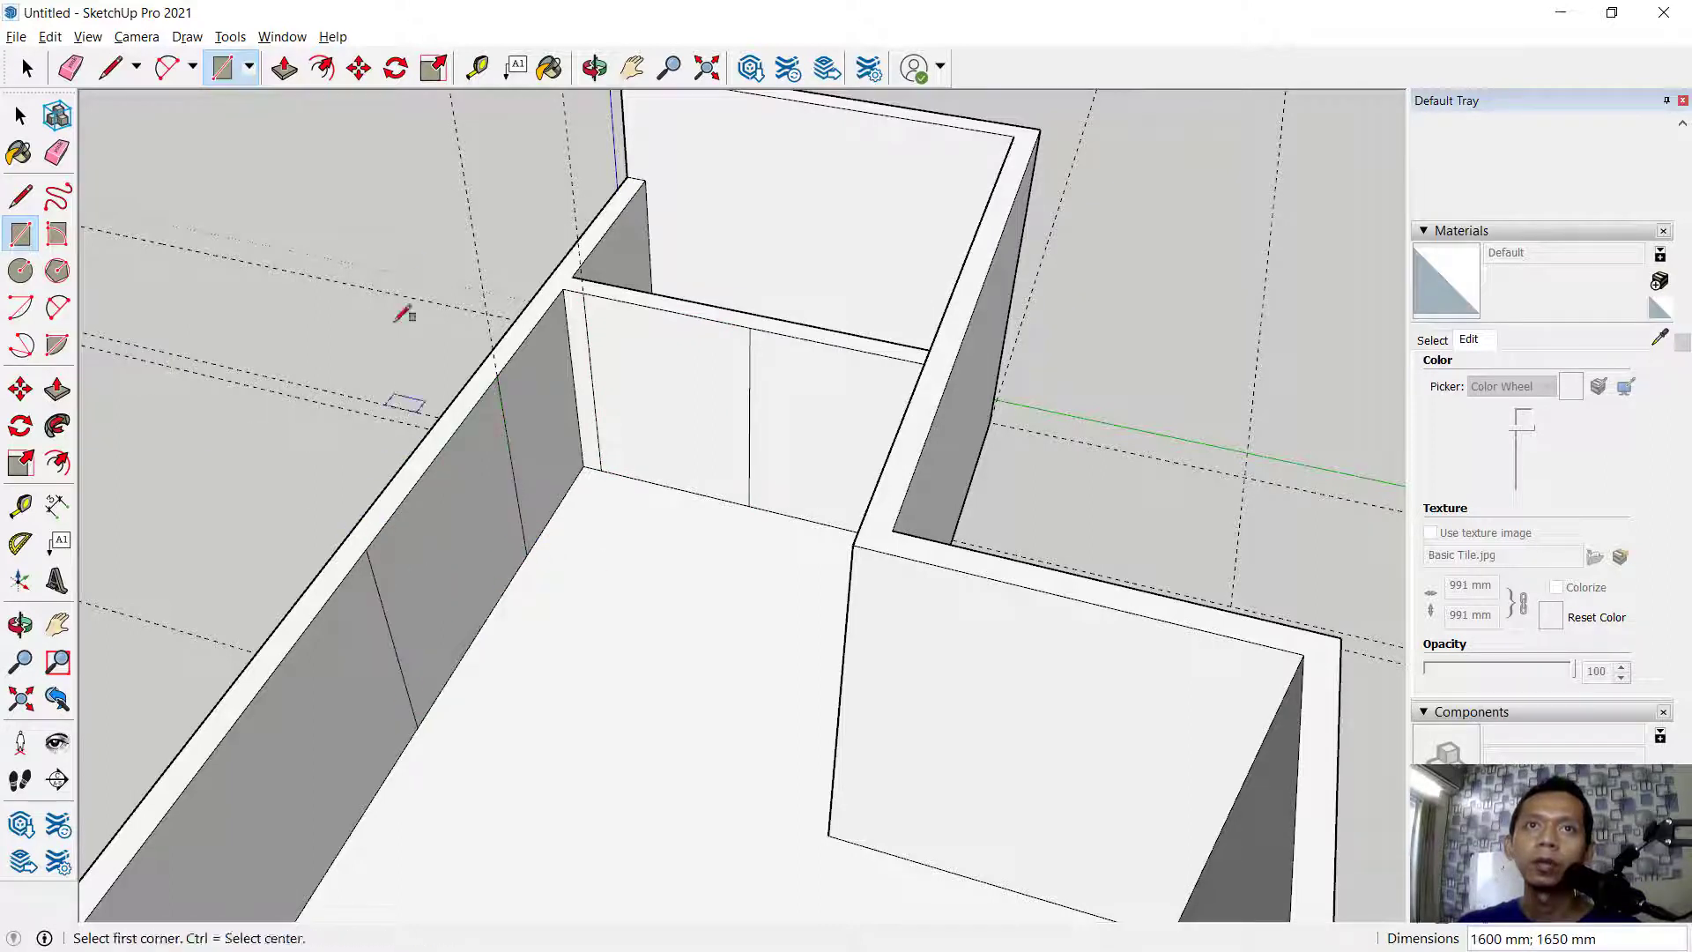
Push both doorway faces through to open the left wall and the partition
click(284, 68)
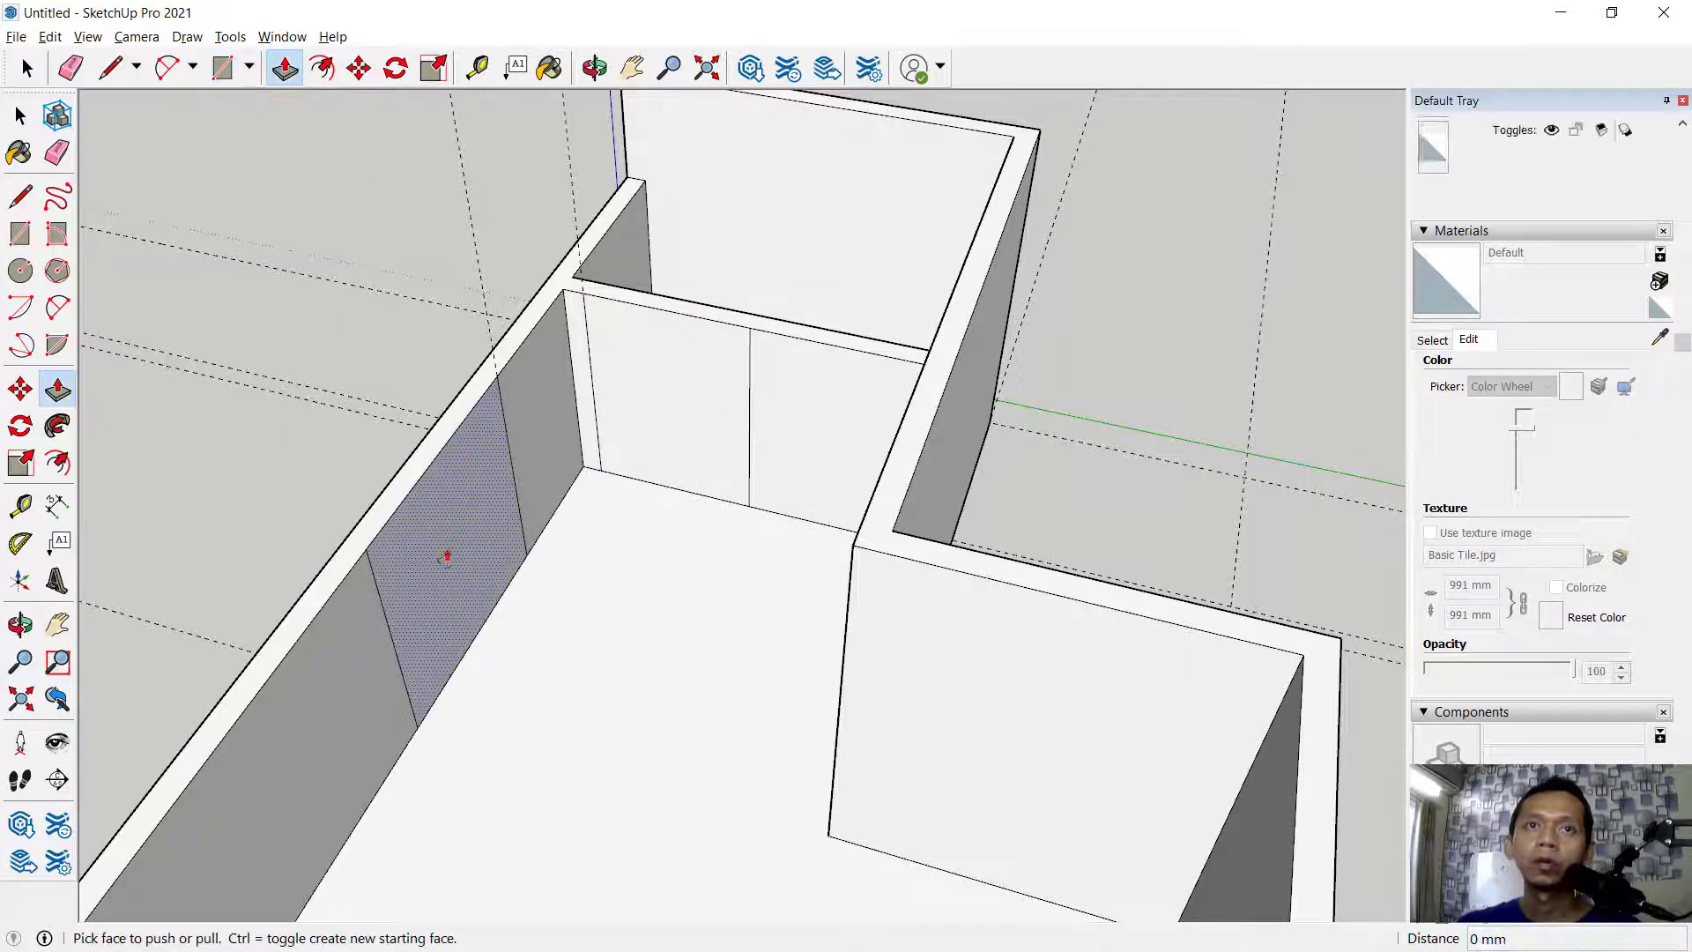
click(445, 557)
click(442, 520)
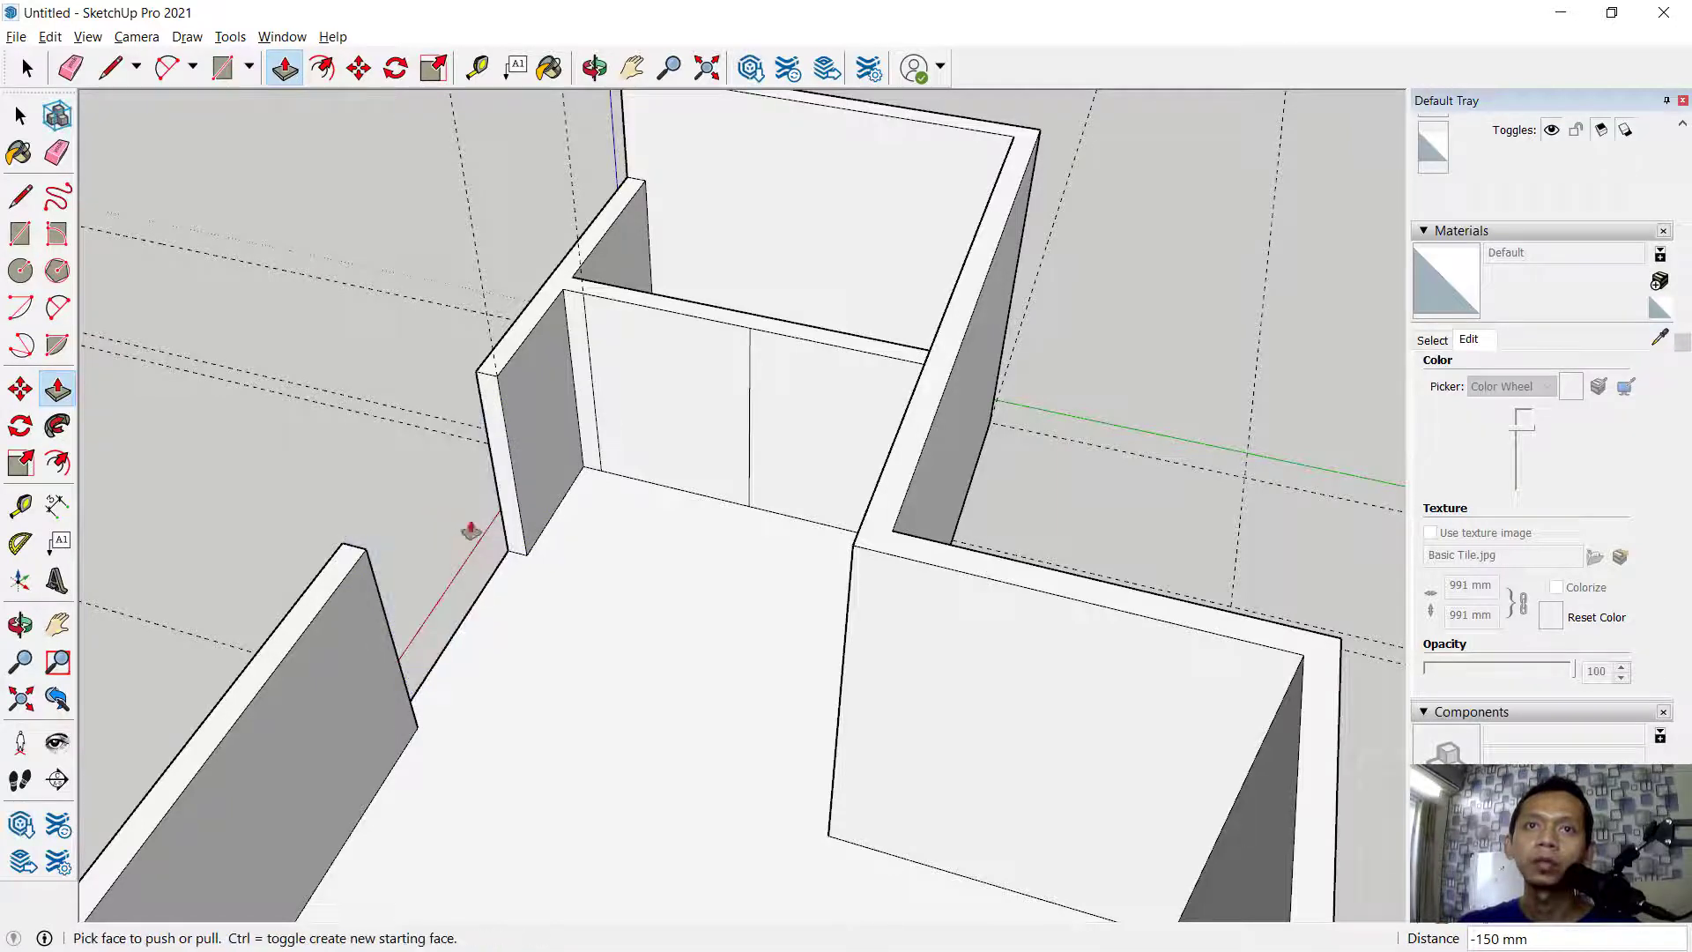
click(674, 432)
click(693, 390)
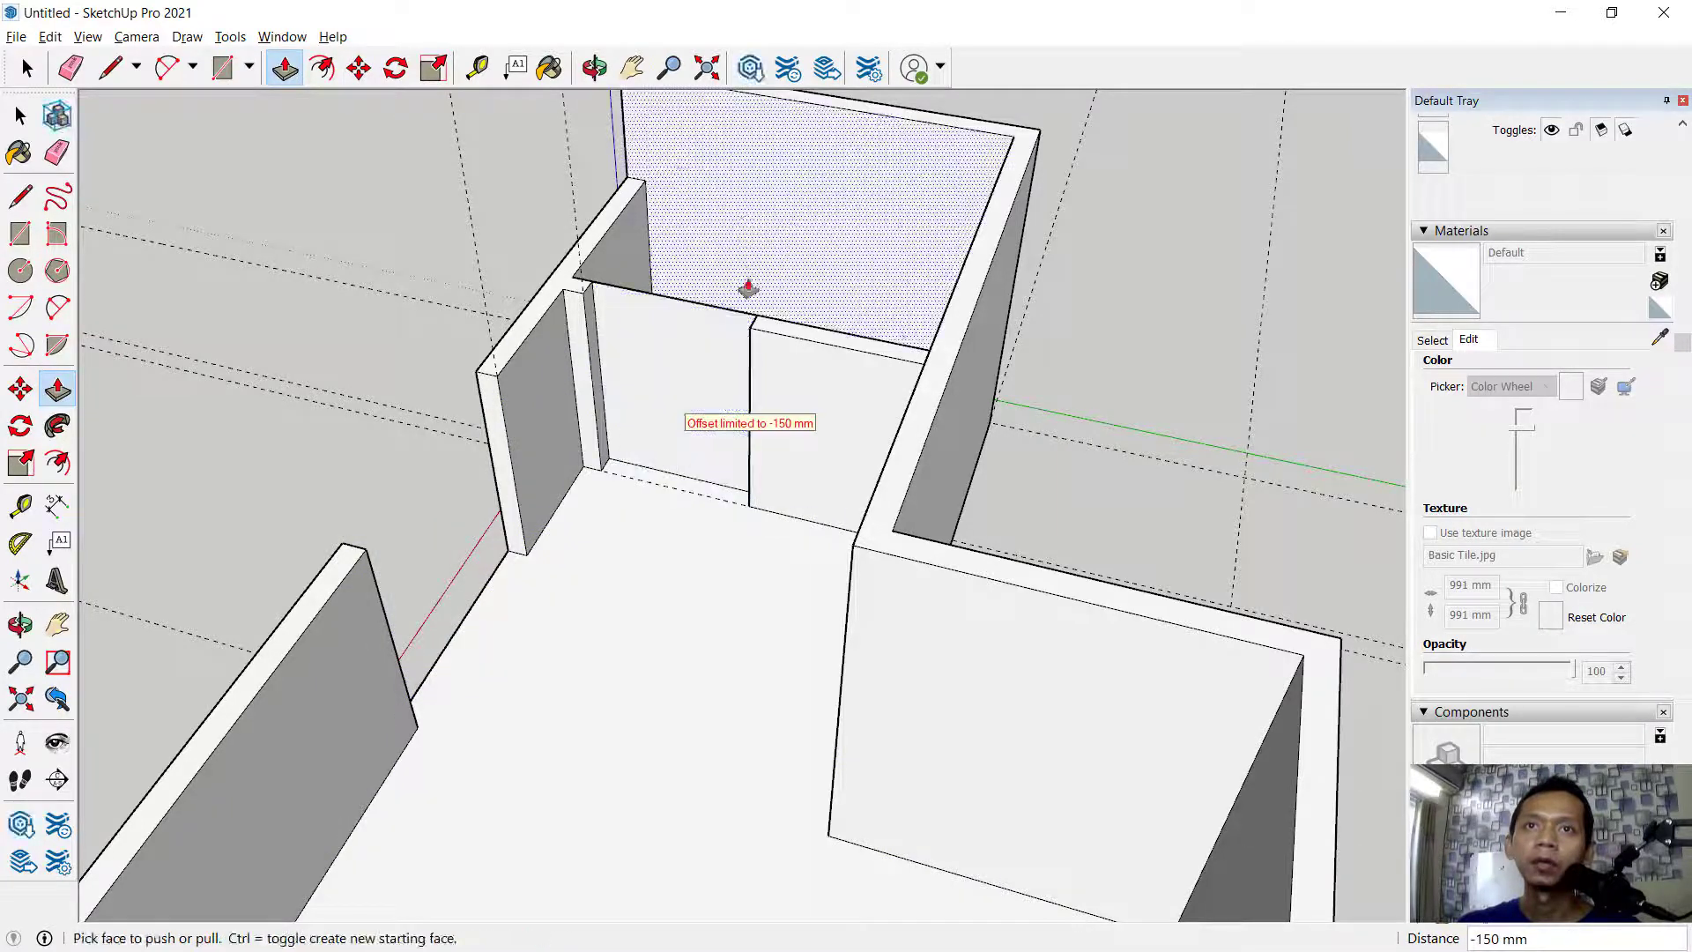
key(space)
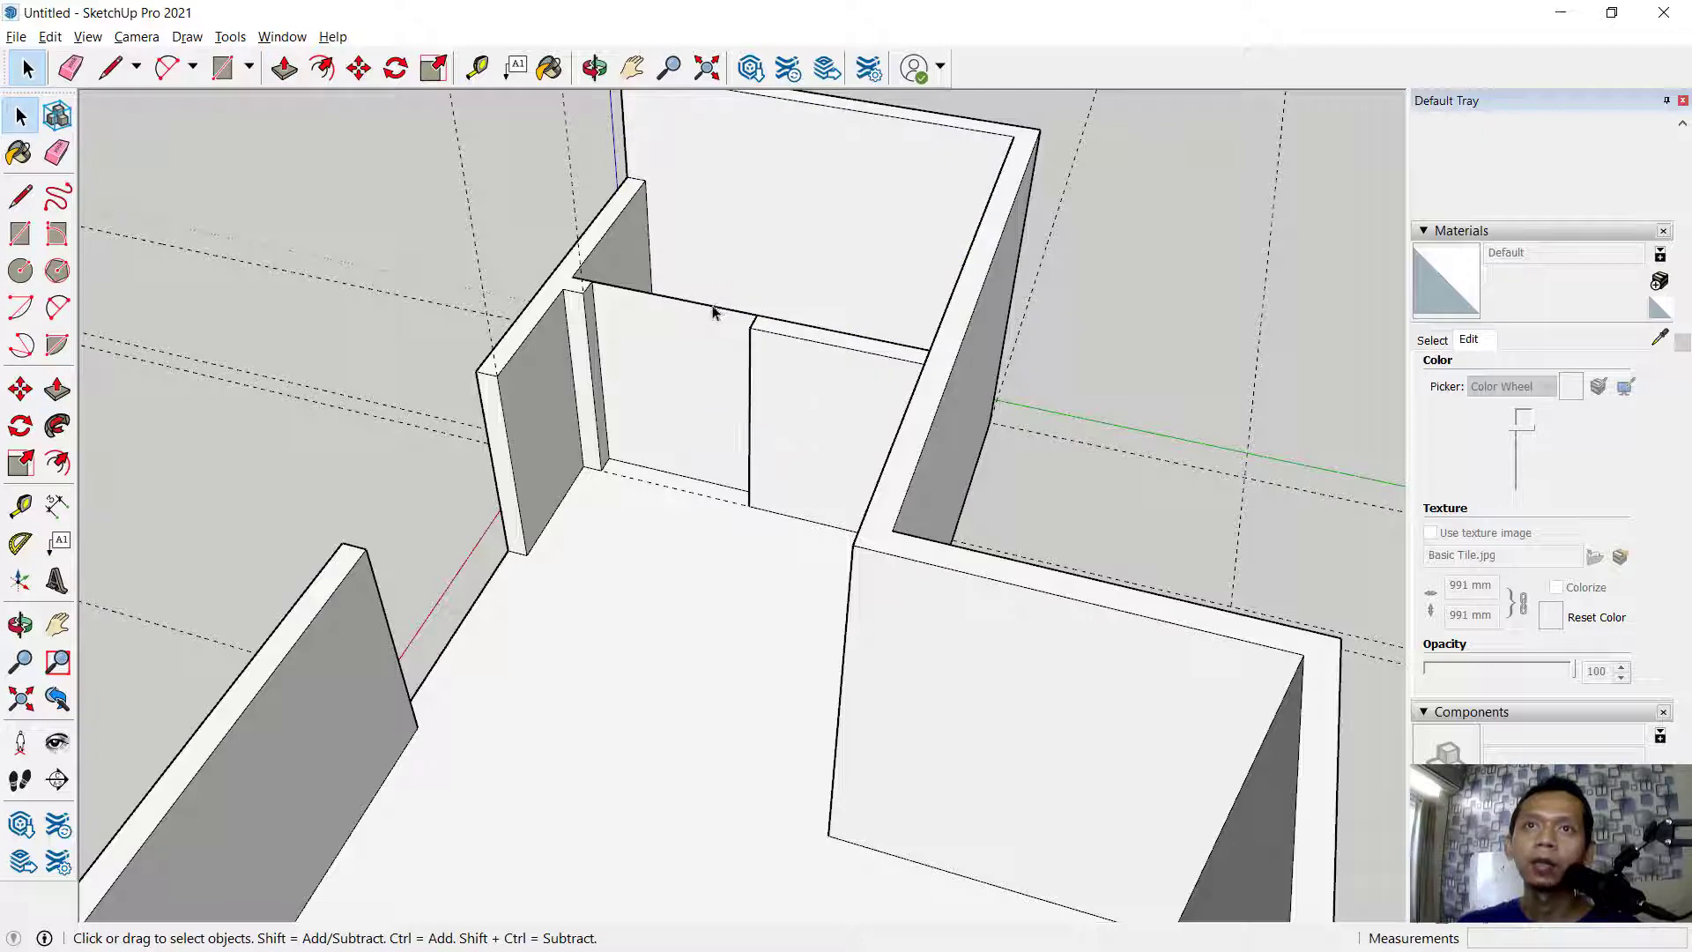
Delete the leftover edge across the partition doorway
key(Delete)
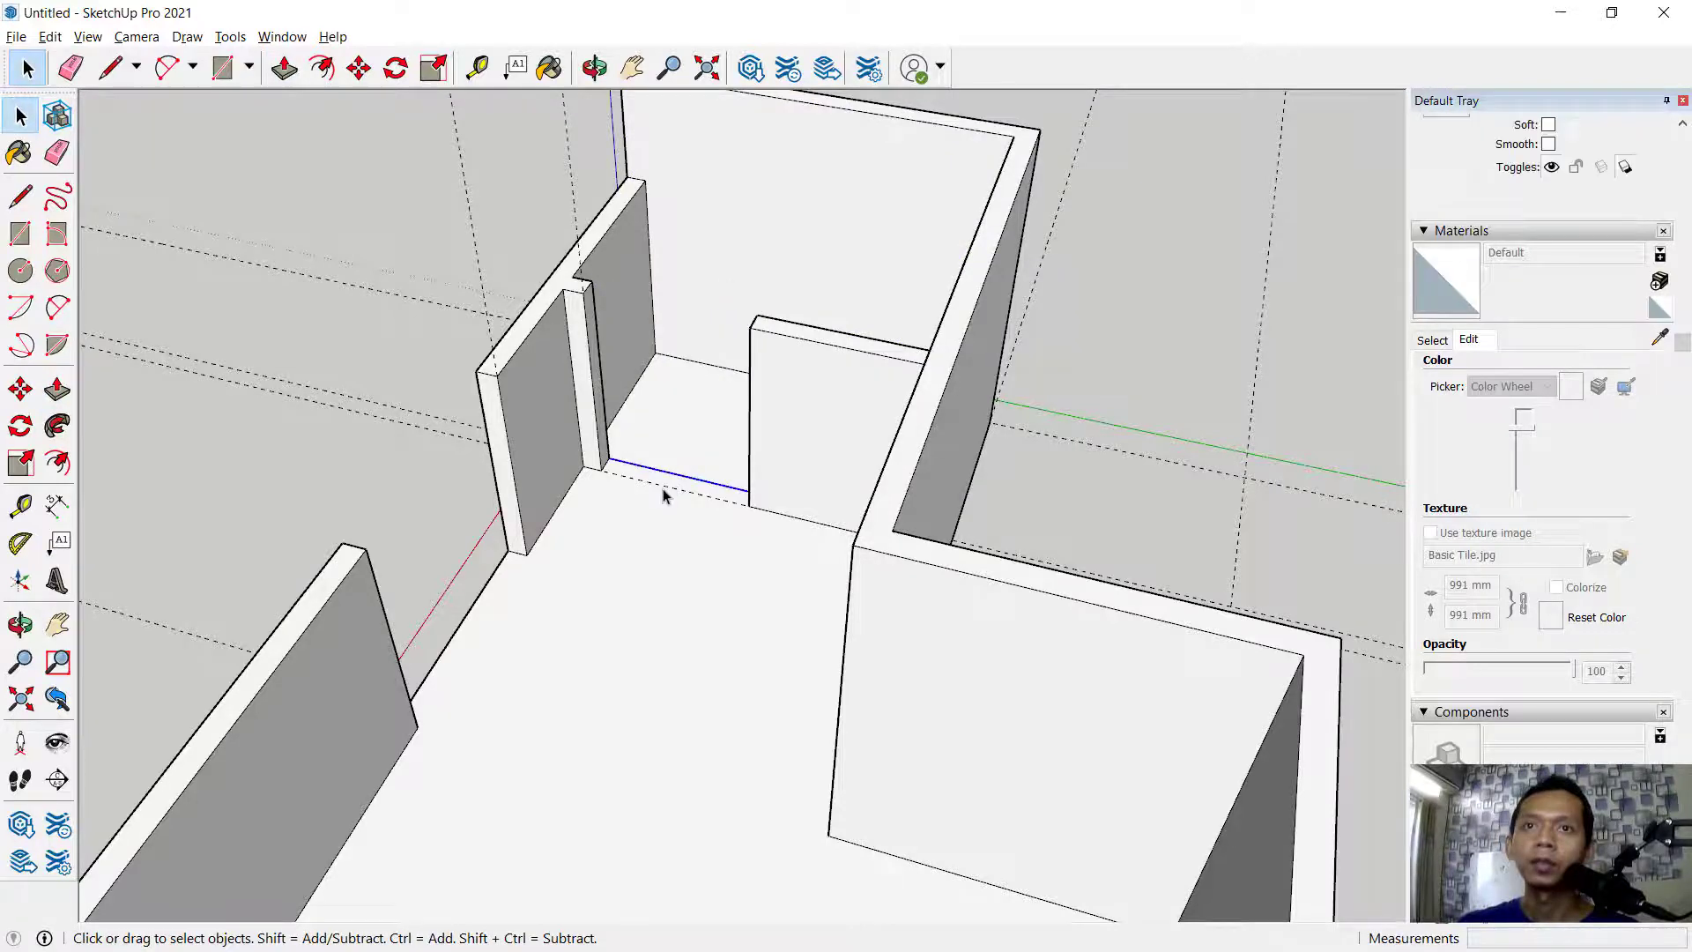
middle_drag(399, 404, 1089, 331)
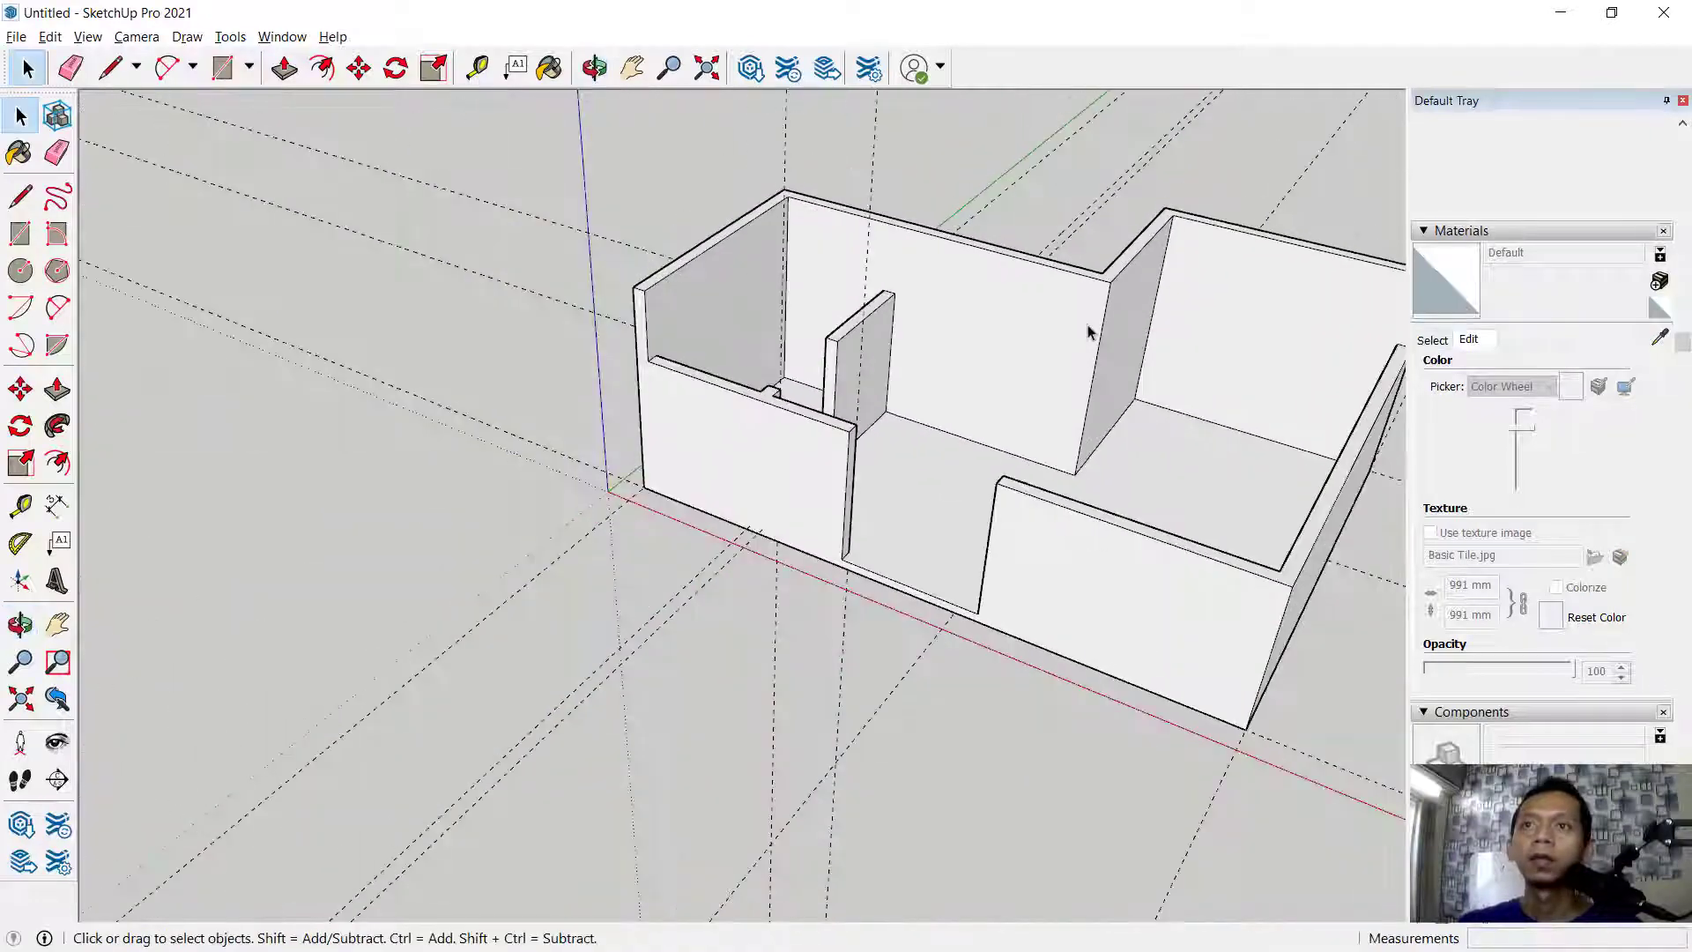
middle_drag(1176, 362, 1036, 337)
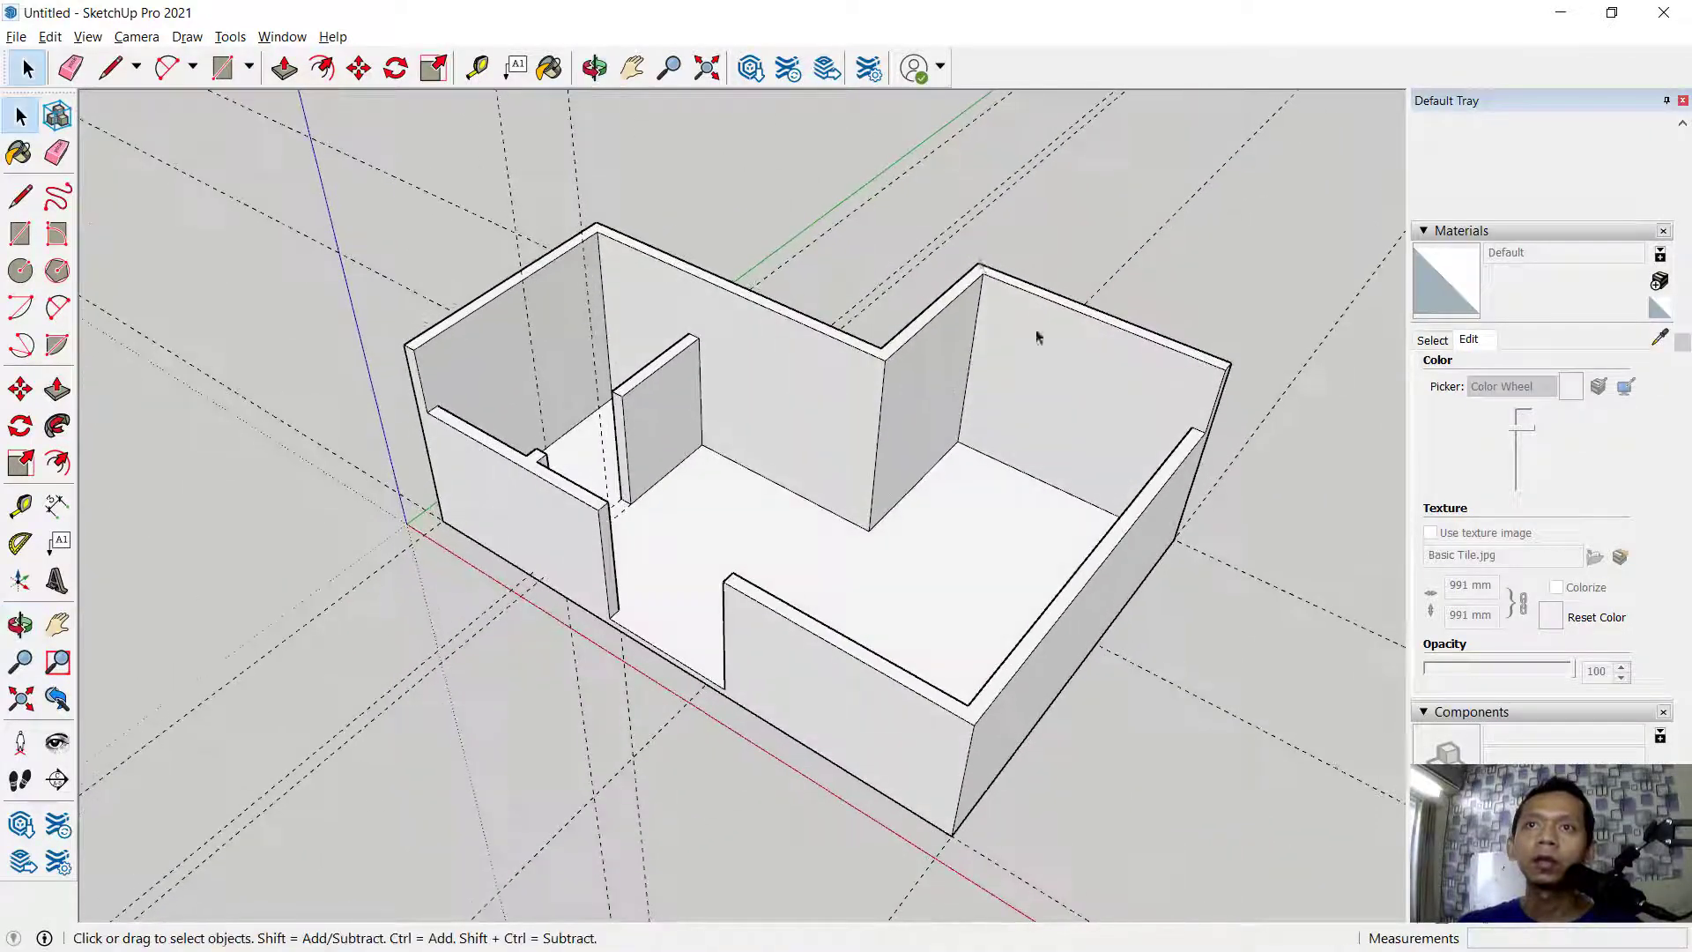
Remove all construction guides with Edit > Delete Guides
click(50, 36)
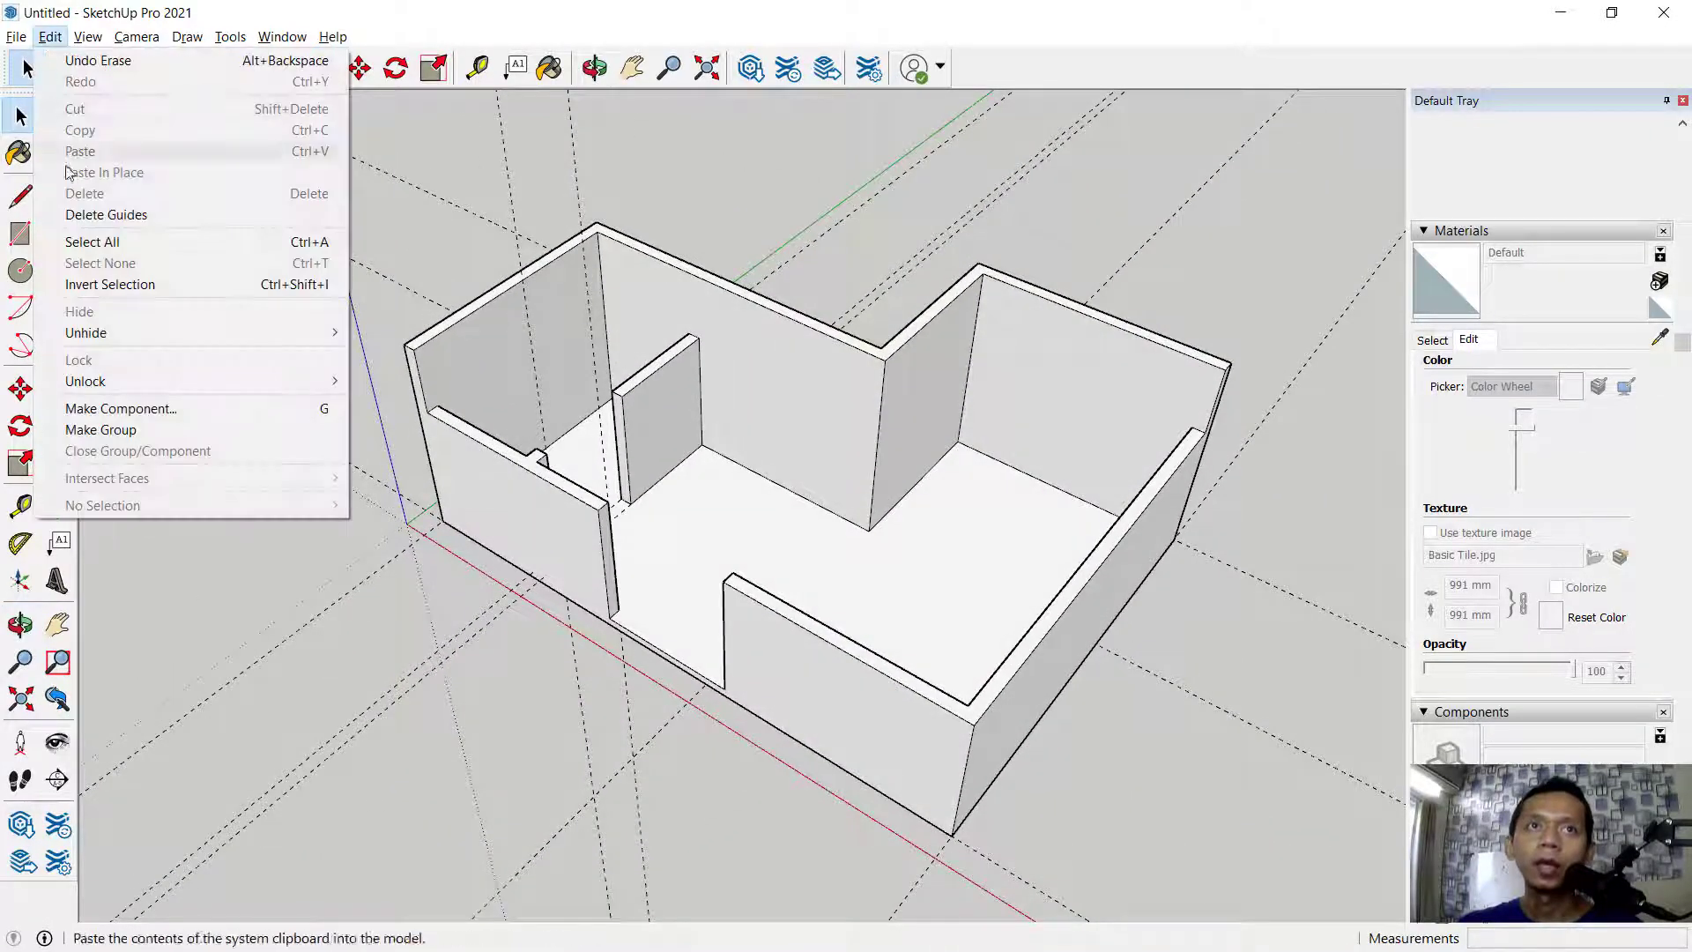
click(149, 218)
mouse_move(1101, 352)
middle_down()
mouse_move(1152, 302)
mouse_move(1129, 219)
mouse_move(1112, 279)
mouse_move(1129, 226)
mouse_move(1128, 248)
middle_up()
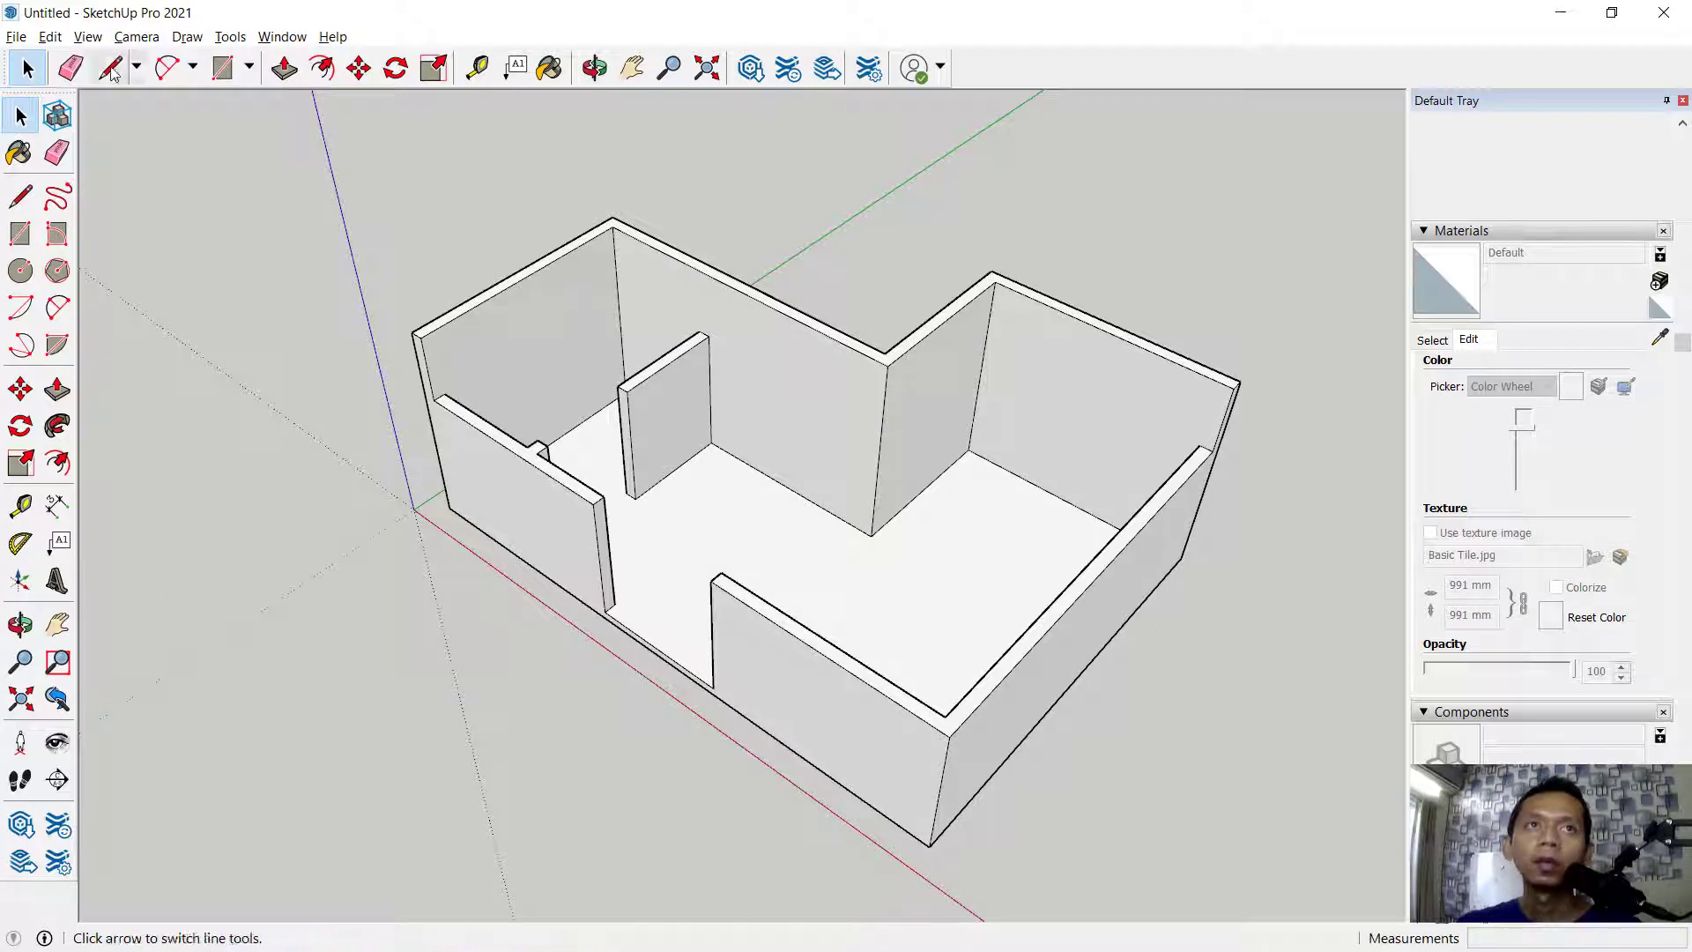
click(16, 36)
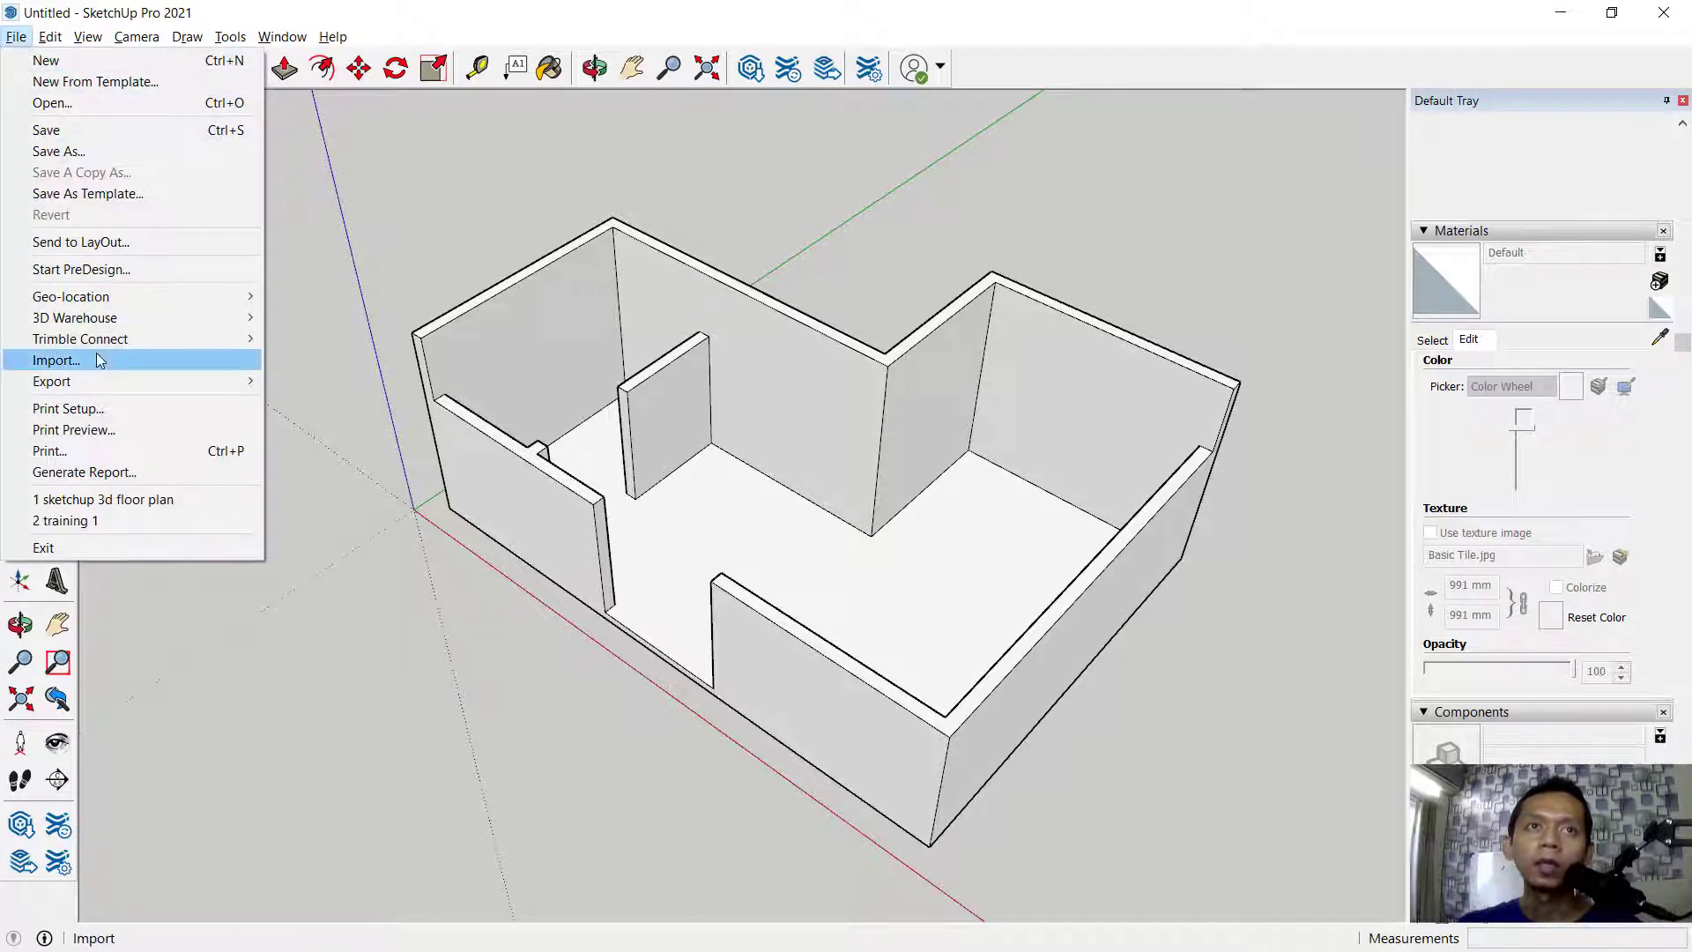
Import the Front door model from the Documents folder
click(57, 360)
click(609, 358)
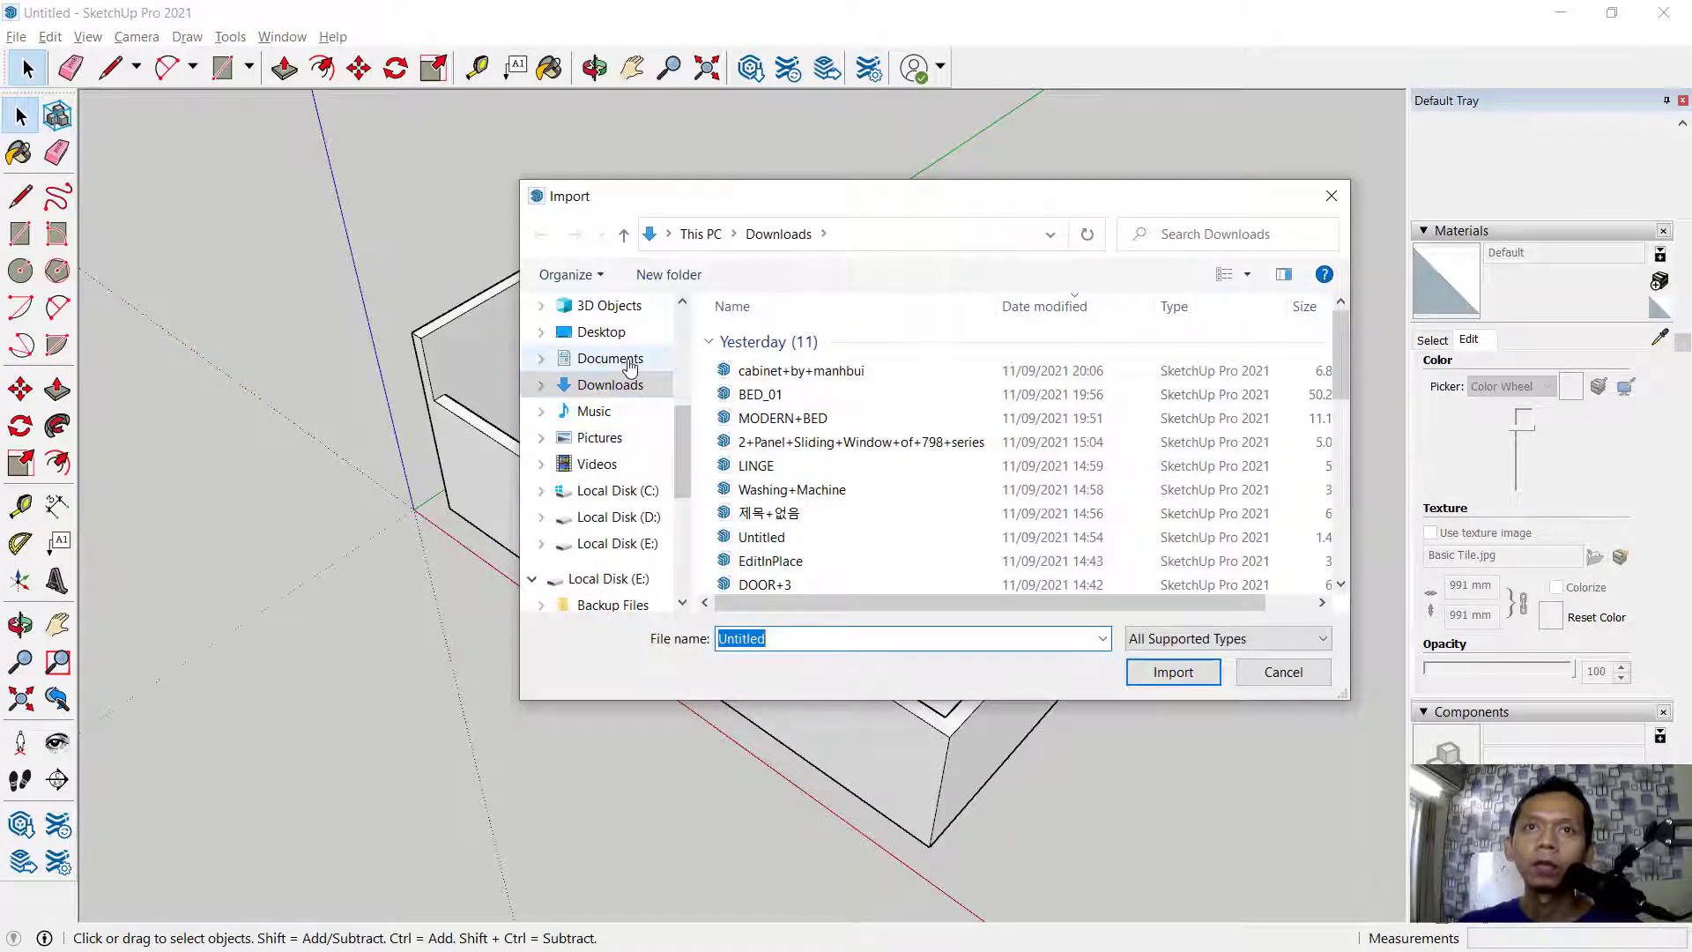
scroll(1113, 502, down, 2)
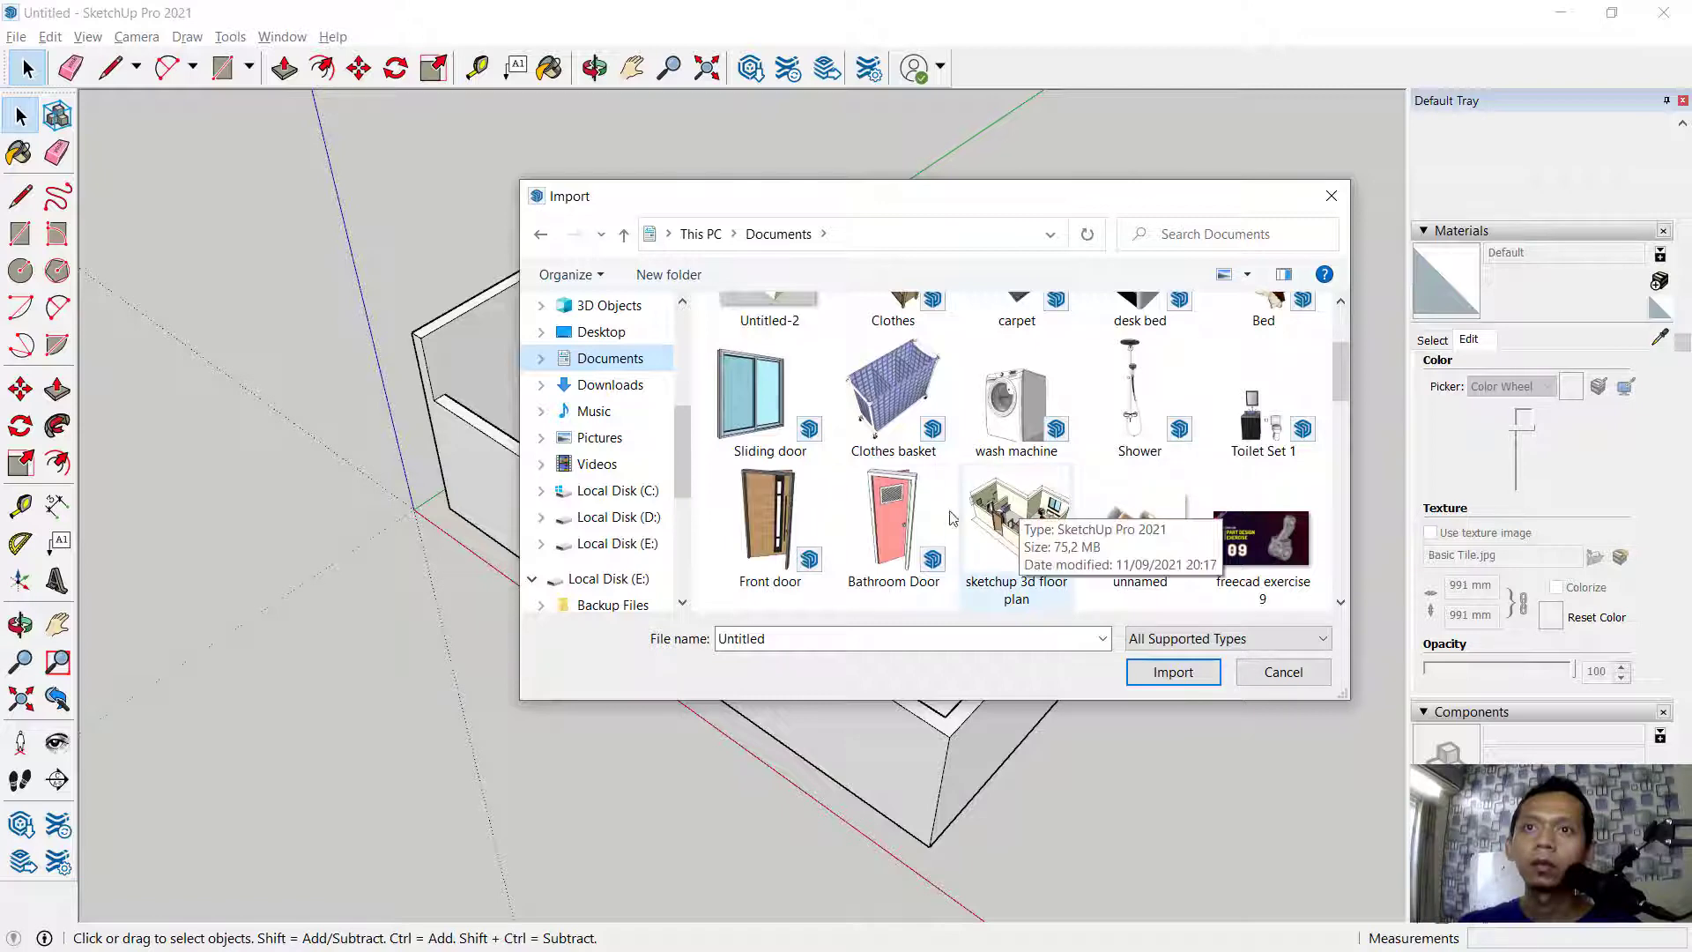
click(785, 533)
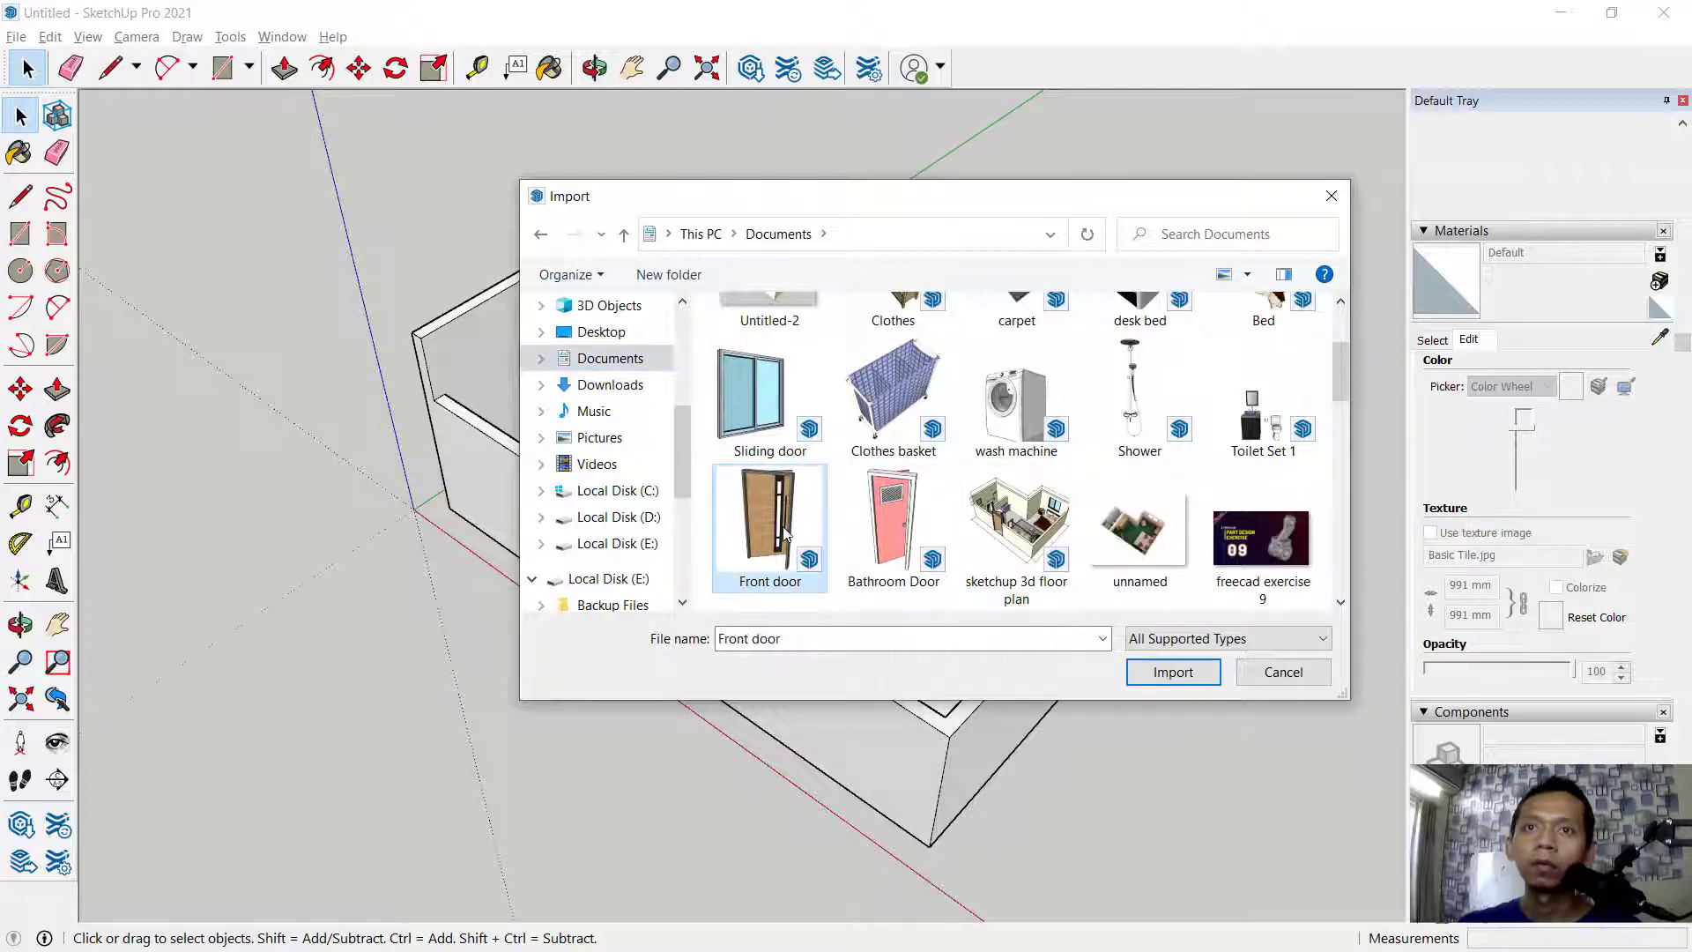
click(1172, 672)
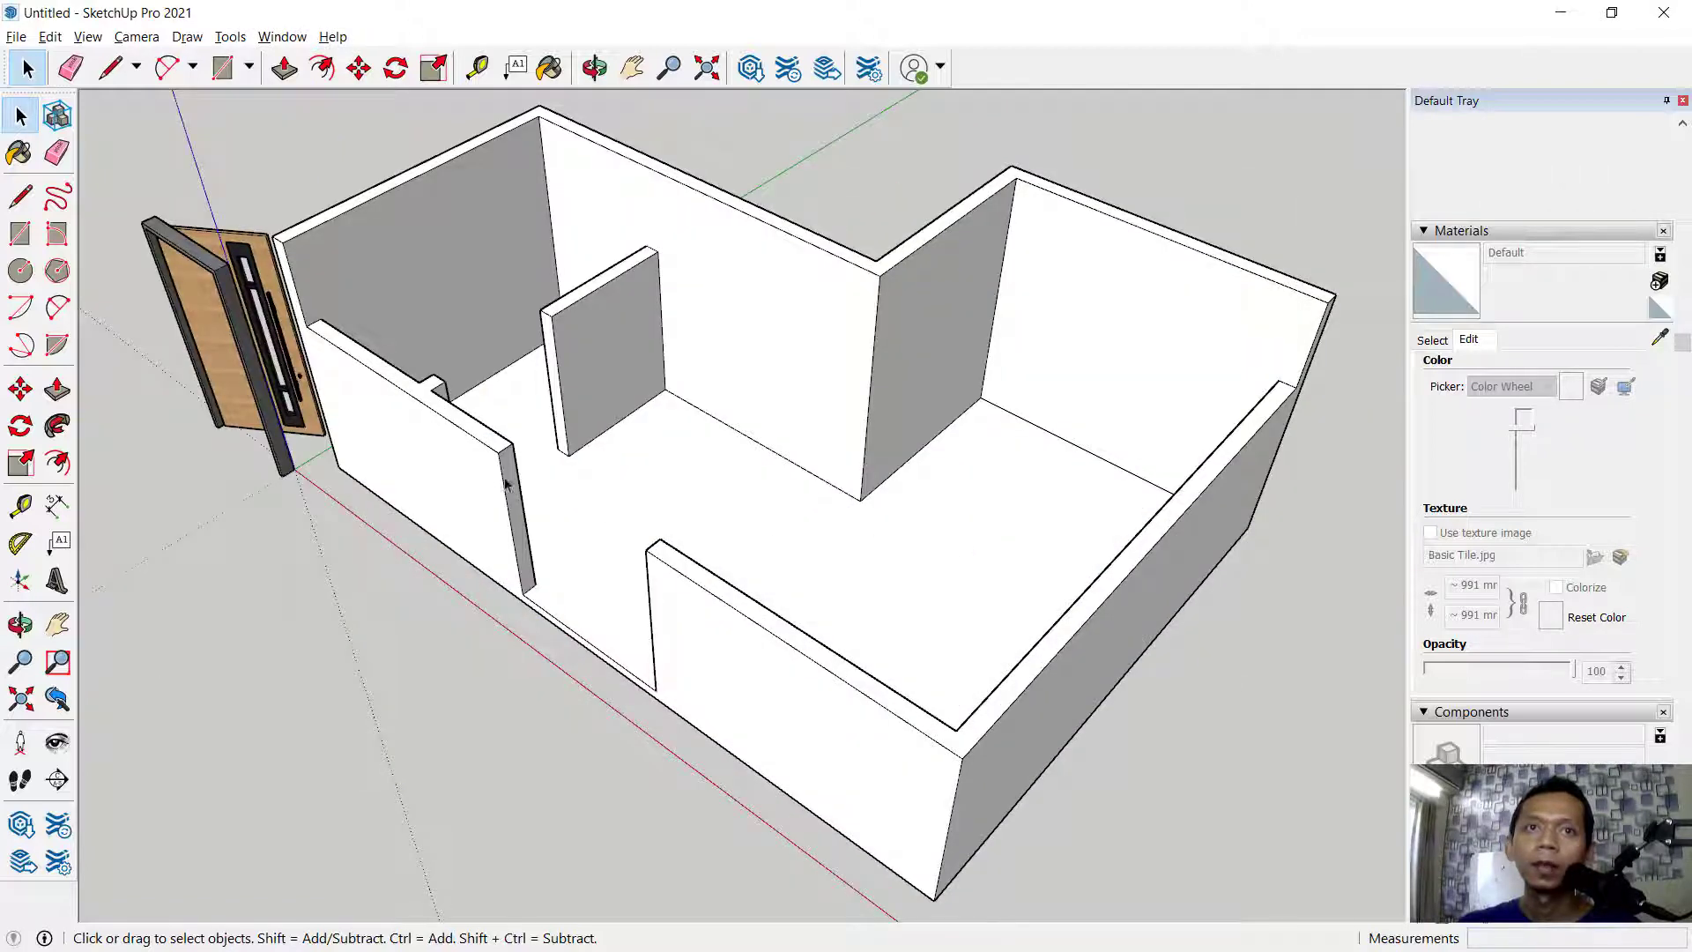
Move the front door by its bottom corner into the wall's doorway opening
middle_drag(245, 487, 758, 551)
click(538, 776)
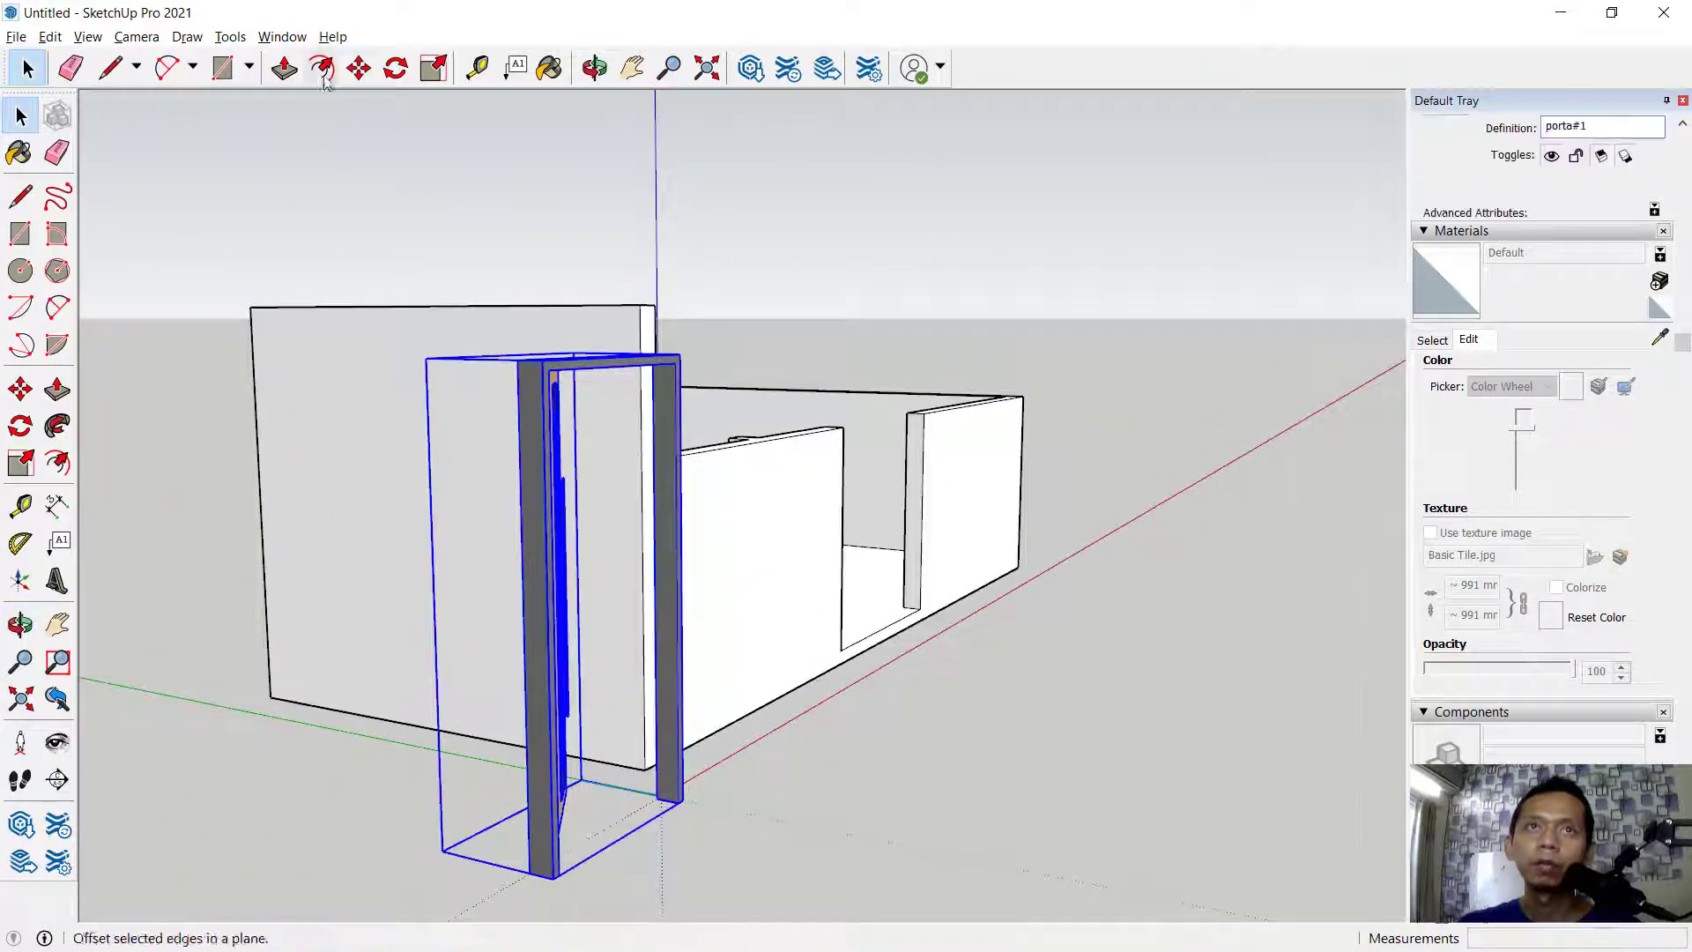
click(358, 69)
scroll(558, 877, up, 2)
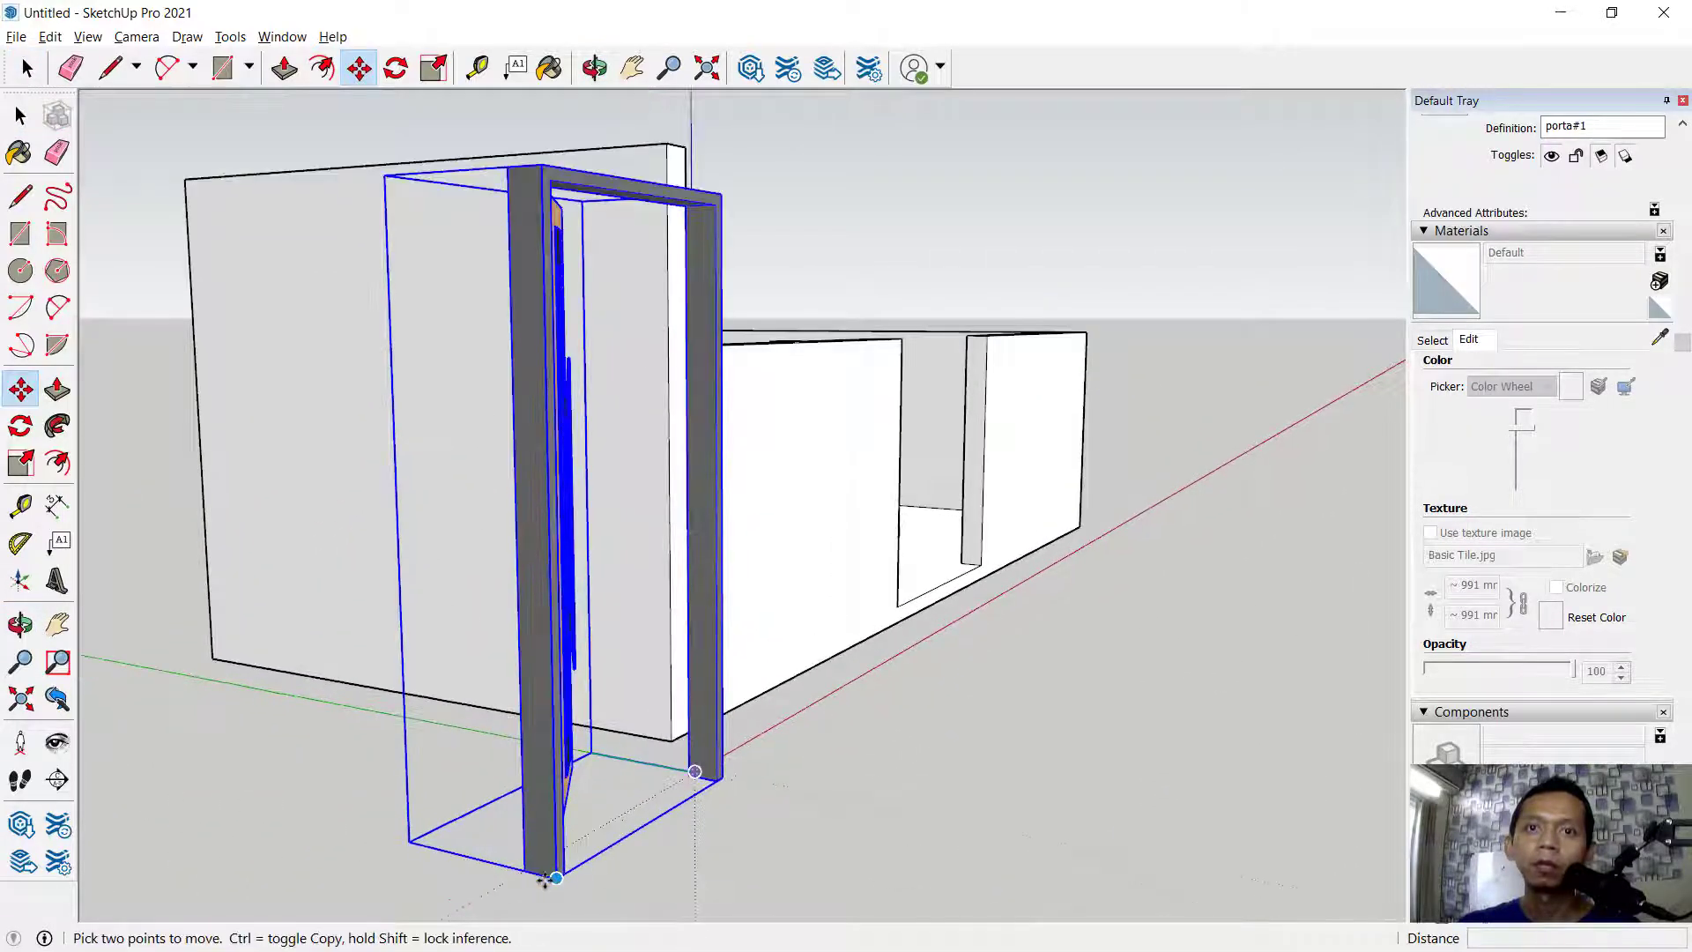
scroll(535, 875, up, 3)
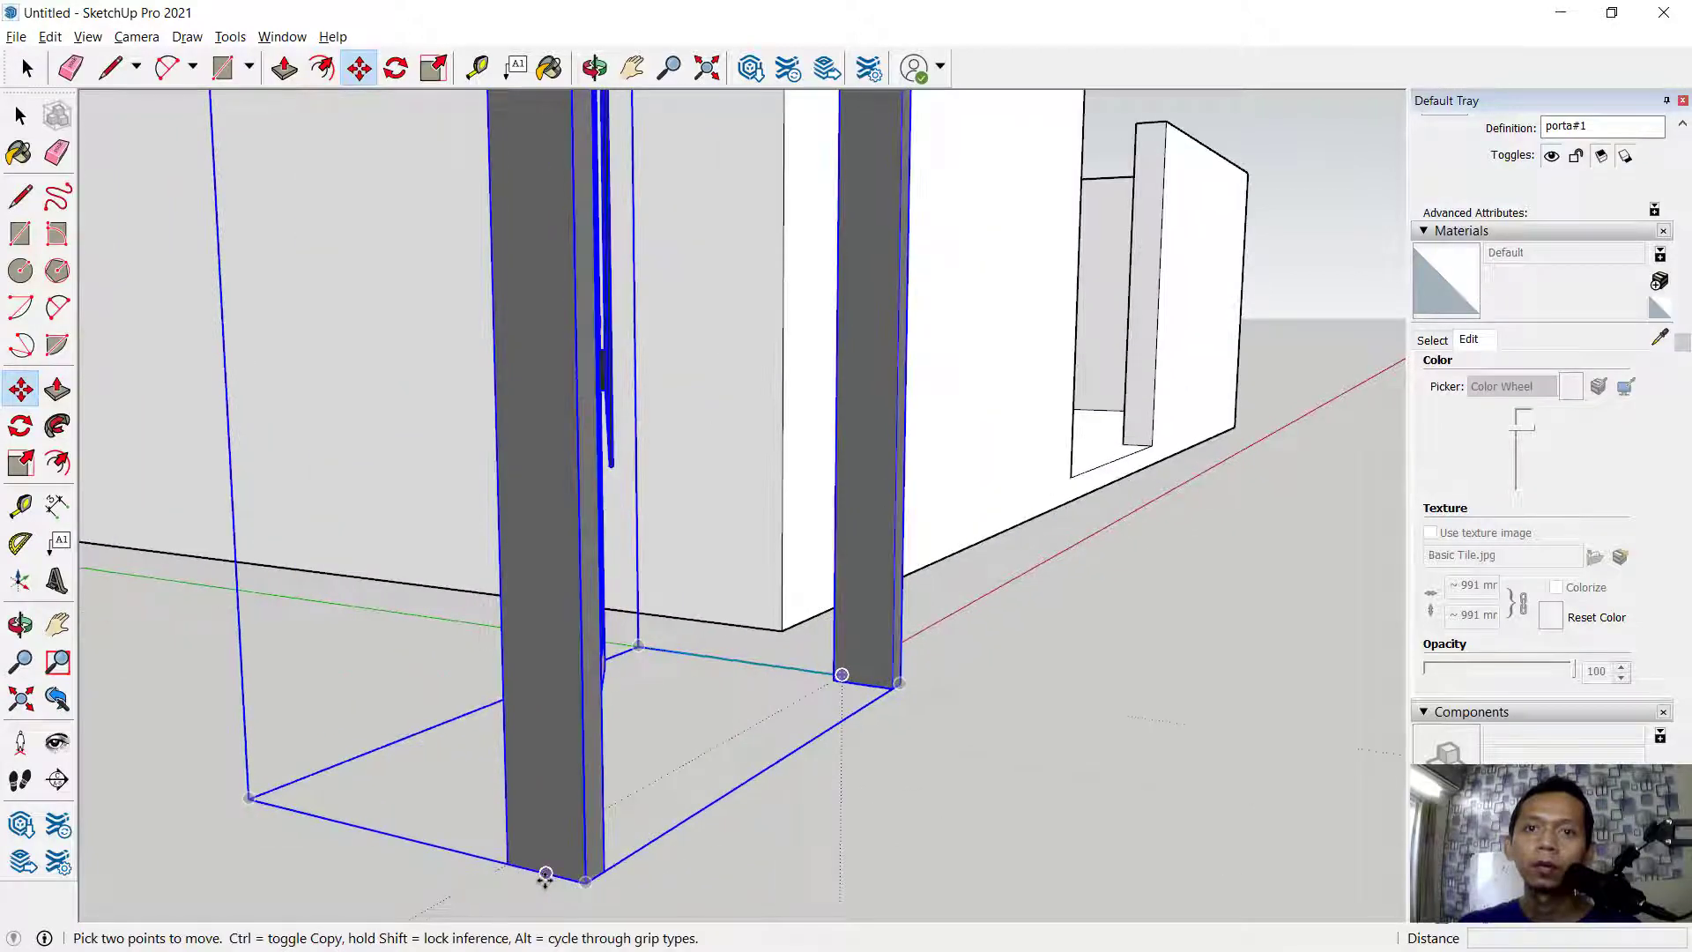
click(547, 873)
scroll(876, 578, down, 5)
middle_drag(875, 578, 529, 717)
scroll(636, 585, up, 5)
scroll(634, 583, up, 5)
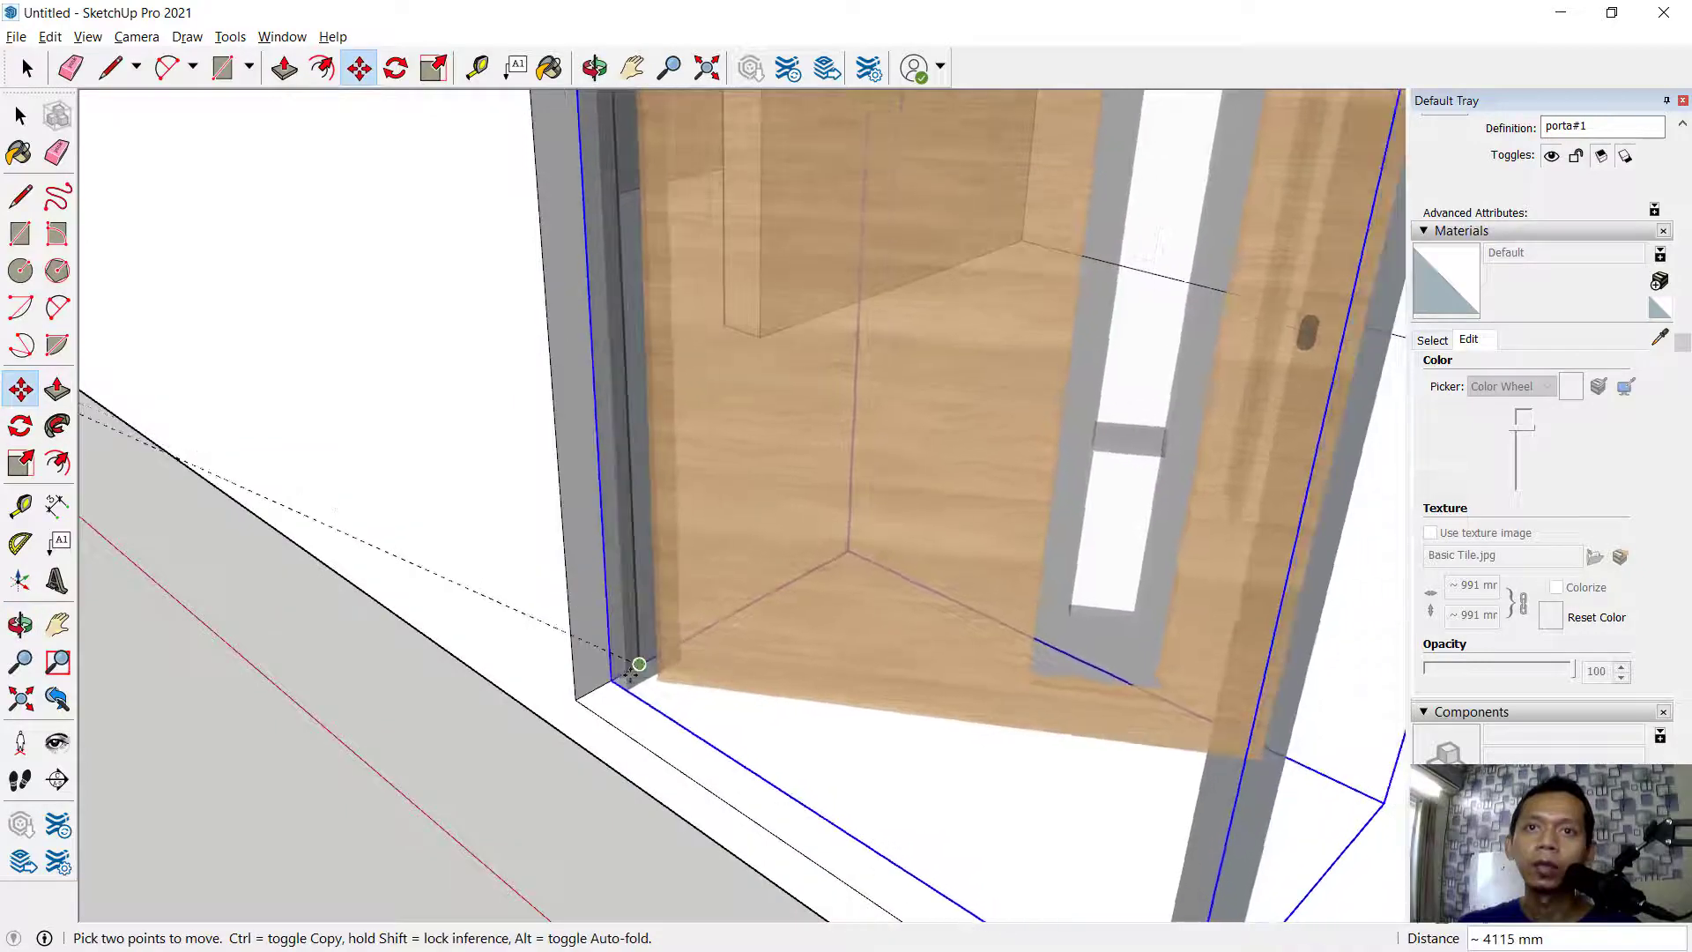
click(634, 681)
scroll(633, 680, down, 10)
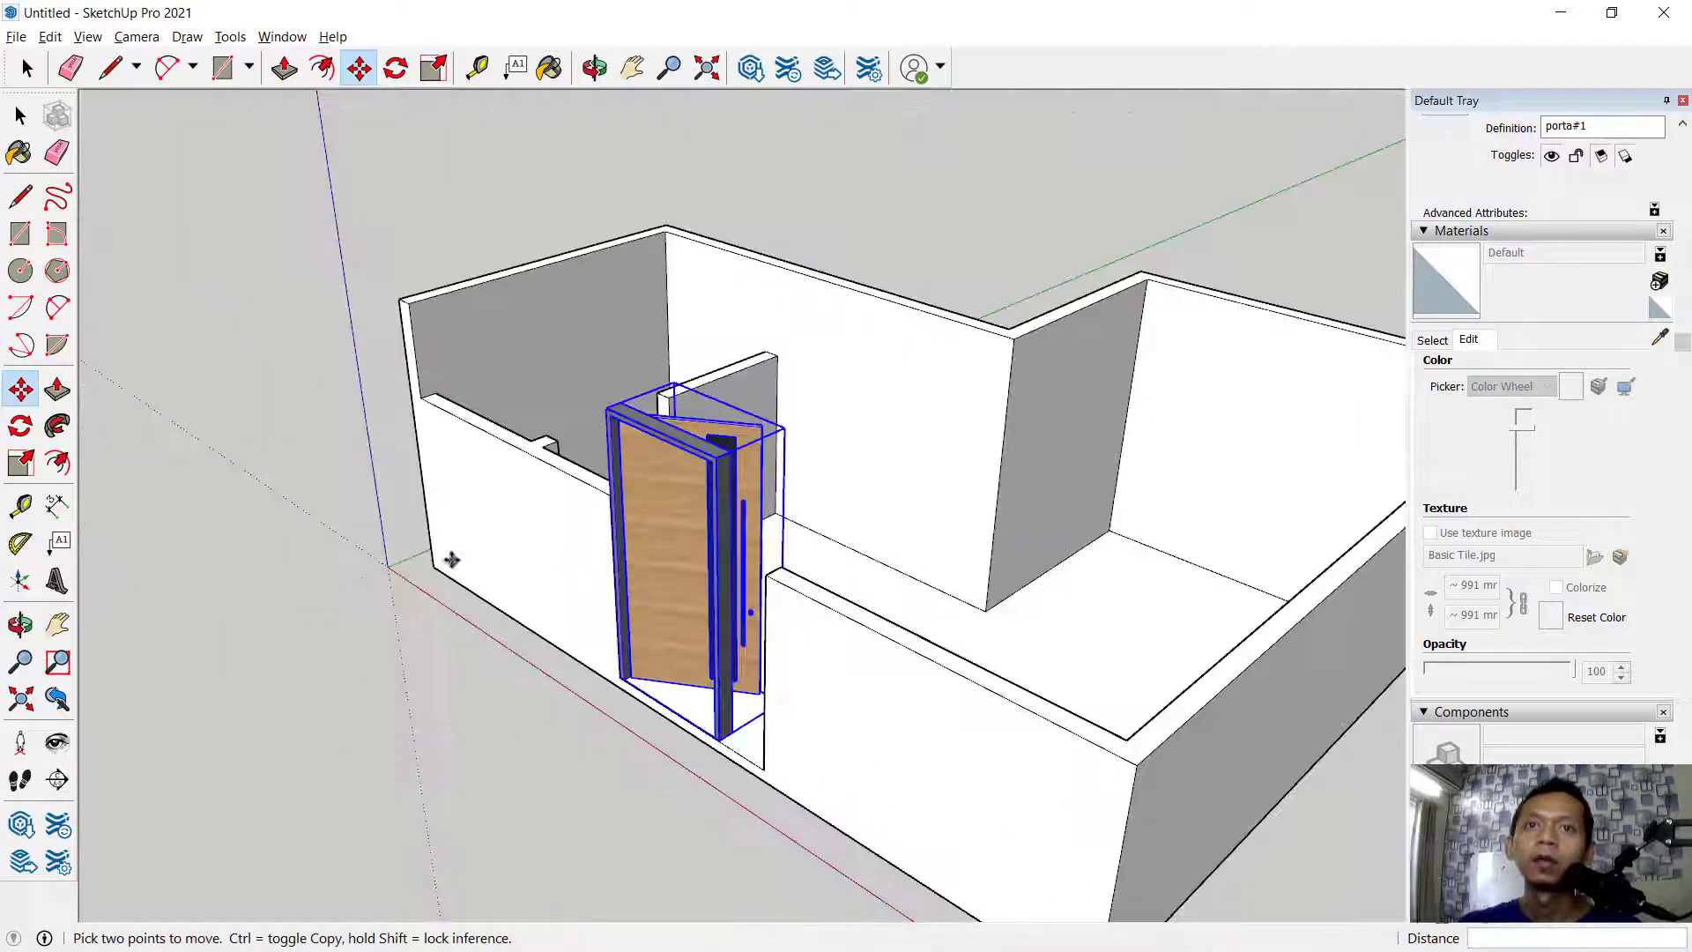
key(space)
Make all the connected L-shaped room walls one group, then clear the selection
triple_click(950, 408)
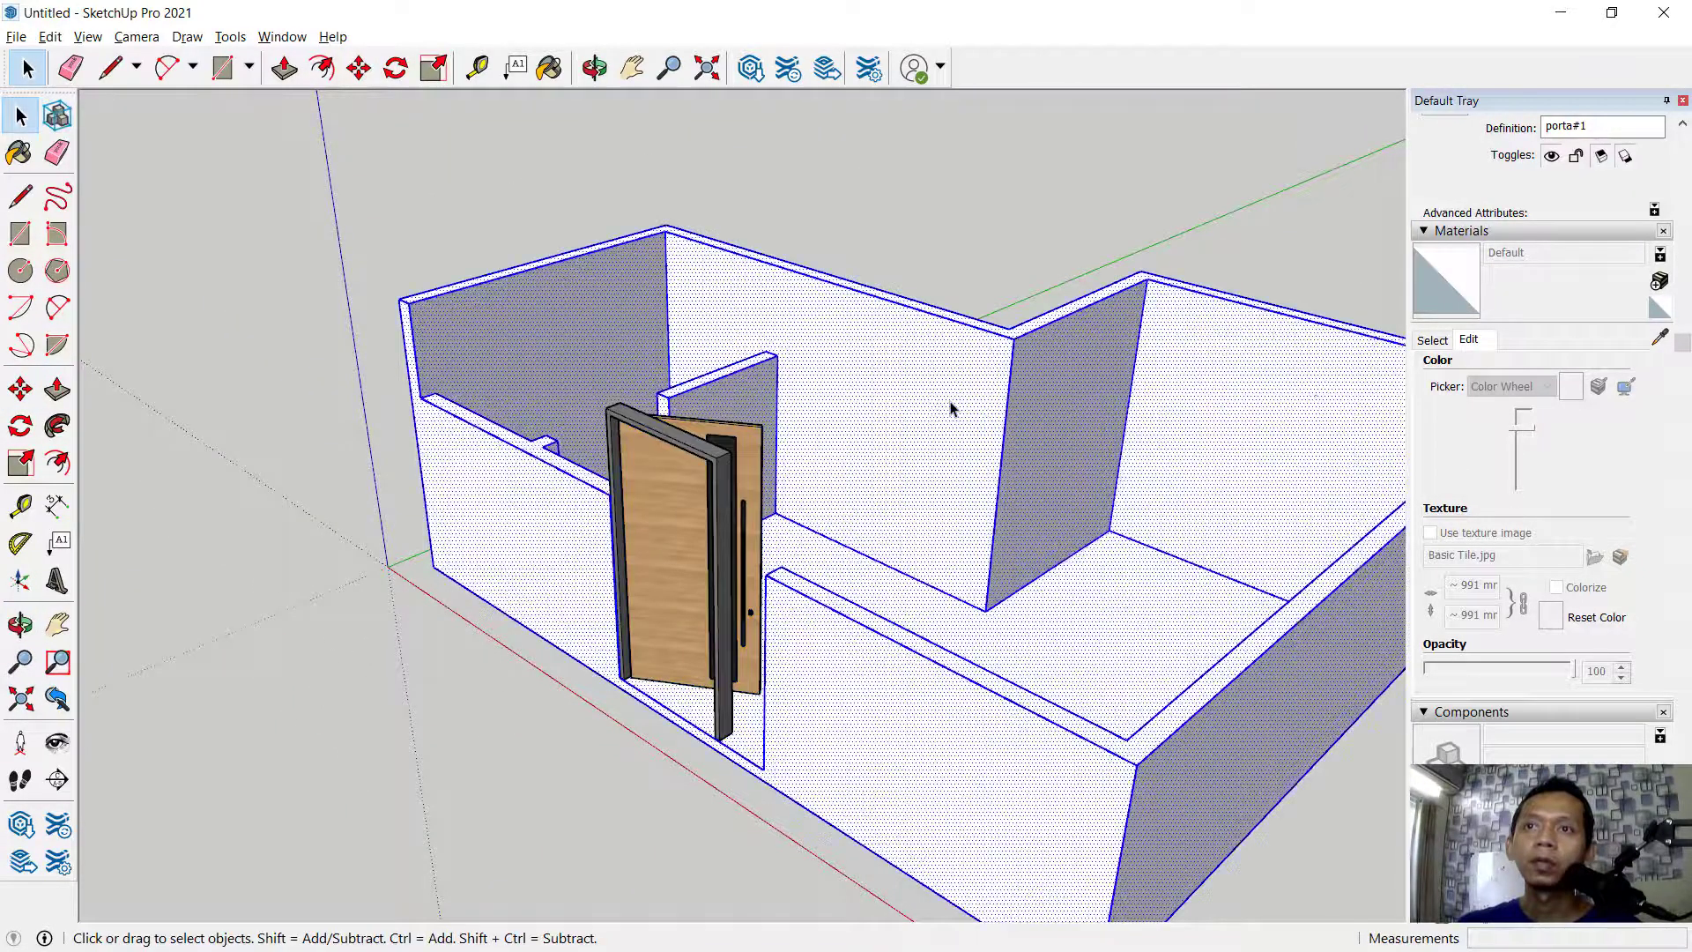
right_click(950, 408)
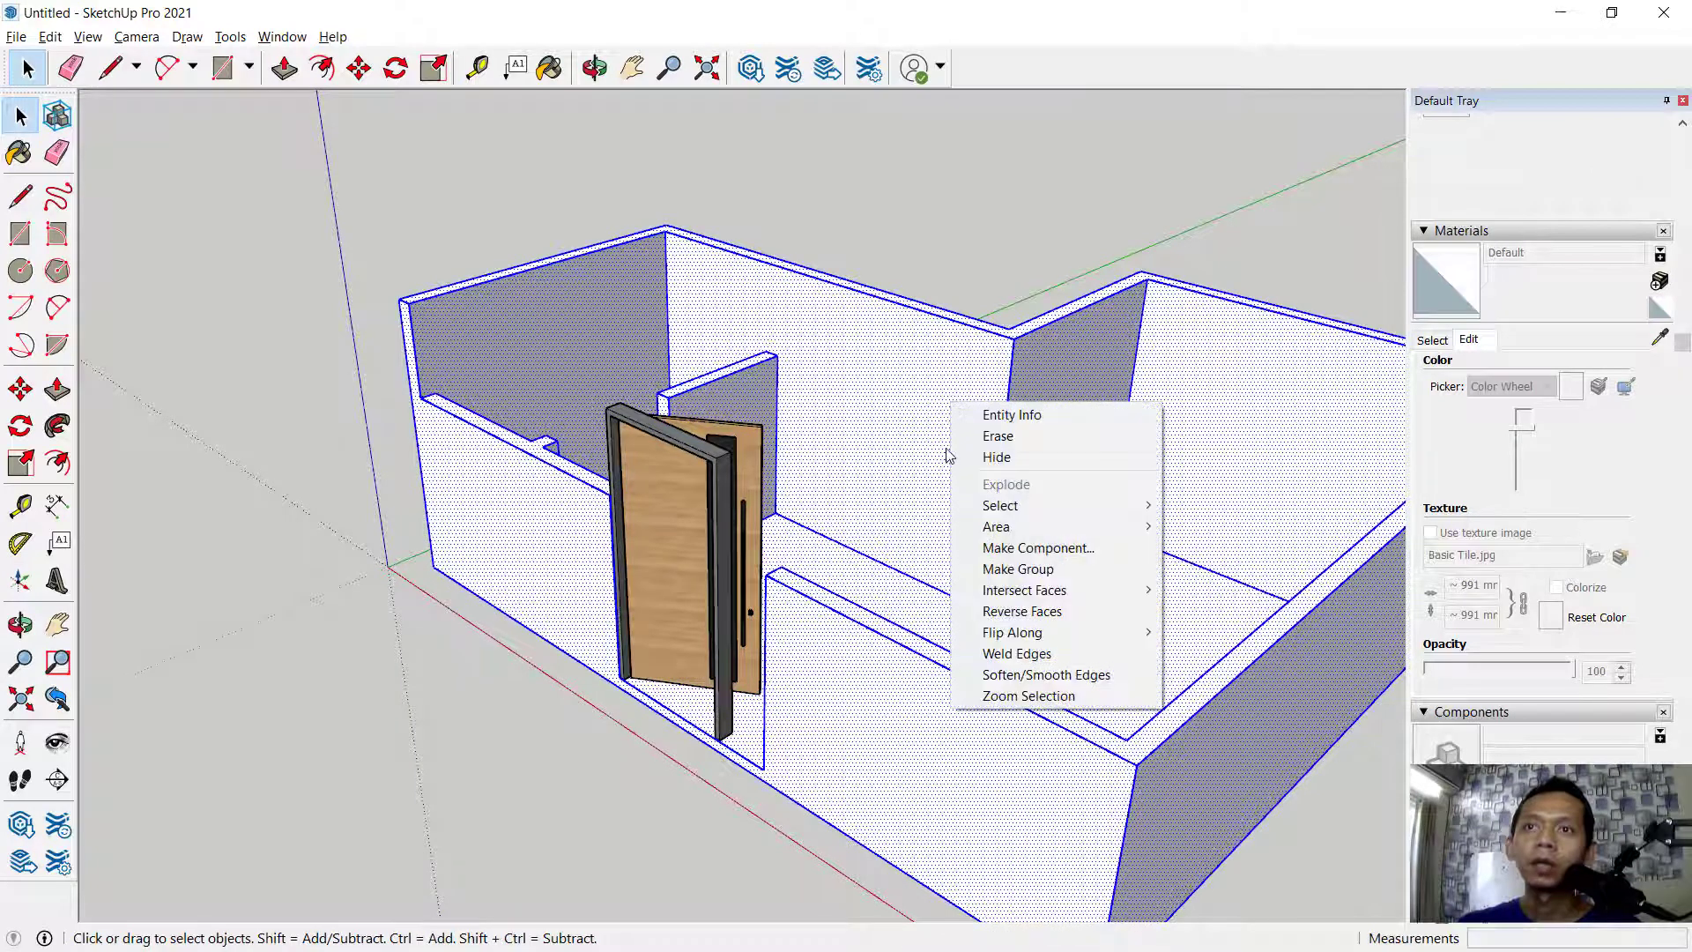
click(1042, 577)
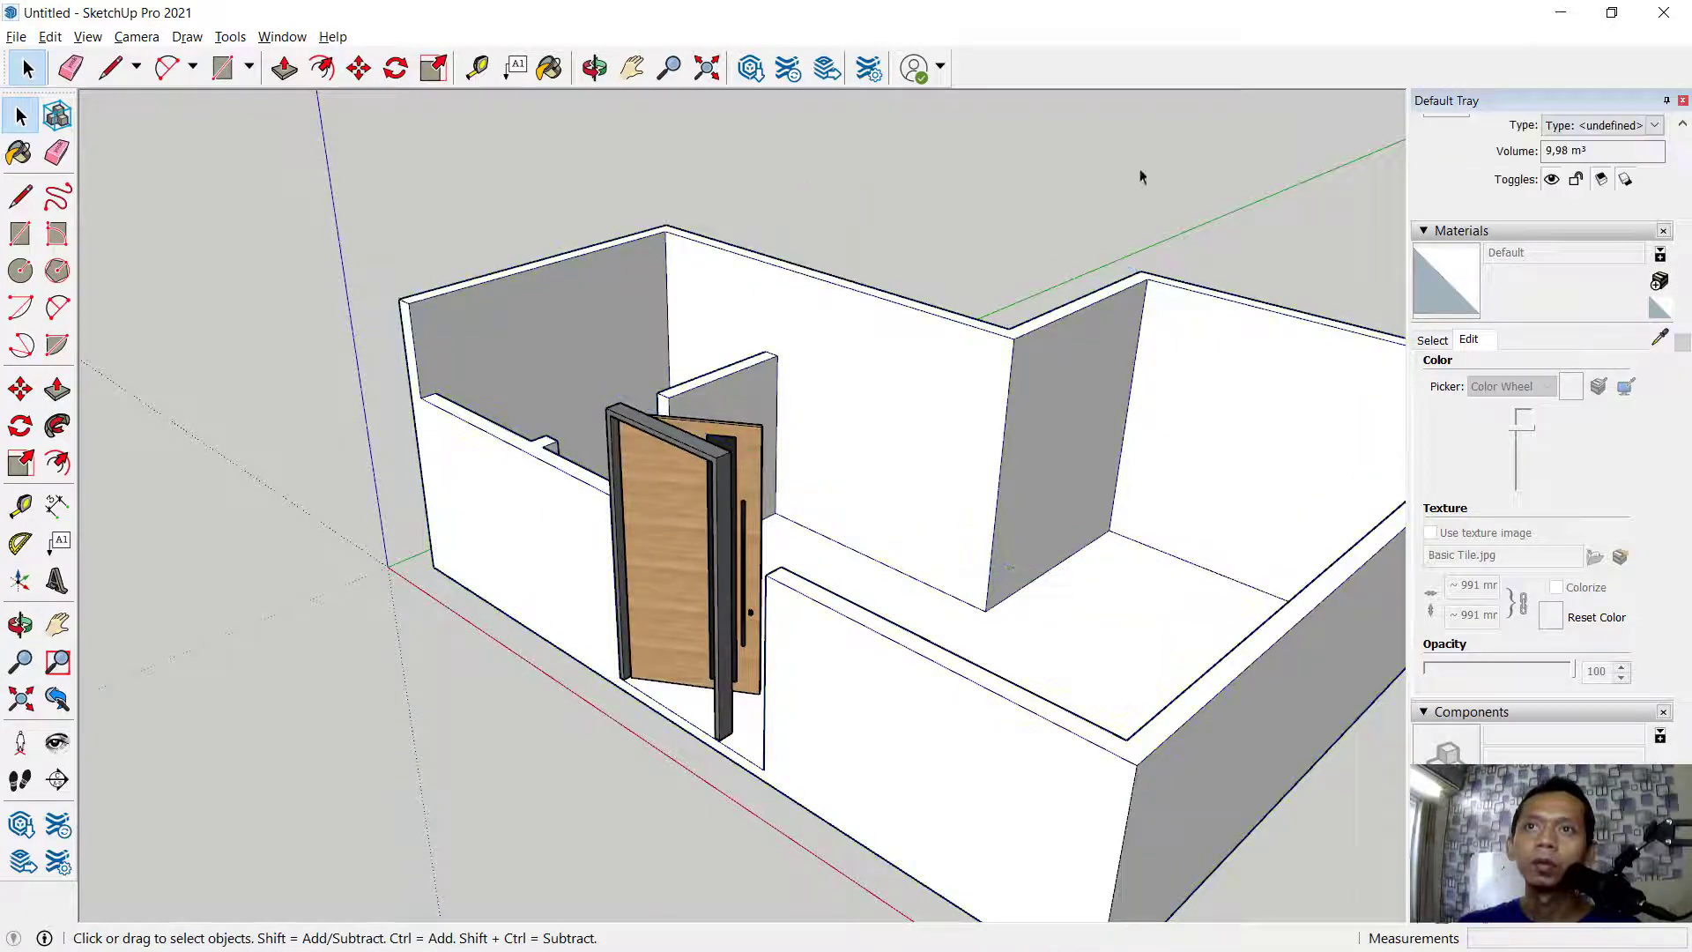
click(698, 515)
middle_drag(698, 516, 1035, 252)
click(1034, 252)
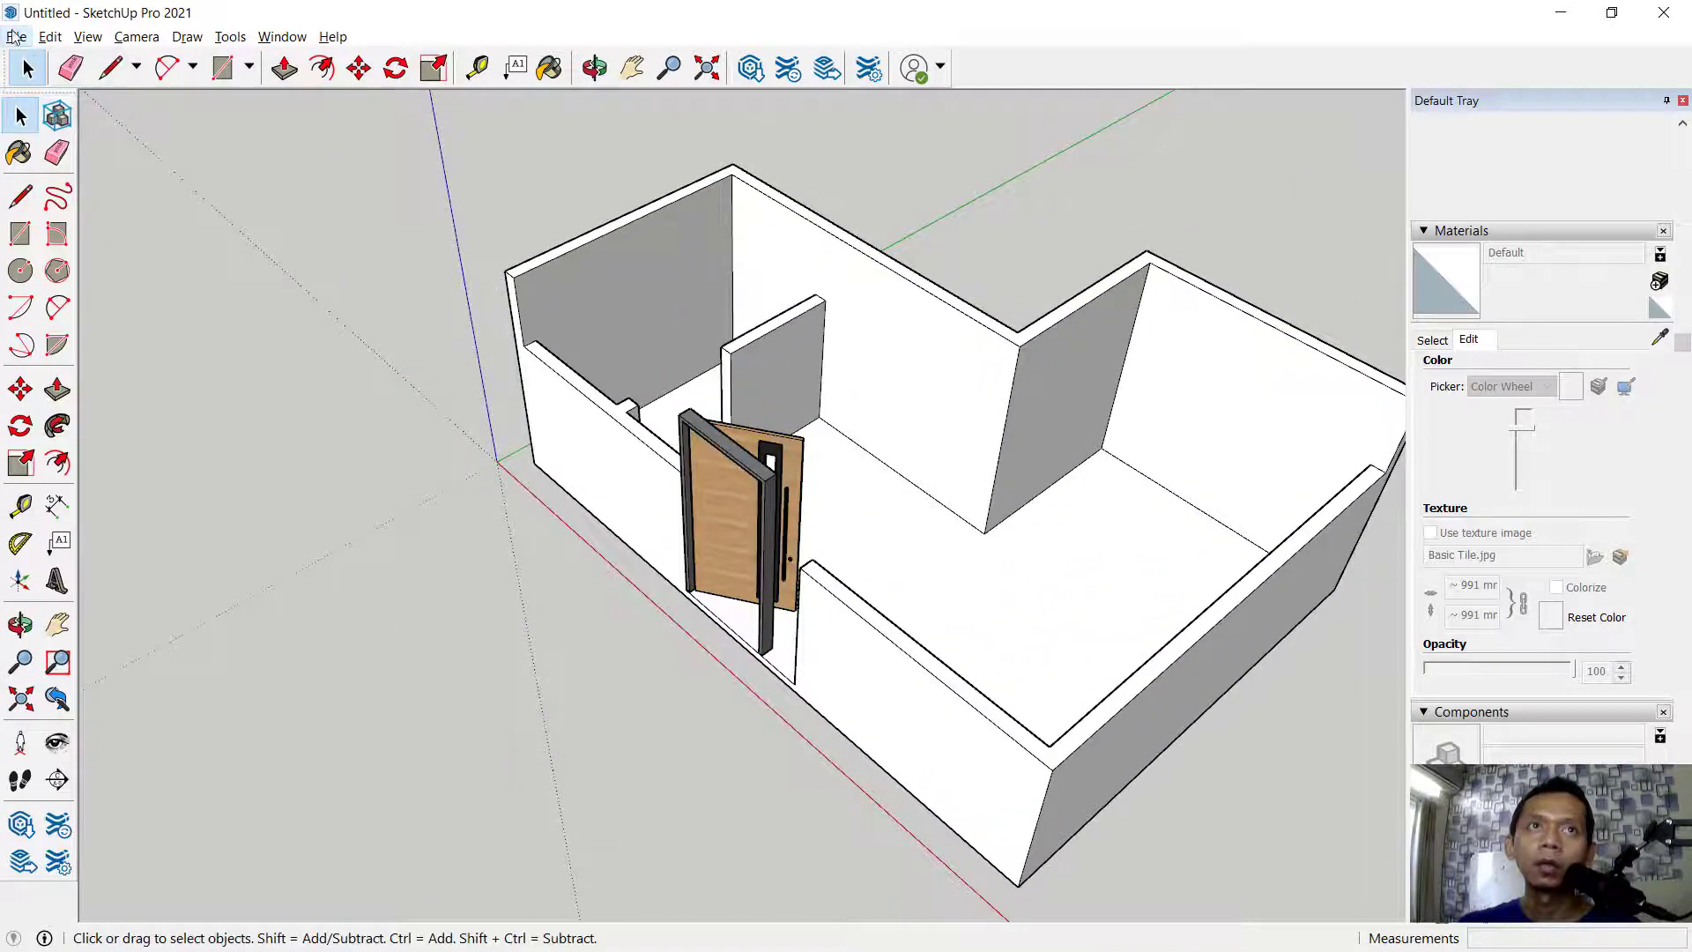
Import the pink Bathroom Door model
click(16, 36)
click(81, 361)
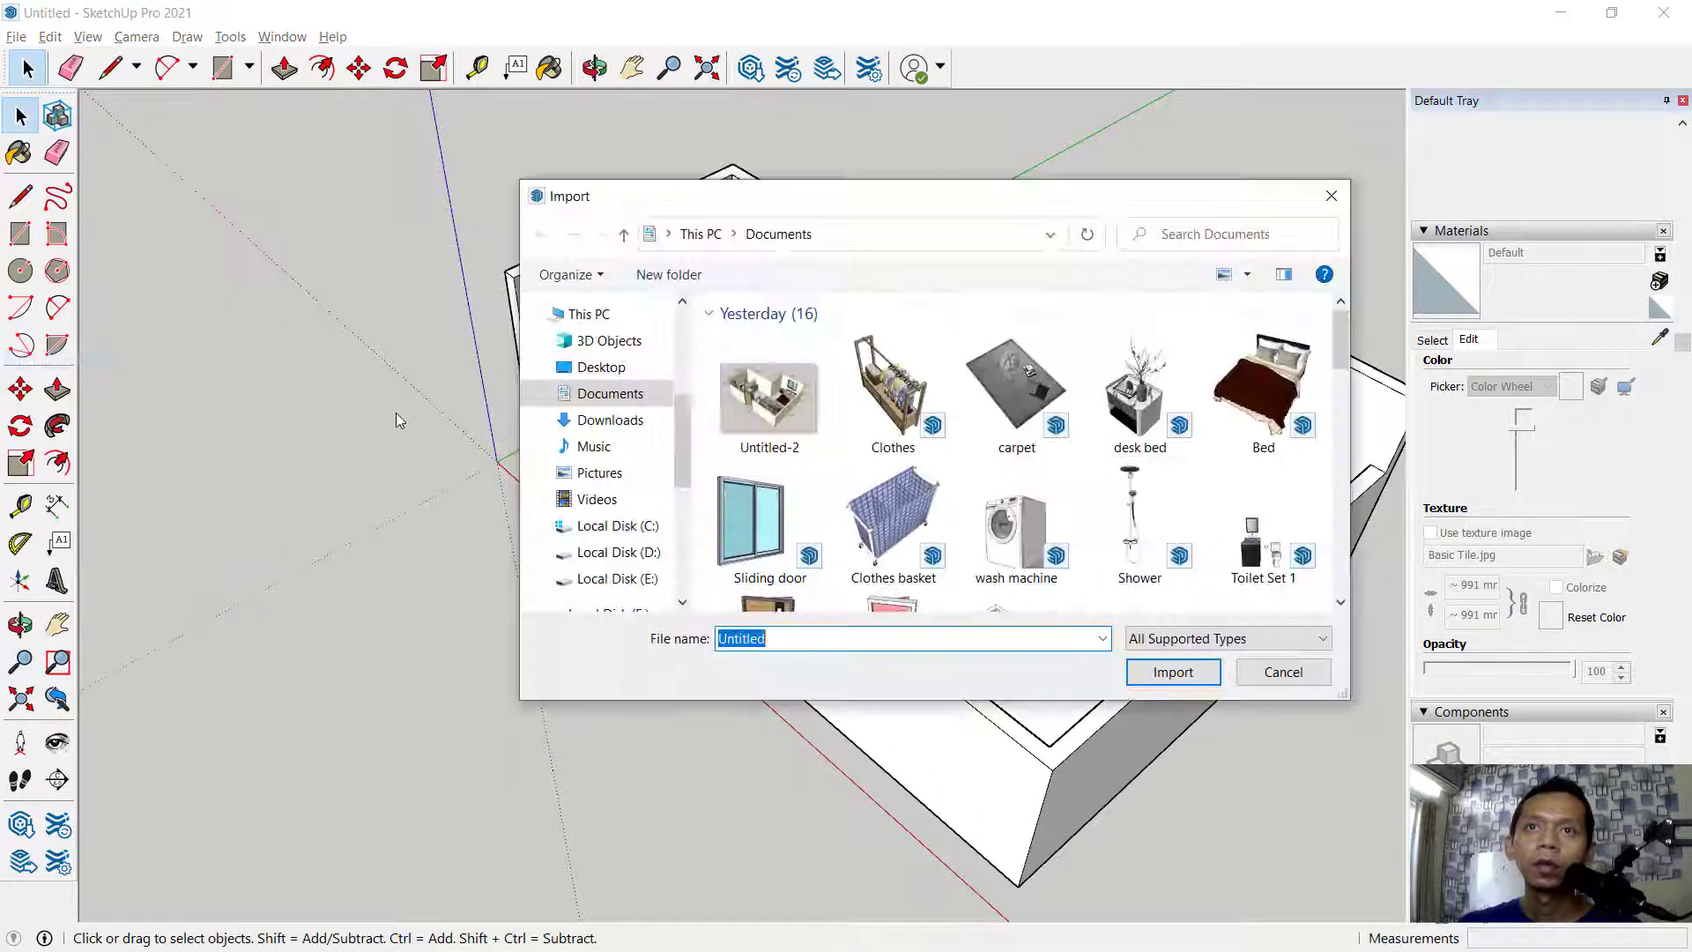
click(892, 607)
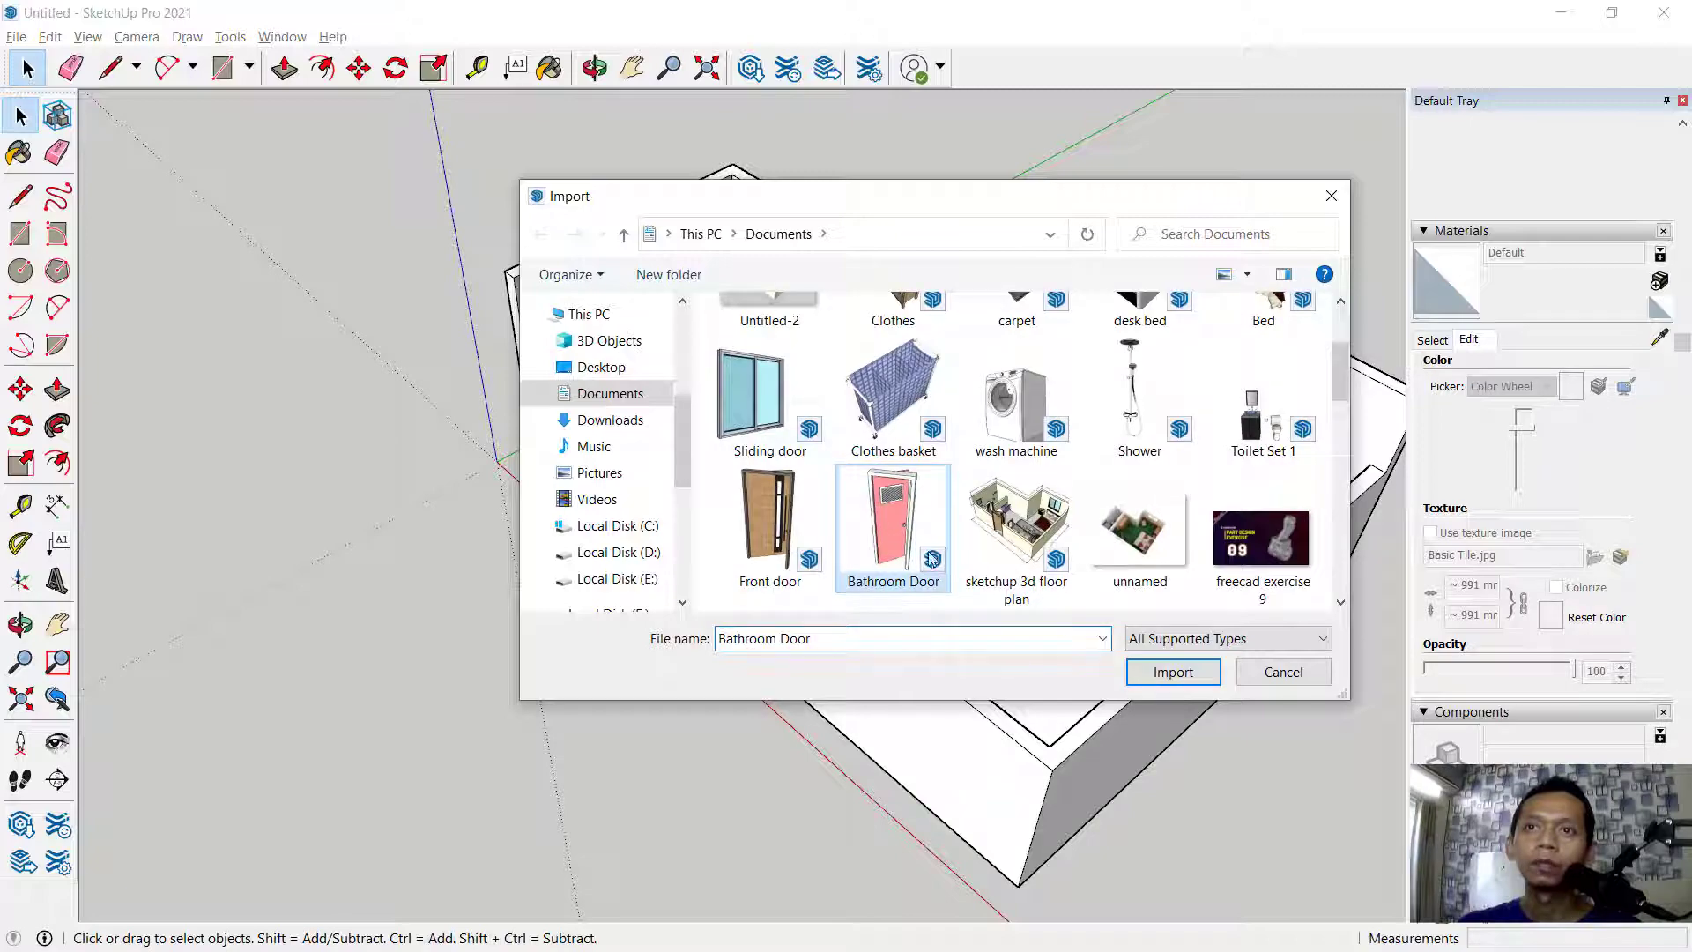
click(1172, 672)
Rotate the bathroom door 90° about its base, starting from the red axis
middle_drag(799, 519, 857, 593)
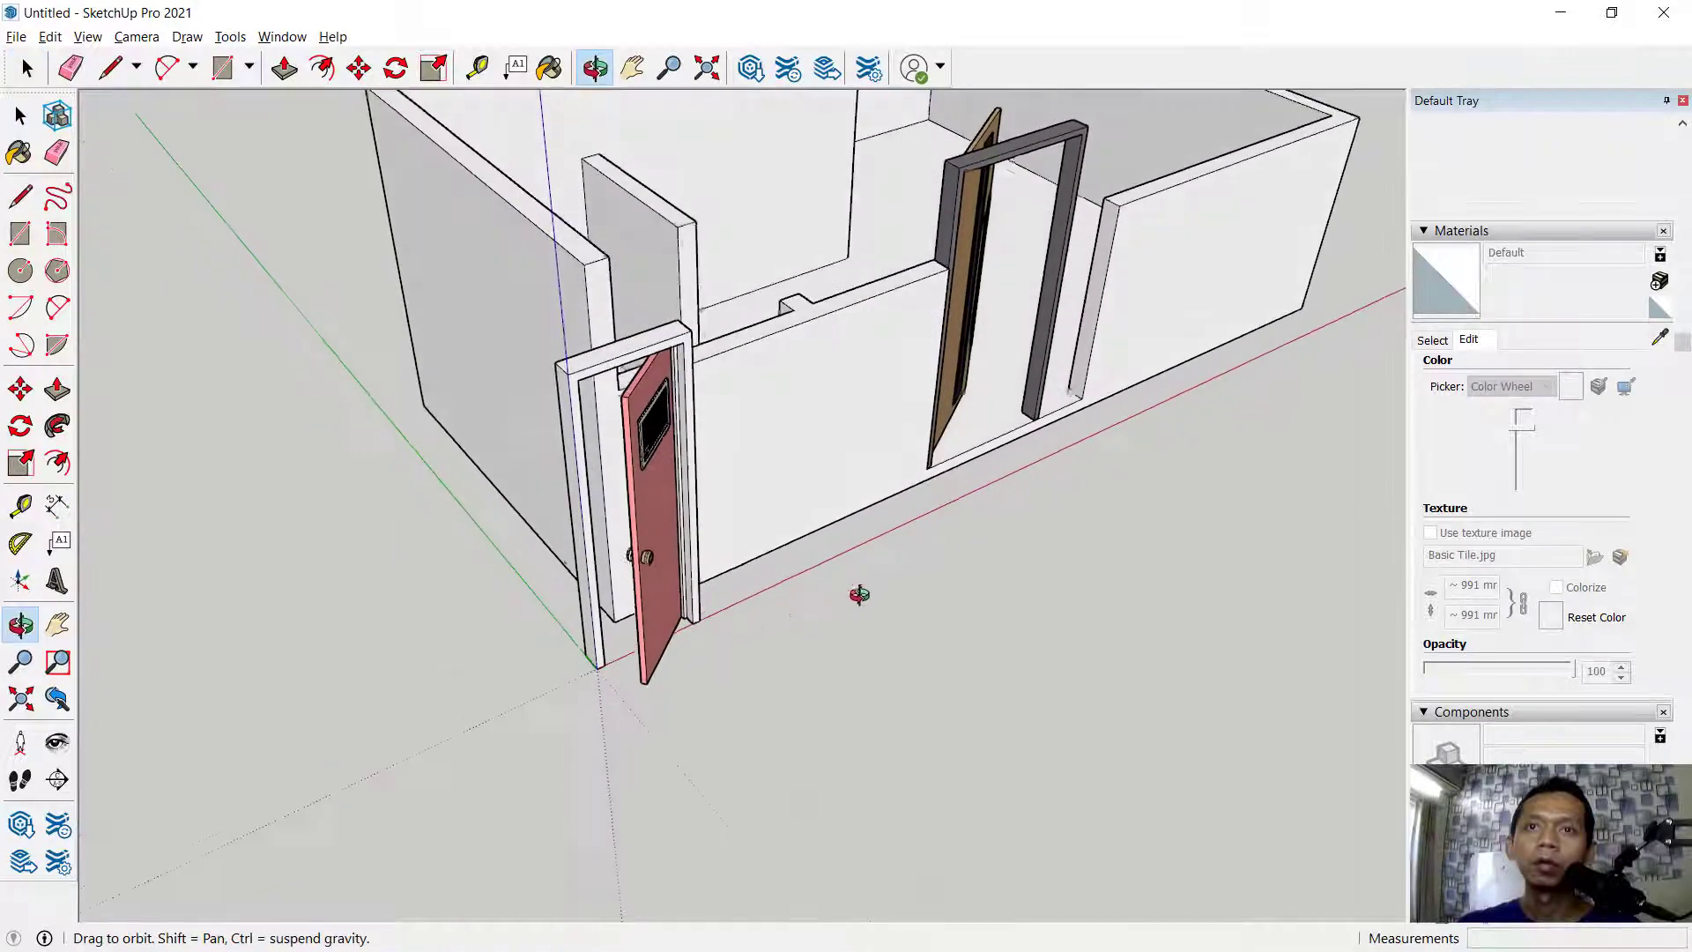
click(698, 620)
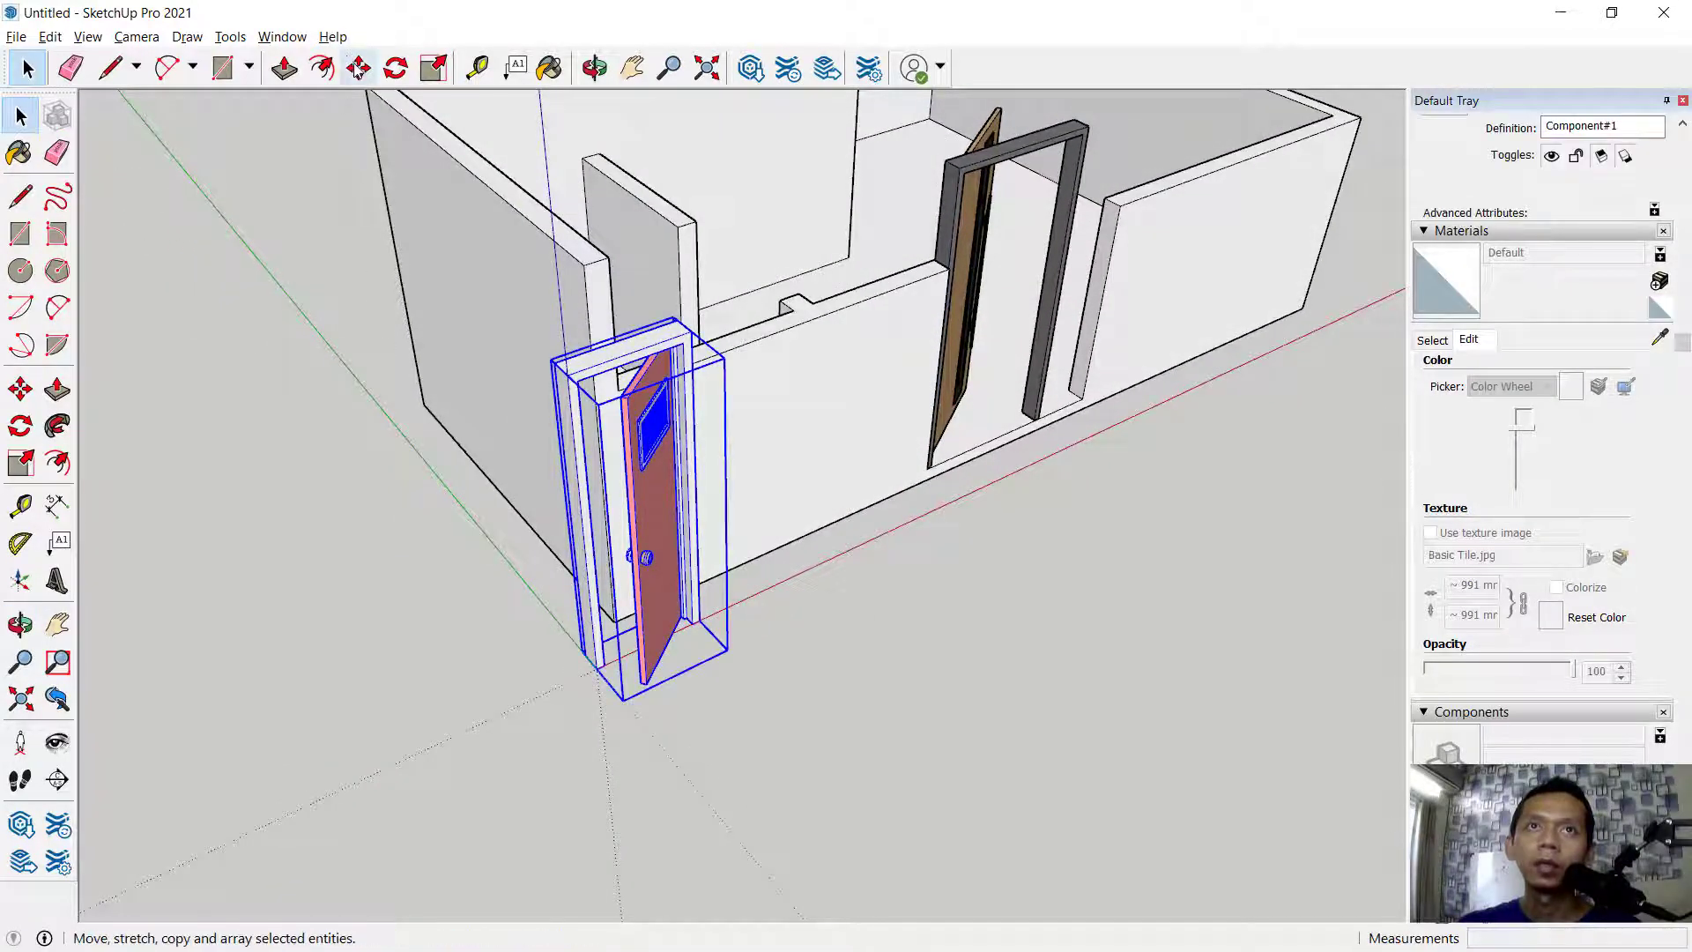
click(396, 68)
click(720, 701)
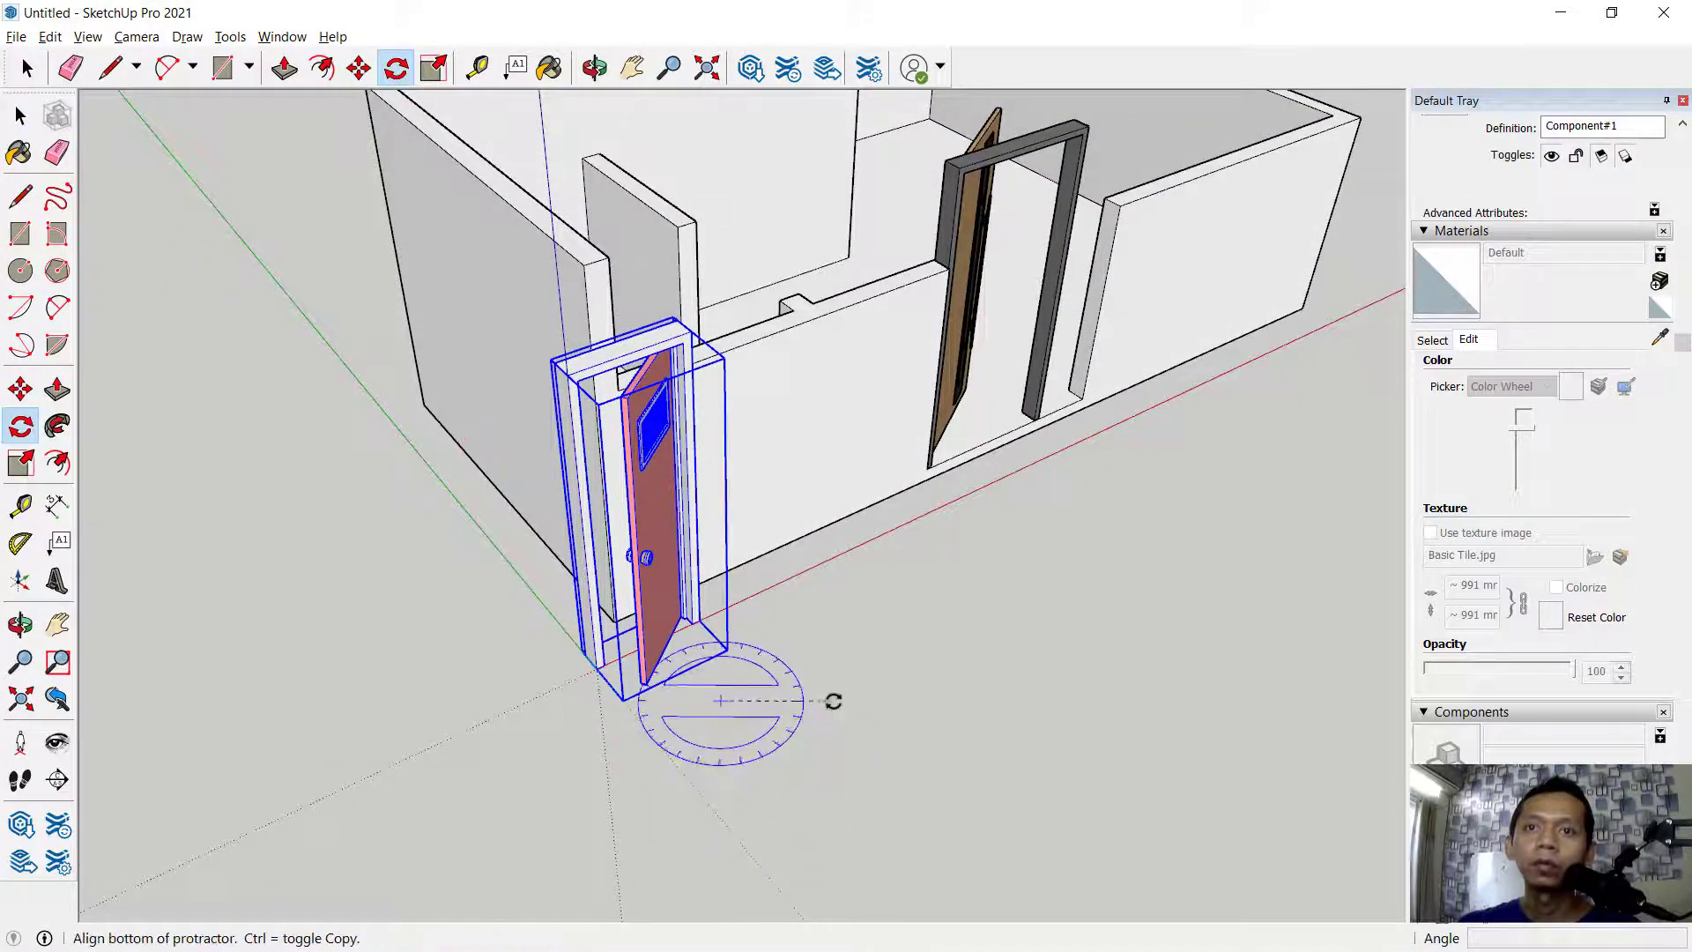
click(856, 622)
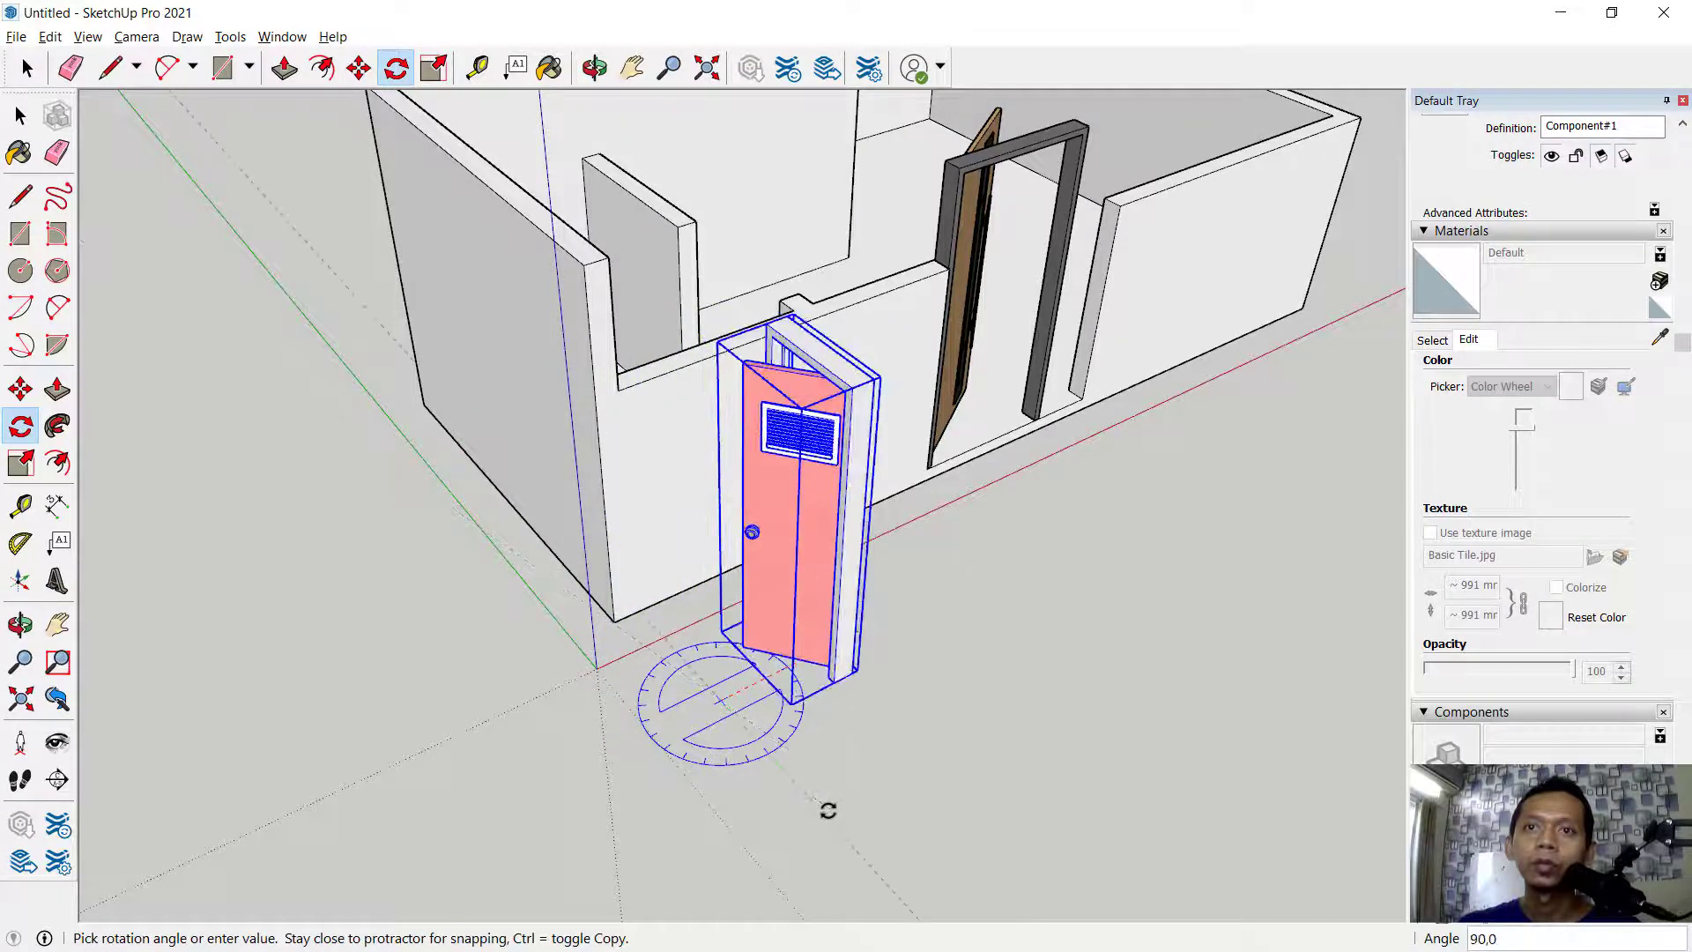
click(827, 811)
key(space)
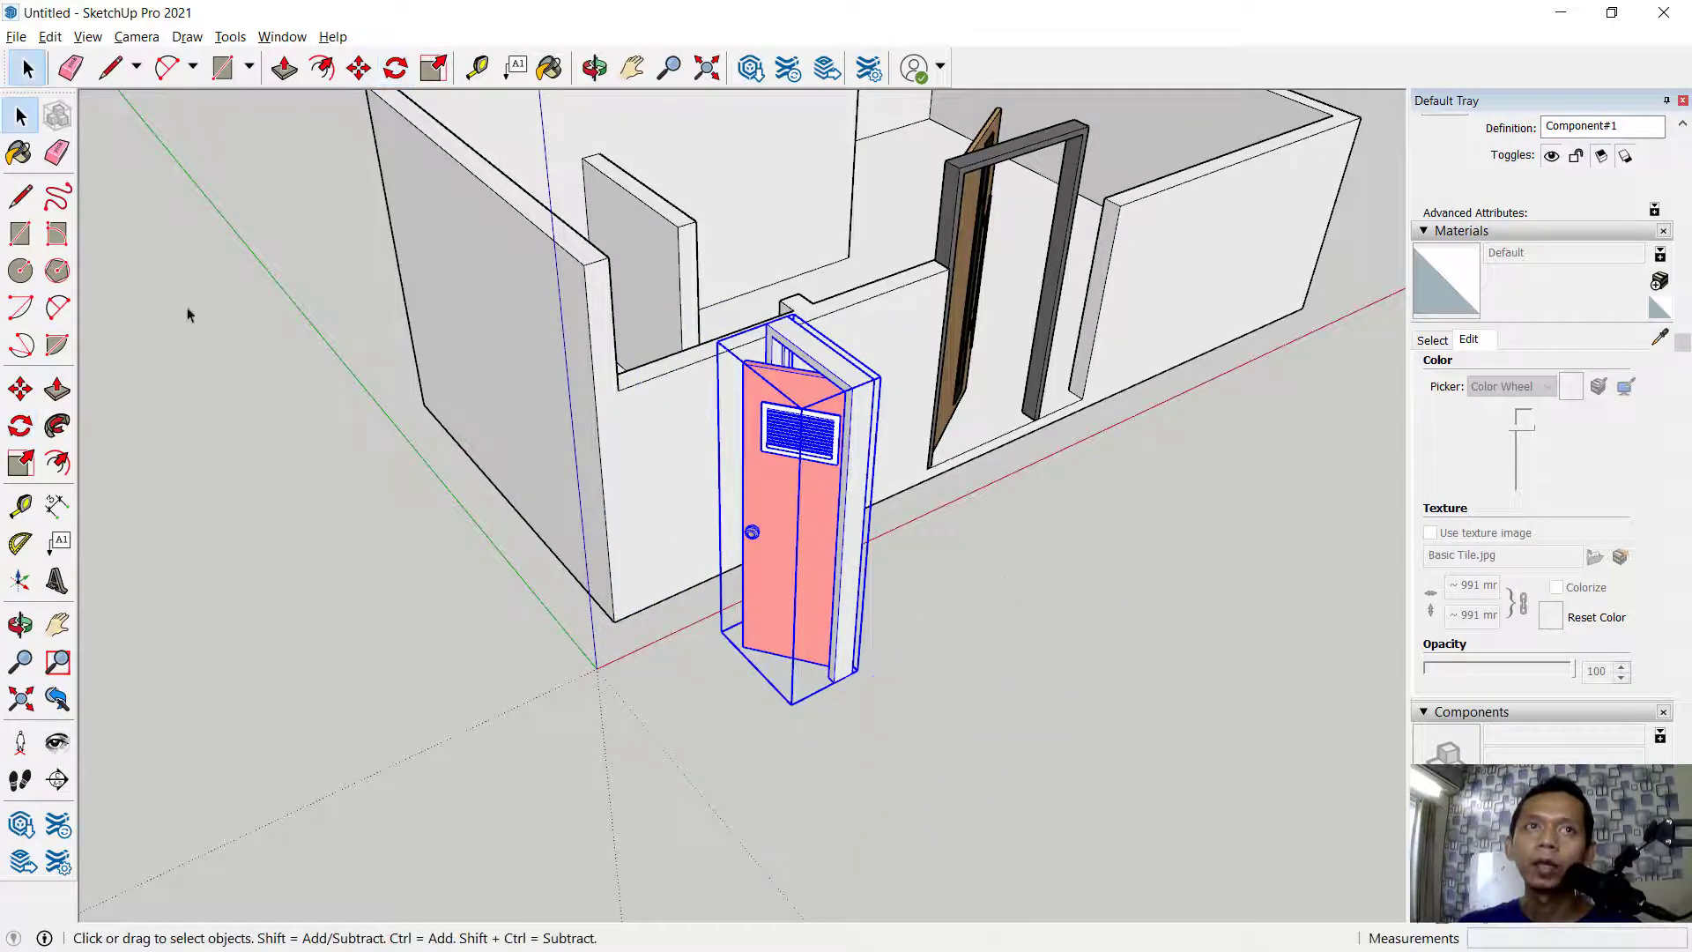
Move the bathroom door by its bottom corner into the partition's door opening
click(359, 68)
scroll(843, 657, up, 3)
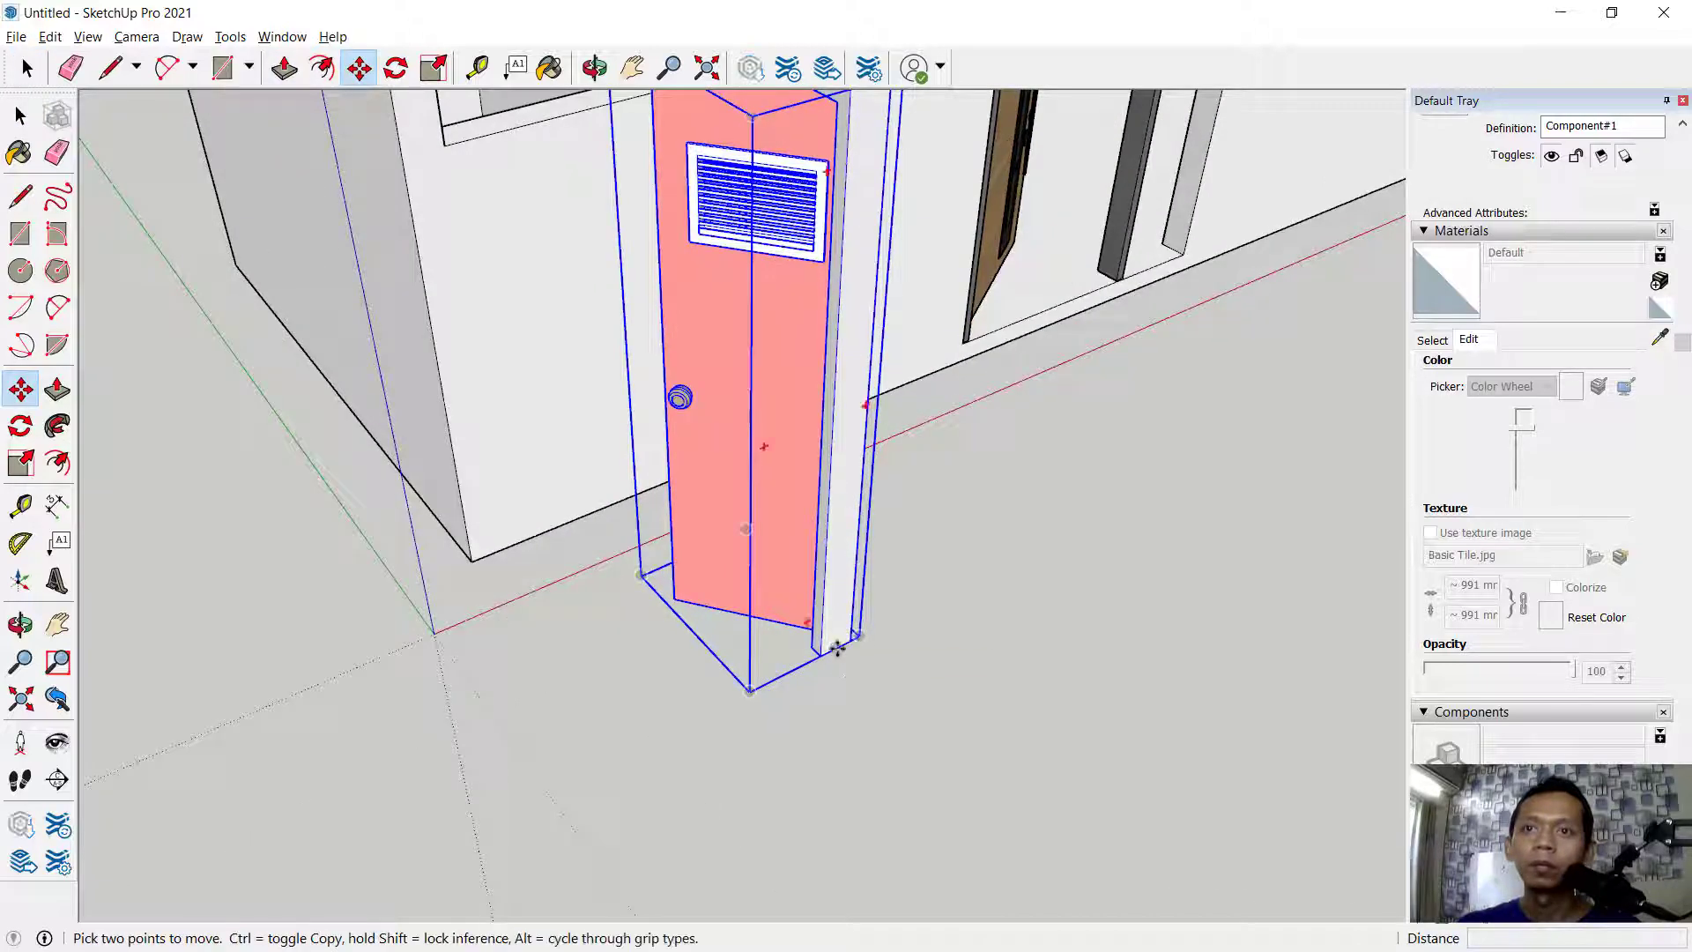
click(837, 648)
scroll(837, 647, down, 5)
middle_drag(907, 586, 634, 593)
scroll(585, 611, up, 5)
scroll(573, 631, up, 1)
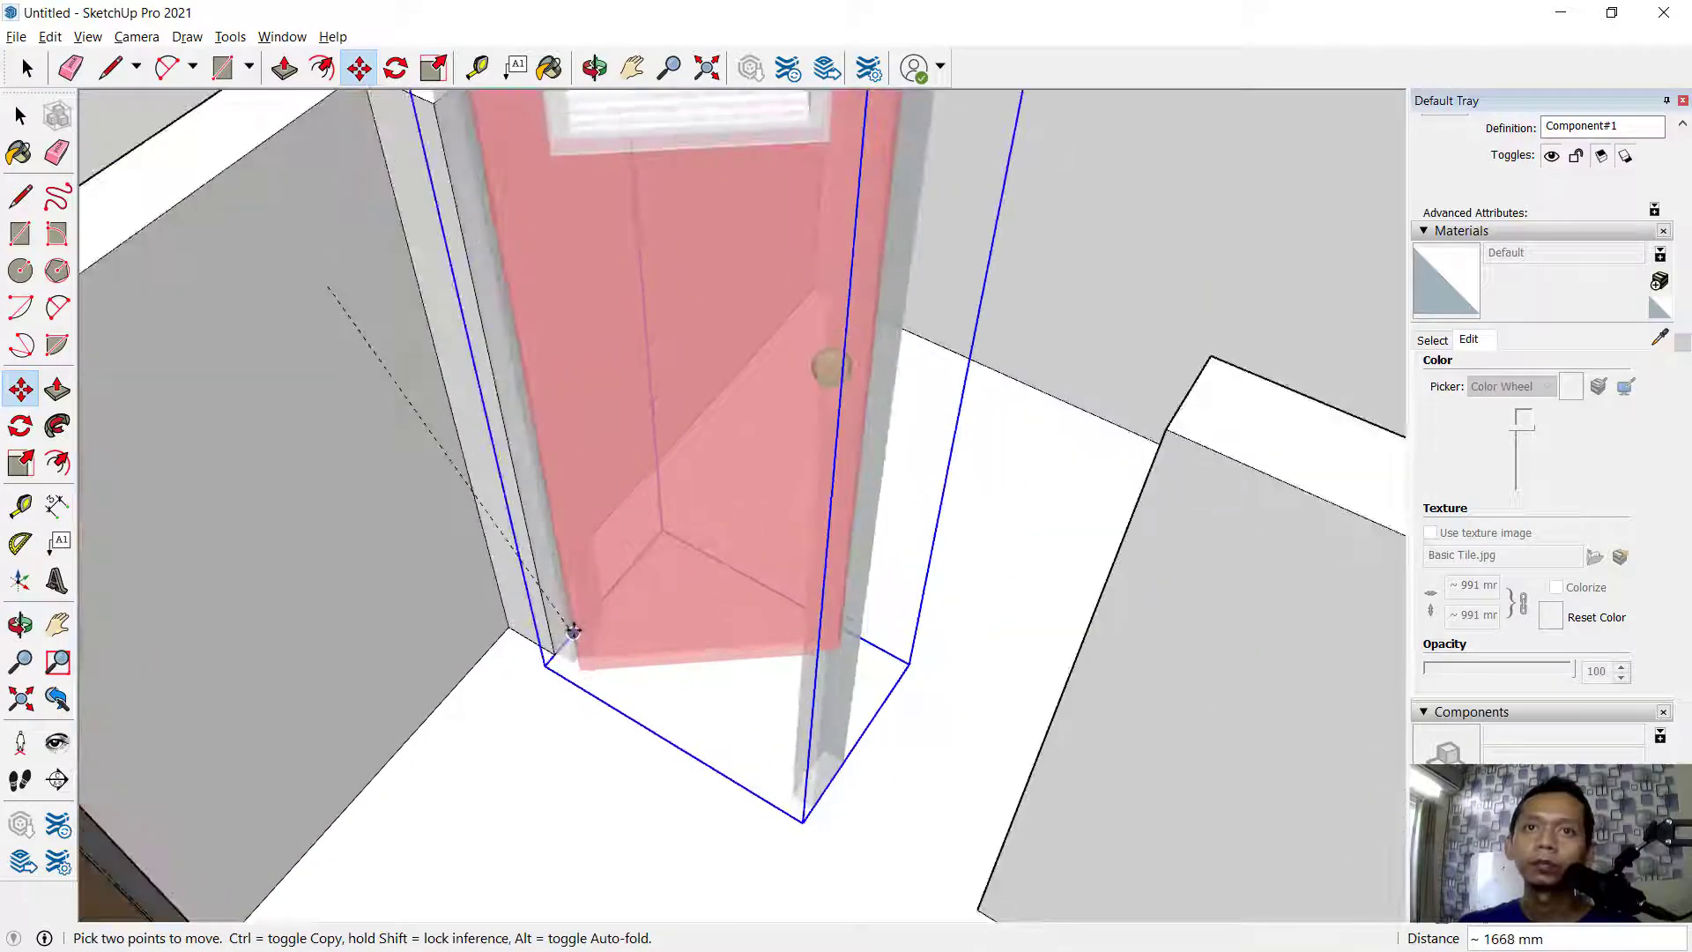
scroll(573, 631, down, 6)
middle_drag(623, 702, 1125, 593)
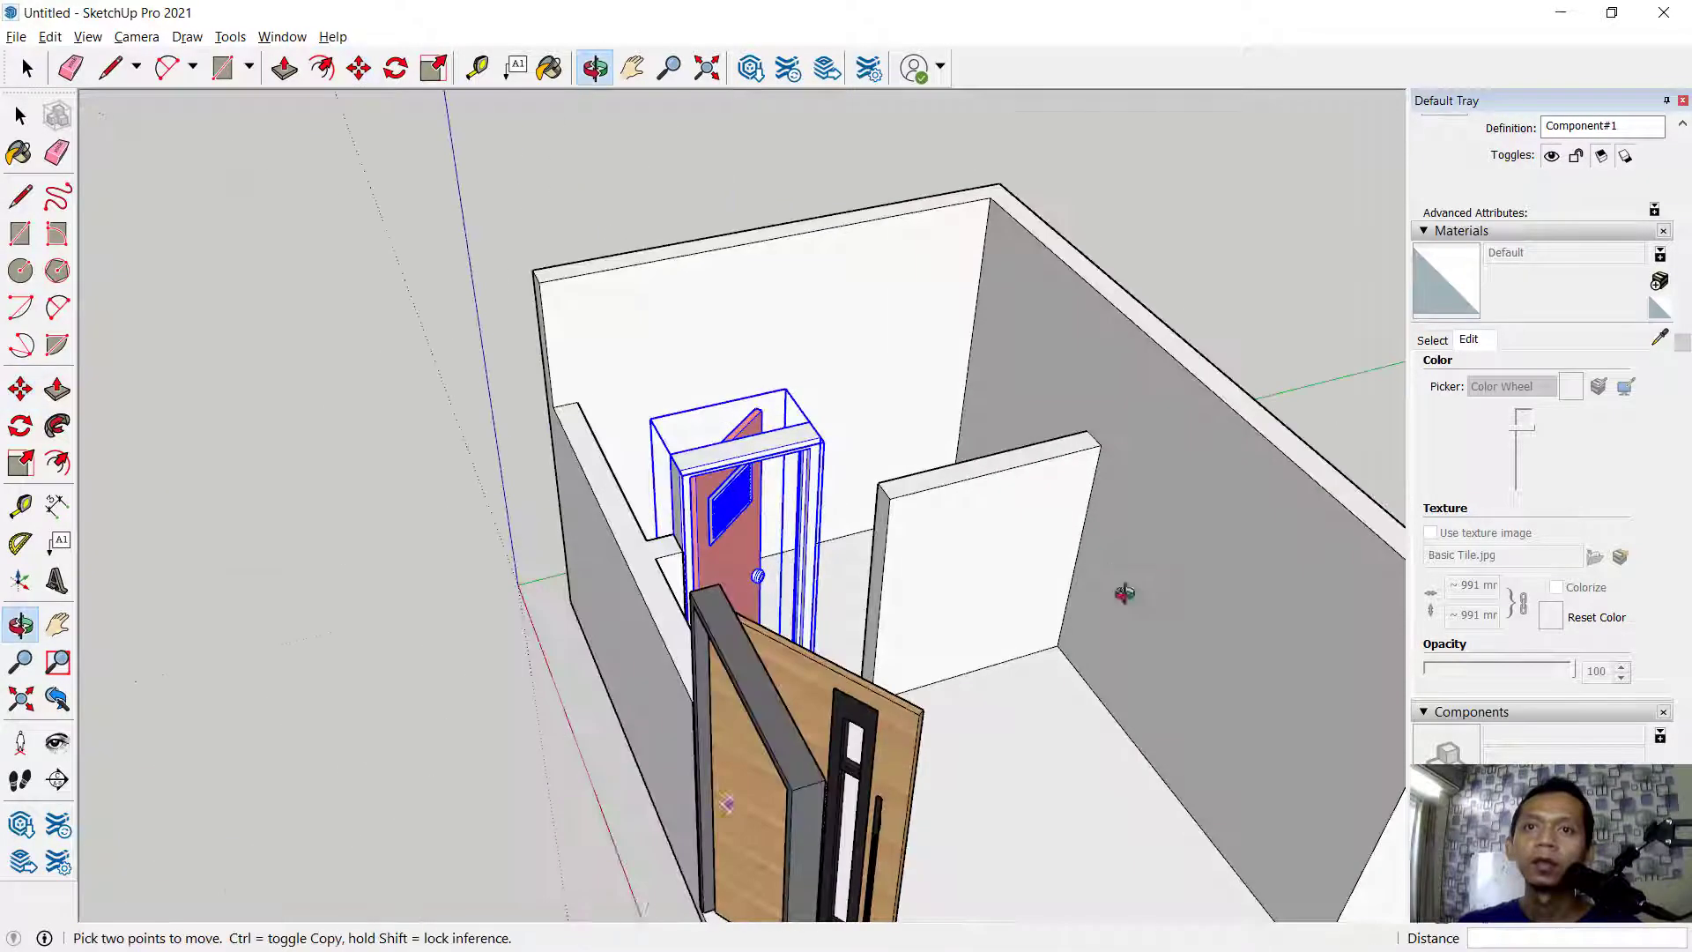
key(space)
scroll(992, 627, down, 2)
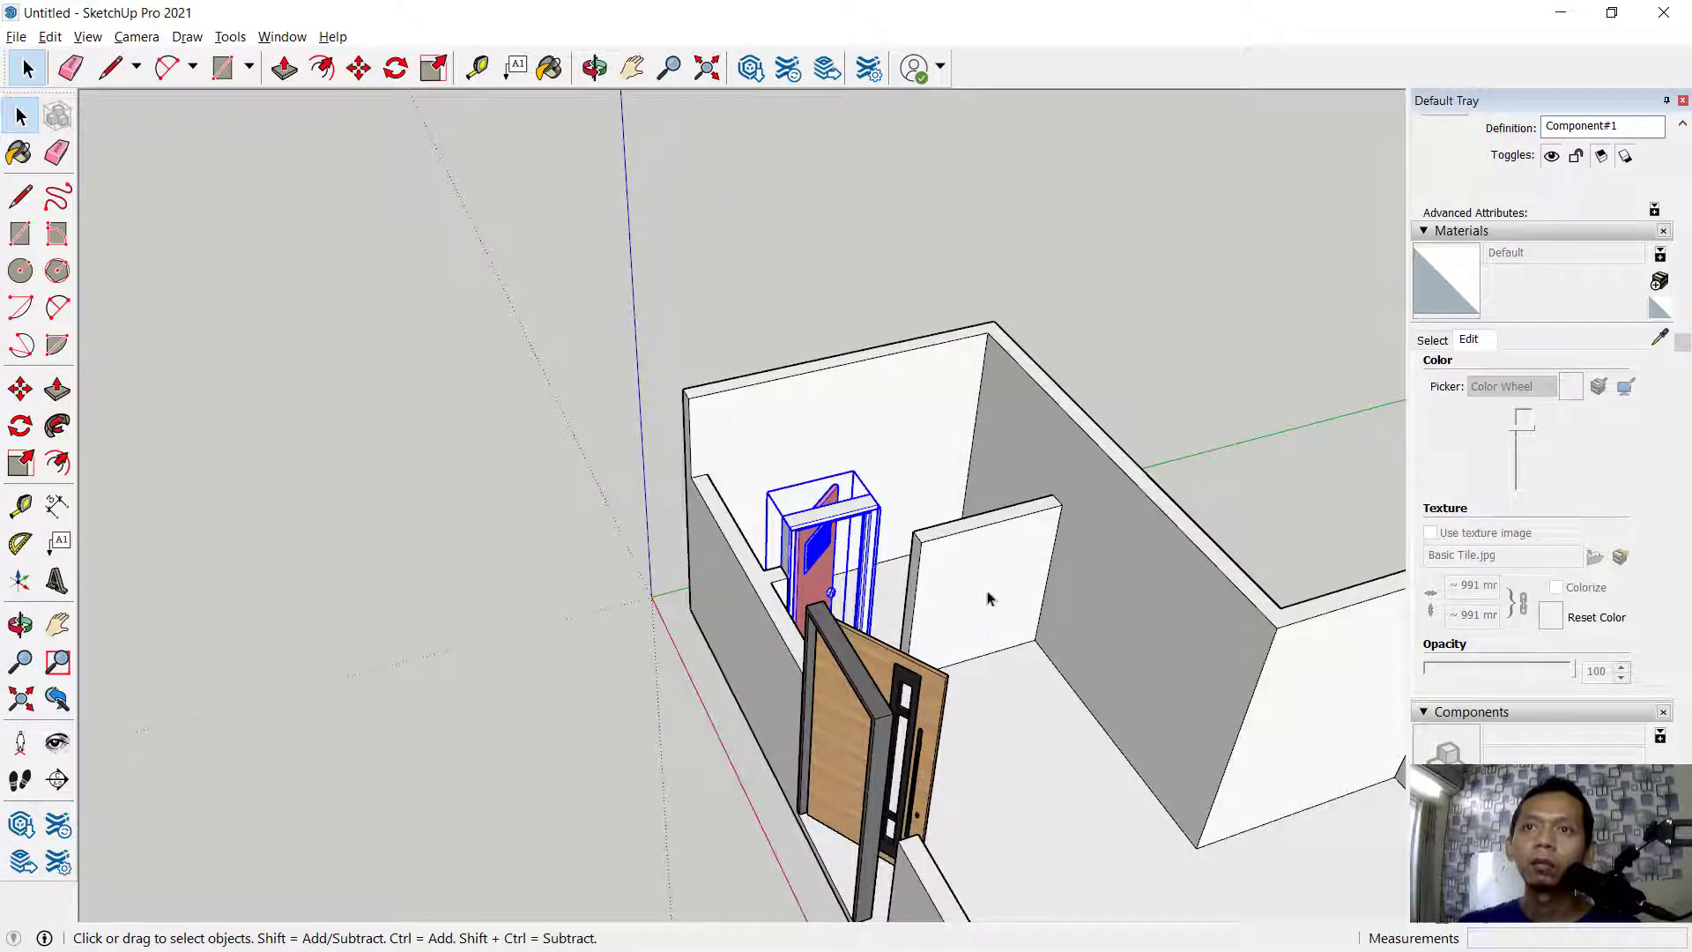
scroll(987, 599, up, 5)
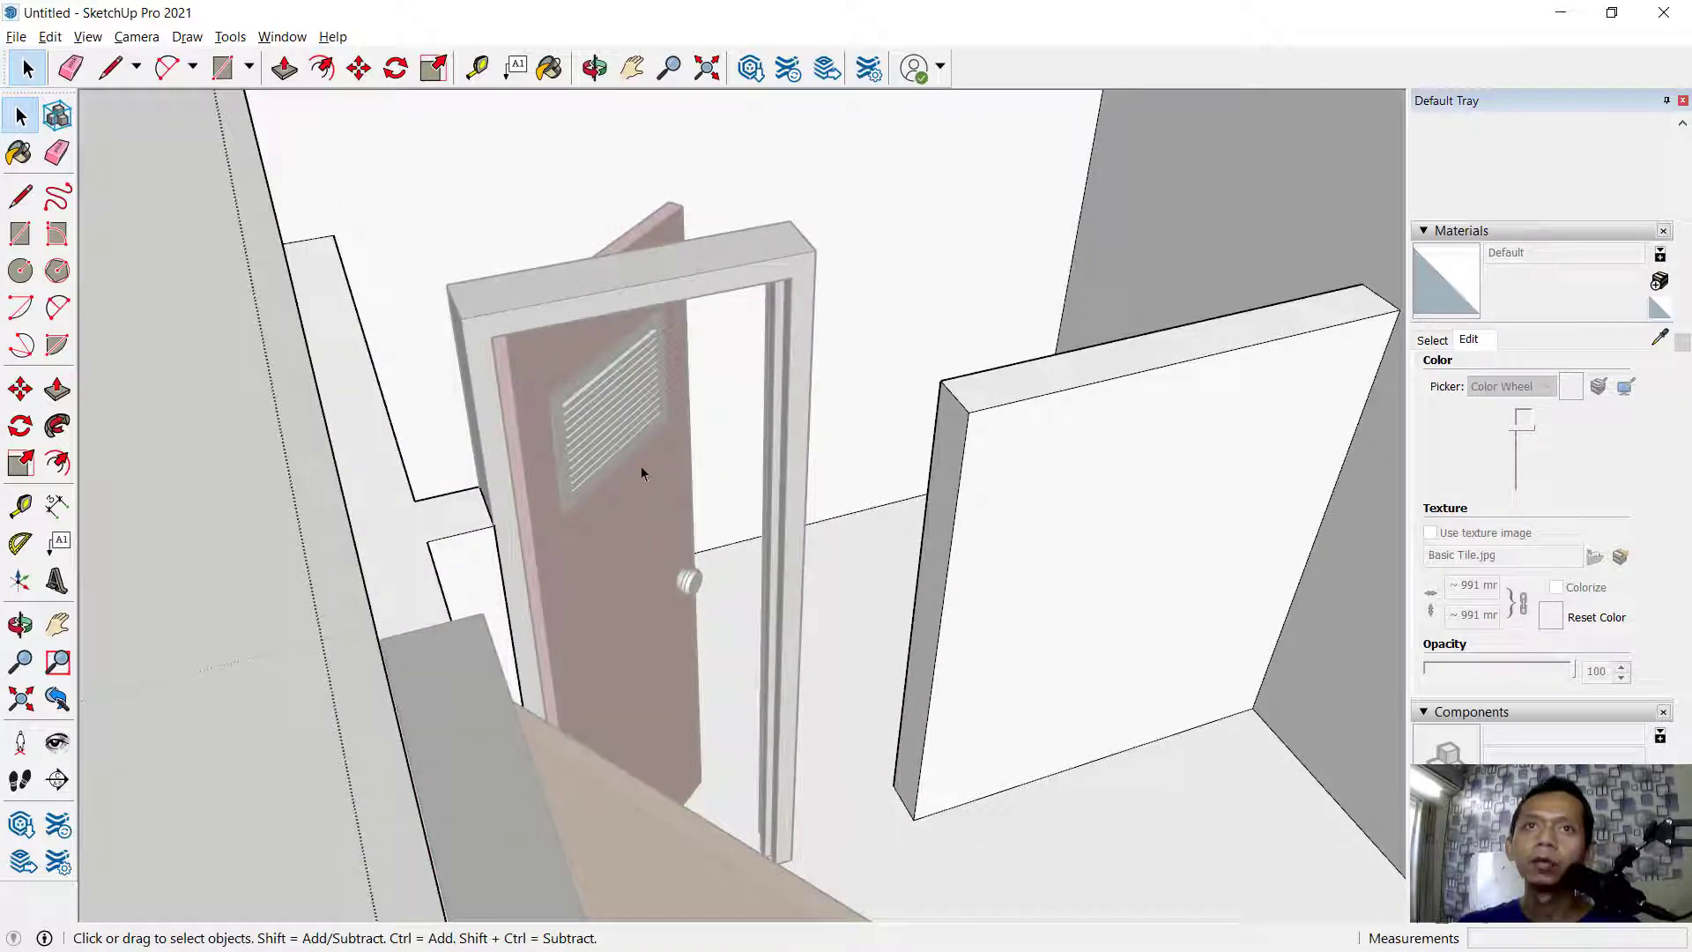
Push/pull the partition wall's end face out toward the bathroom door frame
click(284, 67)
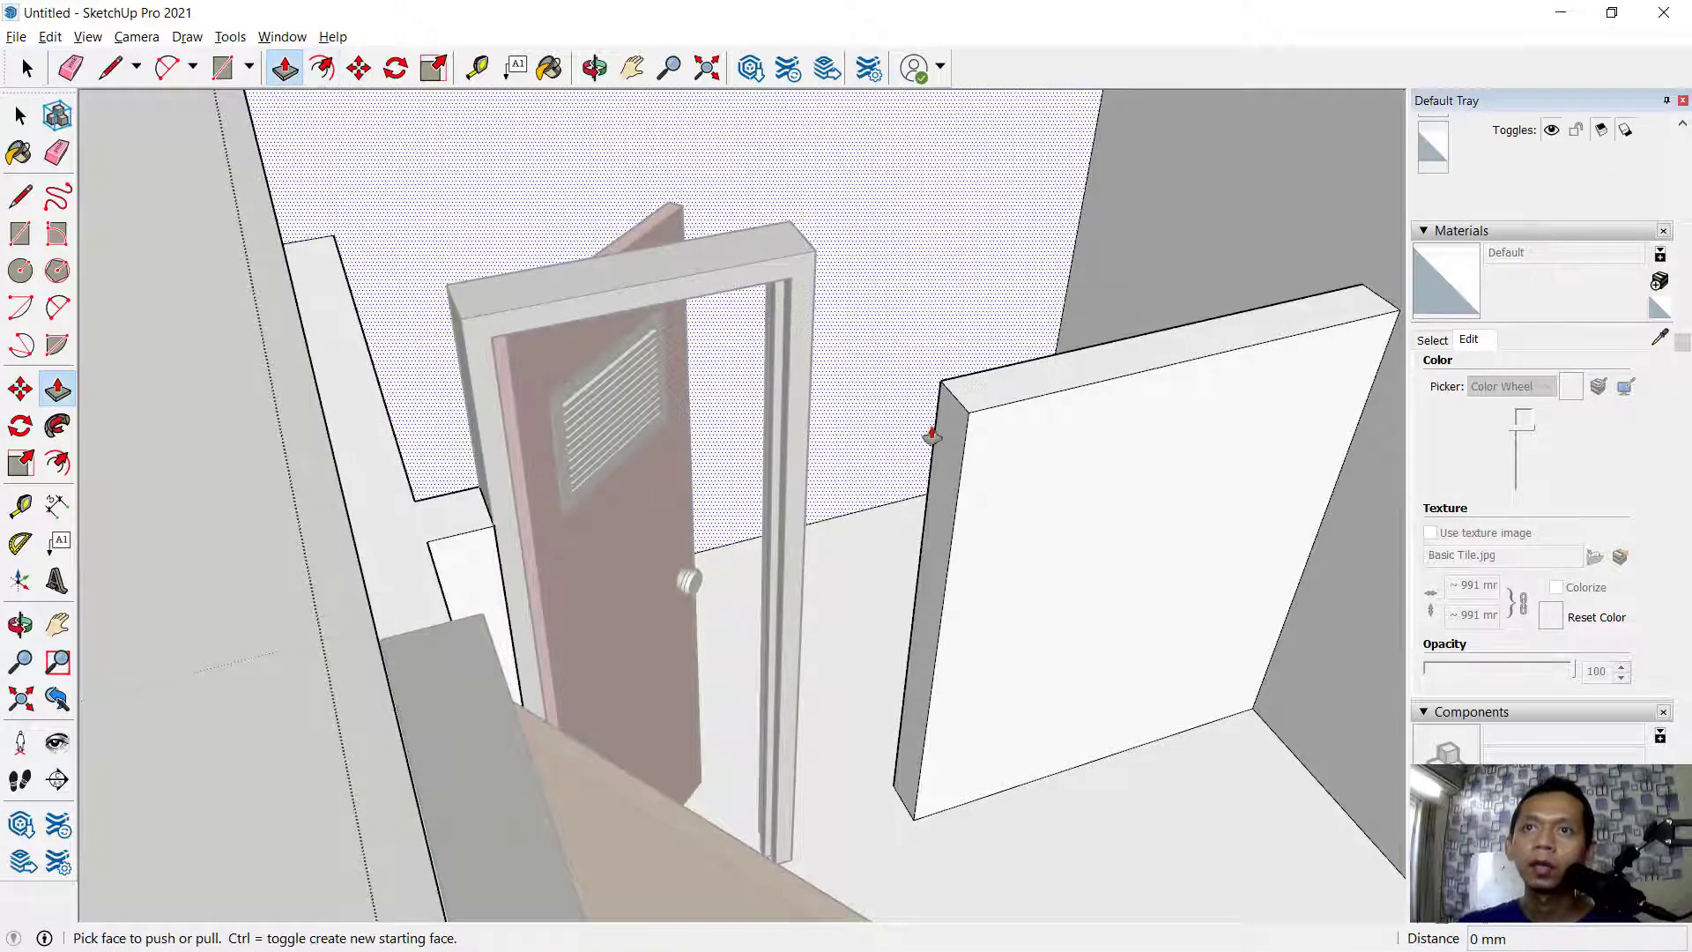
drag(943, 455, 813, 369)
scroll(869, 453, down, 6)
middle_drag(884, 537, 1307, 586)
scroll(1126, 499, up, 8)
Extend the door-frame wall's side face so the walls meet
click(1137, 480)
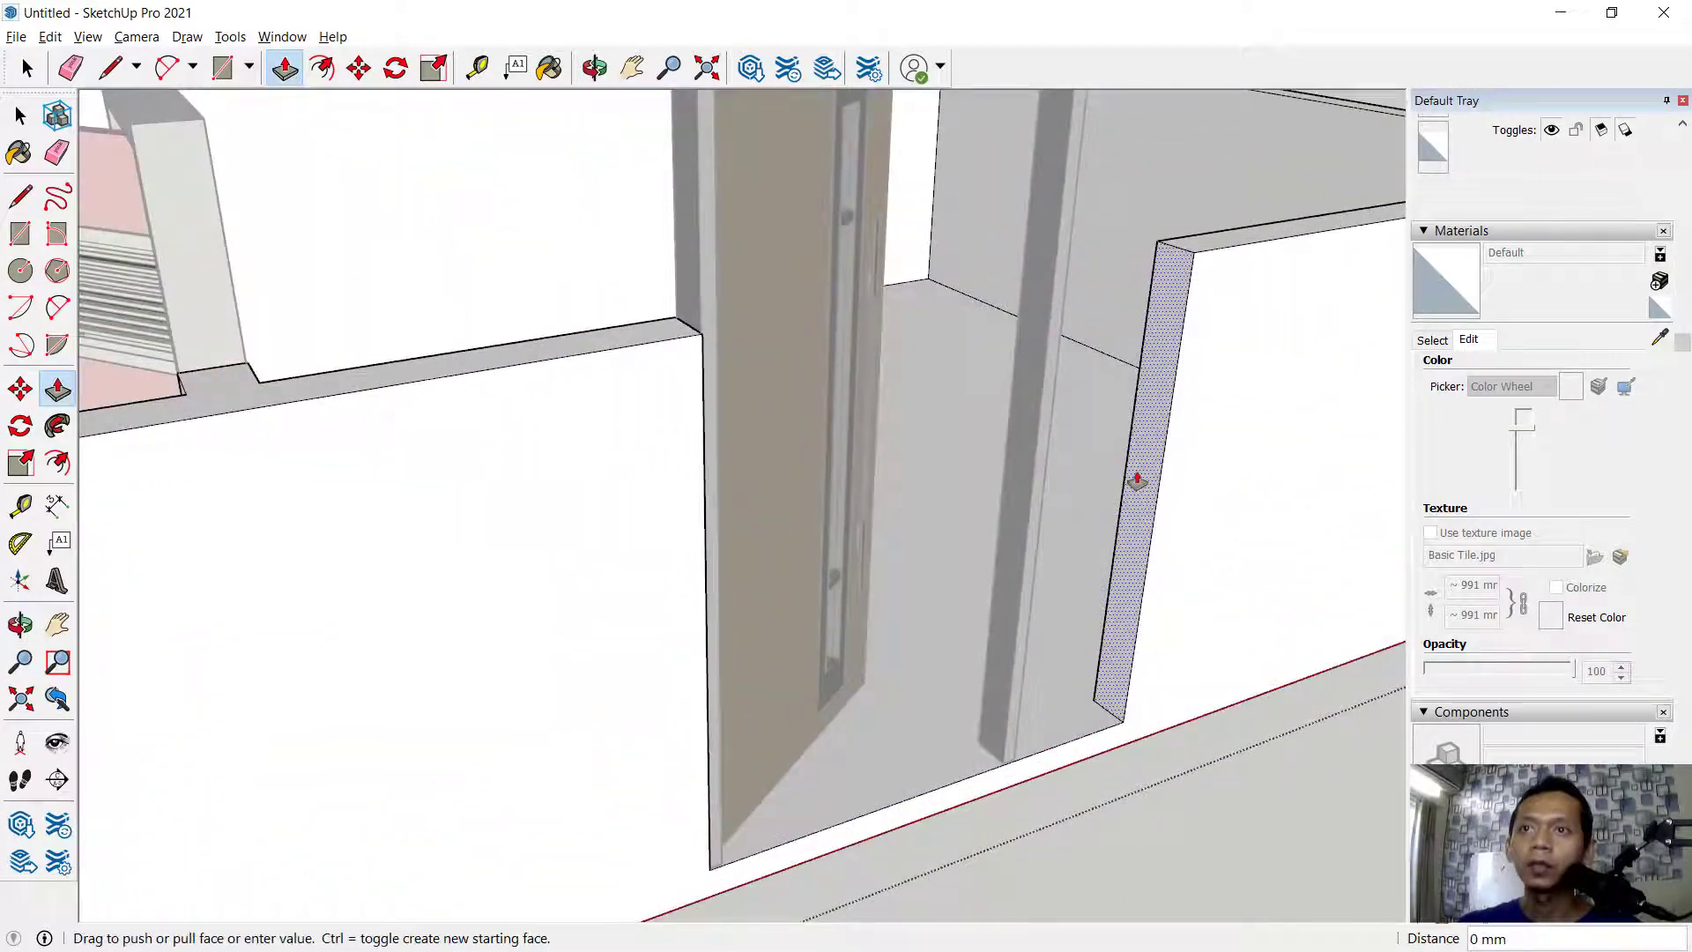
click(1049, 438)
scroll(1095, 502, down, 8)
middle_drag(1216, 525, 928, 440)
key(space)
scroll(474, 256, down, 5)
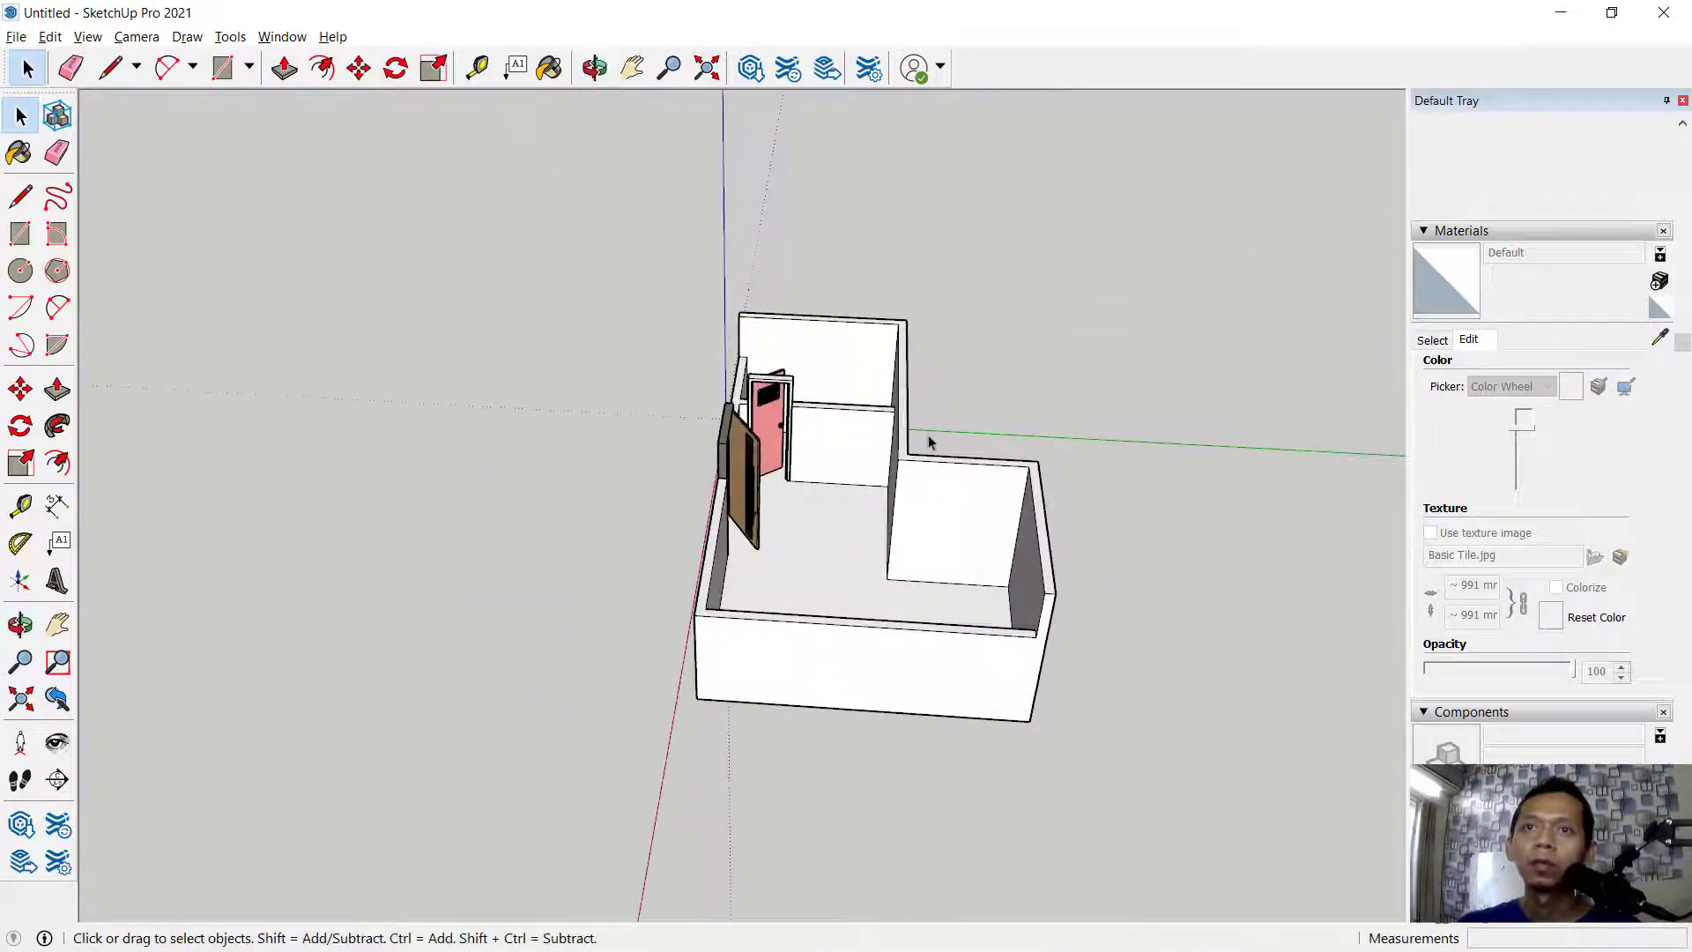
scroll(820, 441, up, 10)
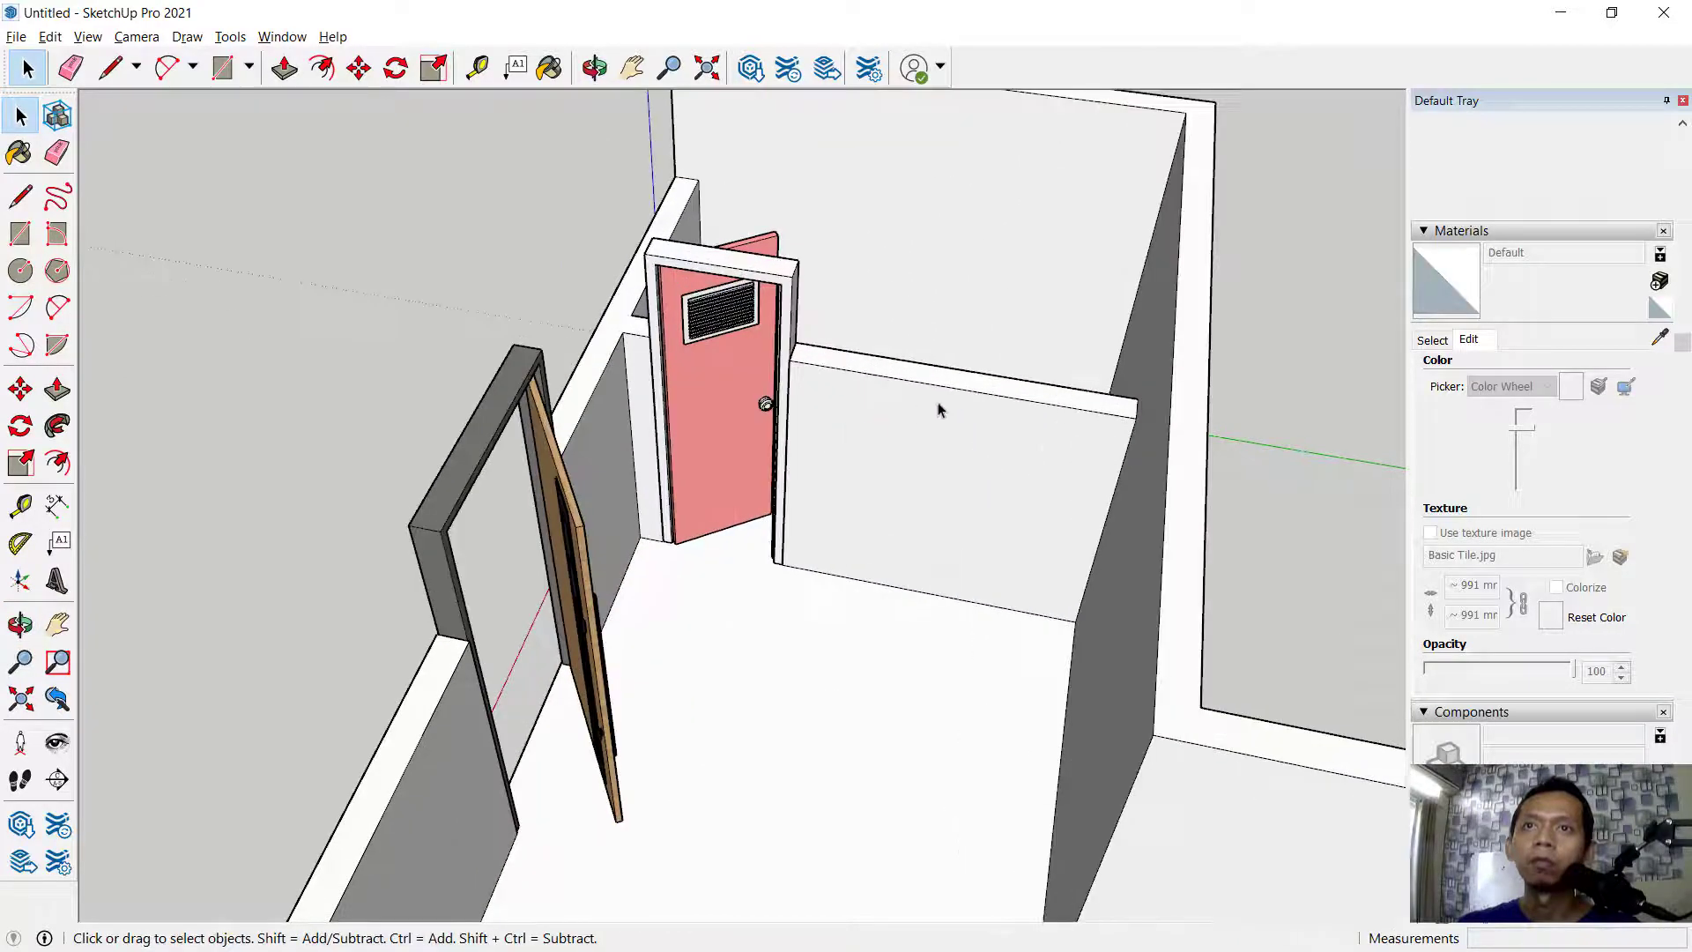
scroll(766, 278, down, 5)
middle_drag(767, 278, 1060, 431)
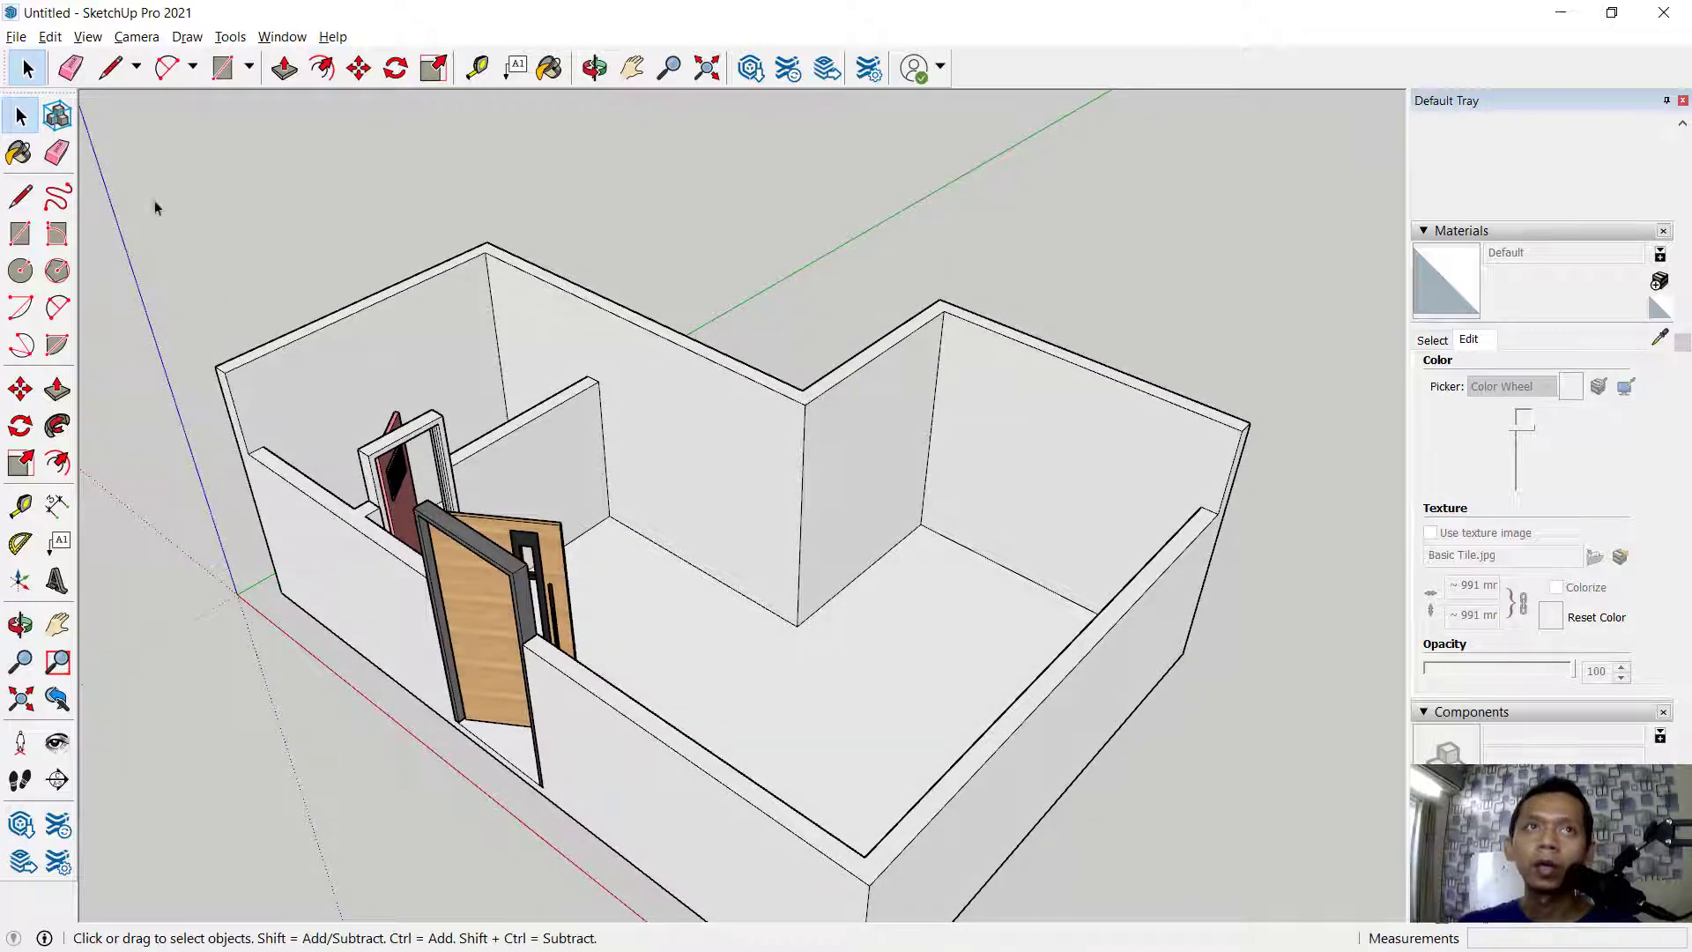
Import the Sliding door model and place it beside the room
click(15, 36)
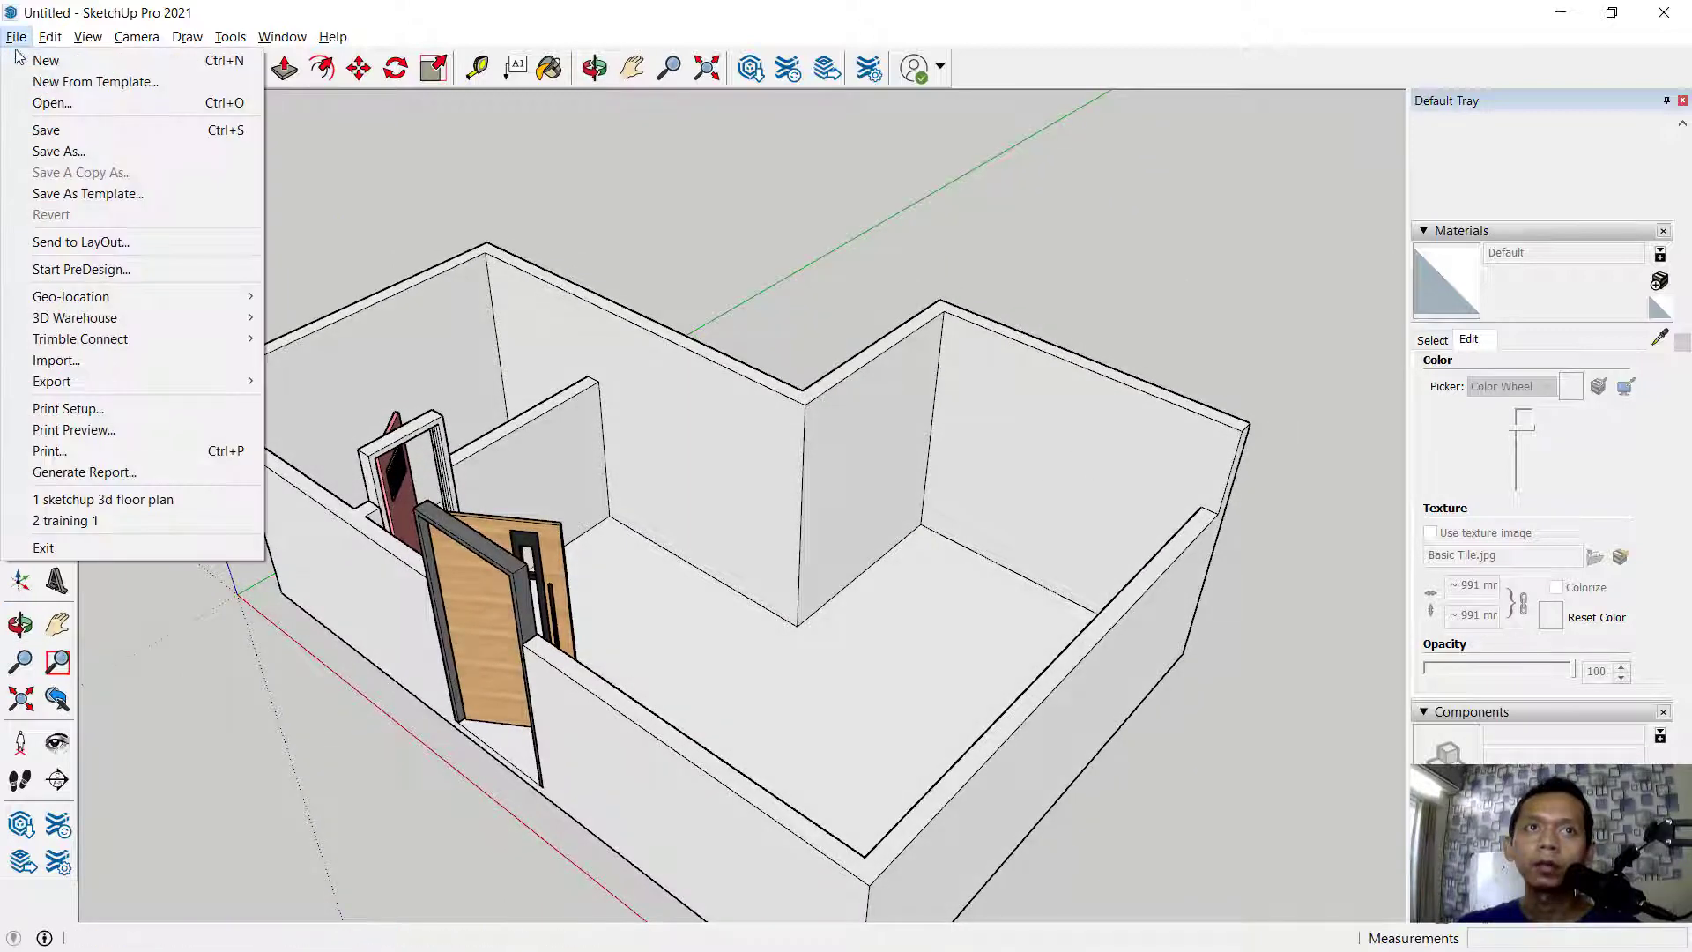
click(76, 362)
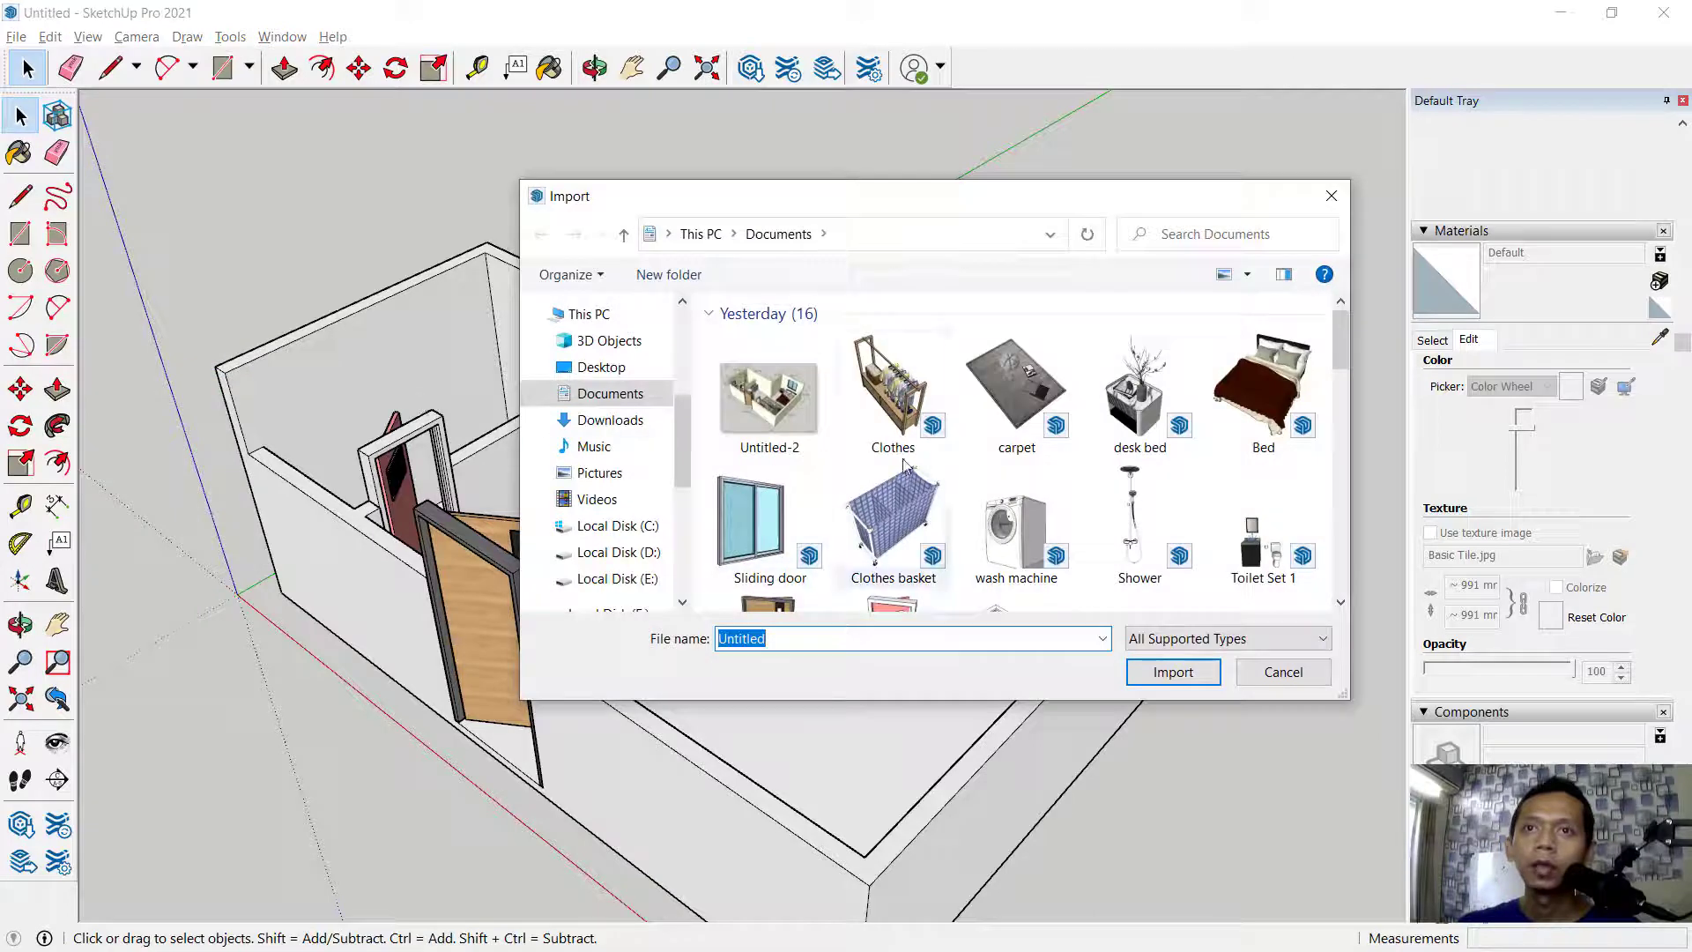
click(753, 520)
click(1173, 672)
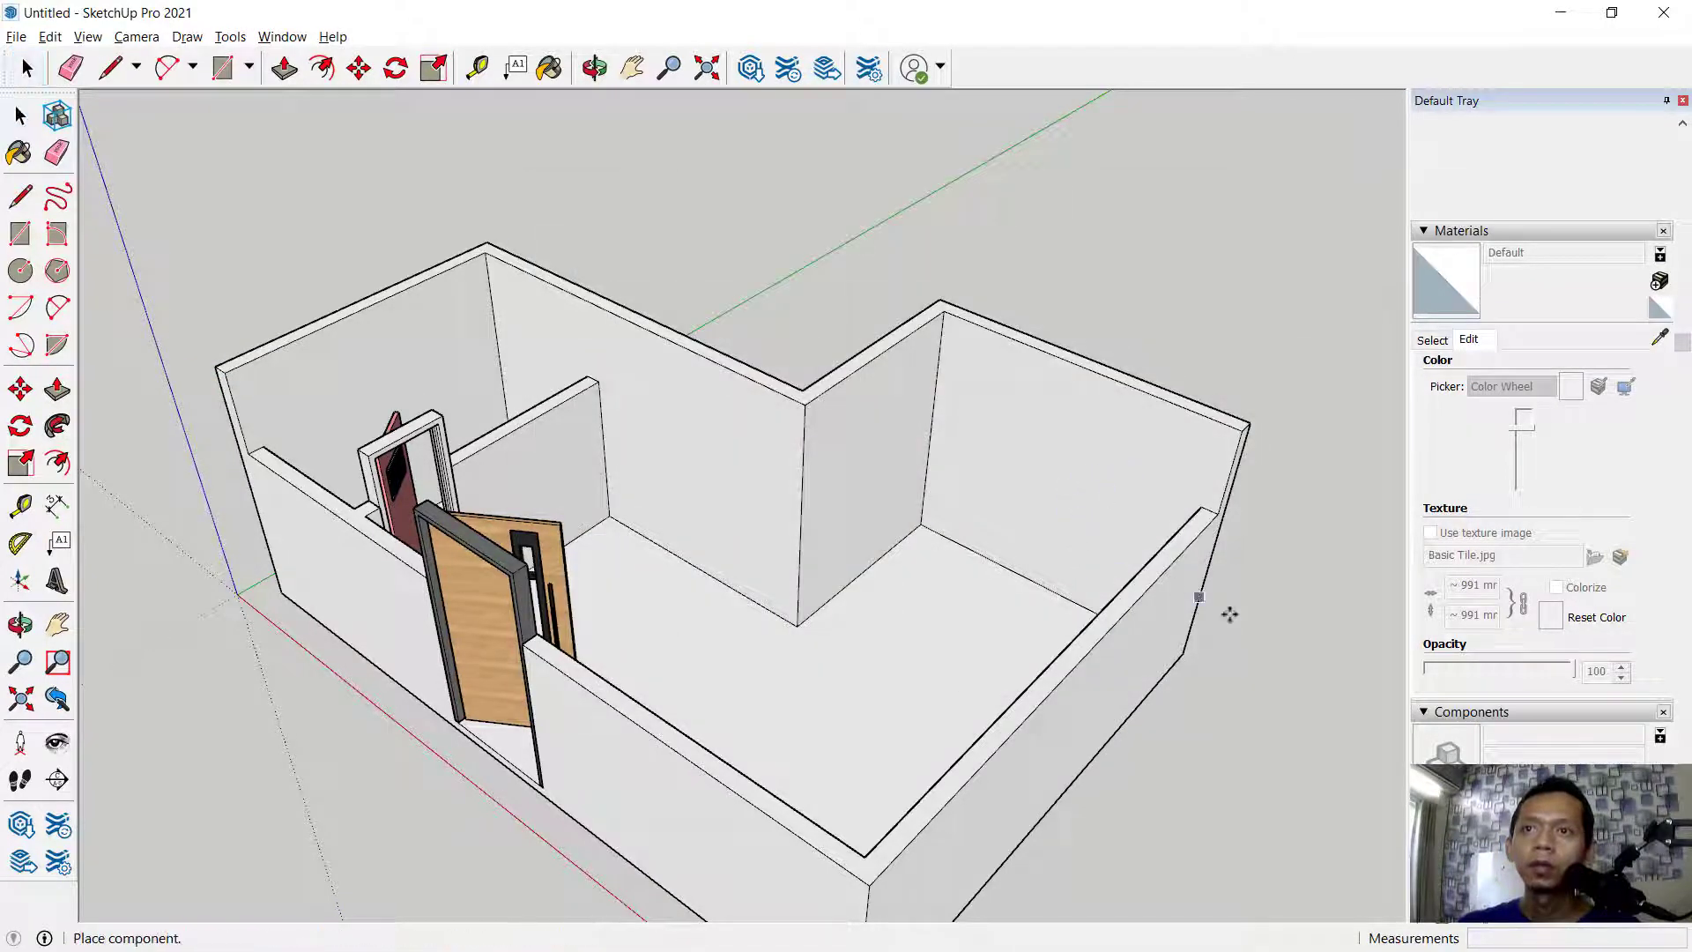
scroll(1234, 670, down, 5)
middle_drag(1219, 664, 1060, 598)
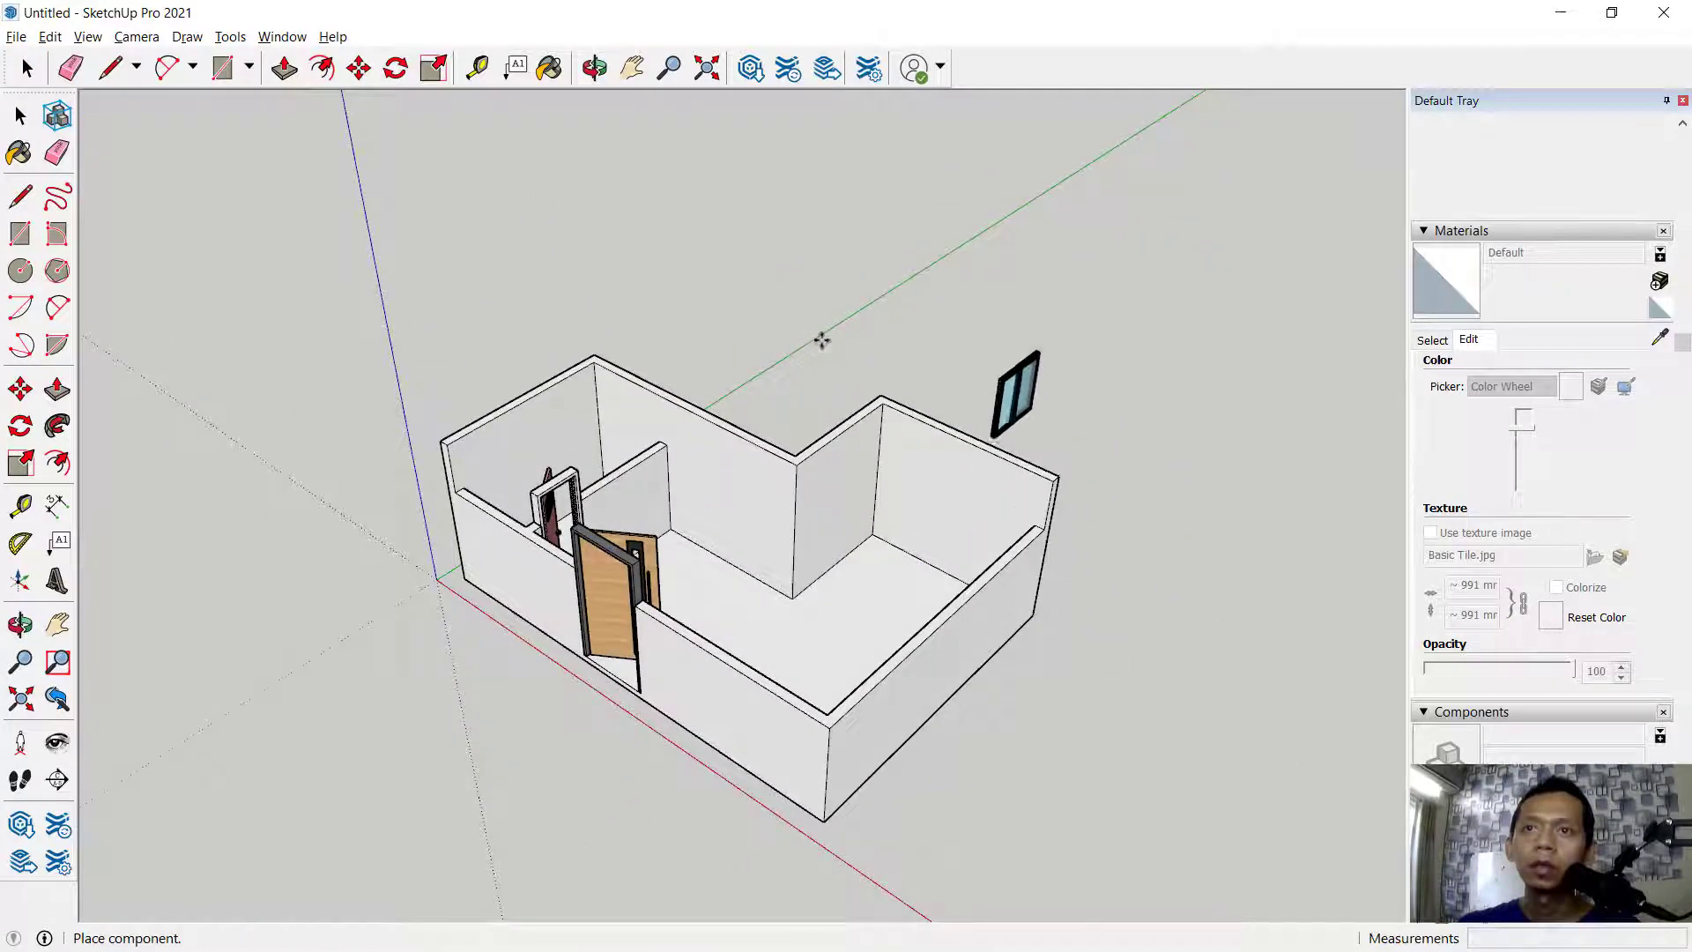
click(871, 598)
middle_drag(1387, 688, 1190, 618)
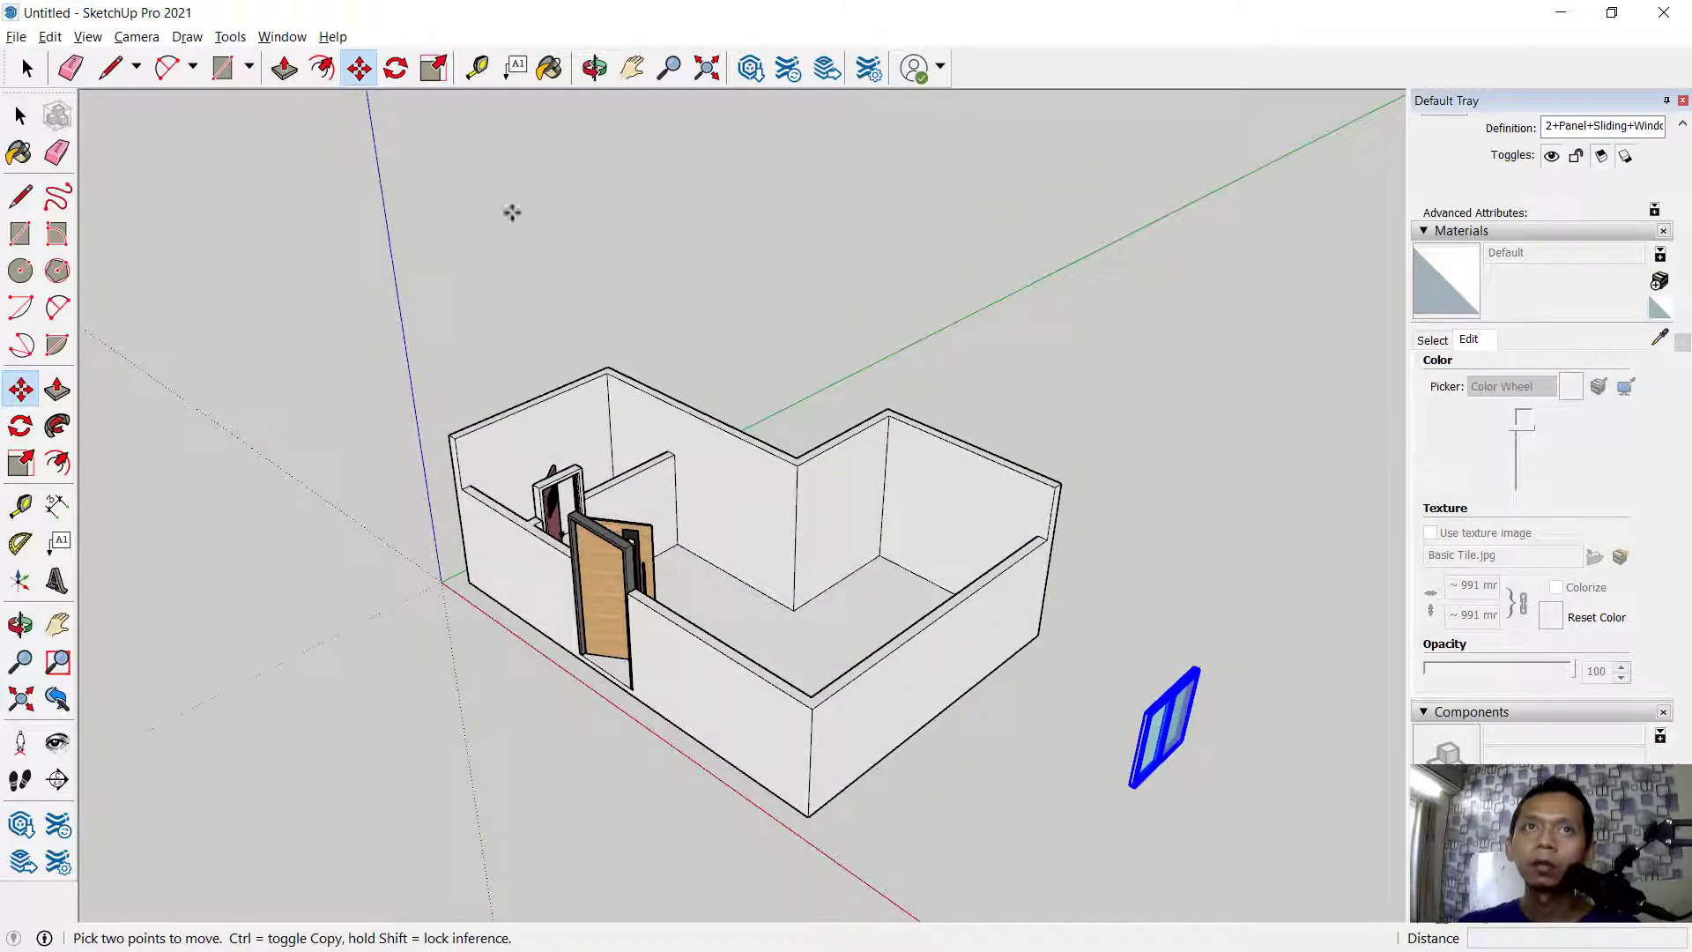
Rotate the sliding window 90° about its base
click(397, 69)
scroll(1152, 756, up, 6)
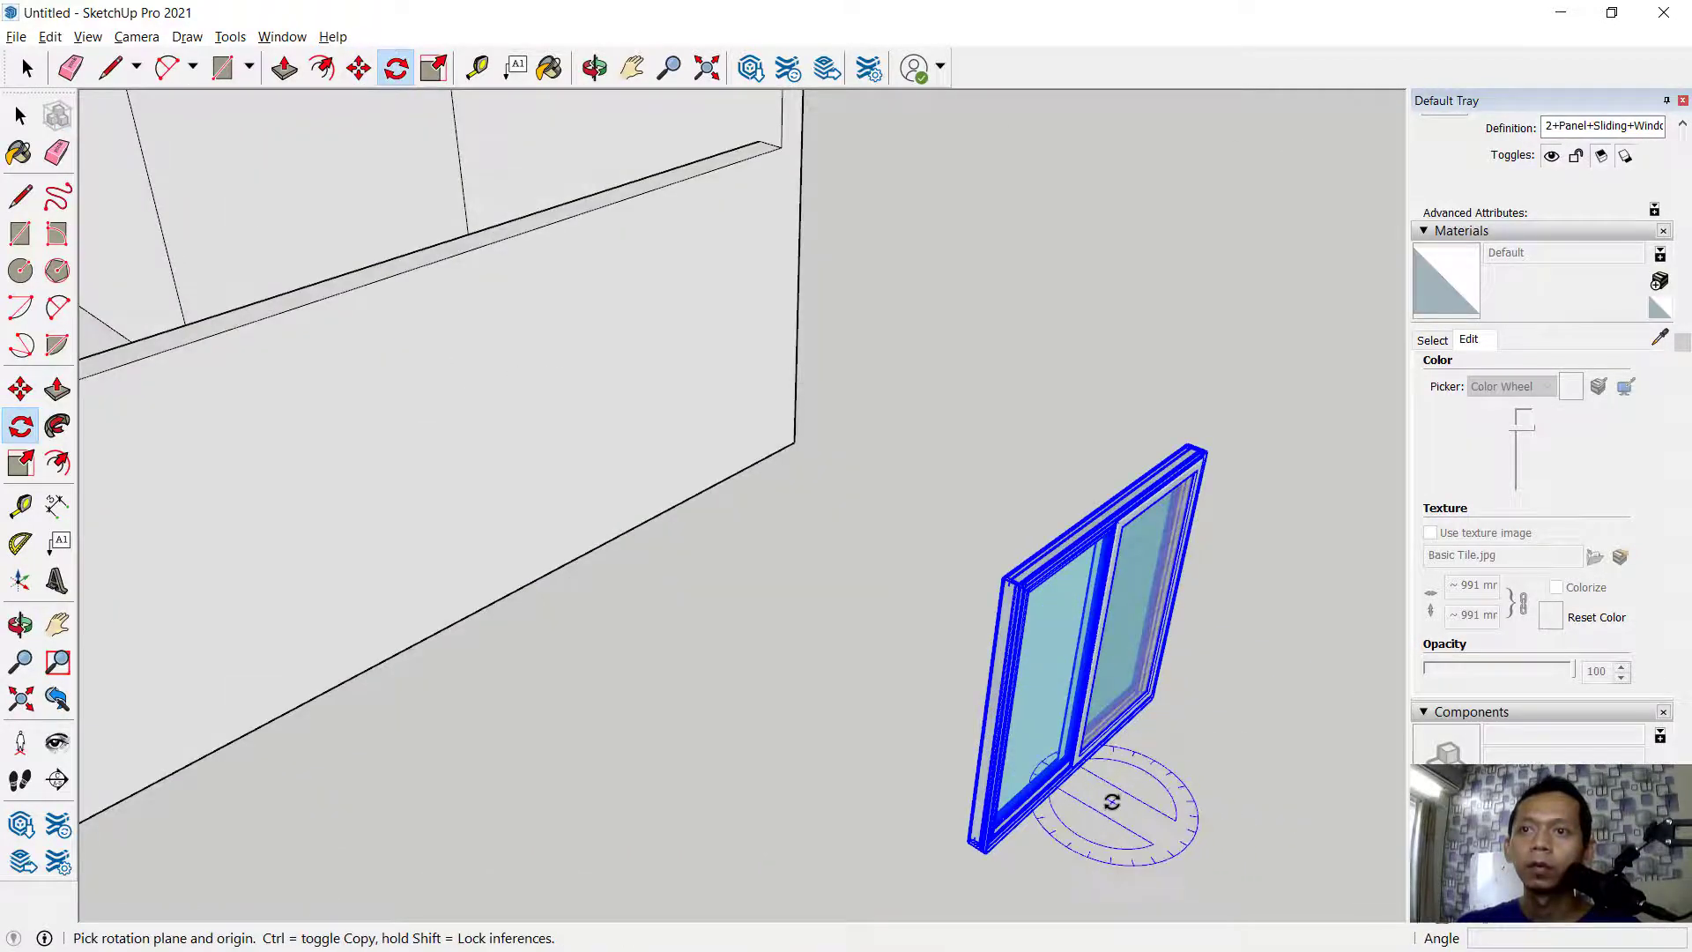
click(1112, 802)
click(1250, 660)
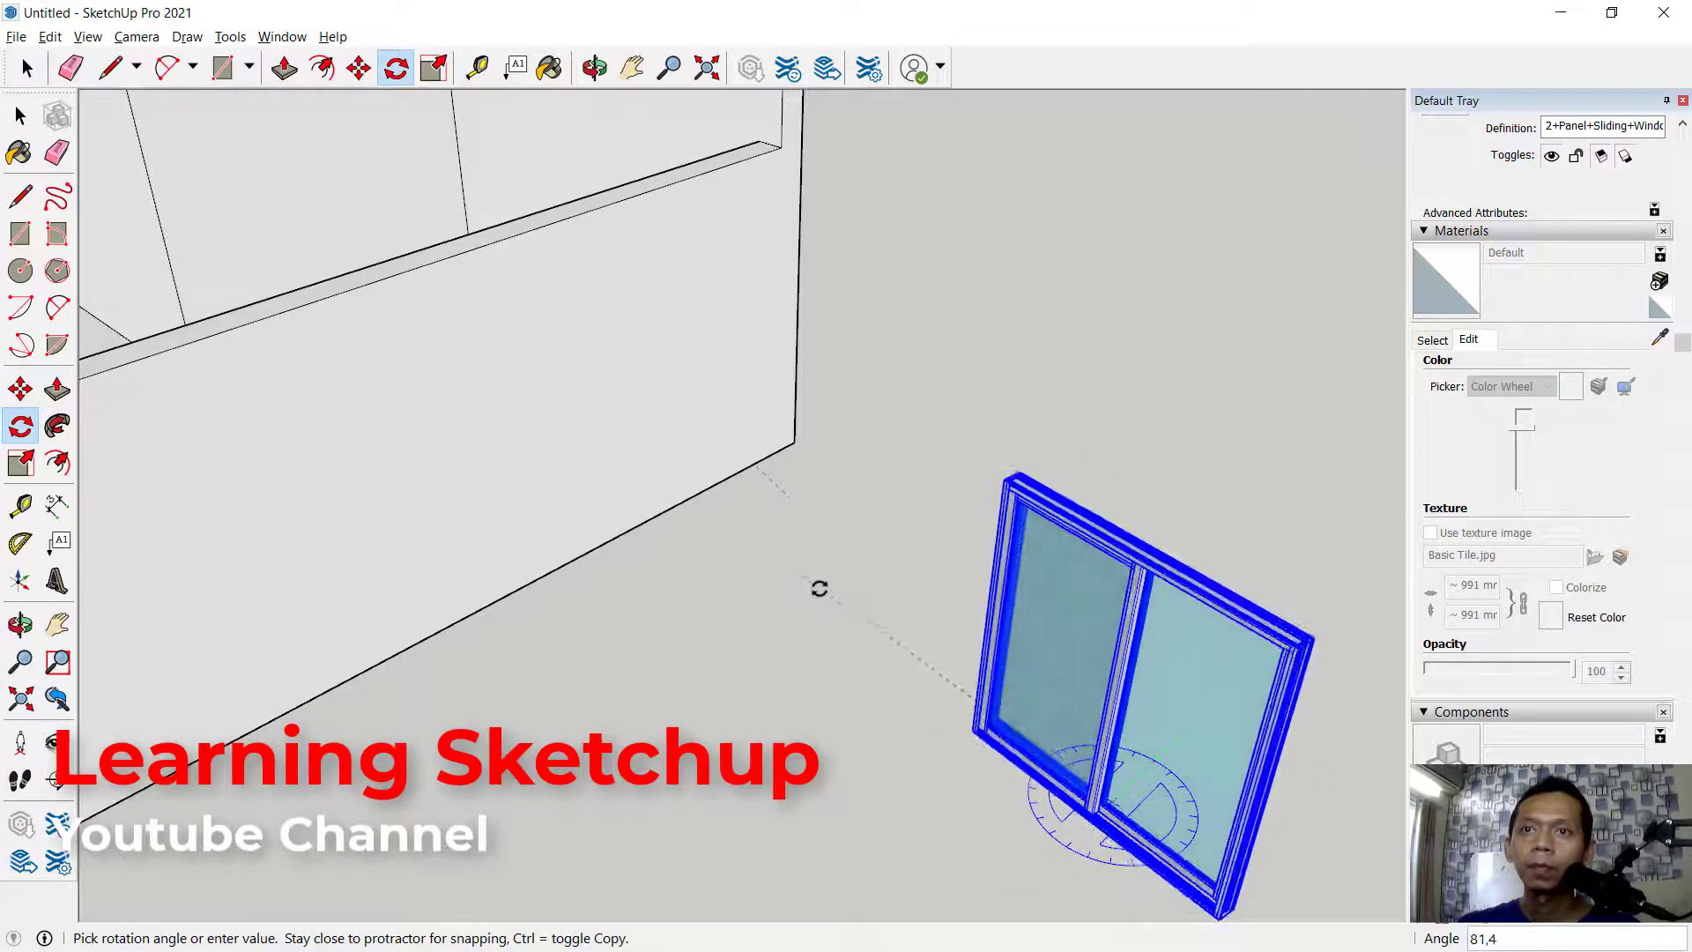
click(801, 629)
middle_drag(944, 509, 1084, 453)
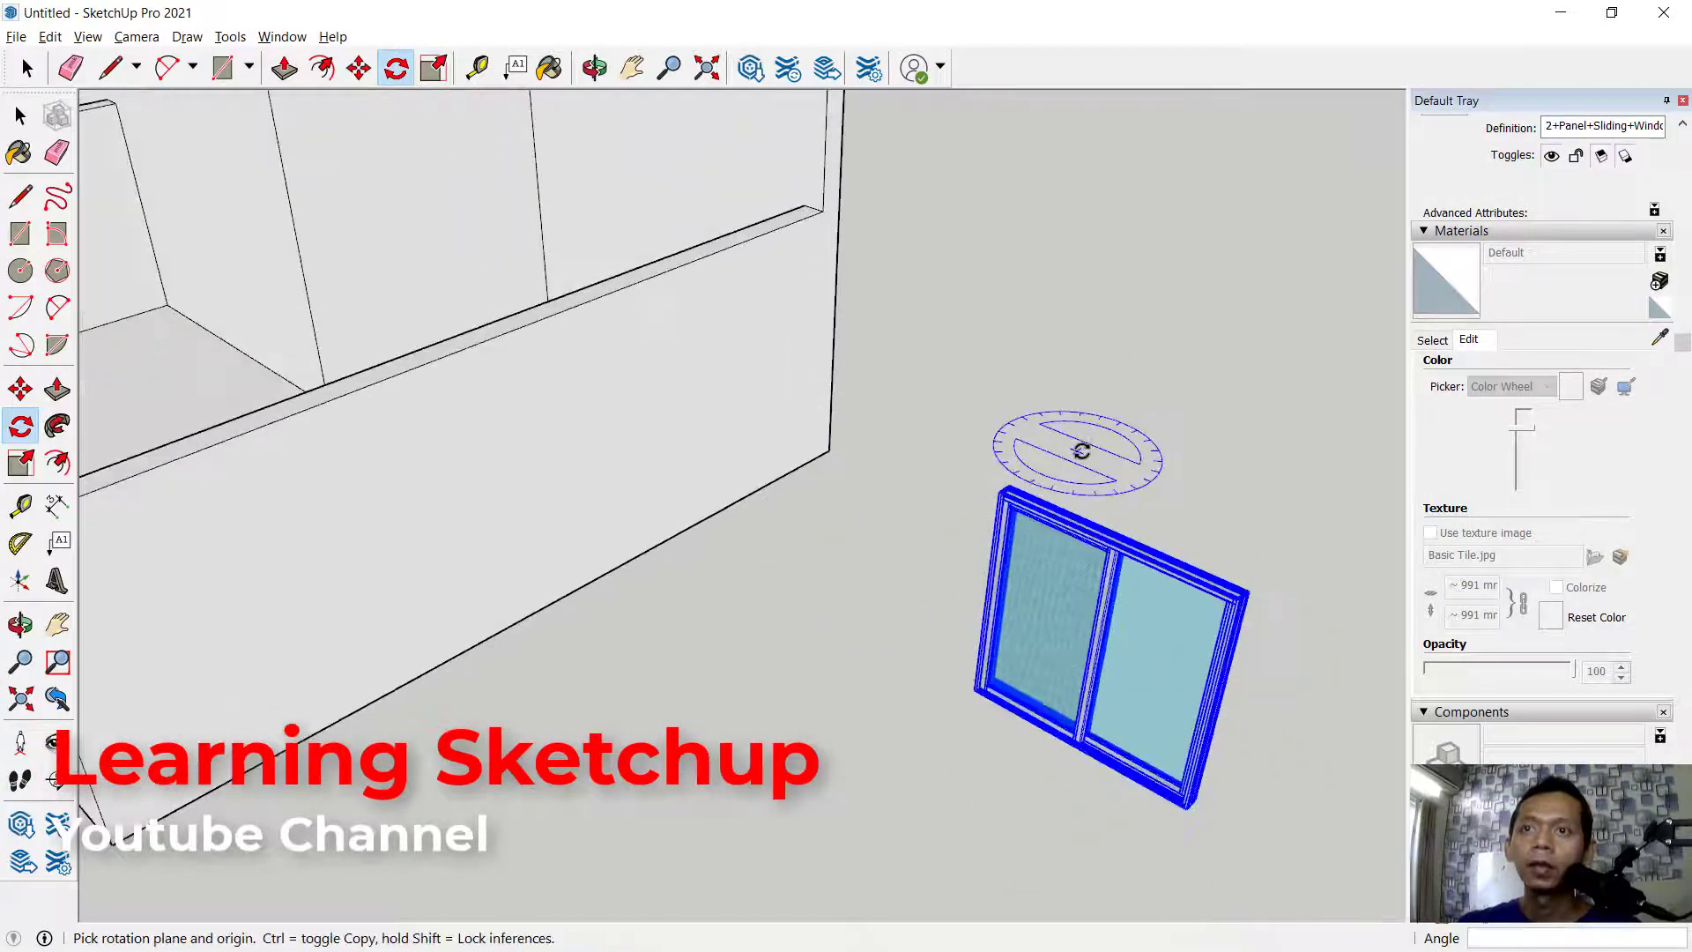
key(space)
Move the window by its top midpoint onto the top of the wall
click(1182, 524)
click(1171, 642)
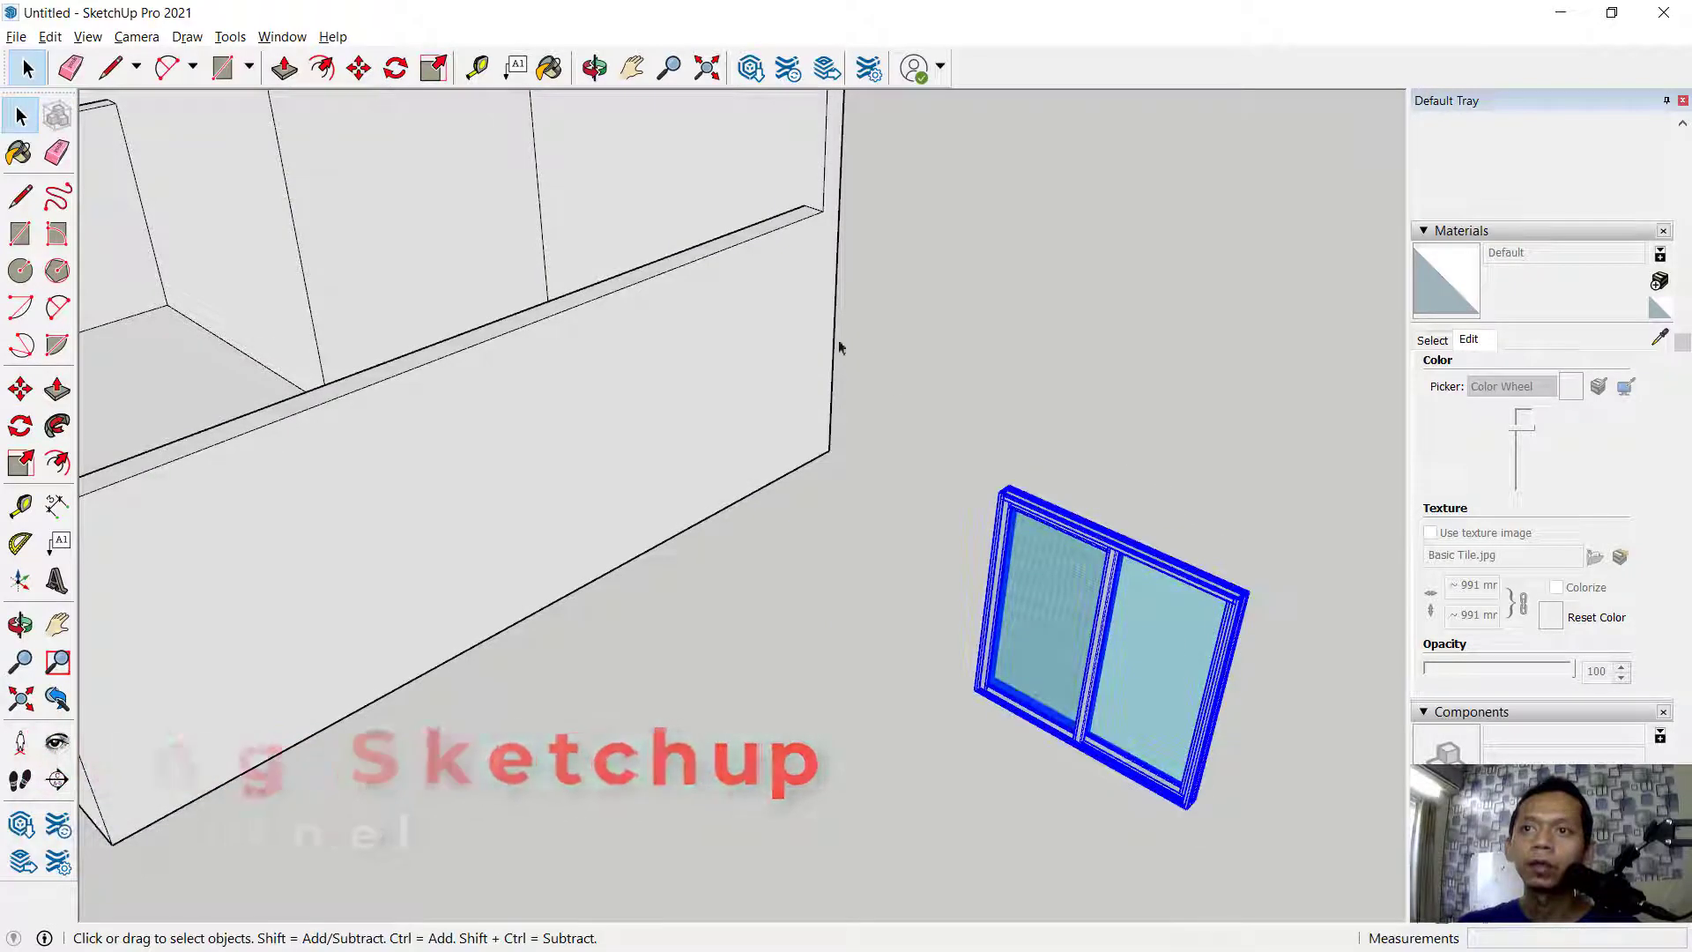
click(358, 84)
scroll(1133, 540, up, 10)
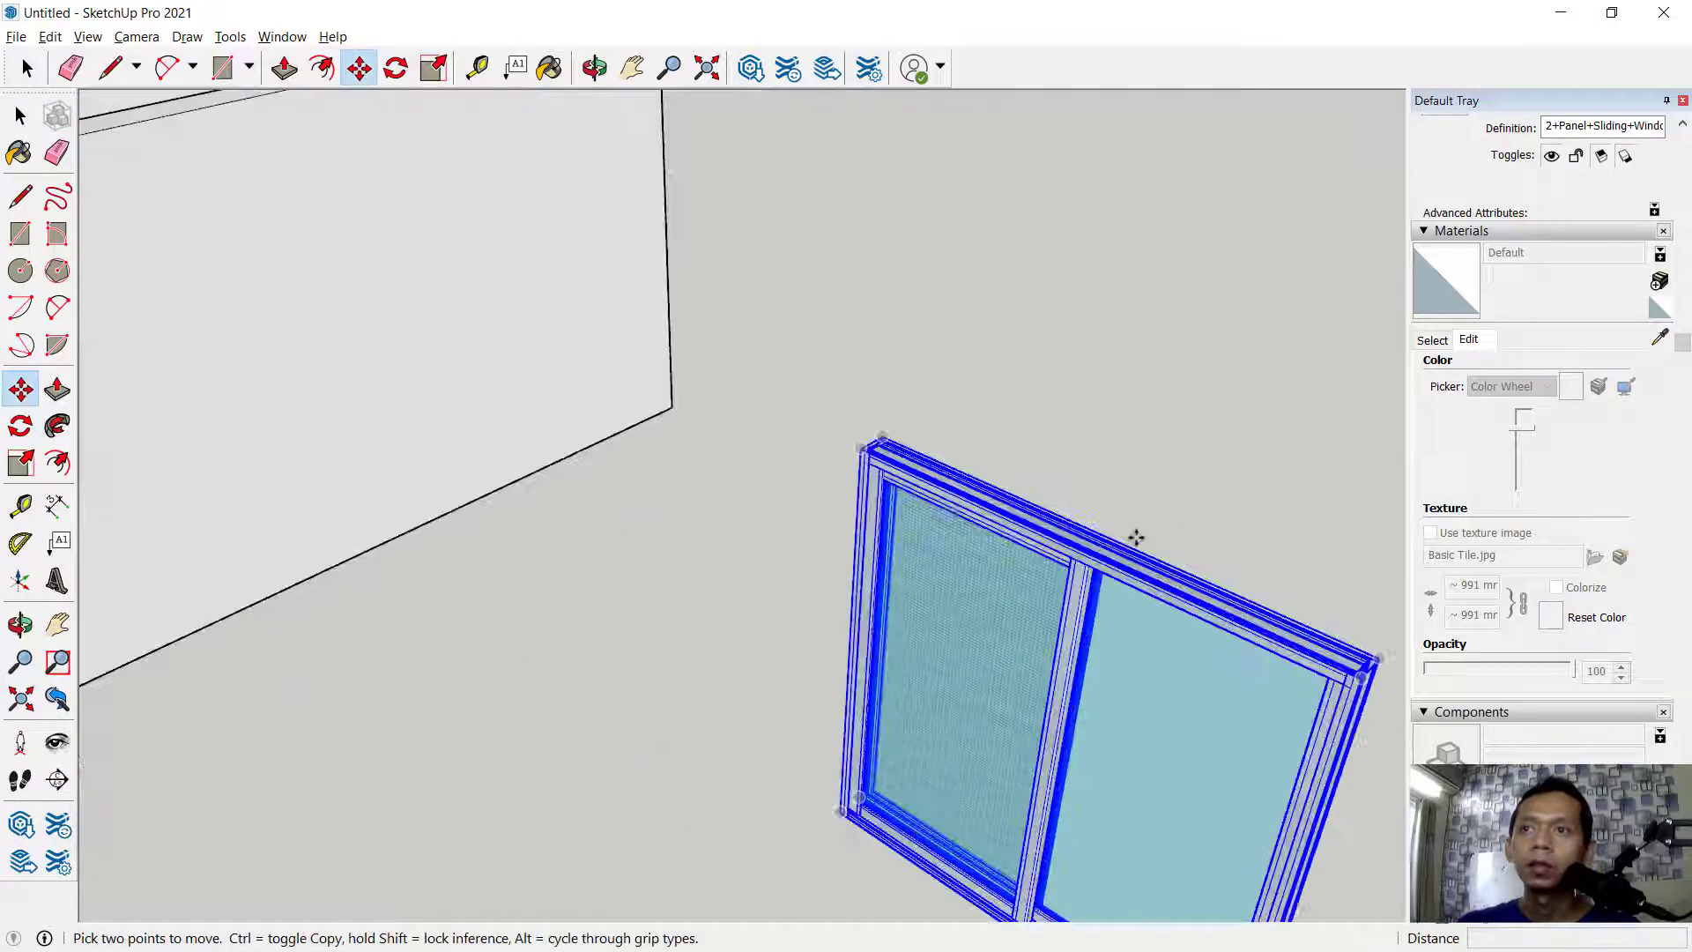
scroll(995, 561, down, 4)
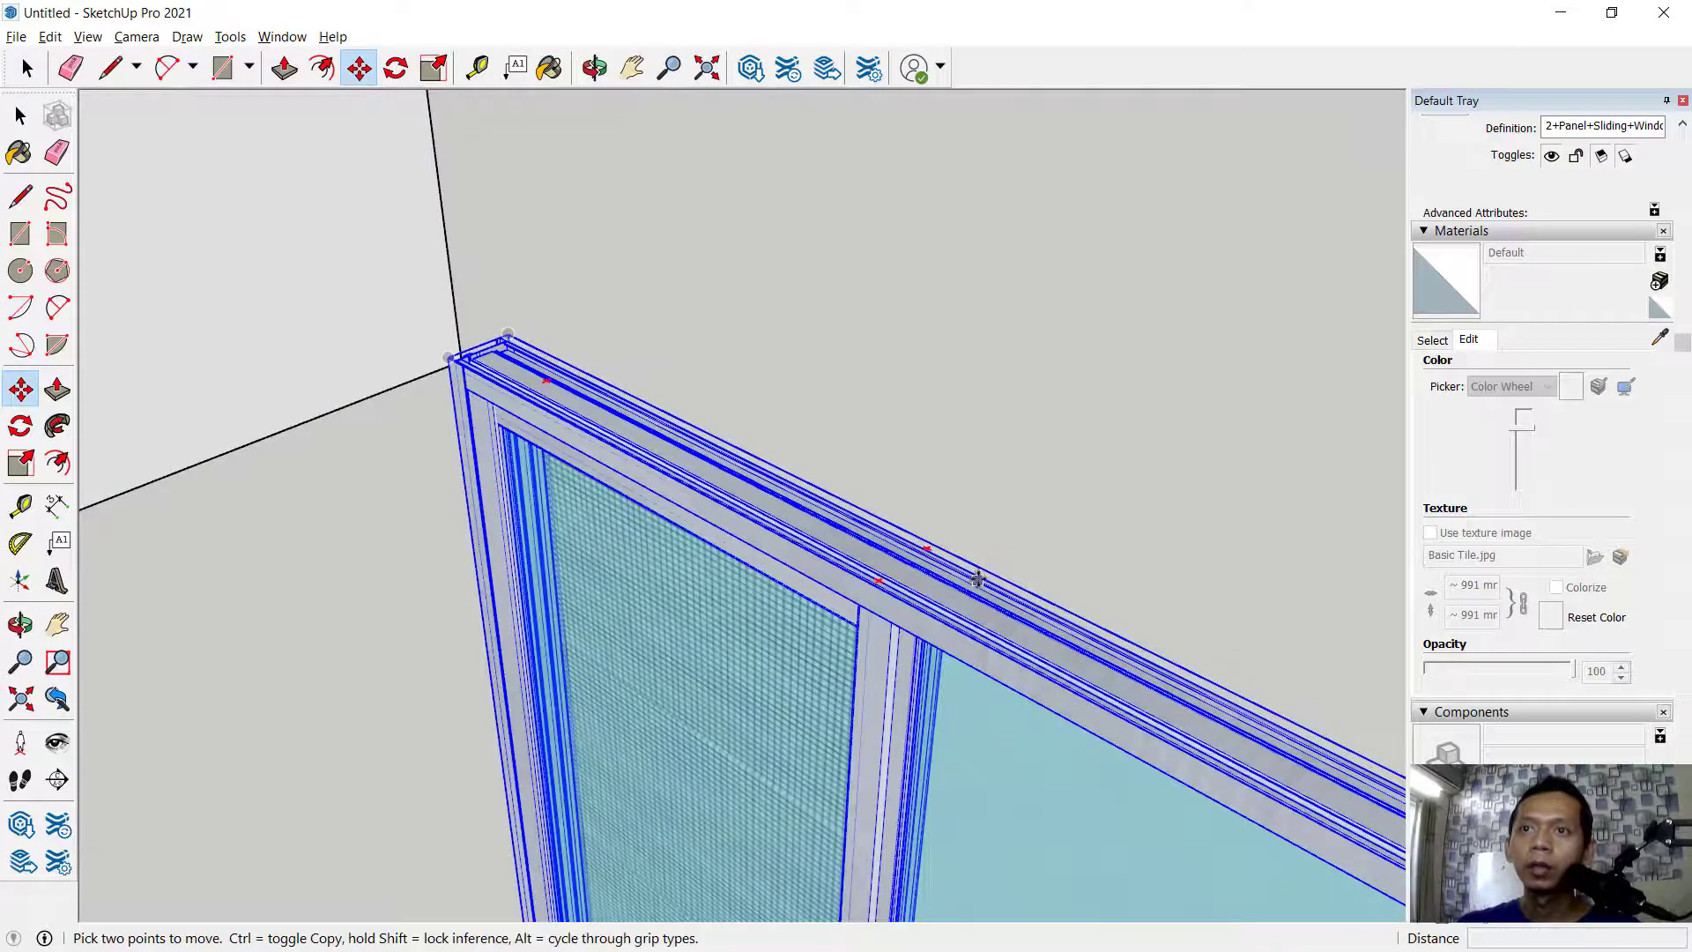
click(925, 551)
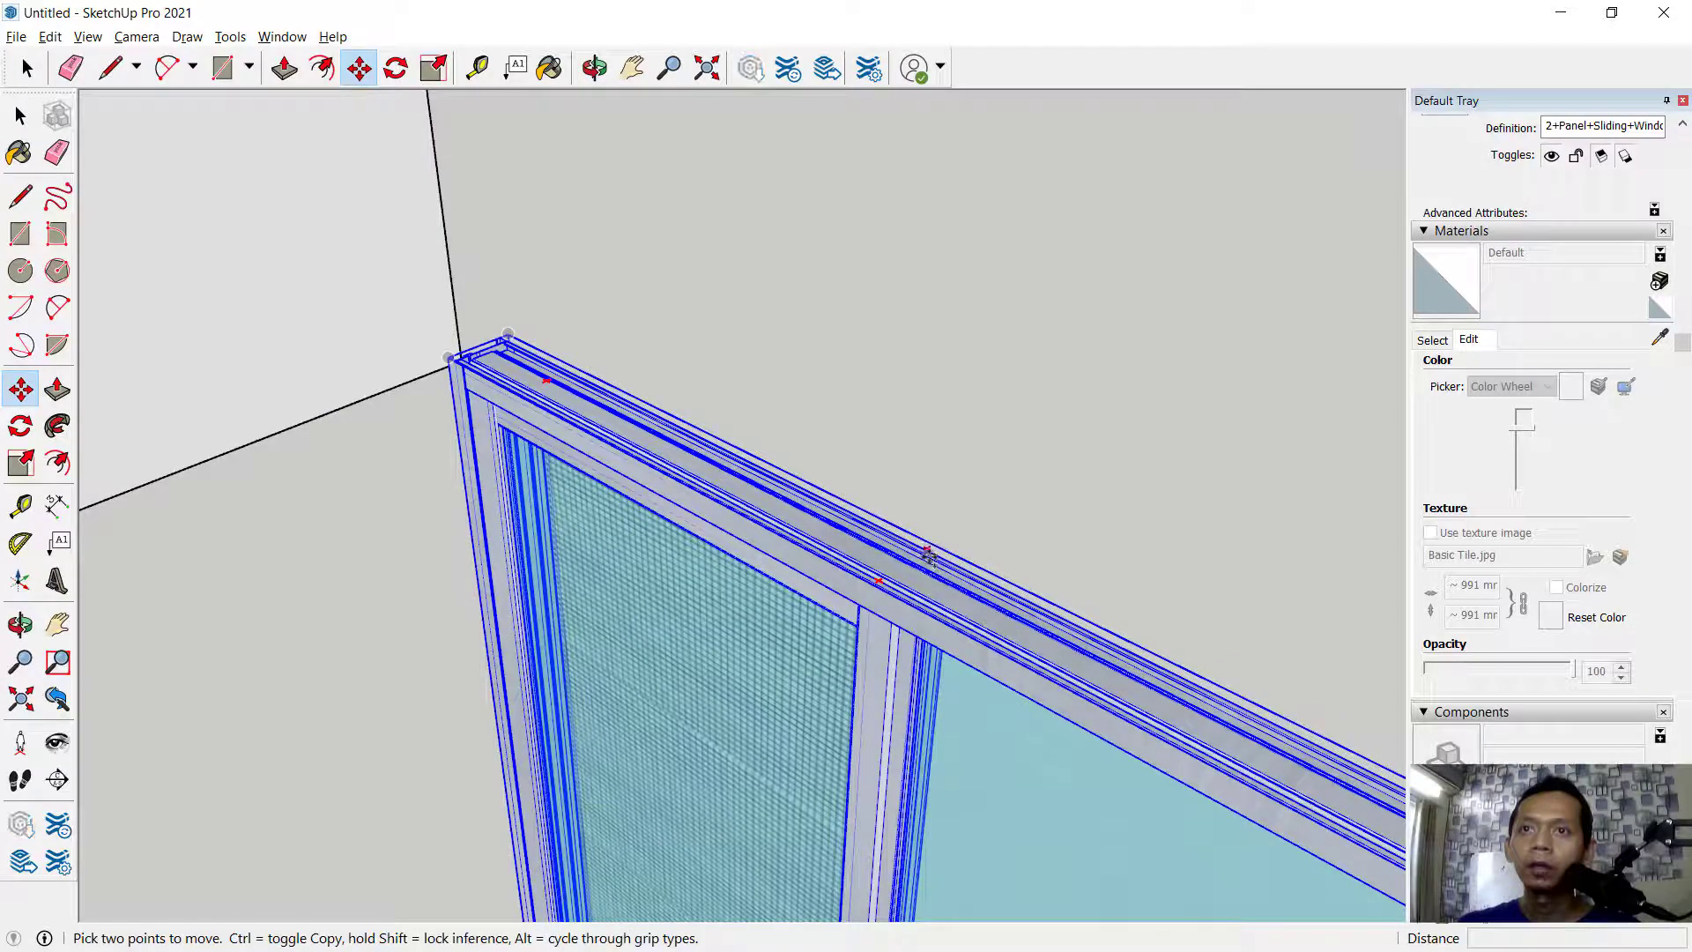
scroll(956, 446, down, 10)
scroll(793, 176, down, 3)
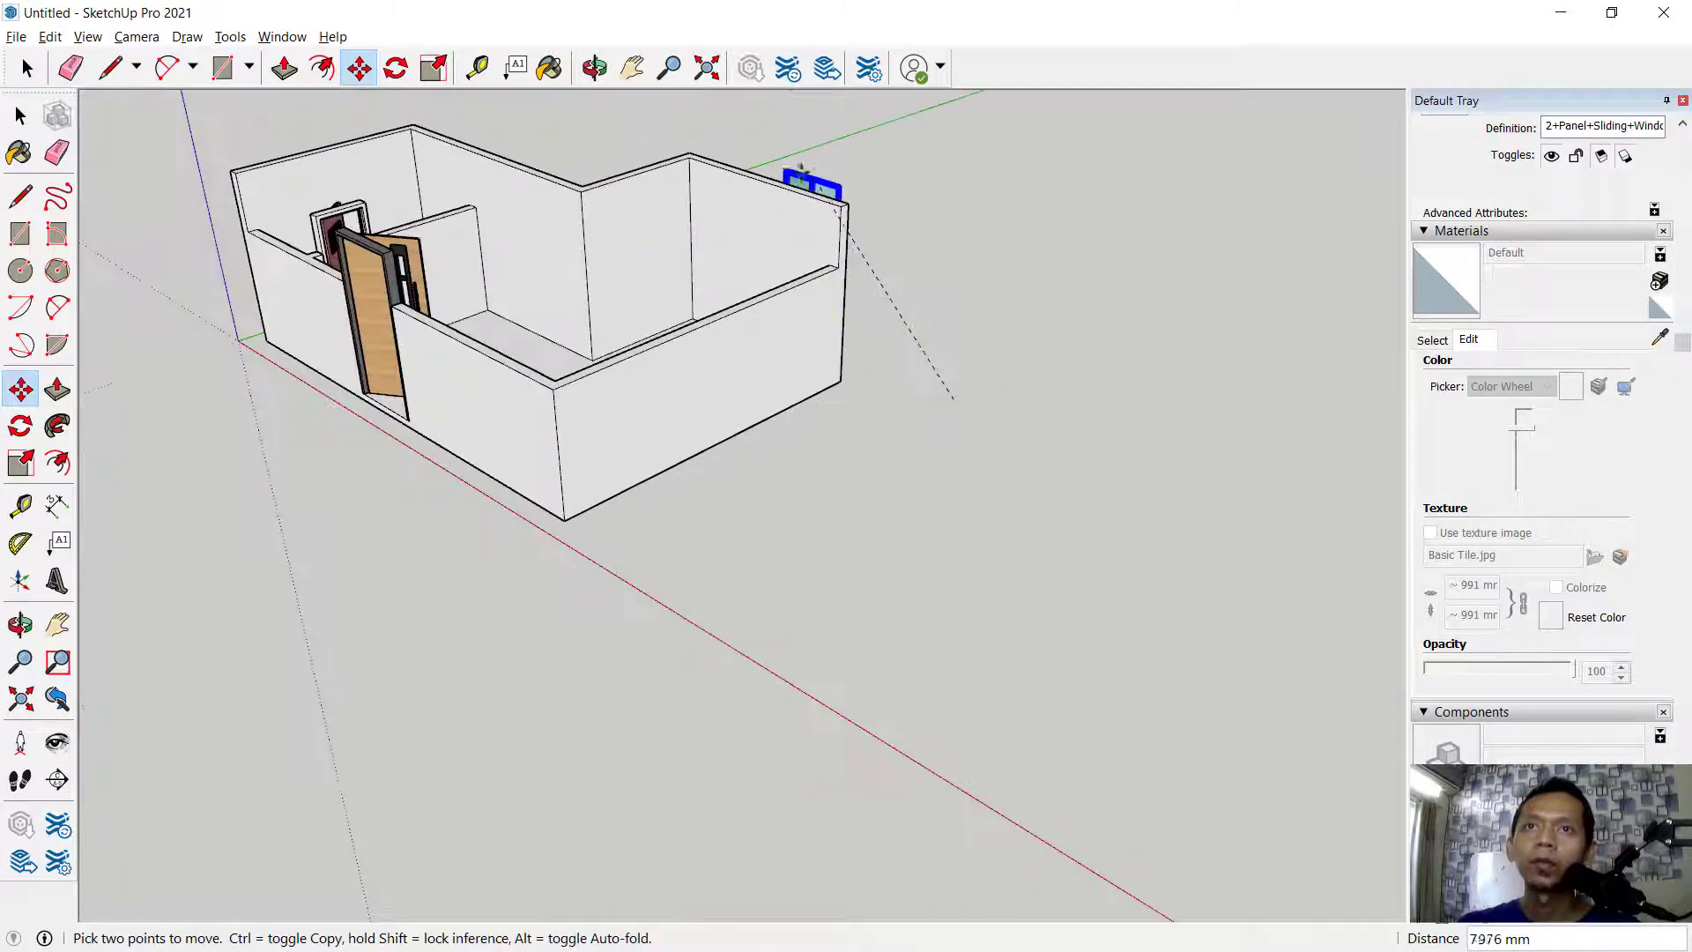
scroll(762, 190, up, 6)
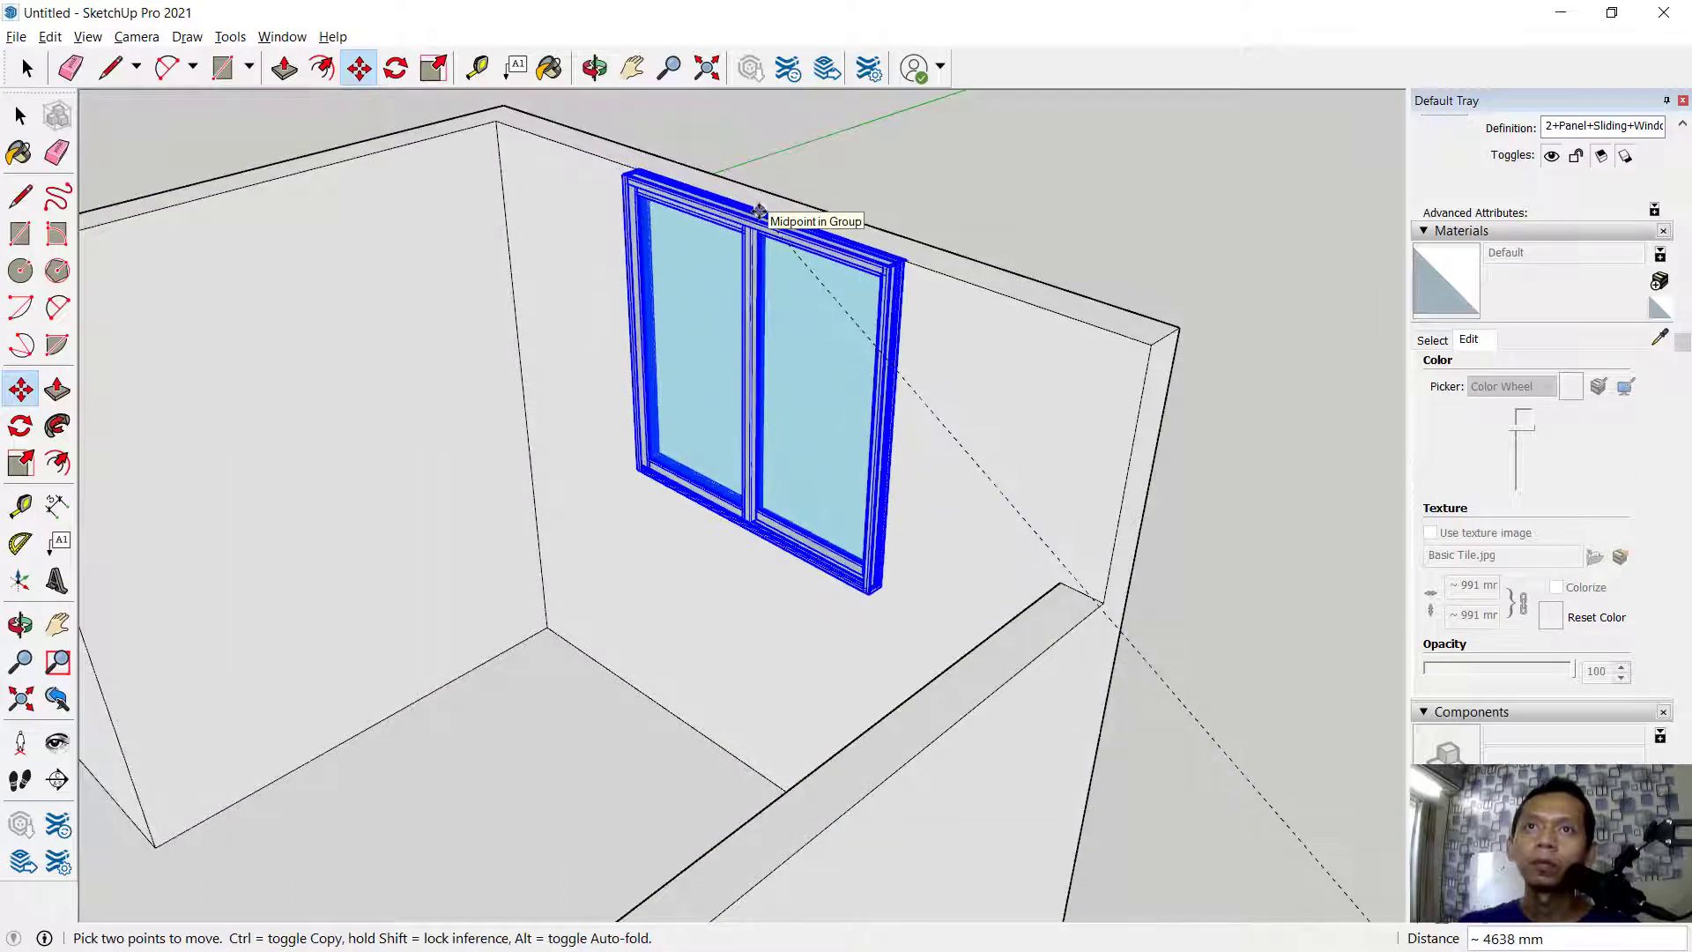
click(759, 211)
Lower the window 300 mm and nudge it flush into the wall
click(1154, 141)
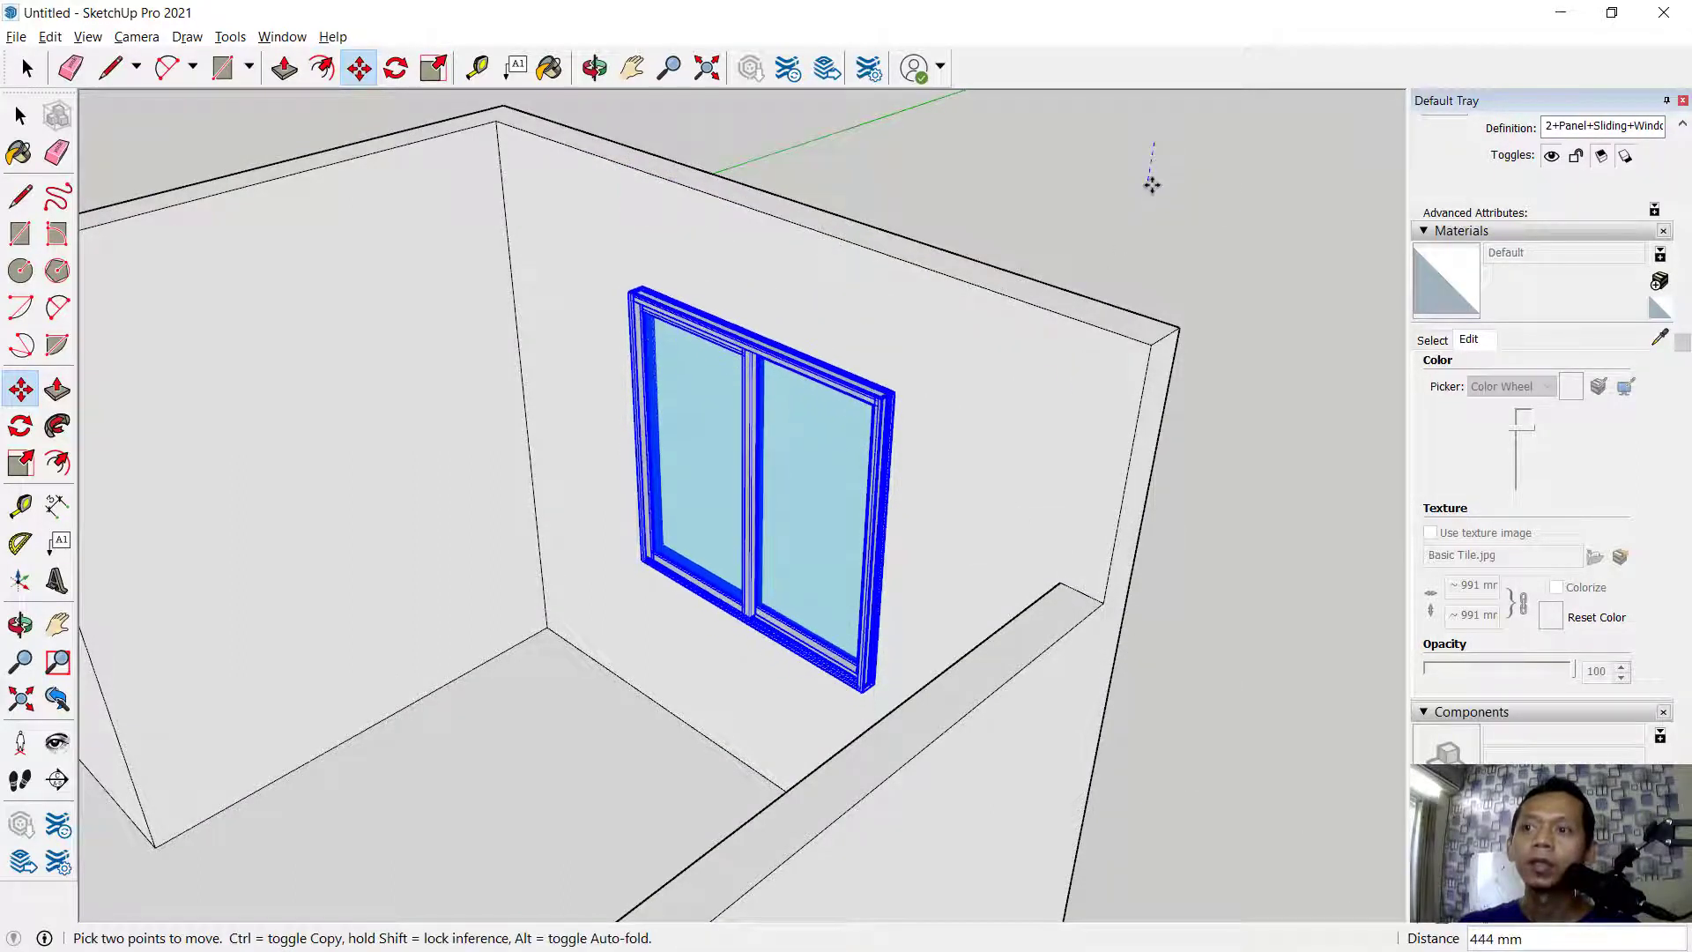
text(300)
key(Return)
middle_drag(1152, 185, 922, 590)
scroll(922, 581, up, 6)
click(951, 505)
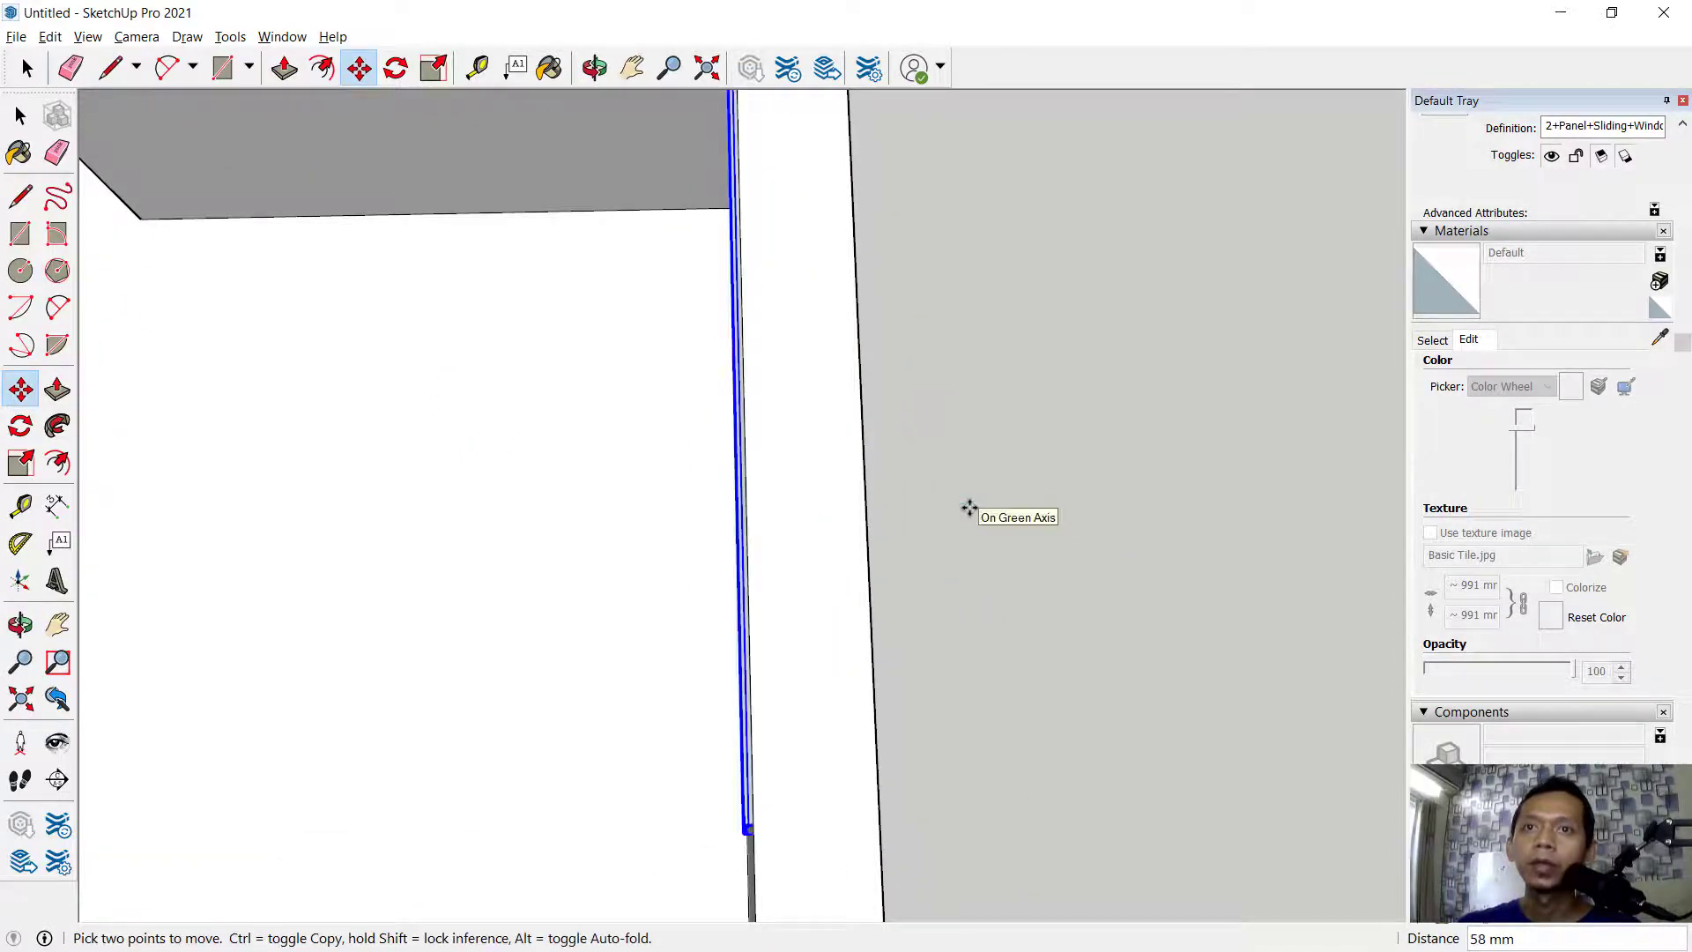
click(967, 503)
scroll(1024, 497, down, 3)
middle_drag(1024, 497, 1265, 287)
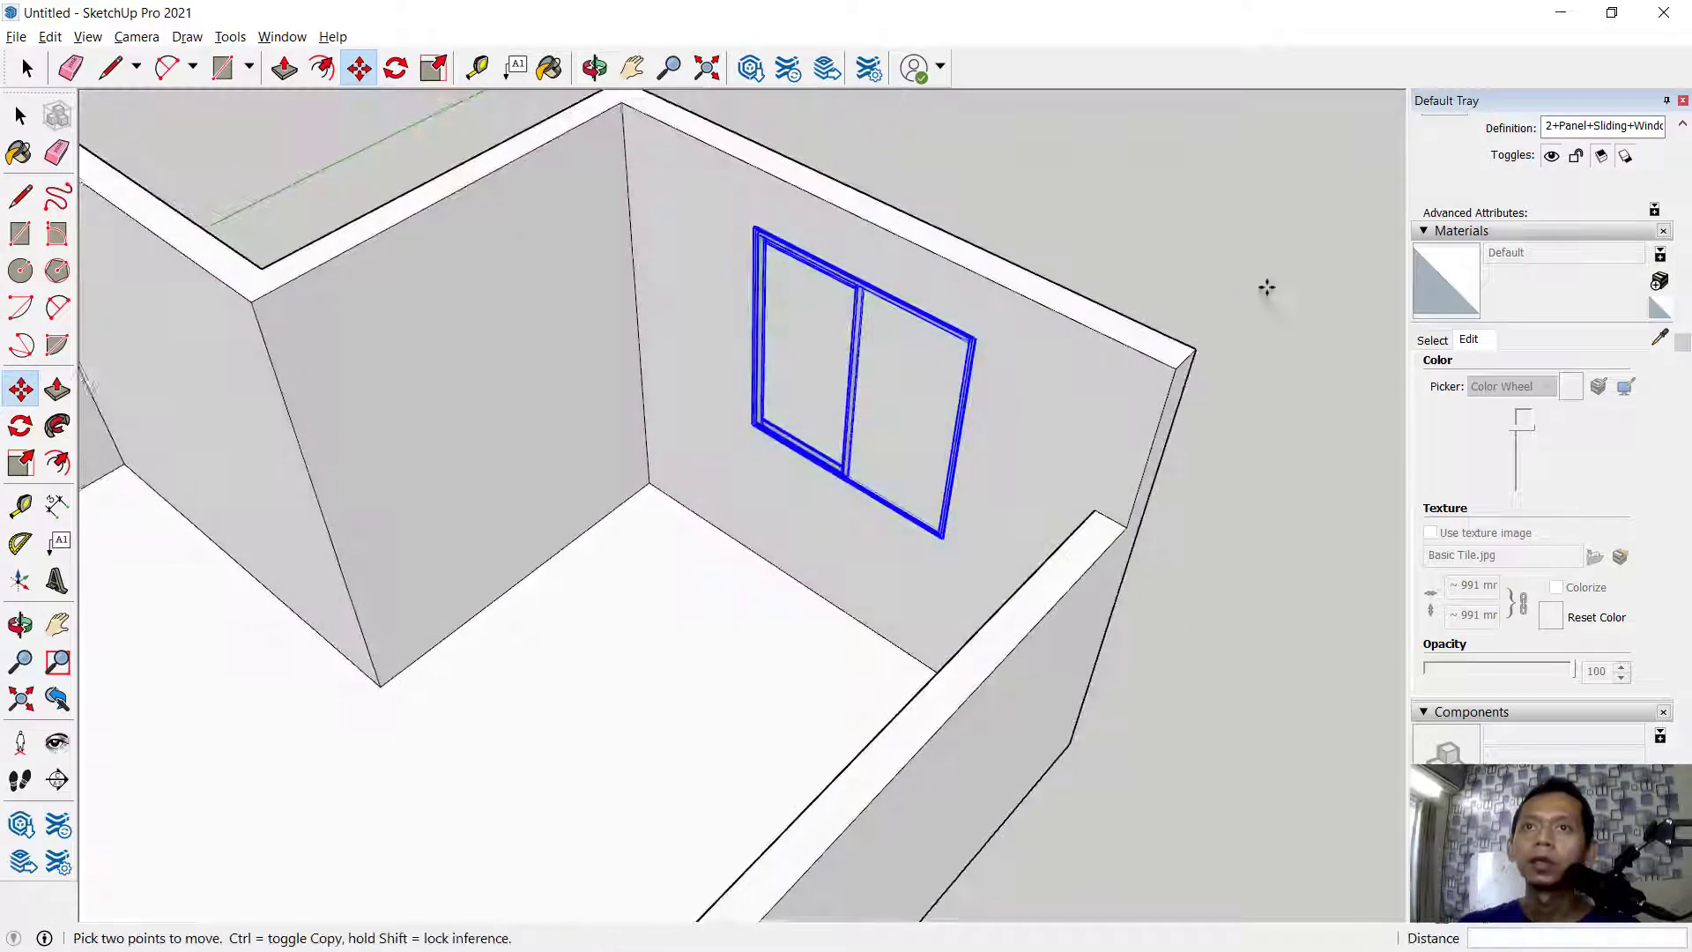
key(space)
Open the room walls group for editing
middle_drag(1260, 424, 1229, 369)
double_click(1098, 351)
scroll(1110, 203, up, 3)
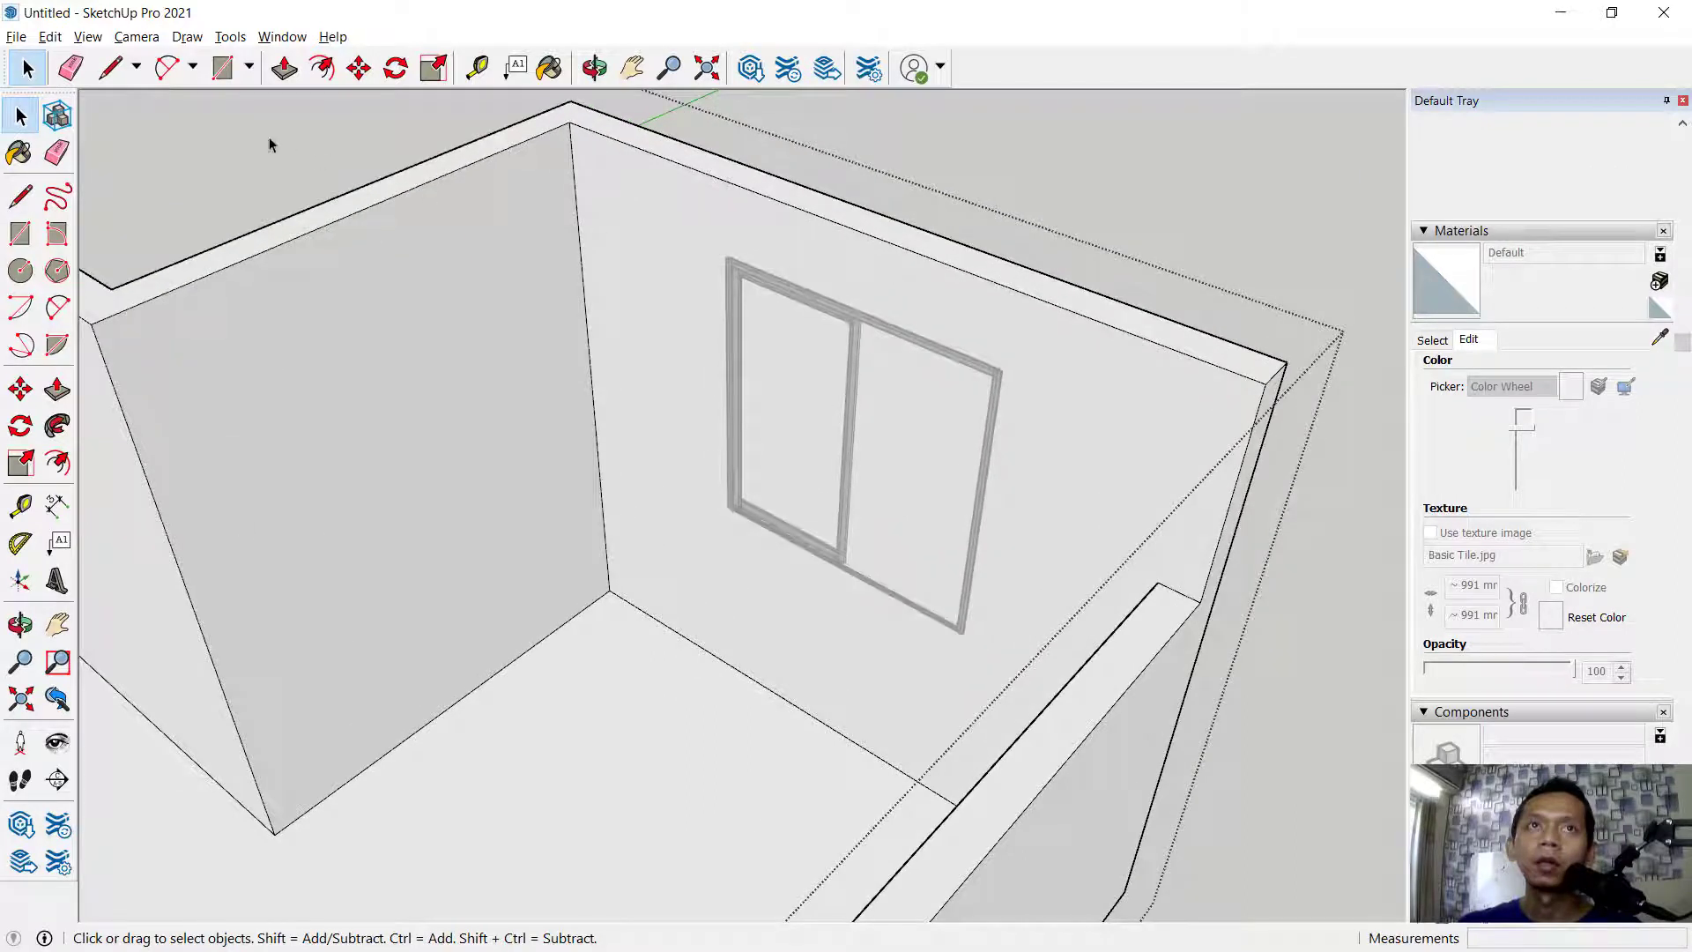
Draw a rectangle around the window on the wall and push it 150 mm through
click(222, 71)
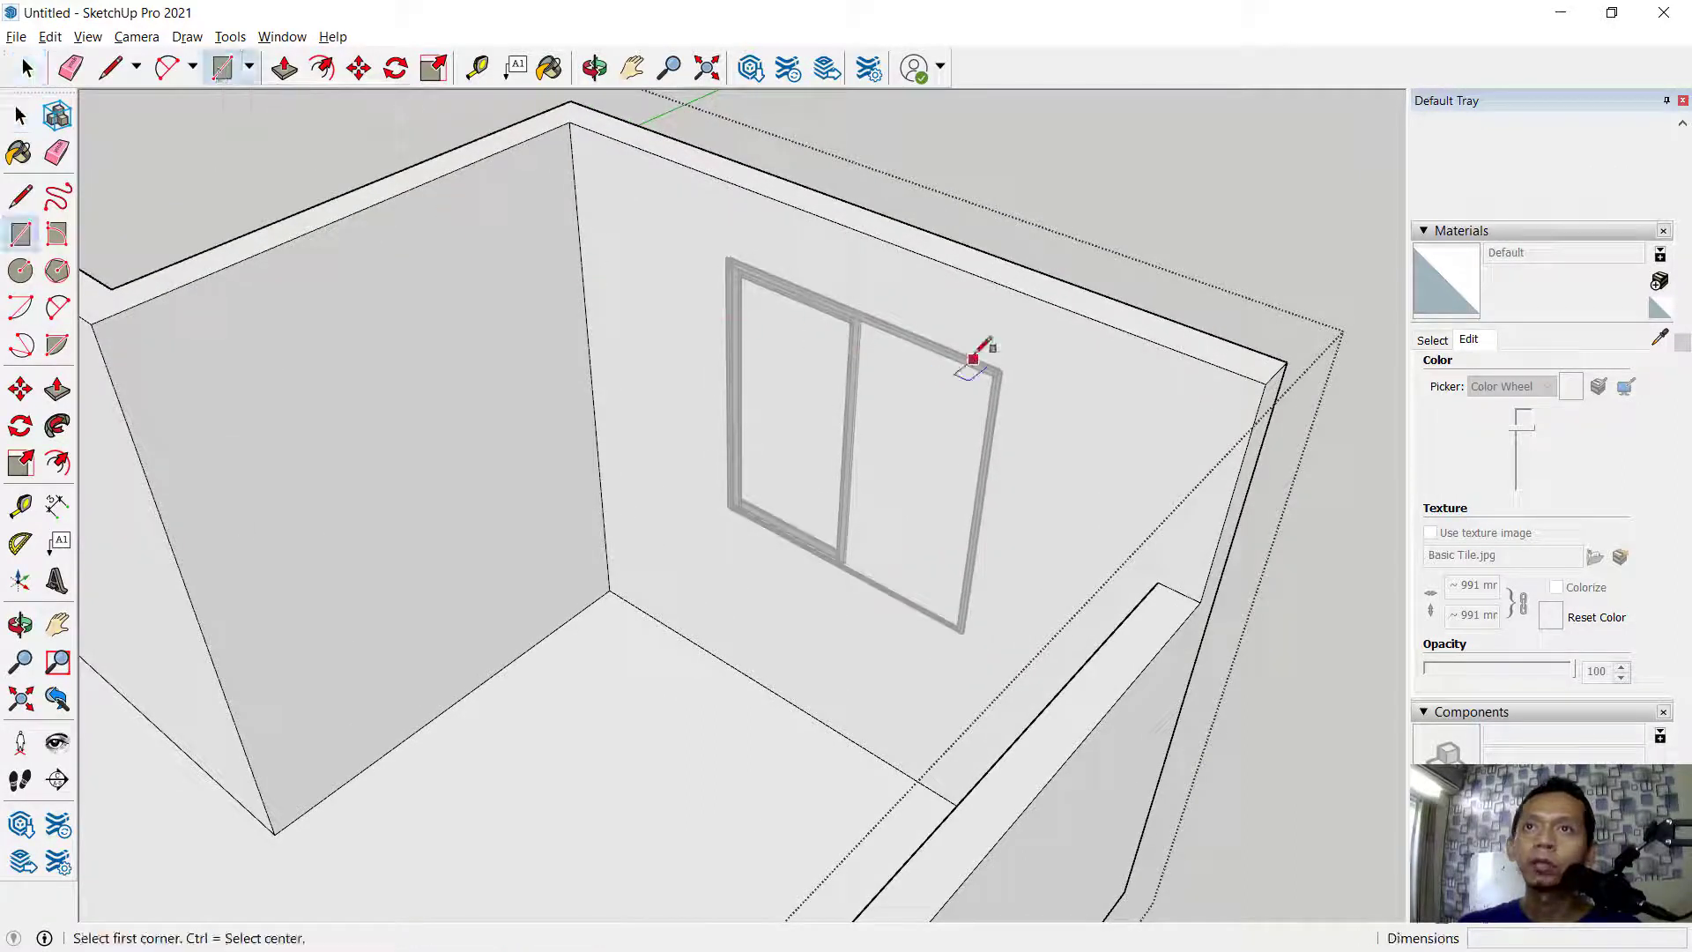
click(1072, 310)
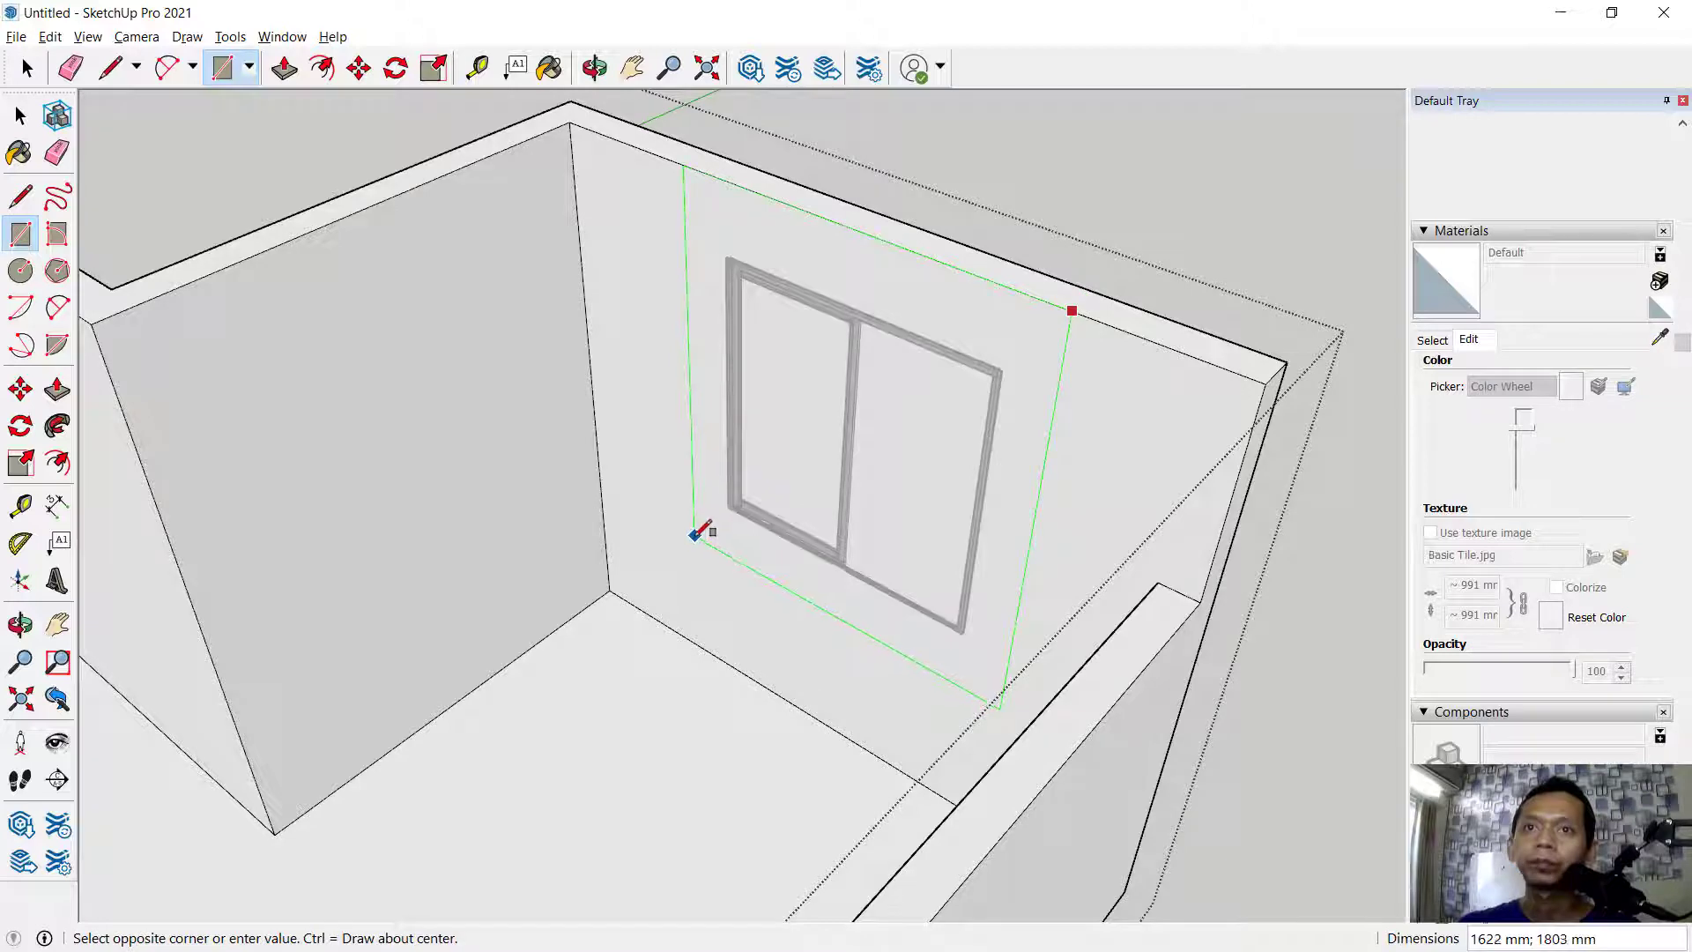
click(694, 534)
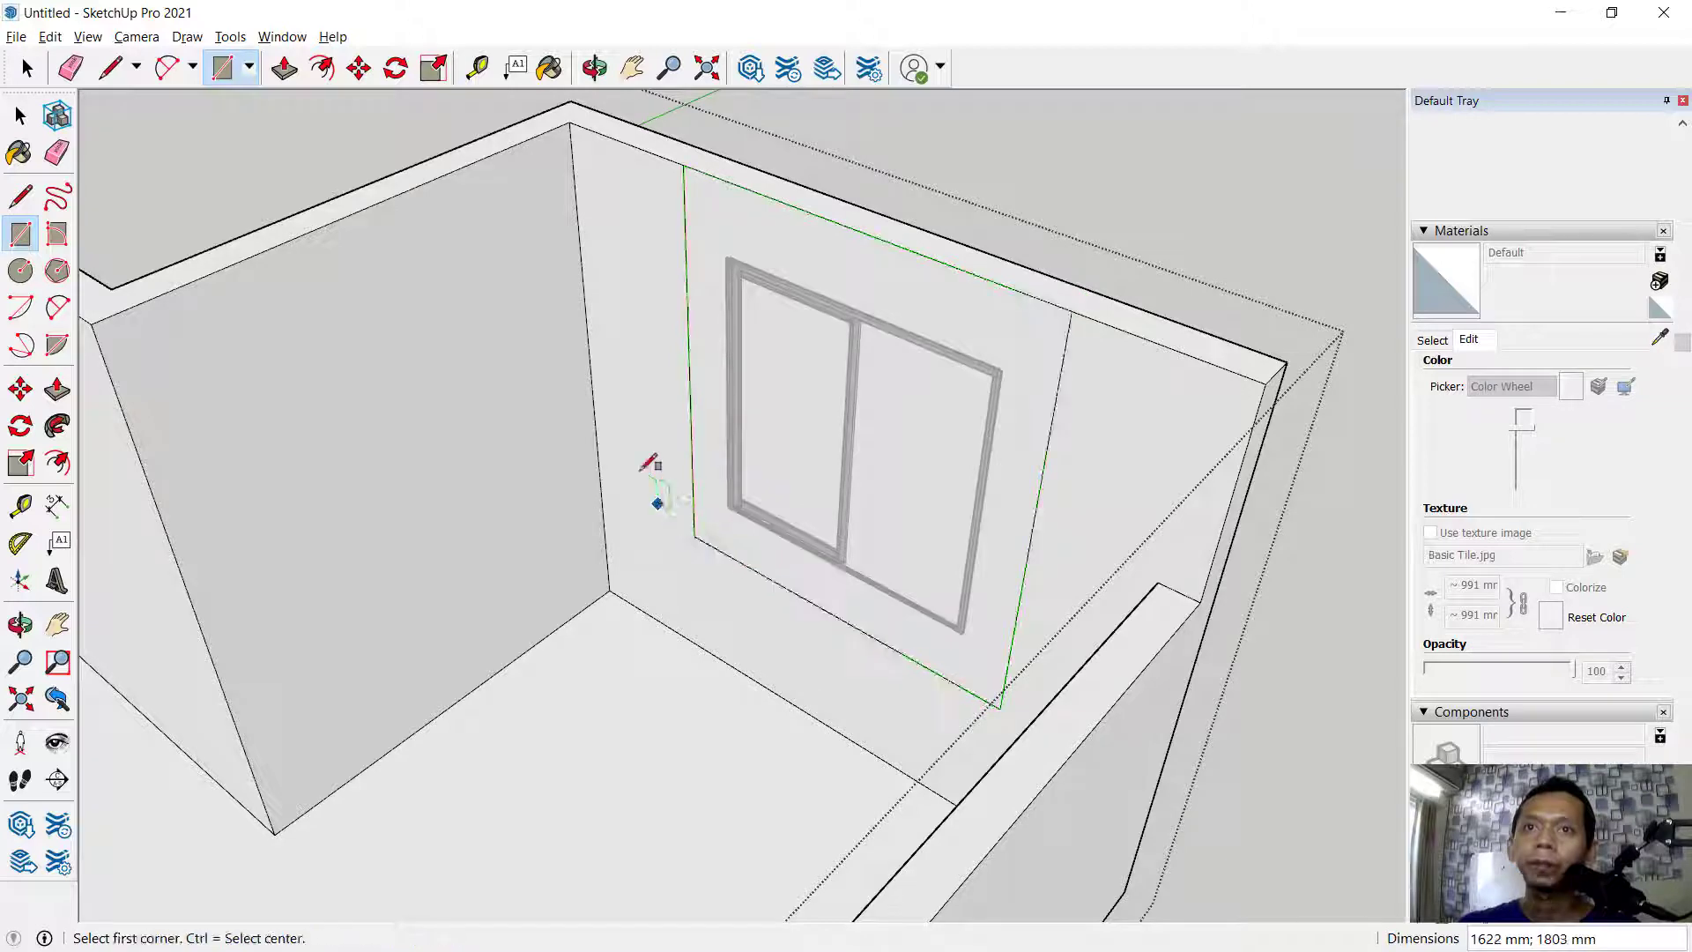
click(283, 68)
click(708, 229)
click(729, 185)
middle_drag(833, 179, 899, 143)
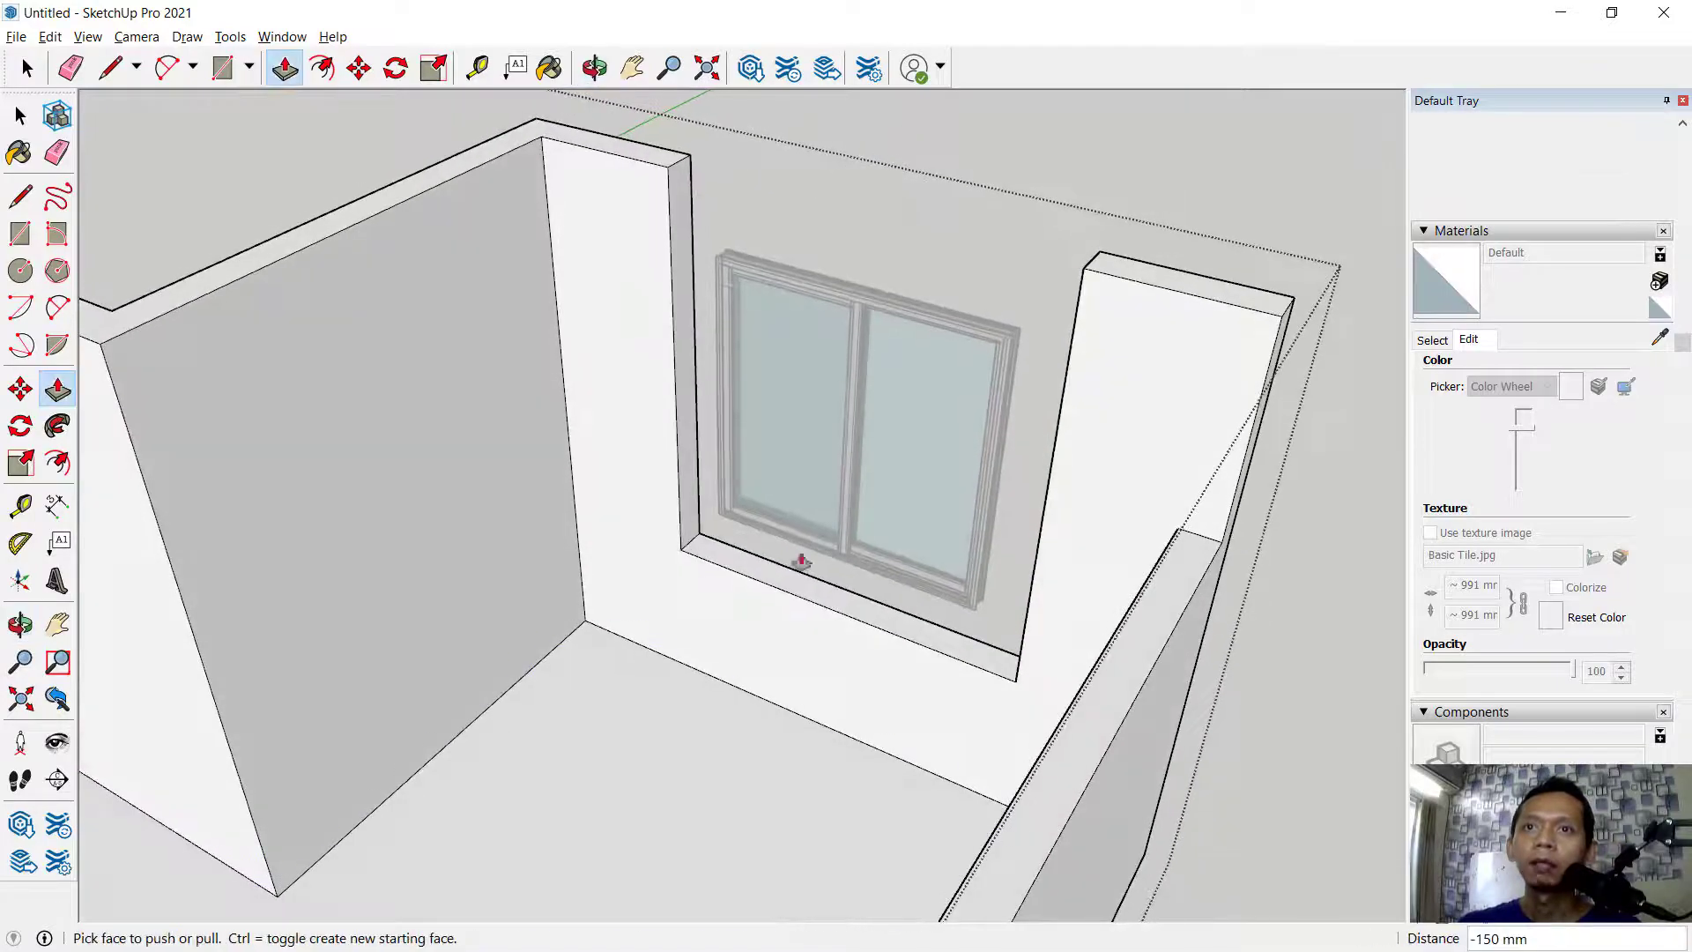
scroll(884, 593, up, 5)
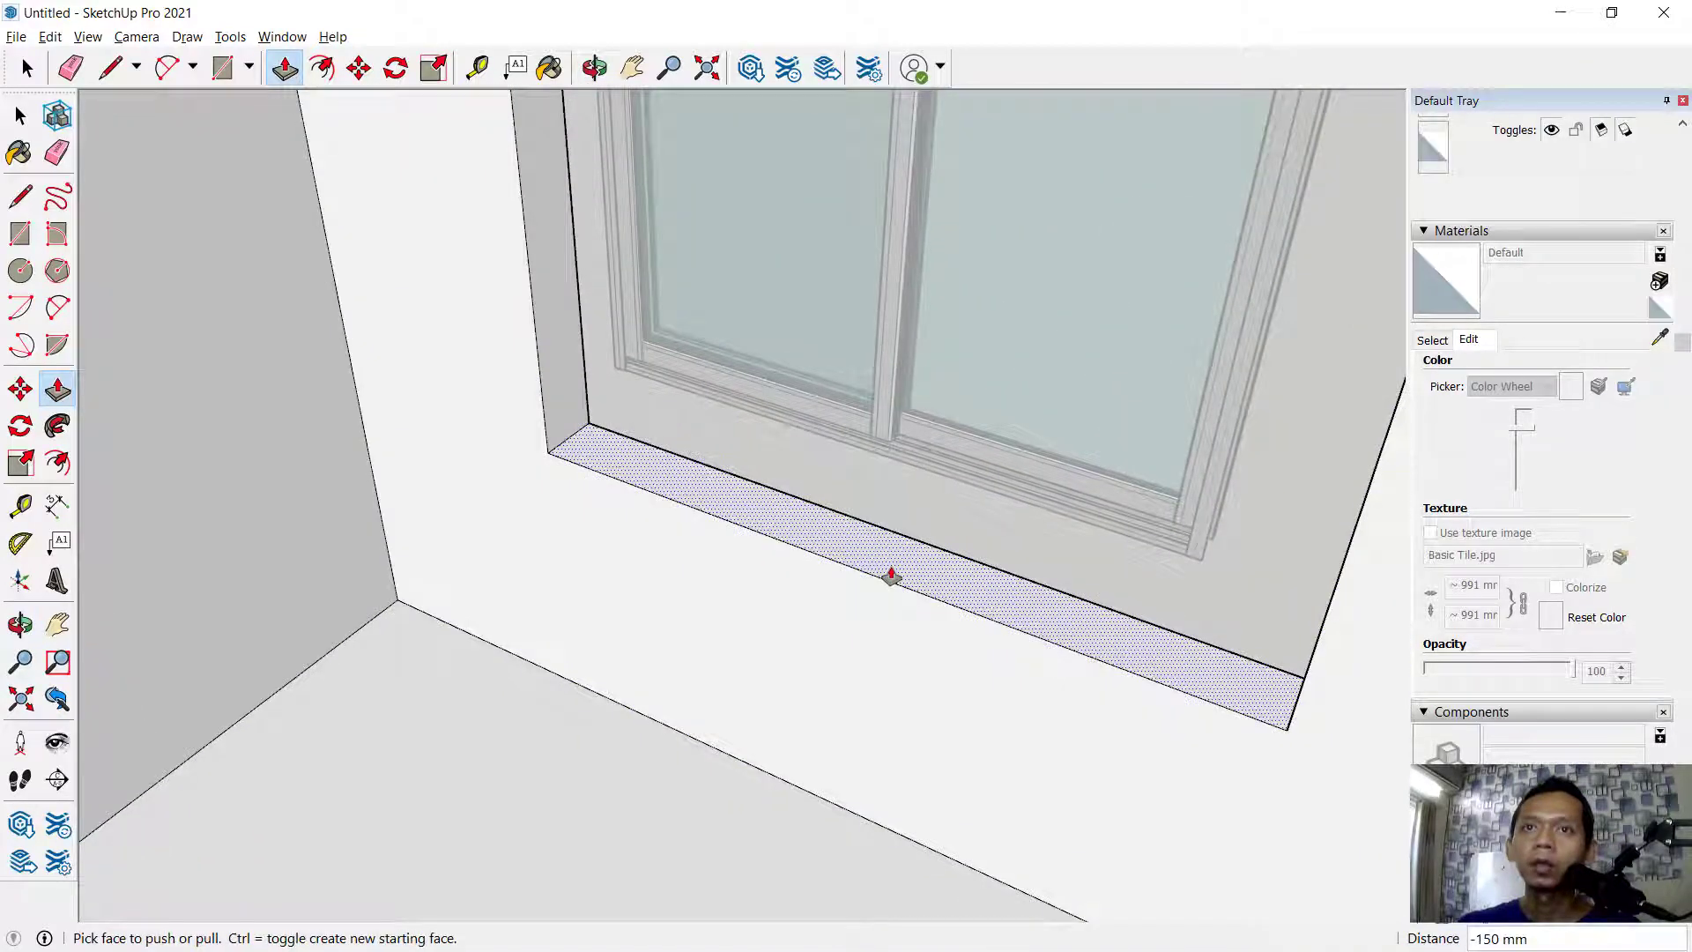
Raise the opening's sill face up to the window frame
click(891, 577)
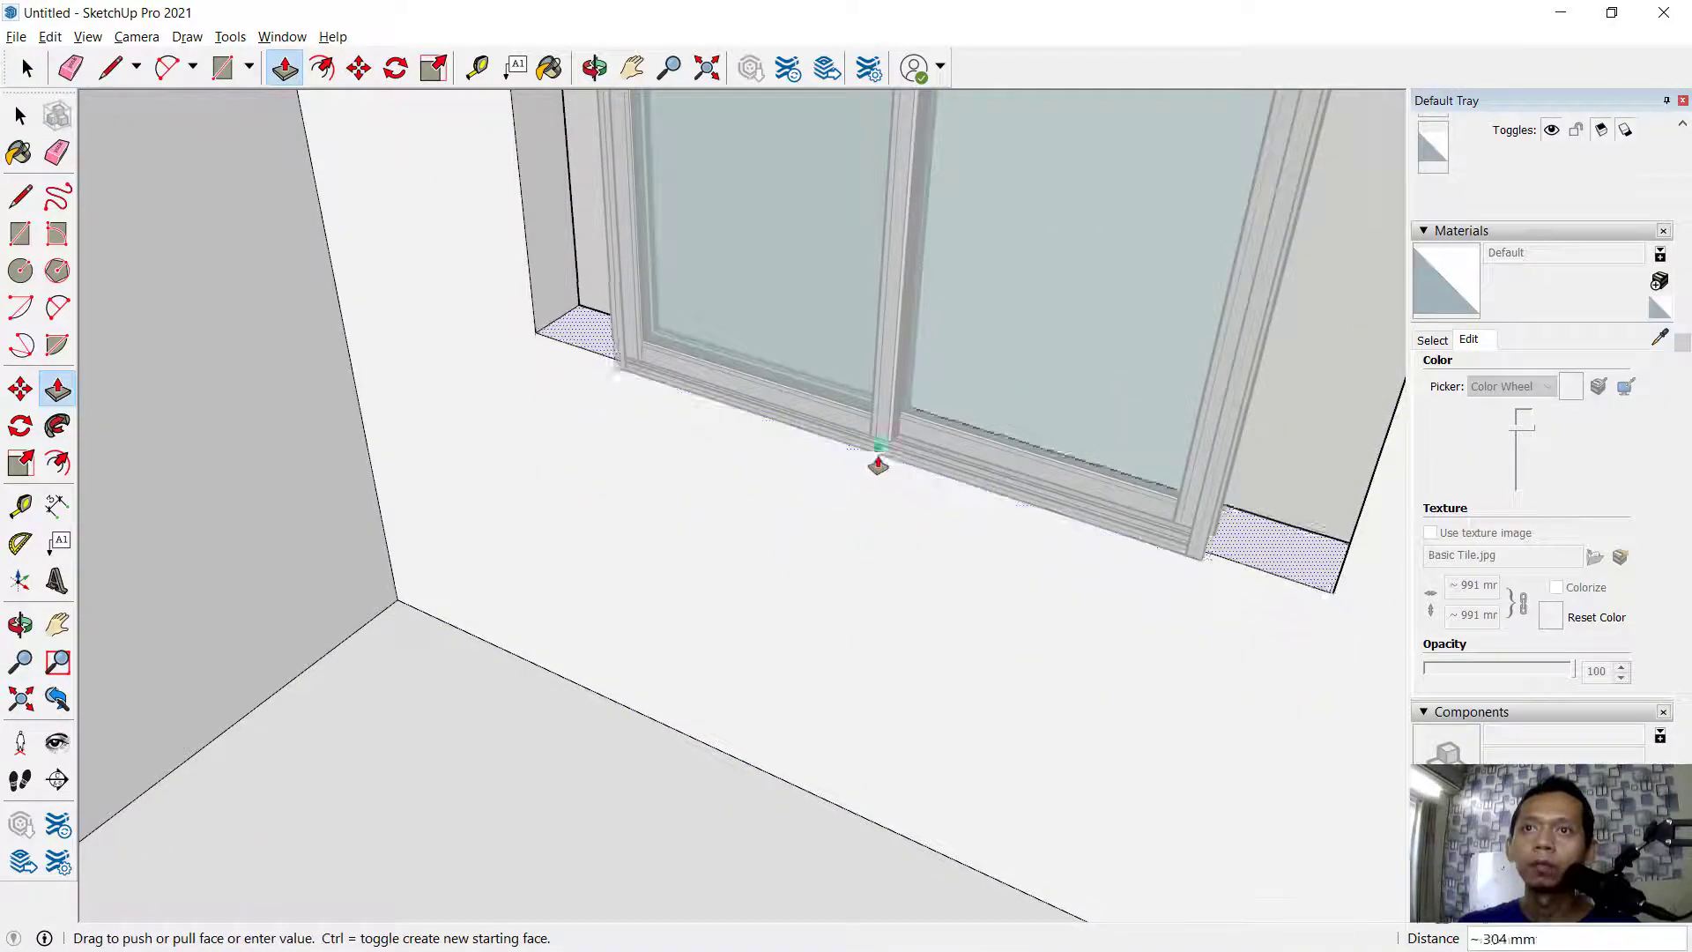
click(859, 459)
middle_drag(857, 460, 648, 407)
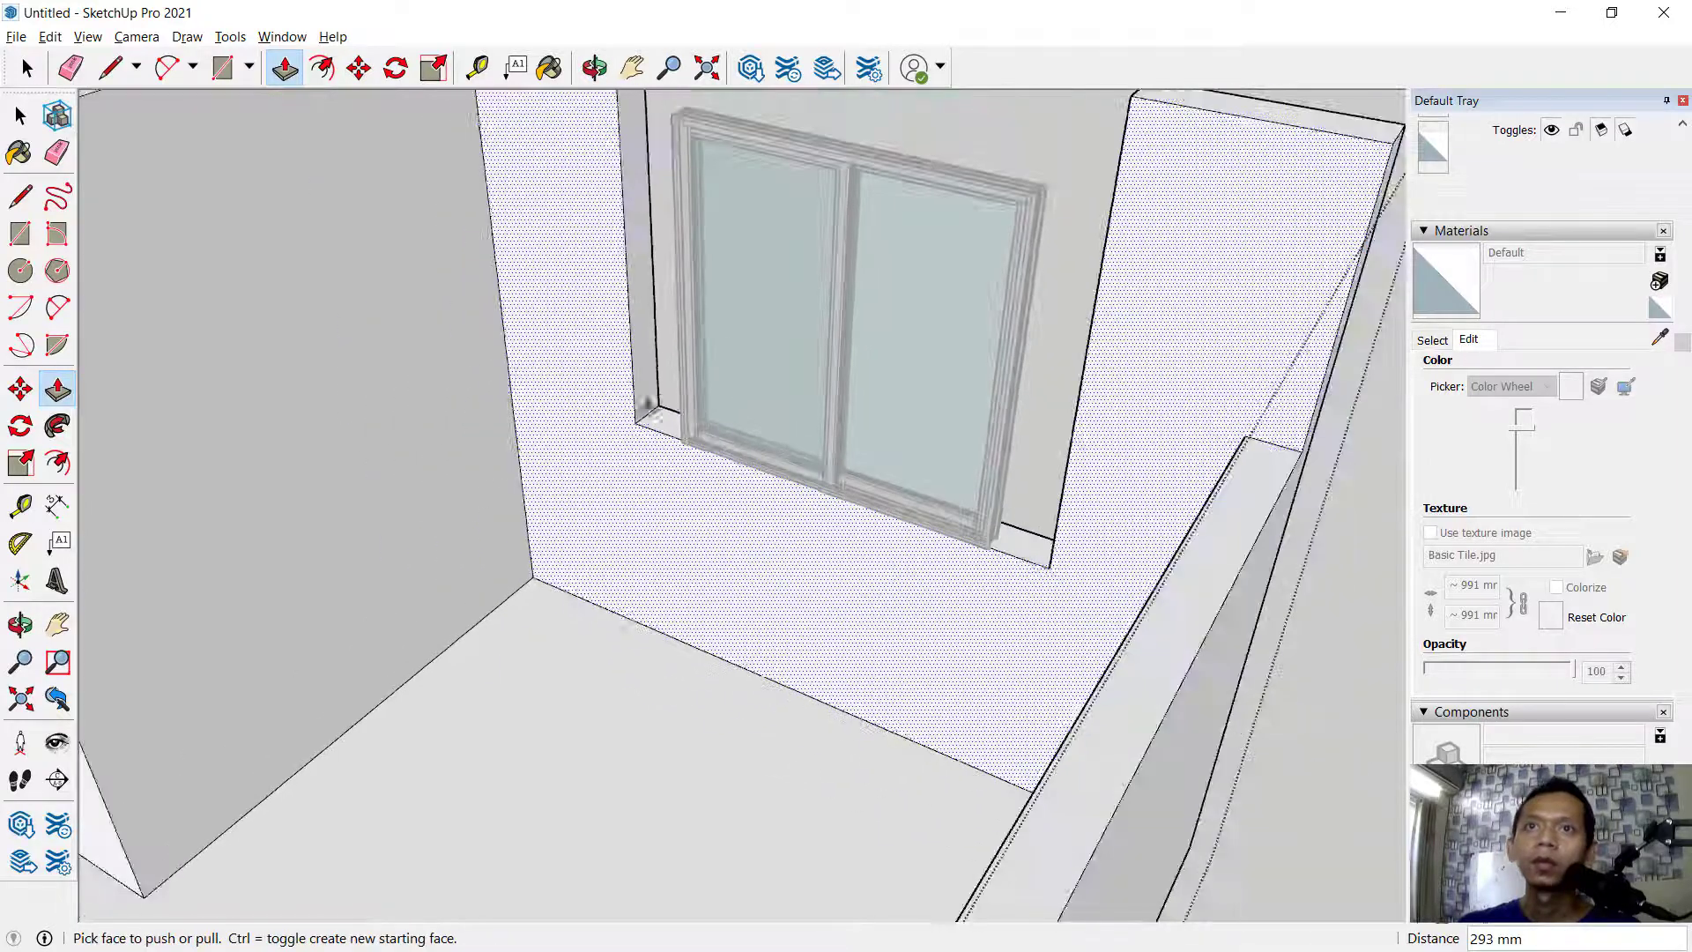
scroll(634, 195, up, 3)
Bring both side faces of the opening in to meet the window frame
click(629, 249)
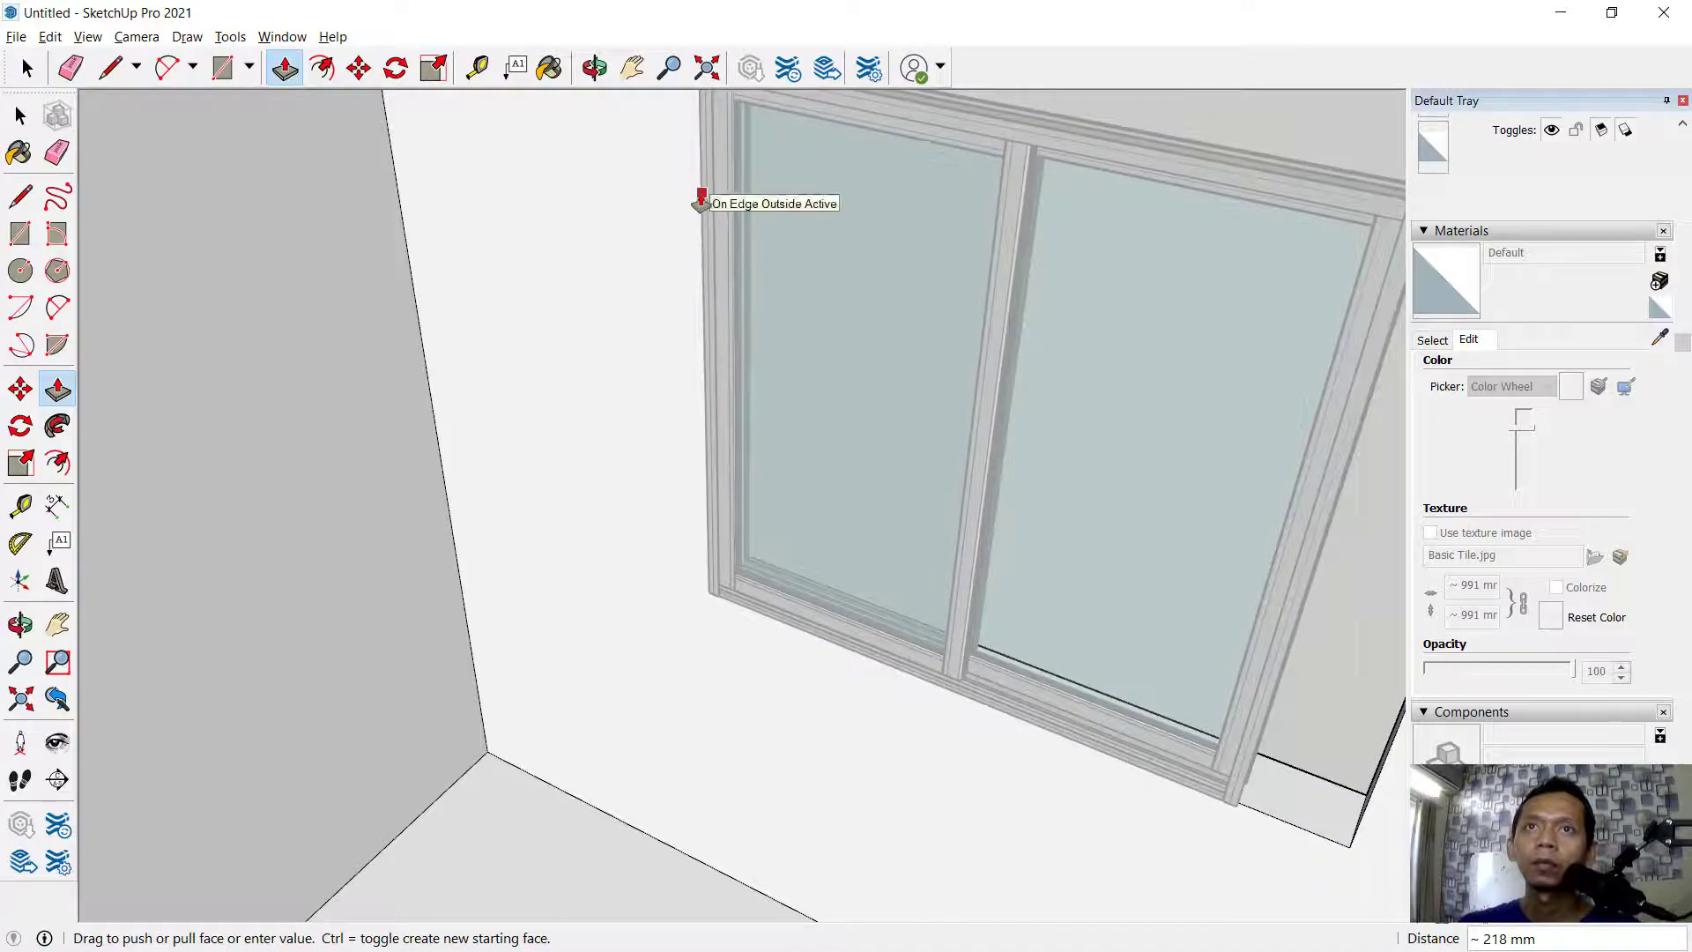
click(701, 198)
scroll(649, 374, down, 5)
middle_drag(649, 484, 864, 266)
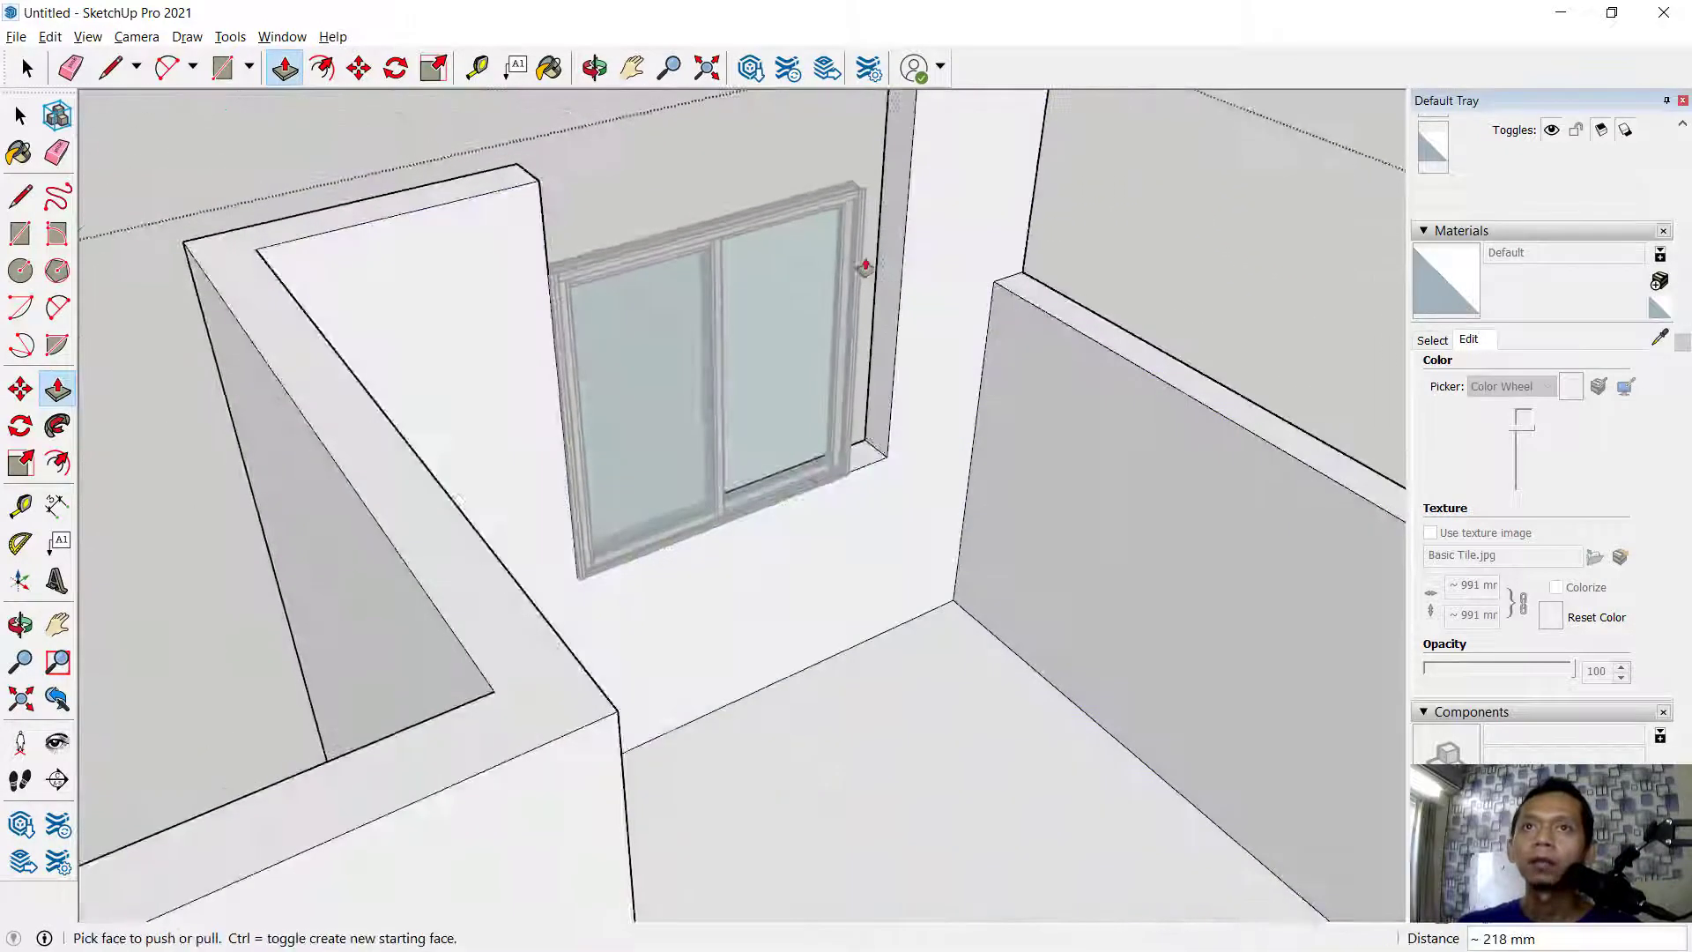
scroll(864, 267, up, 3)
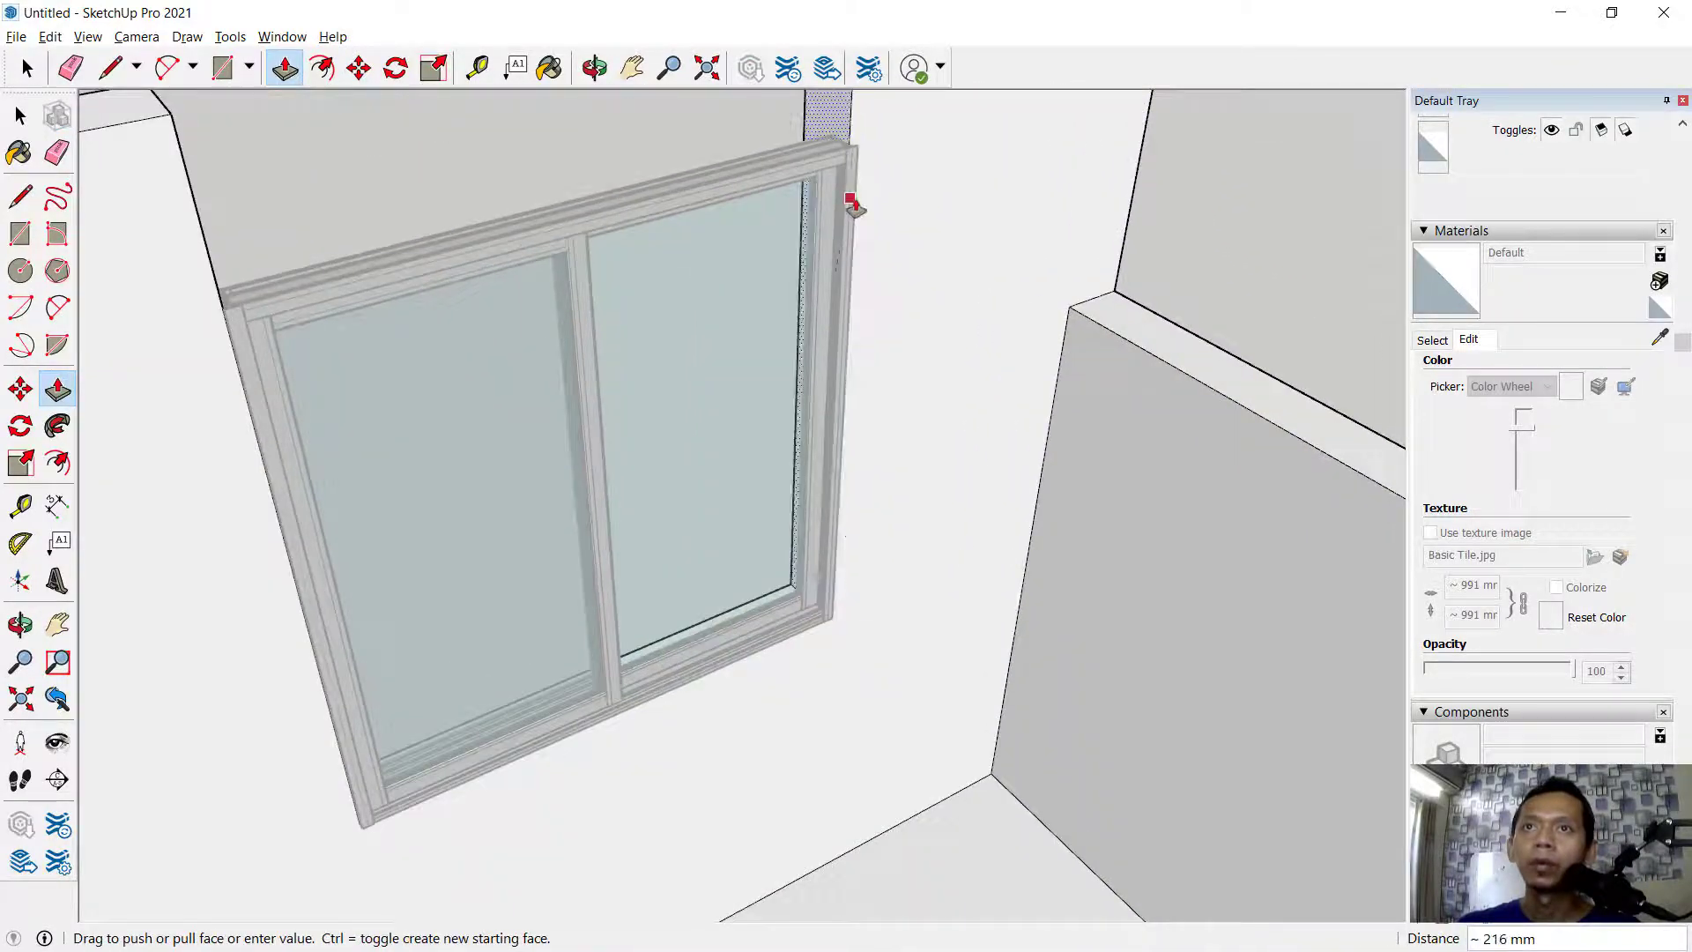
click(857, 196)
scroll(959, 408, down, 5)
middle_drag(959, 408, 487, 532)
scroll(692, 293, up, 3)
scroll(692, 293, up, 2)
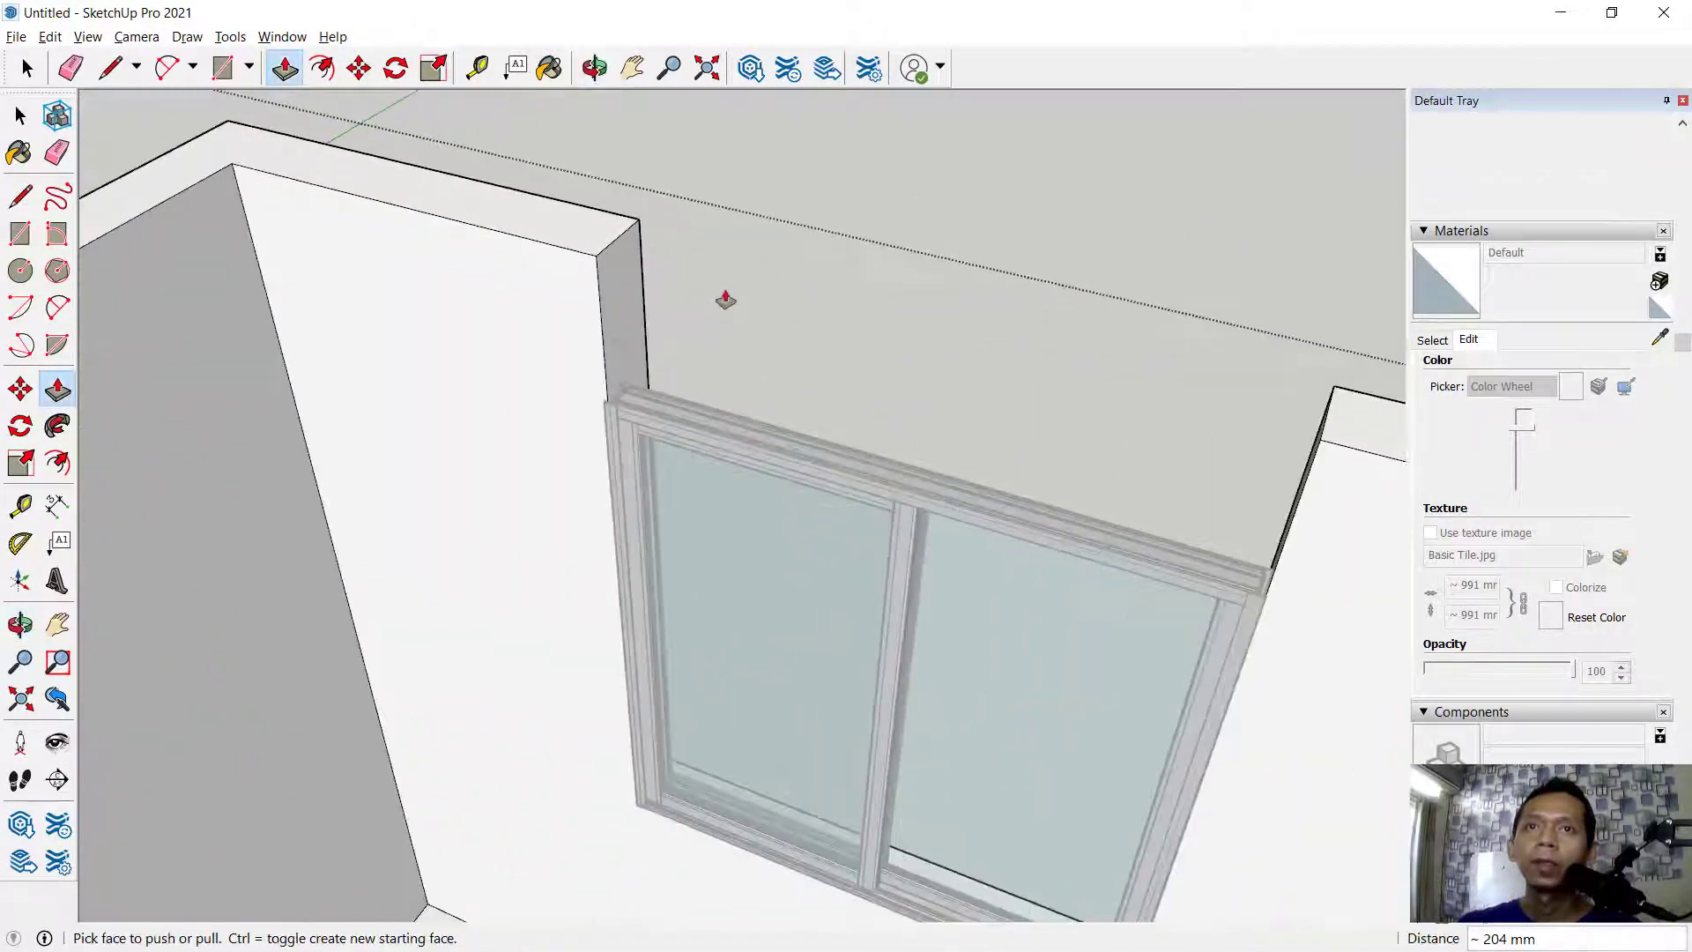
Draw a small rectangle at the wall's top end and push/pull it 1200 mm across the opening
click(220, 68)
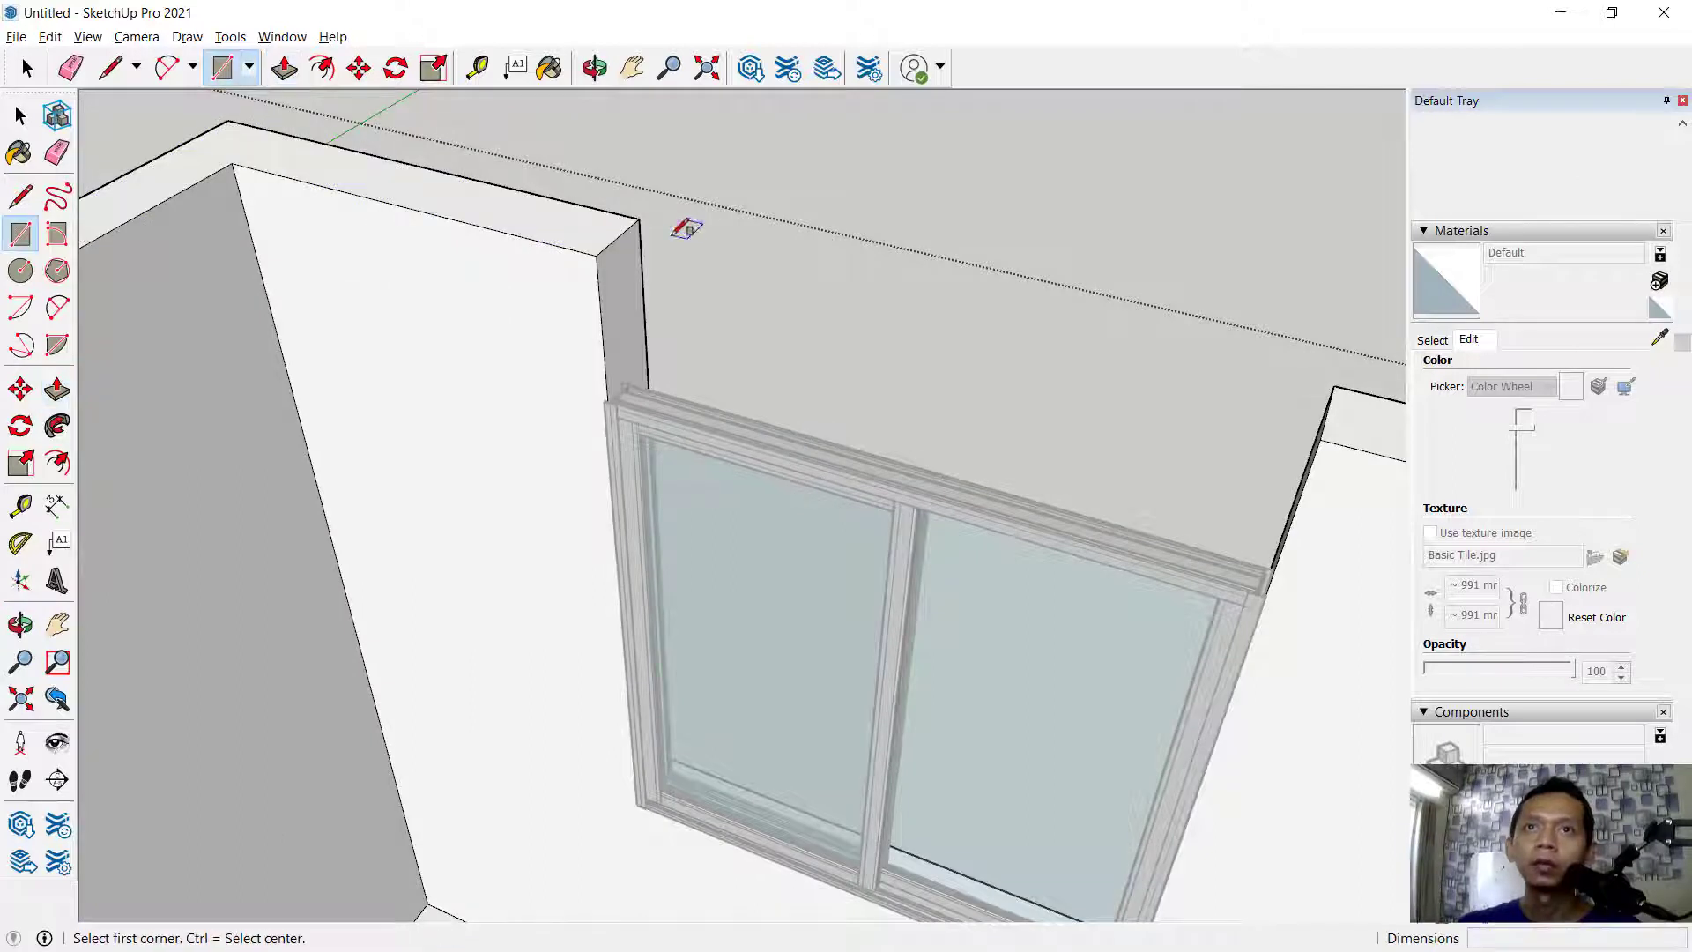
click(639, 219)
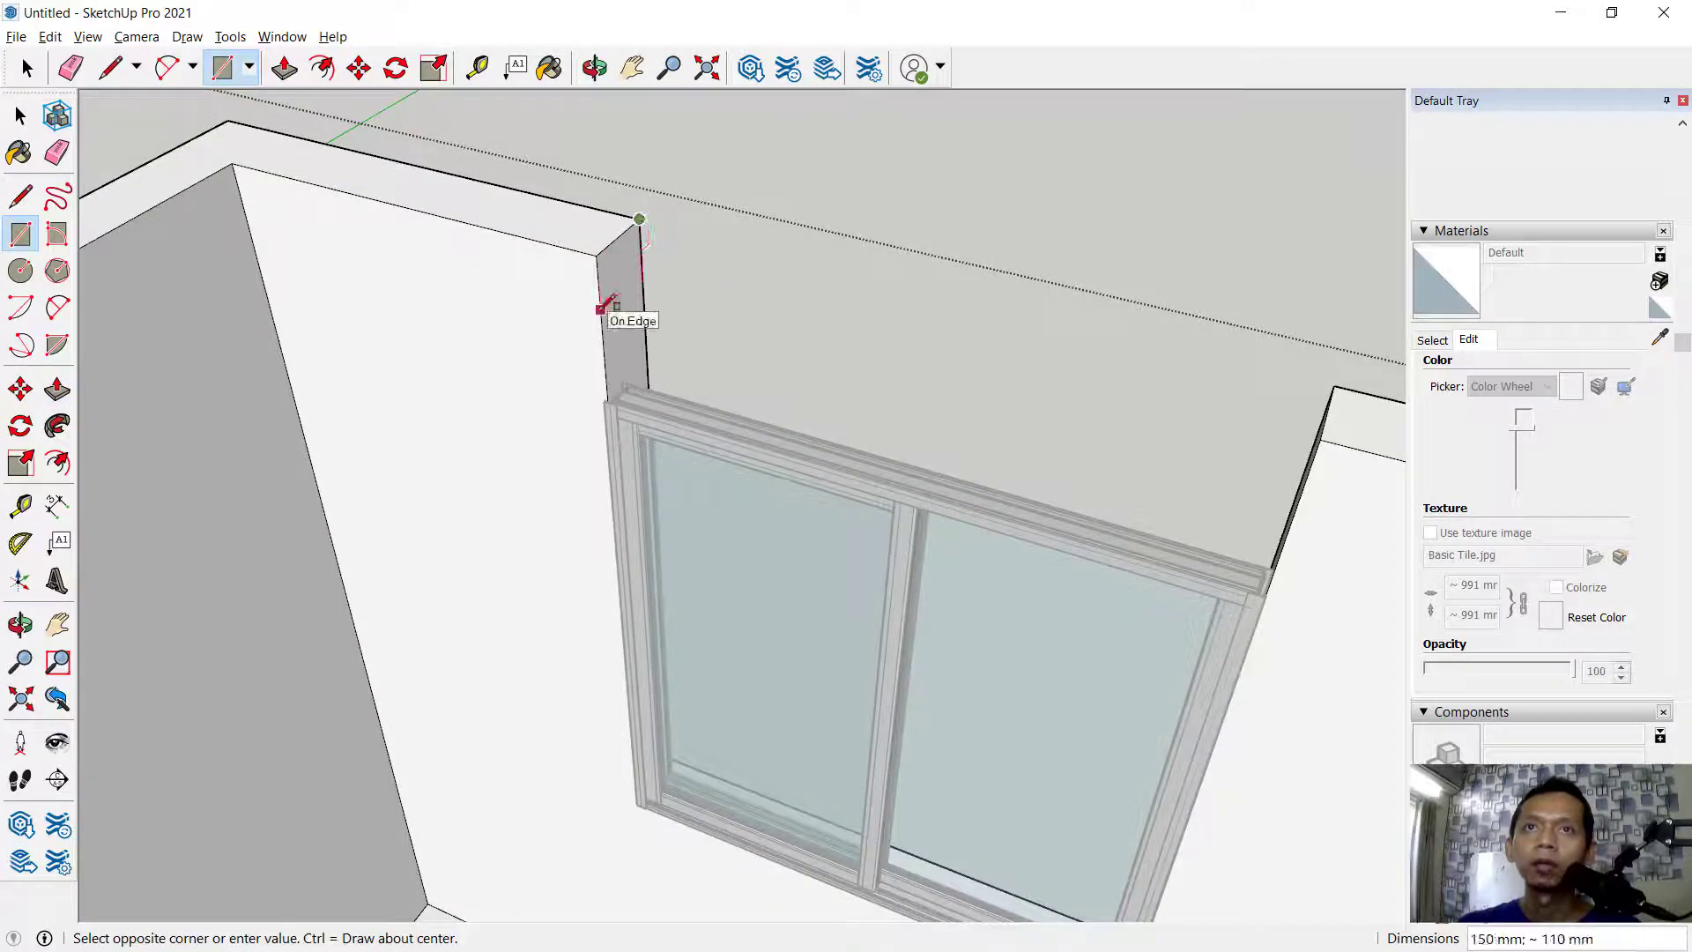
click(602, 308)
key(p)
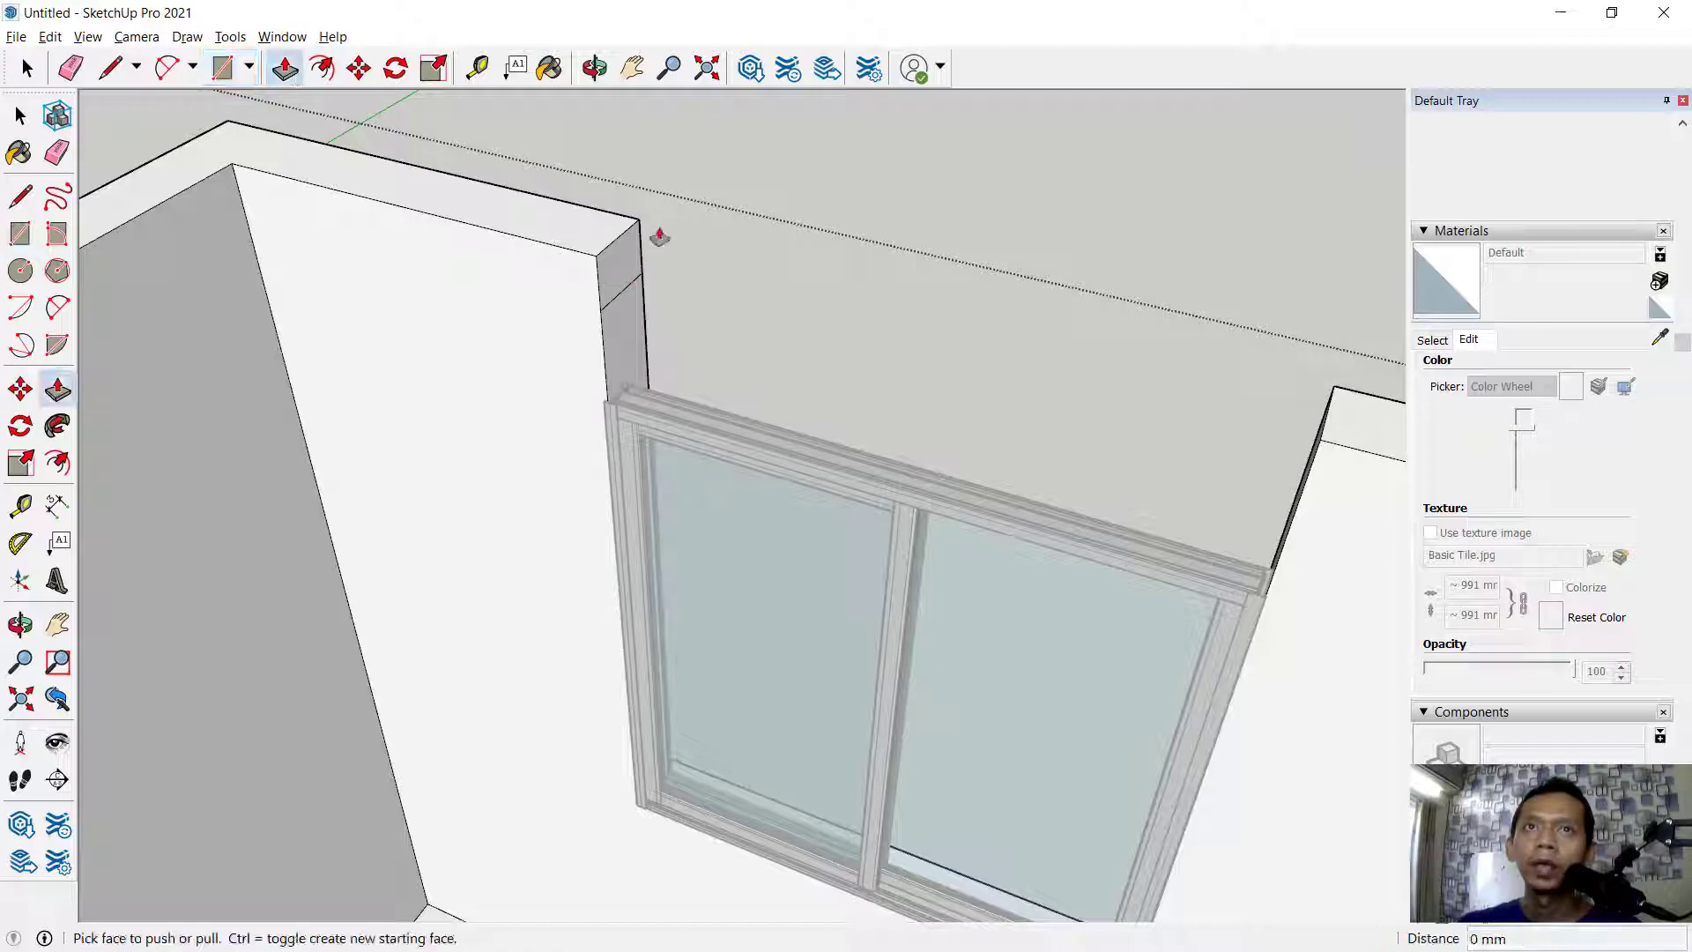
drag(630, 278, 1335, 416)
scroll(1335, 416, down, 3)
middle_drag(1329, 408, 467, 176)
scroll(585, 291, up, 5)
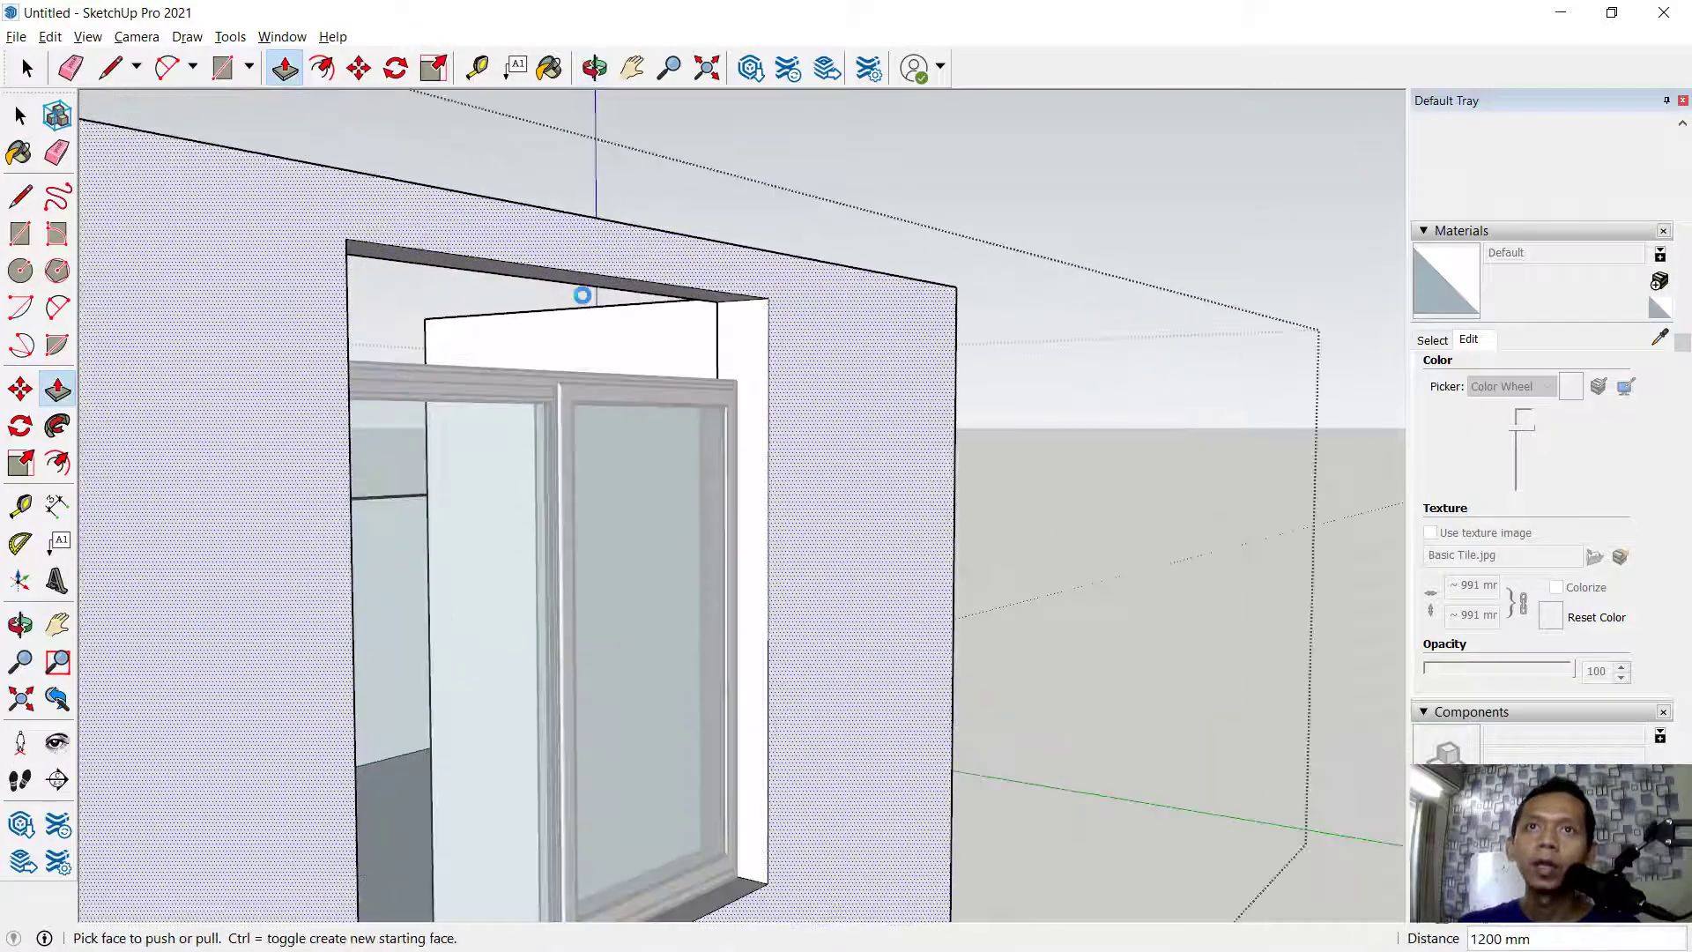
scroll(618, 320, up, 2)
Push the opening's top face down until it meets the window frame
drag(662, 281, 662, 435)
middle_drag(662, 434, 1010, 506)
drag(943, 526, 937, 529)
scroll(937, 453, down, 5)
middle_drag(854, 453, 1043, 345)
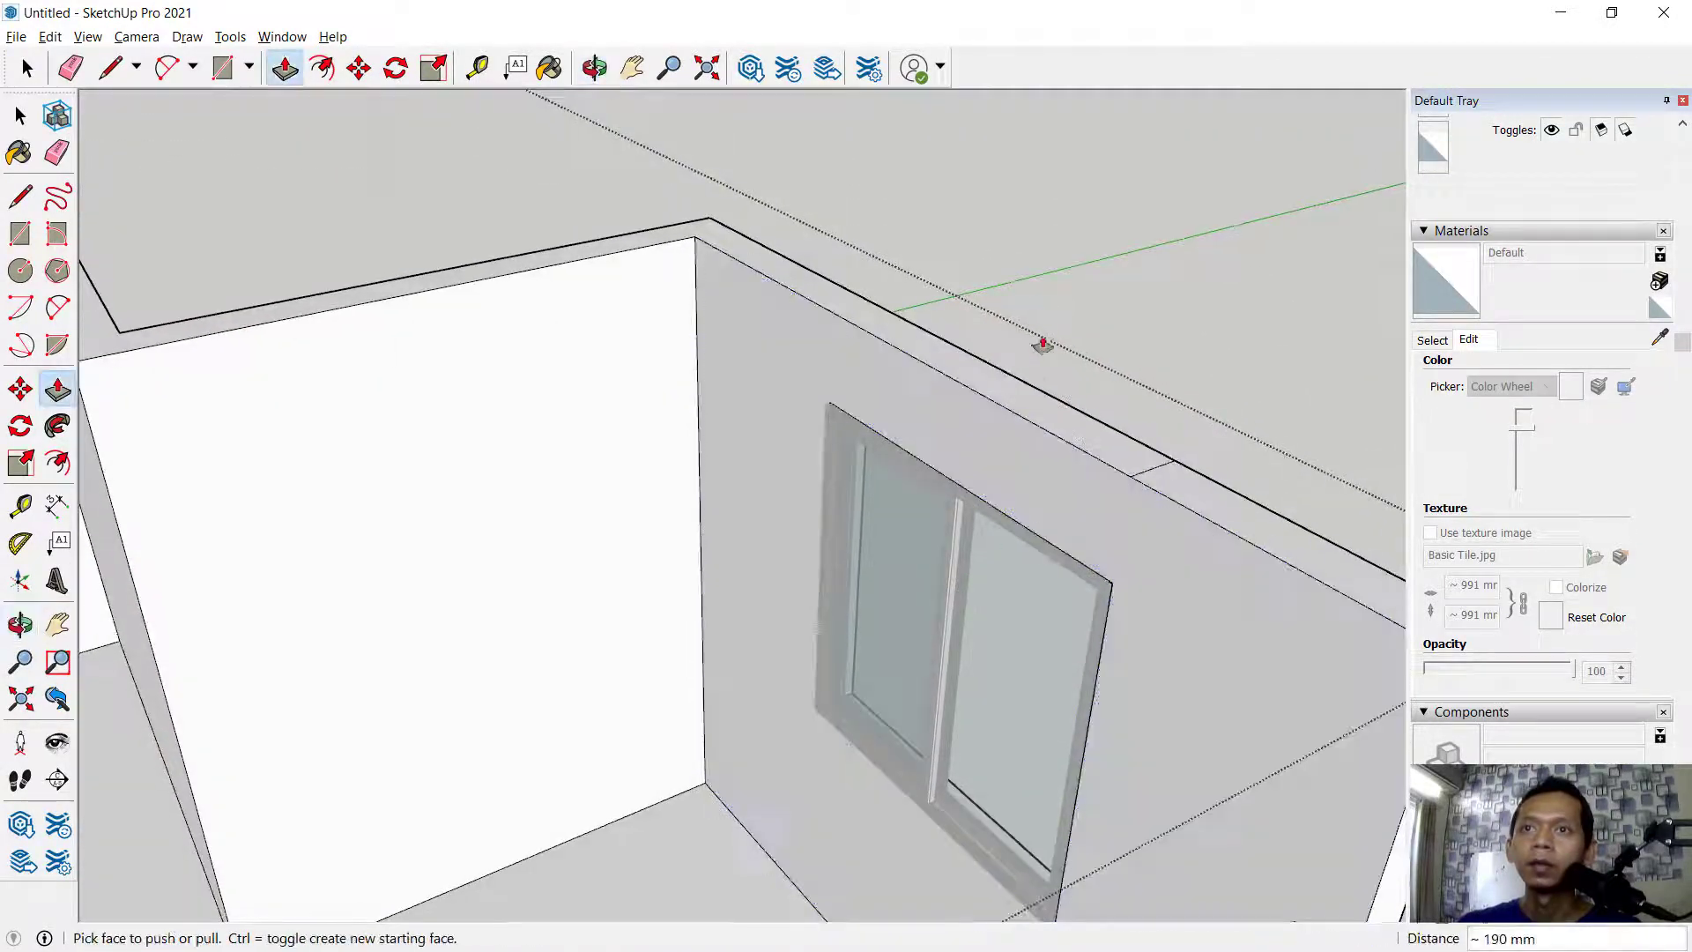
Erase the leftover stray edge above the sliding window
click(71, 68)
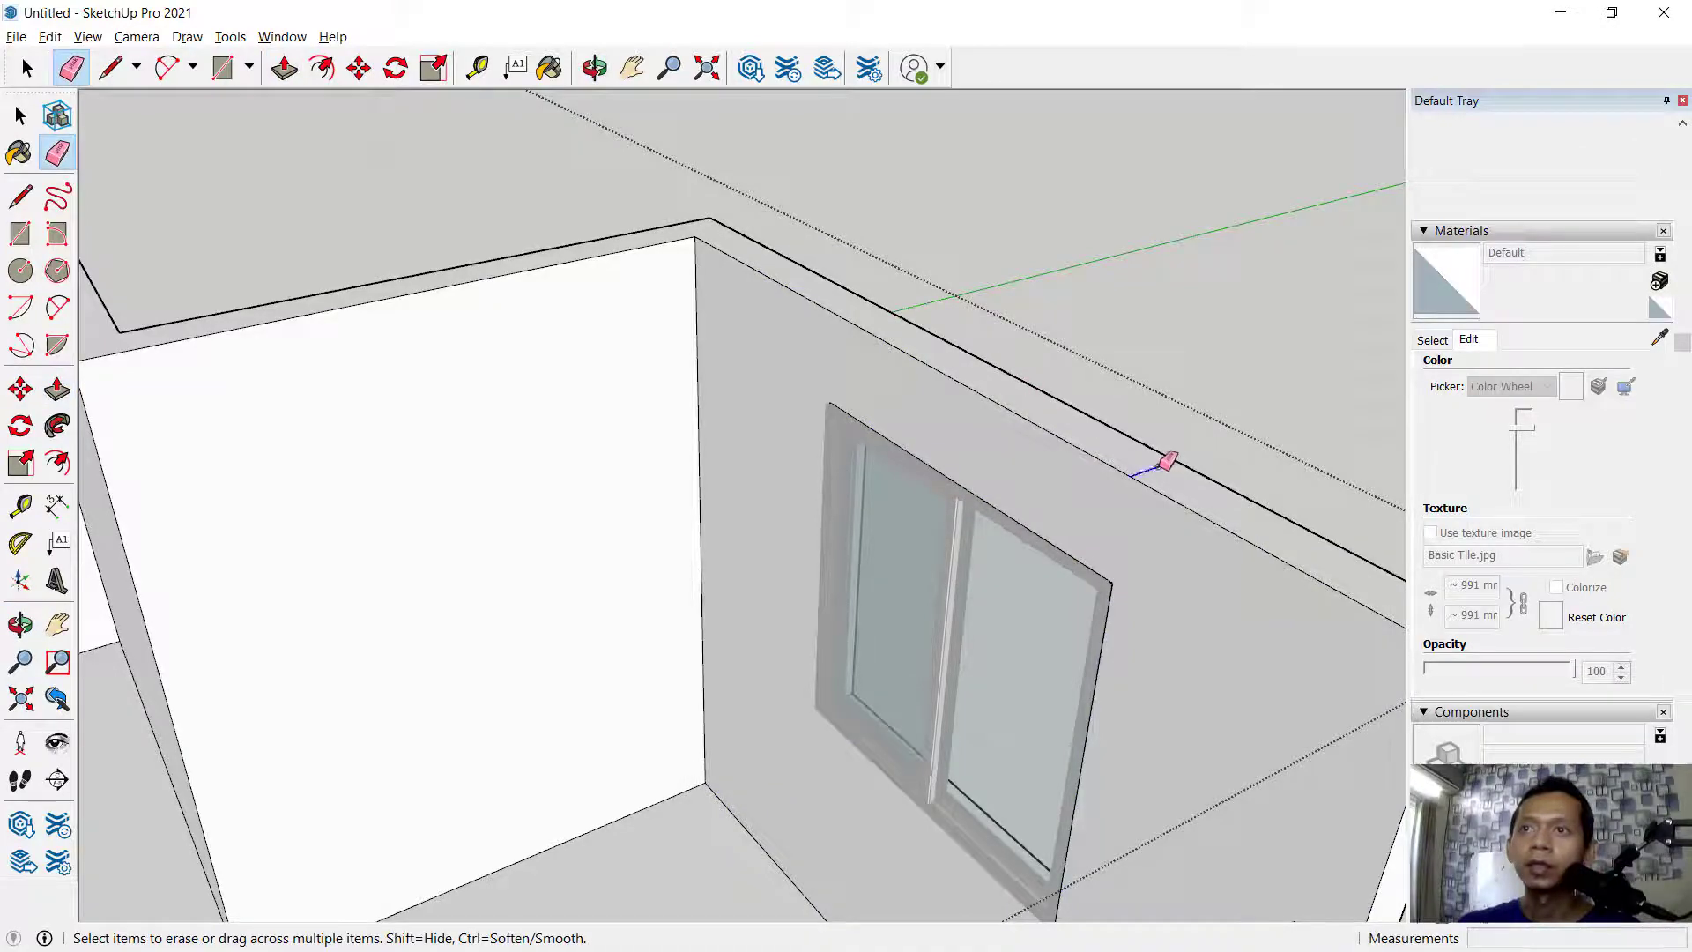
scroll(1164, 461, down, 3)
mouse_move(1178, 446)
middle_down()
mouse_move(812, 420)
mouse_move(633, 342)
mouse_move(1019, 567)
middle_up()
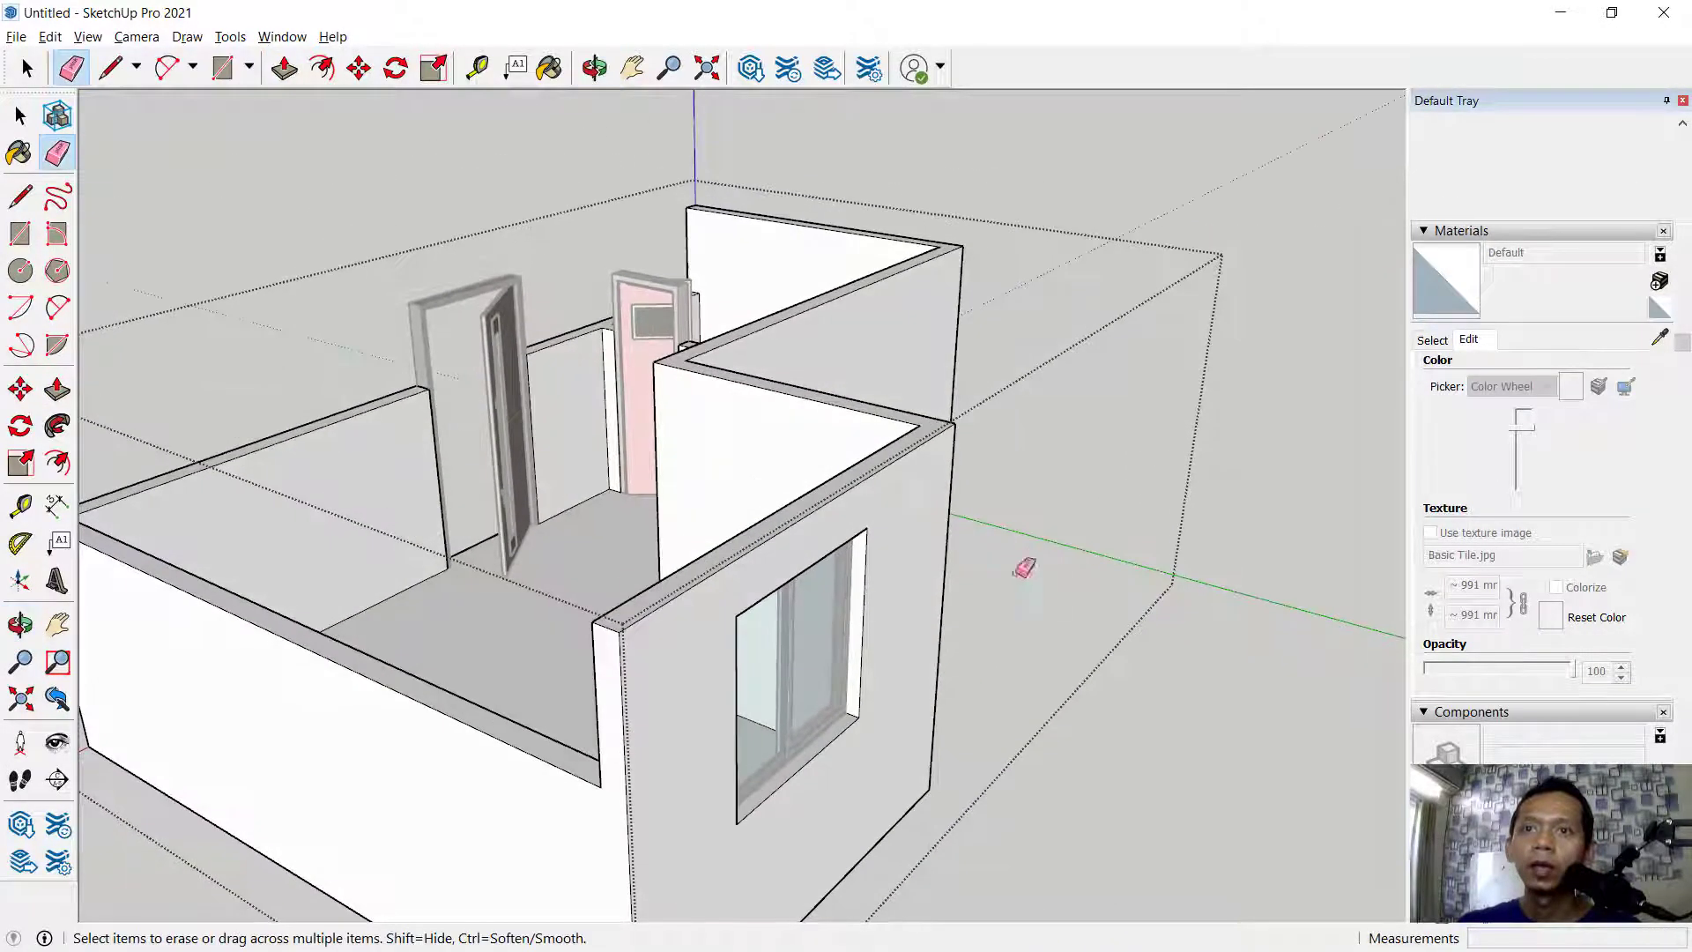
key(space)
scroll(1289, 447, down, 2)
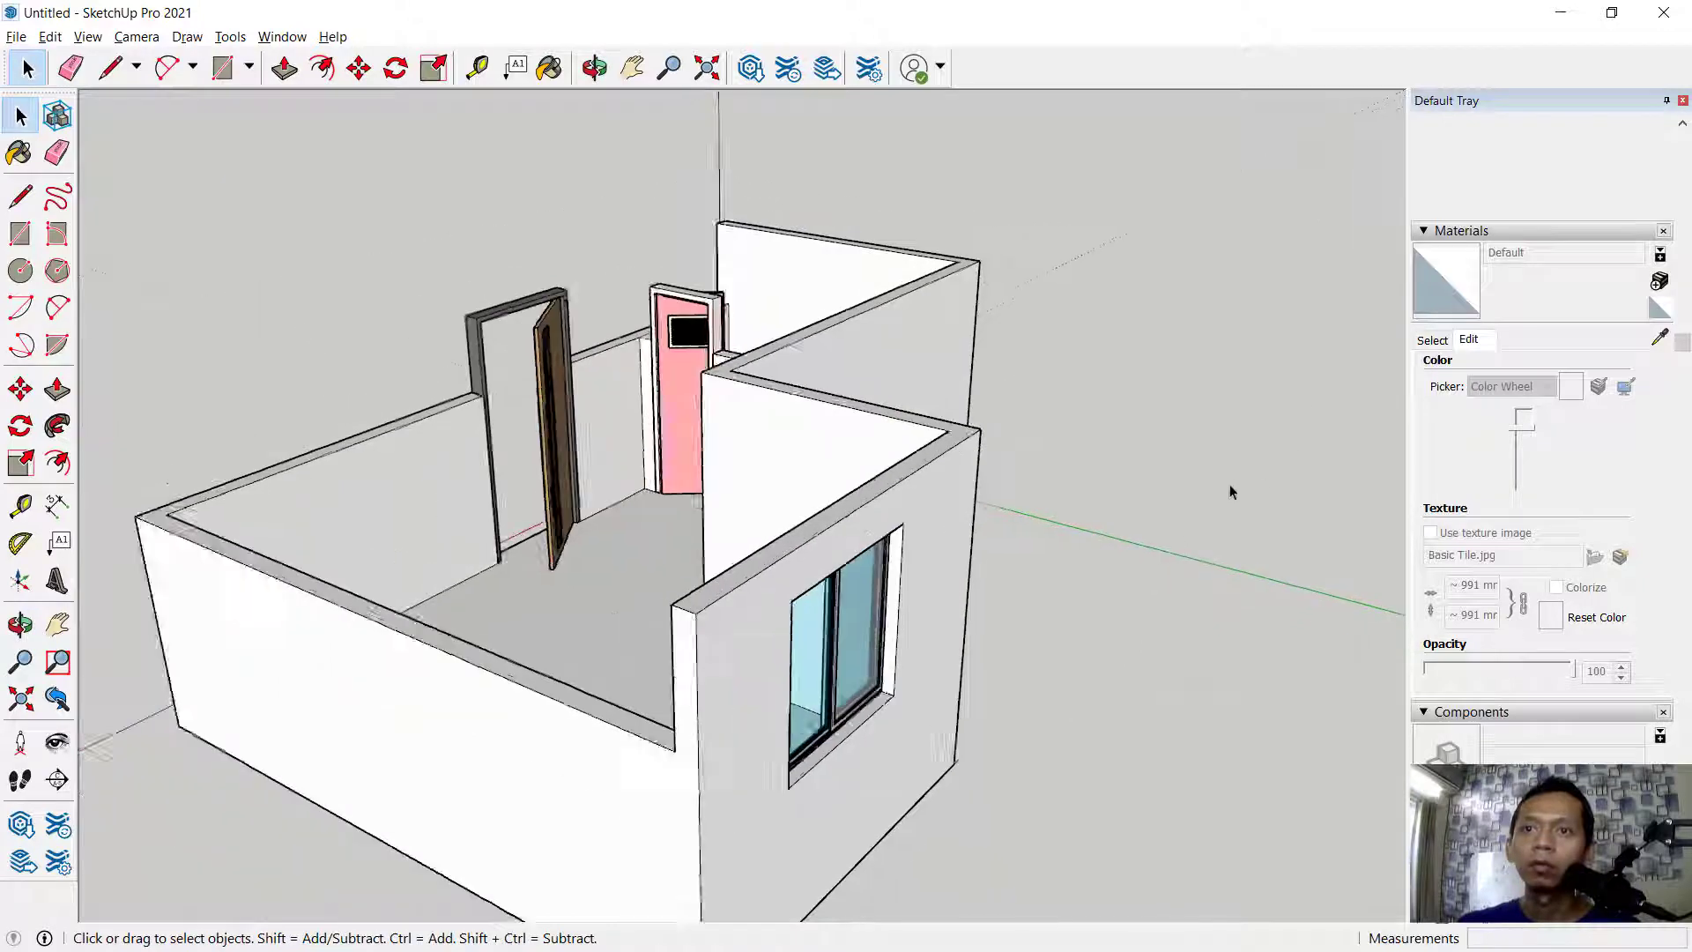
middle_drag(1227, 491, 1054, 740)
scroll(1014, 718, up, 4)
Move the sliding window so it sits flush in its wall opening
click(789, 635)
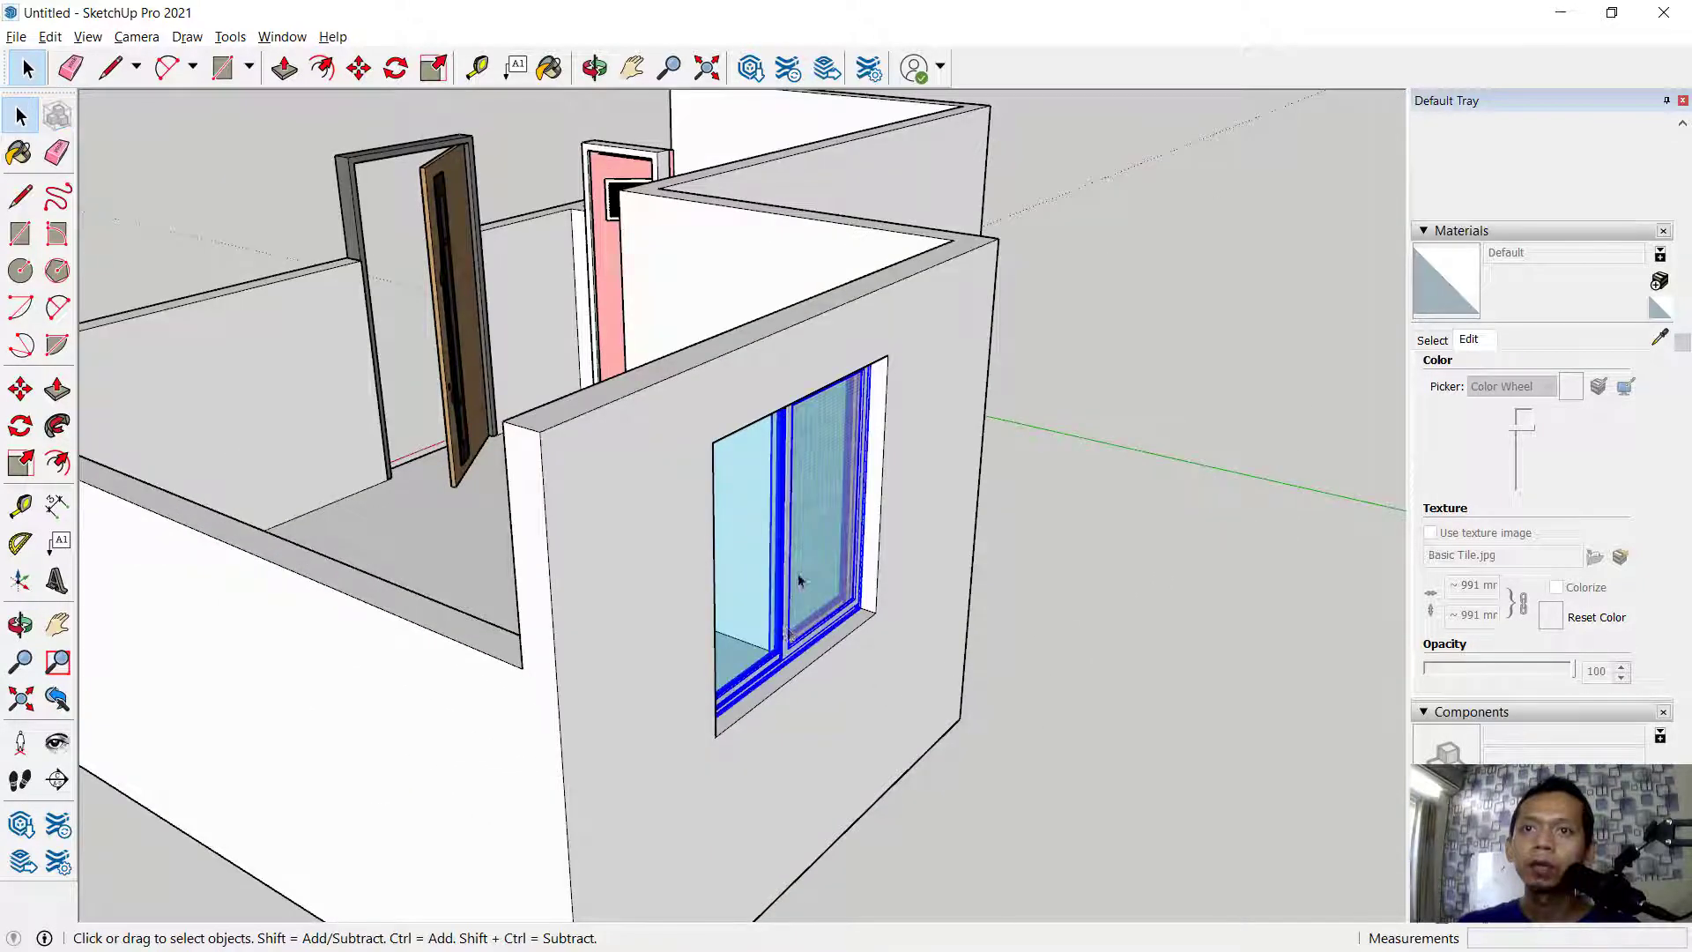
click(361, 70)
scroll(987, 617, up, 3)
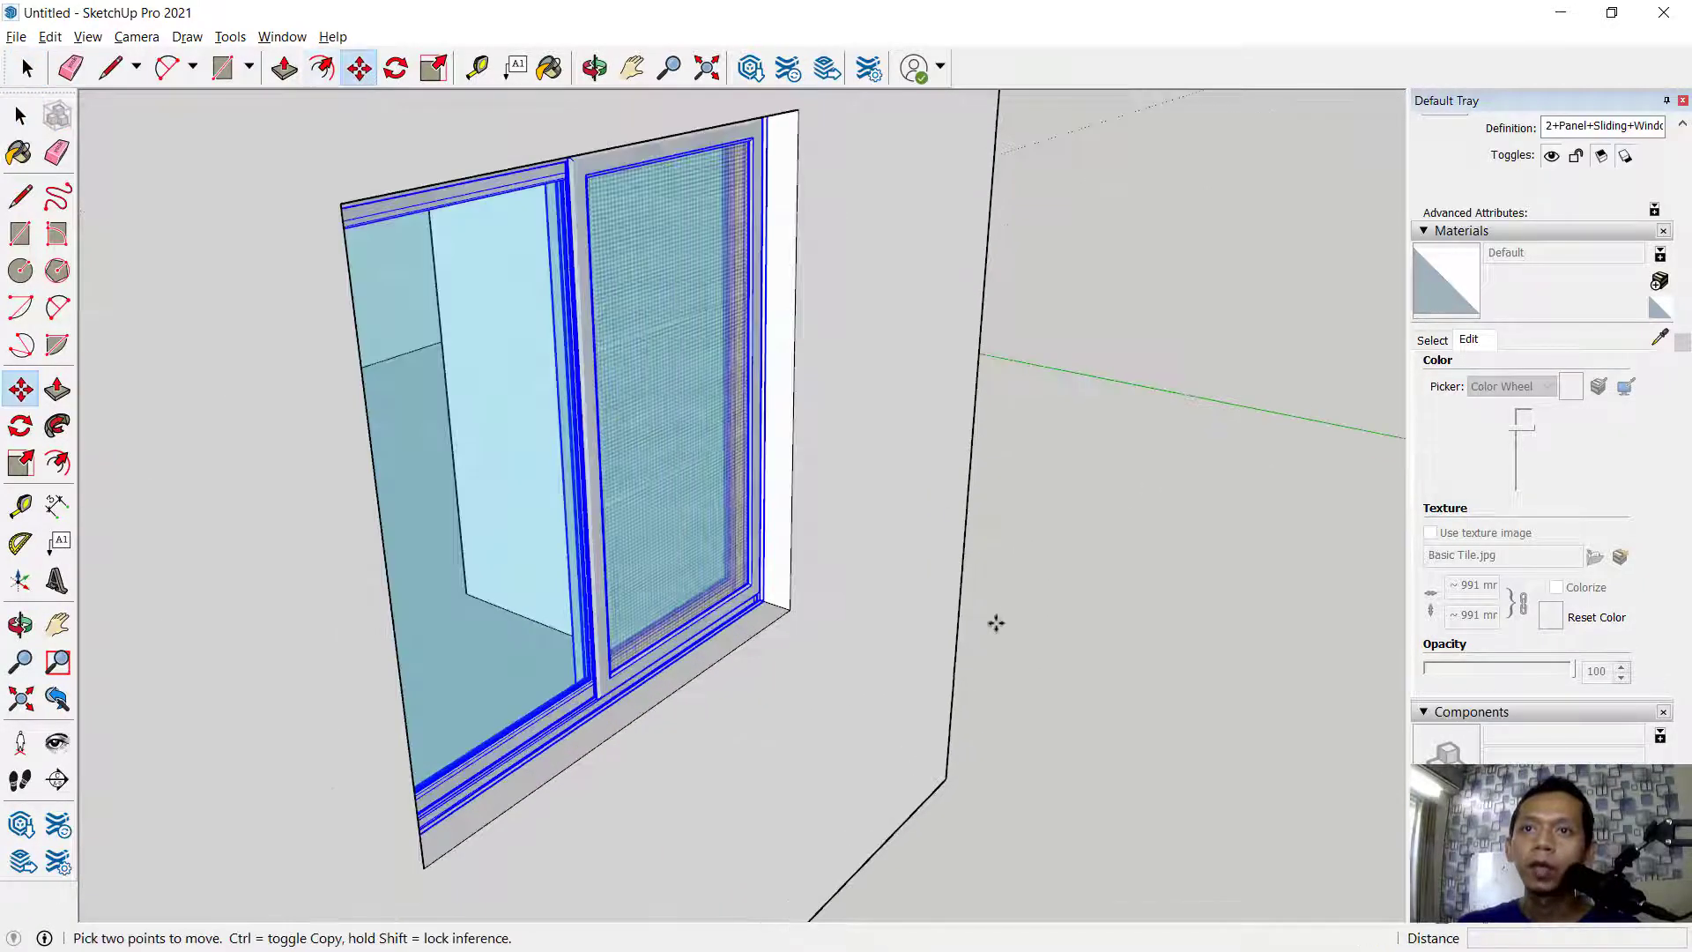
click(1022, 564)
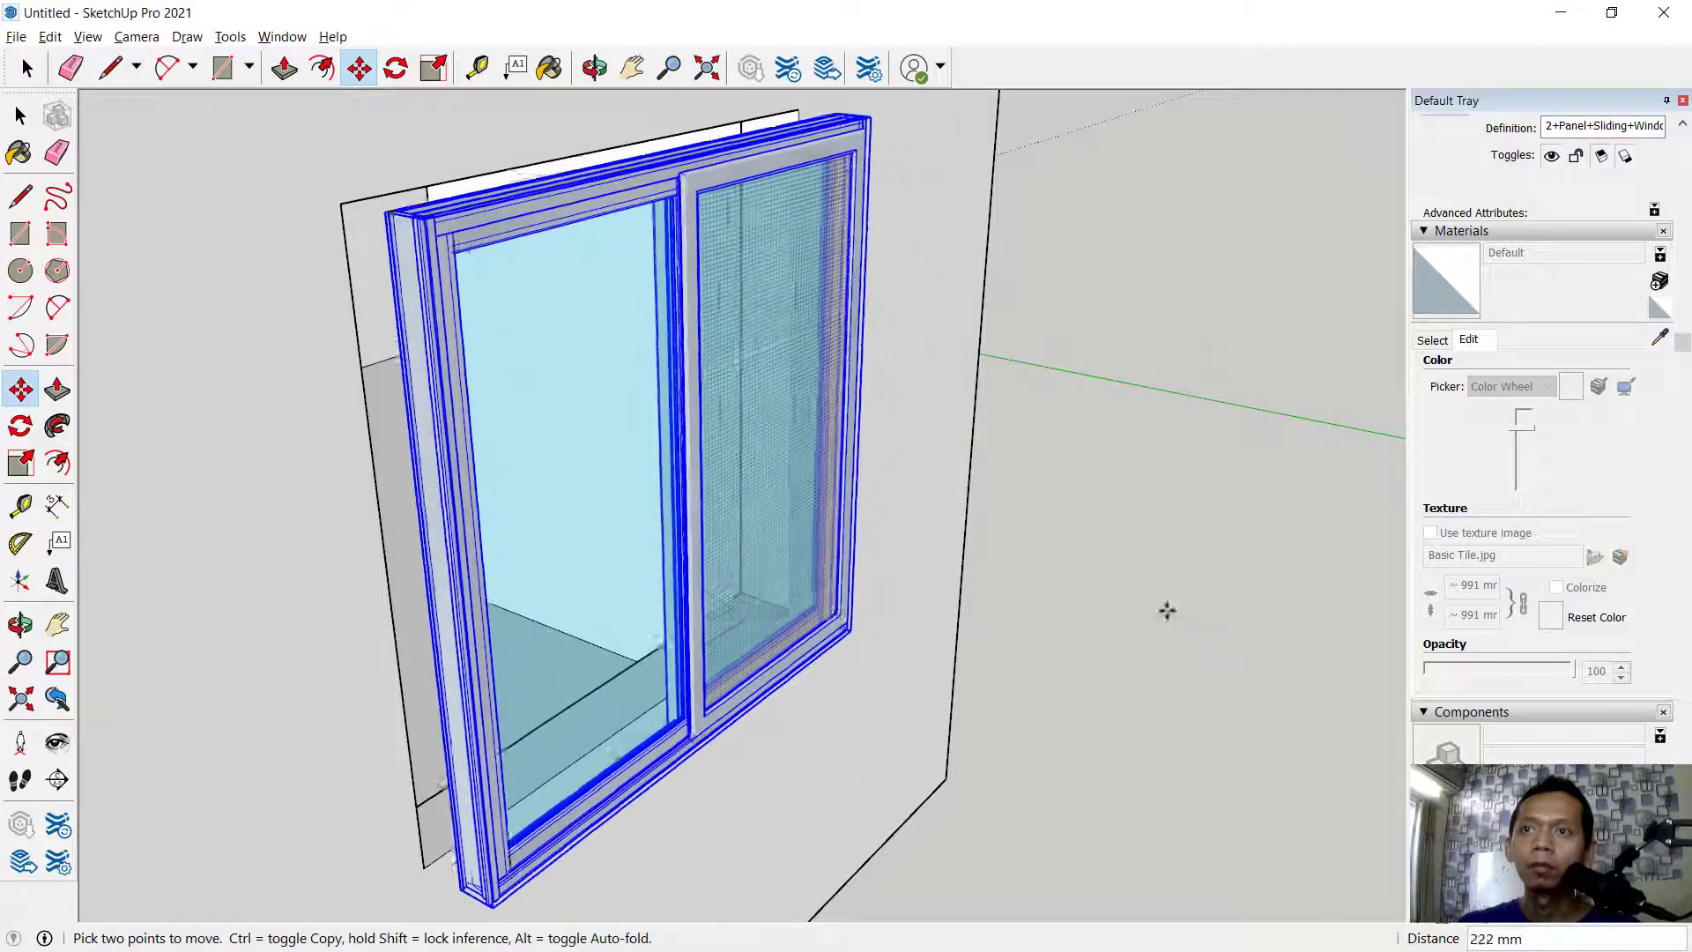
click(1121, 593)
scroll(1118, 529, down, 5)
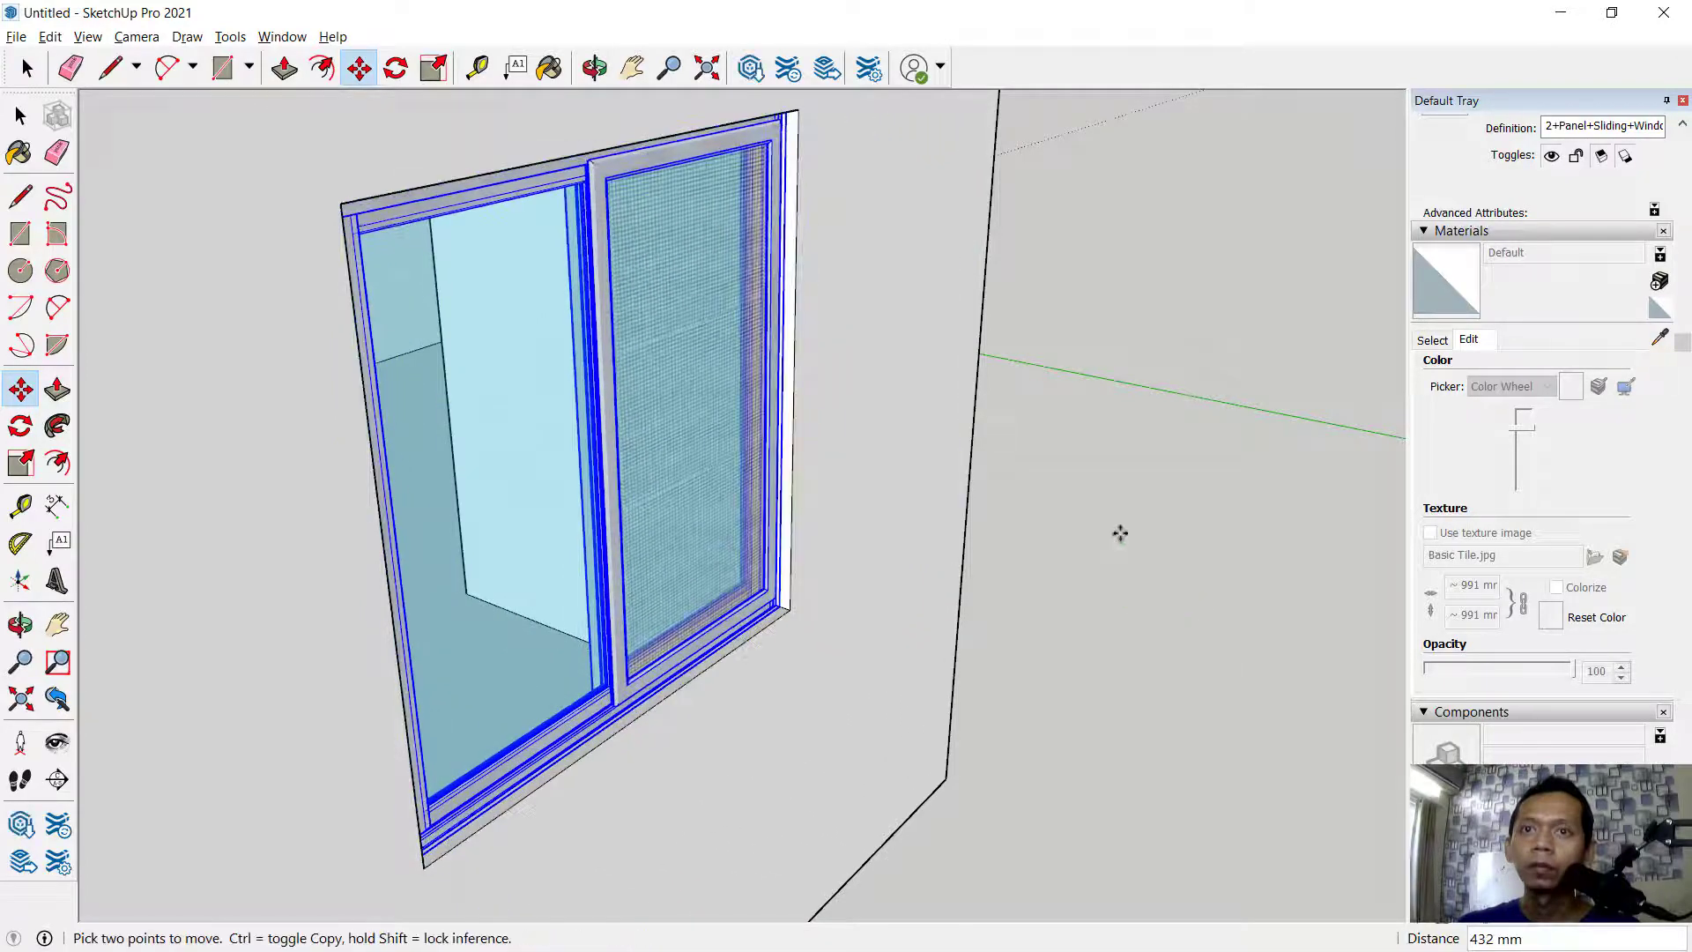
Return to Select and orbit to a top-down view into the room
middle_drag(1111, 499, 1288, 574)
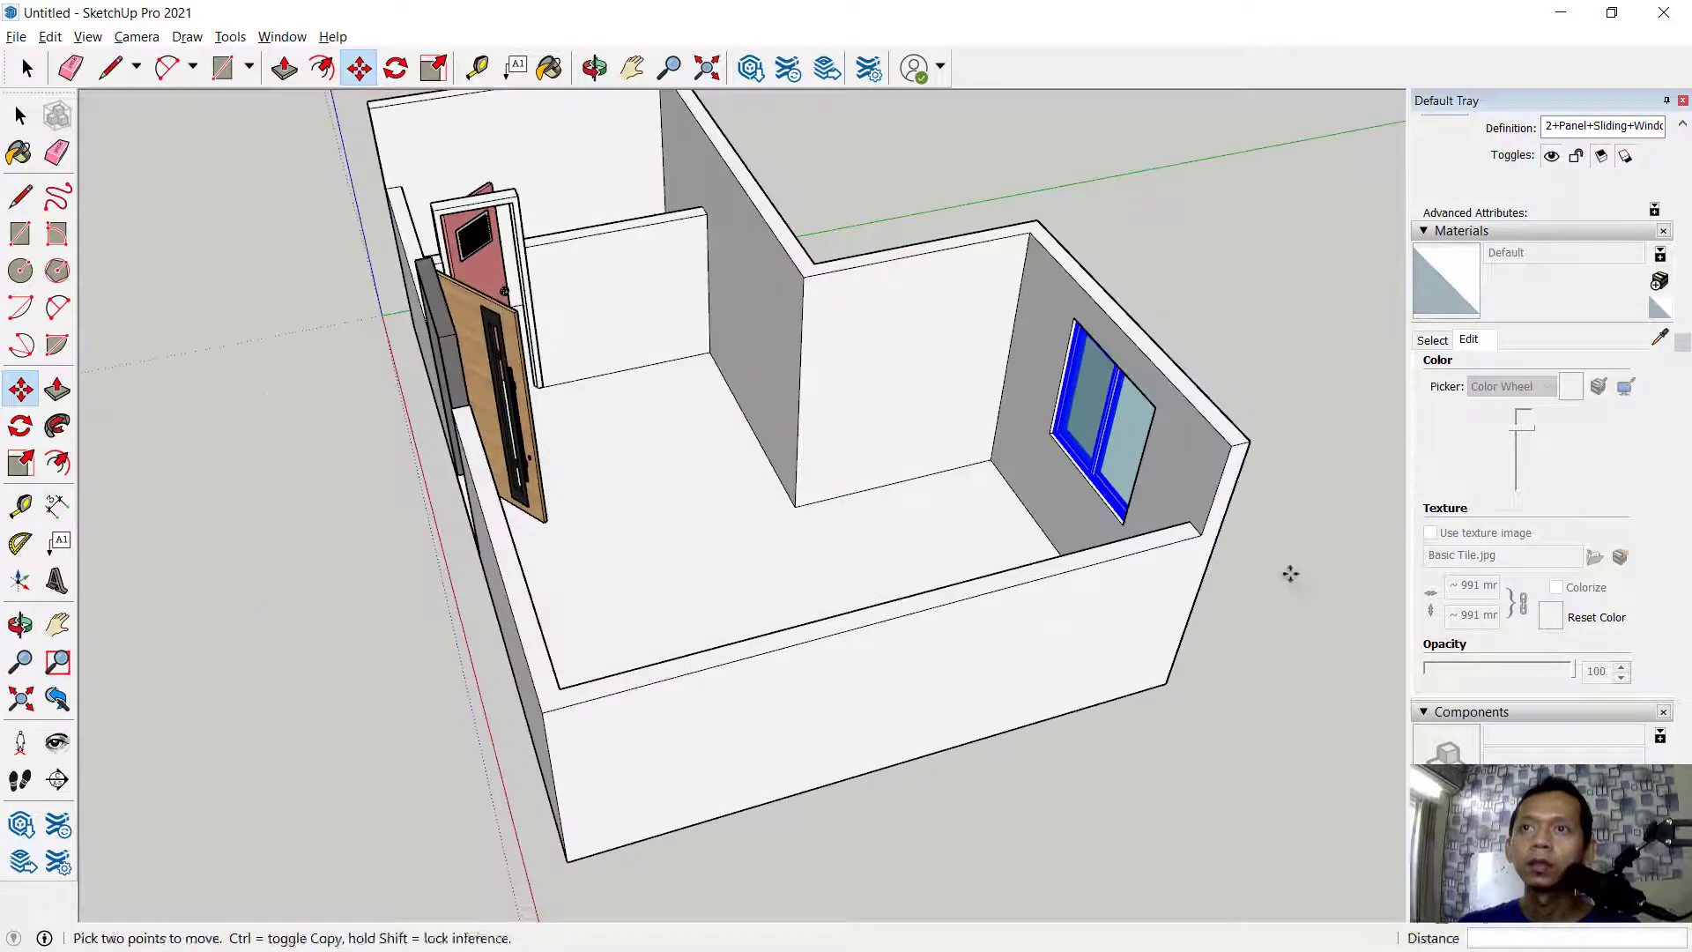
key(space)
middle_drag(1160, 380, 844, 614)
middle_drag(489, 364, 656, 345)
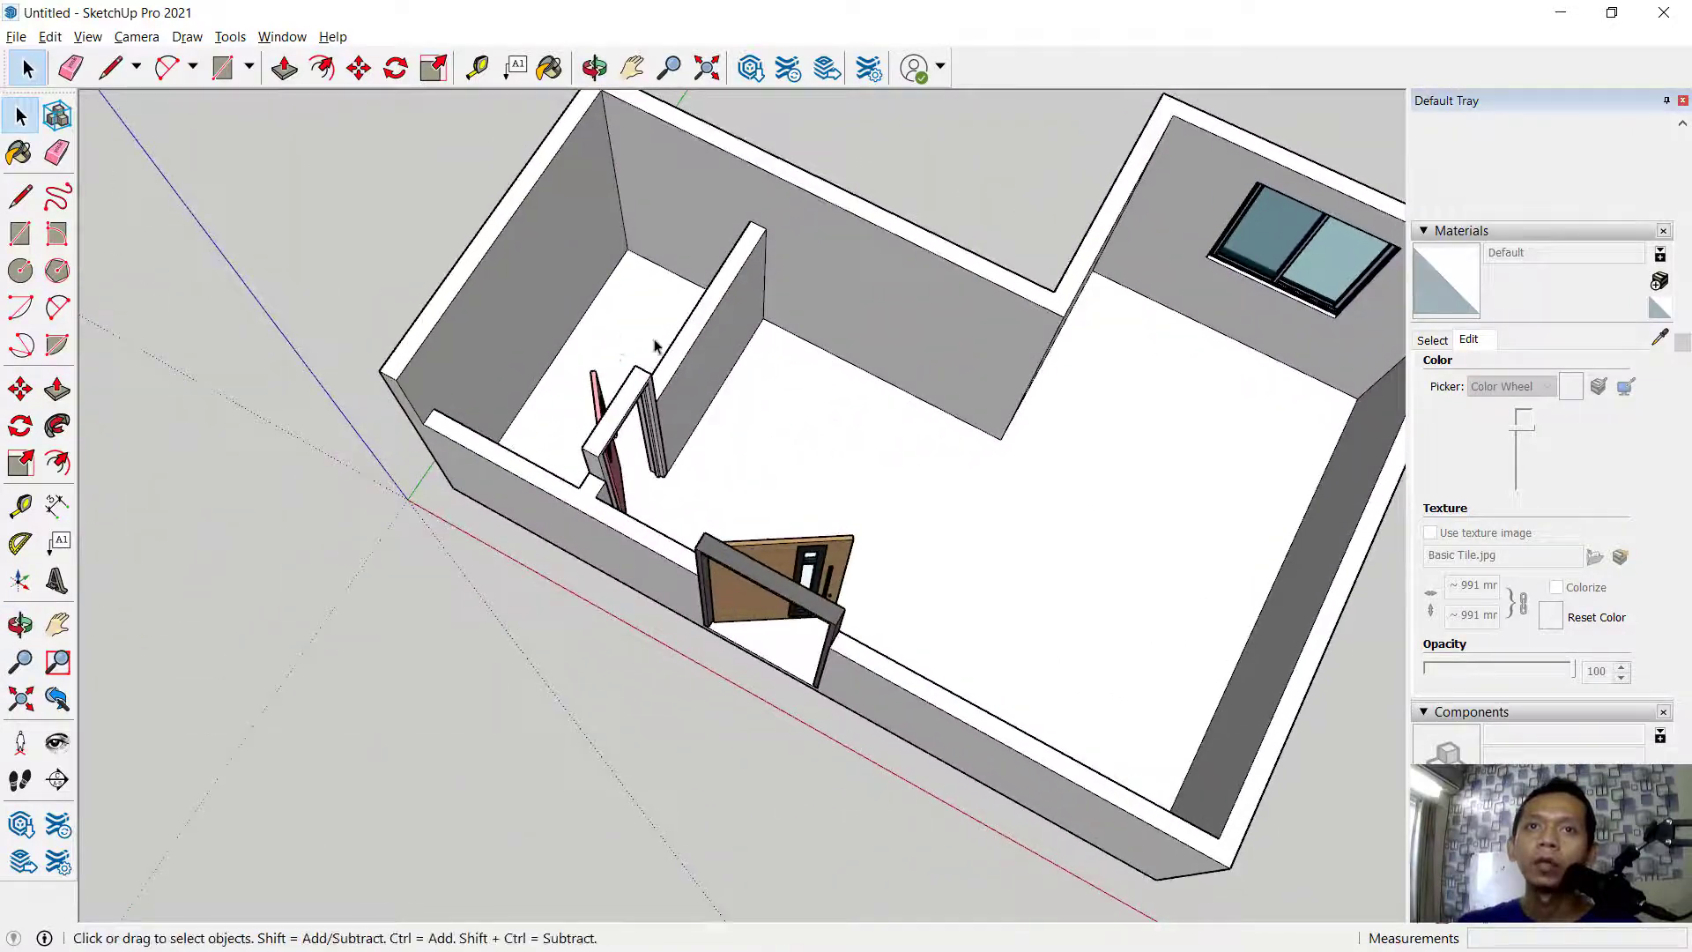
Import the Toilet Set 1 model and place it on the floor
click(16, 36)
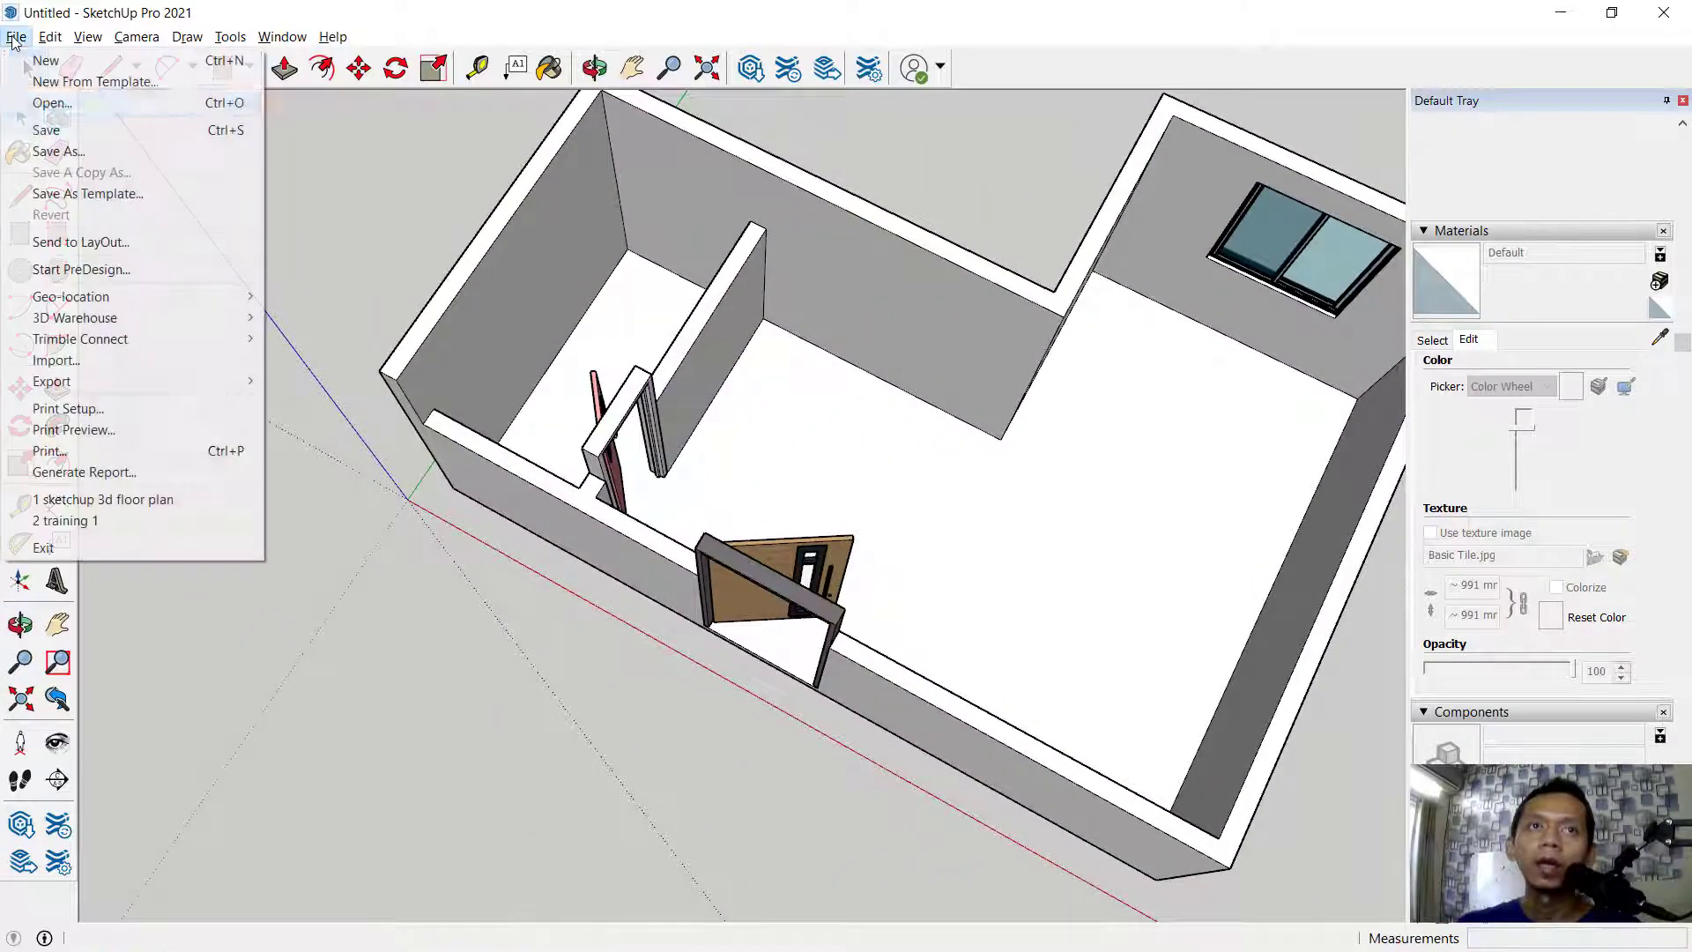
click(35, 360)
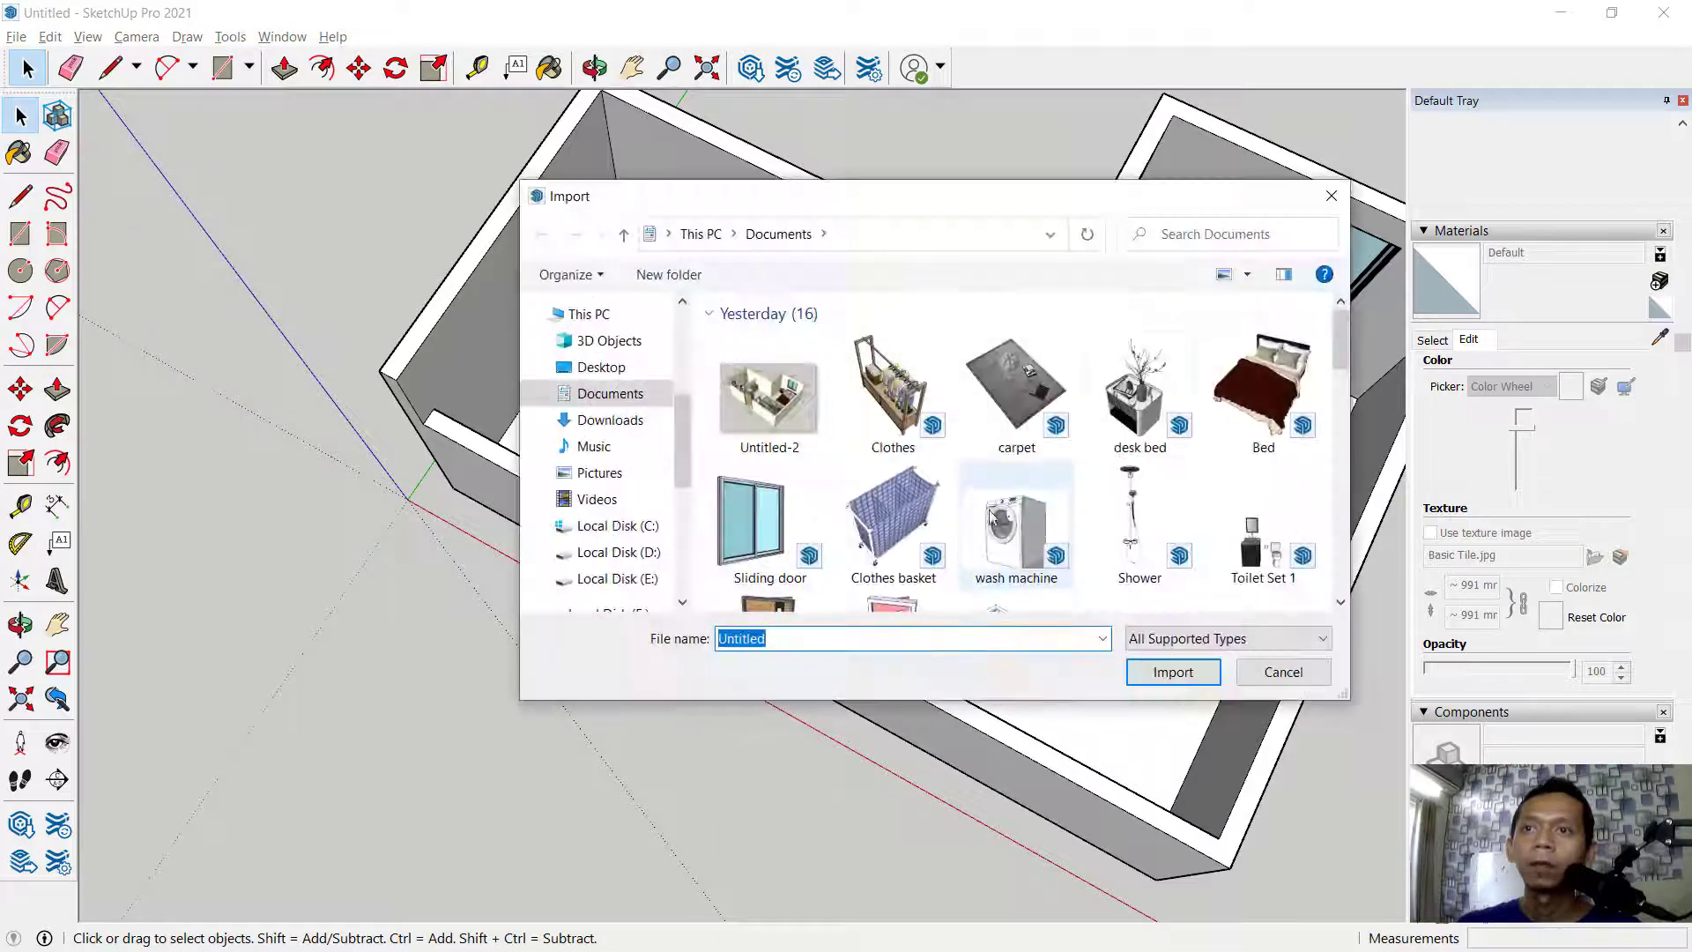
scroll(1133, 435, down, 1)
click(1260, 406)
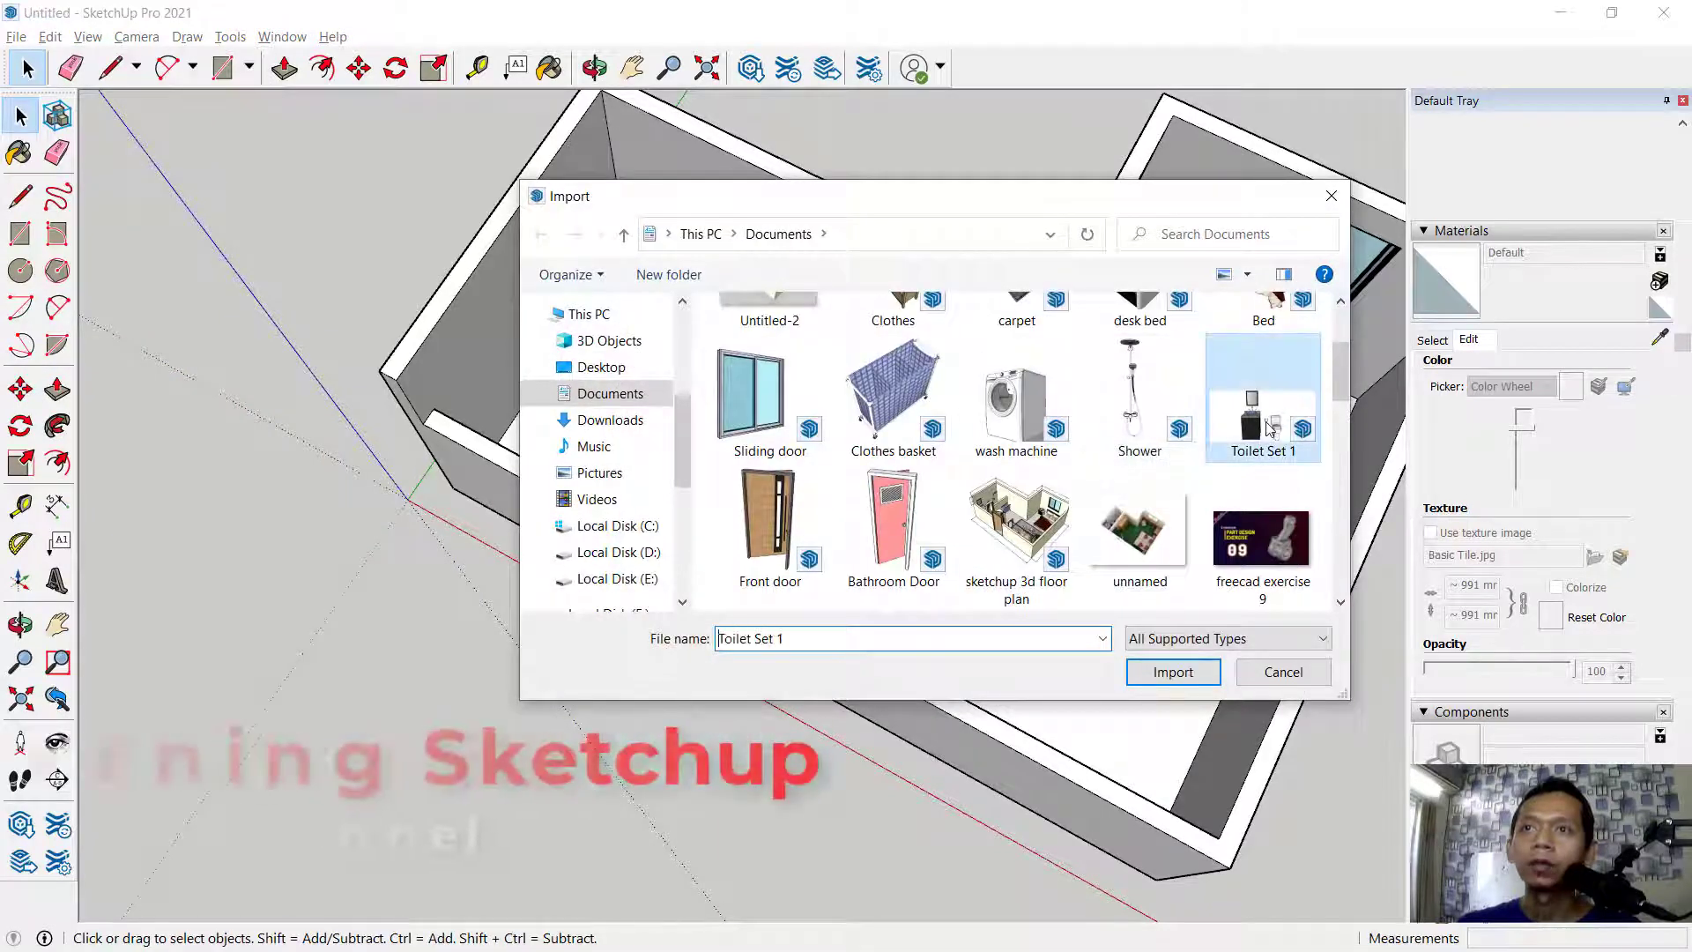
click(1191, 673)
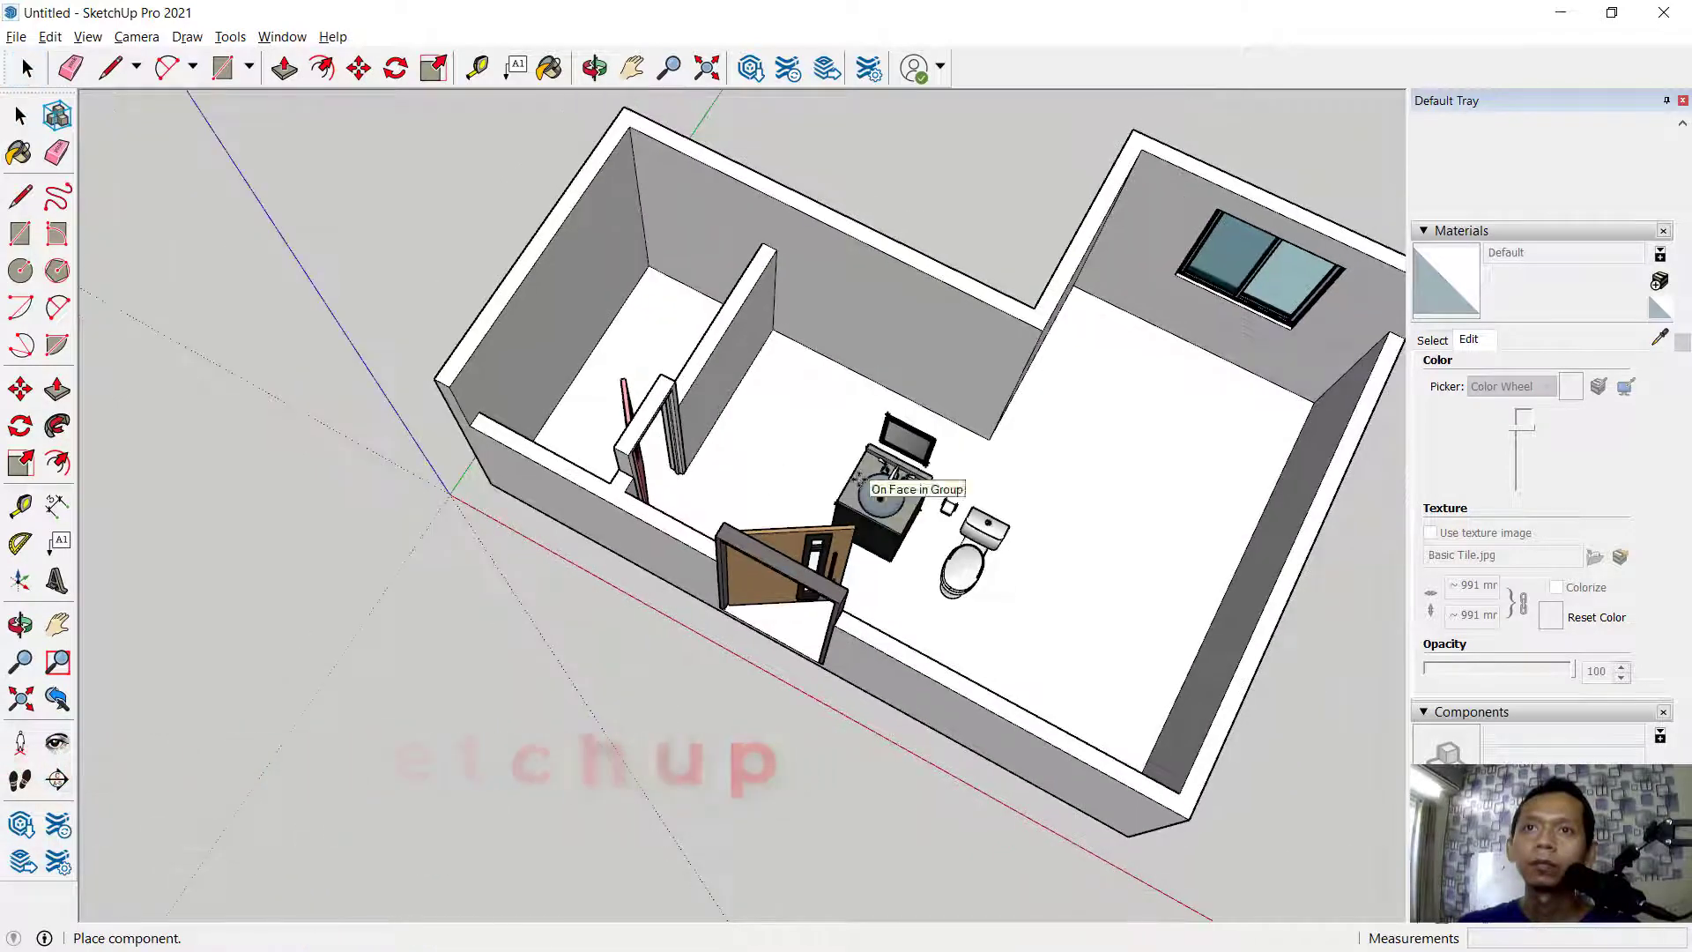
scroll(622, 423, up, 2)
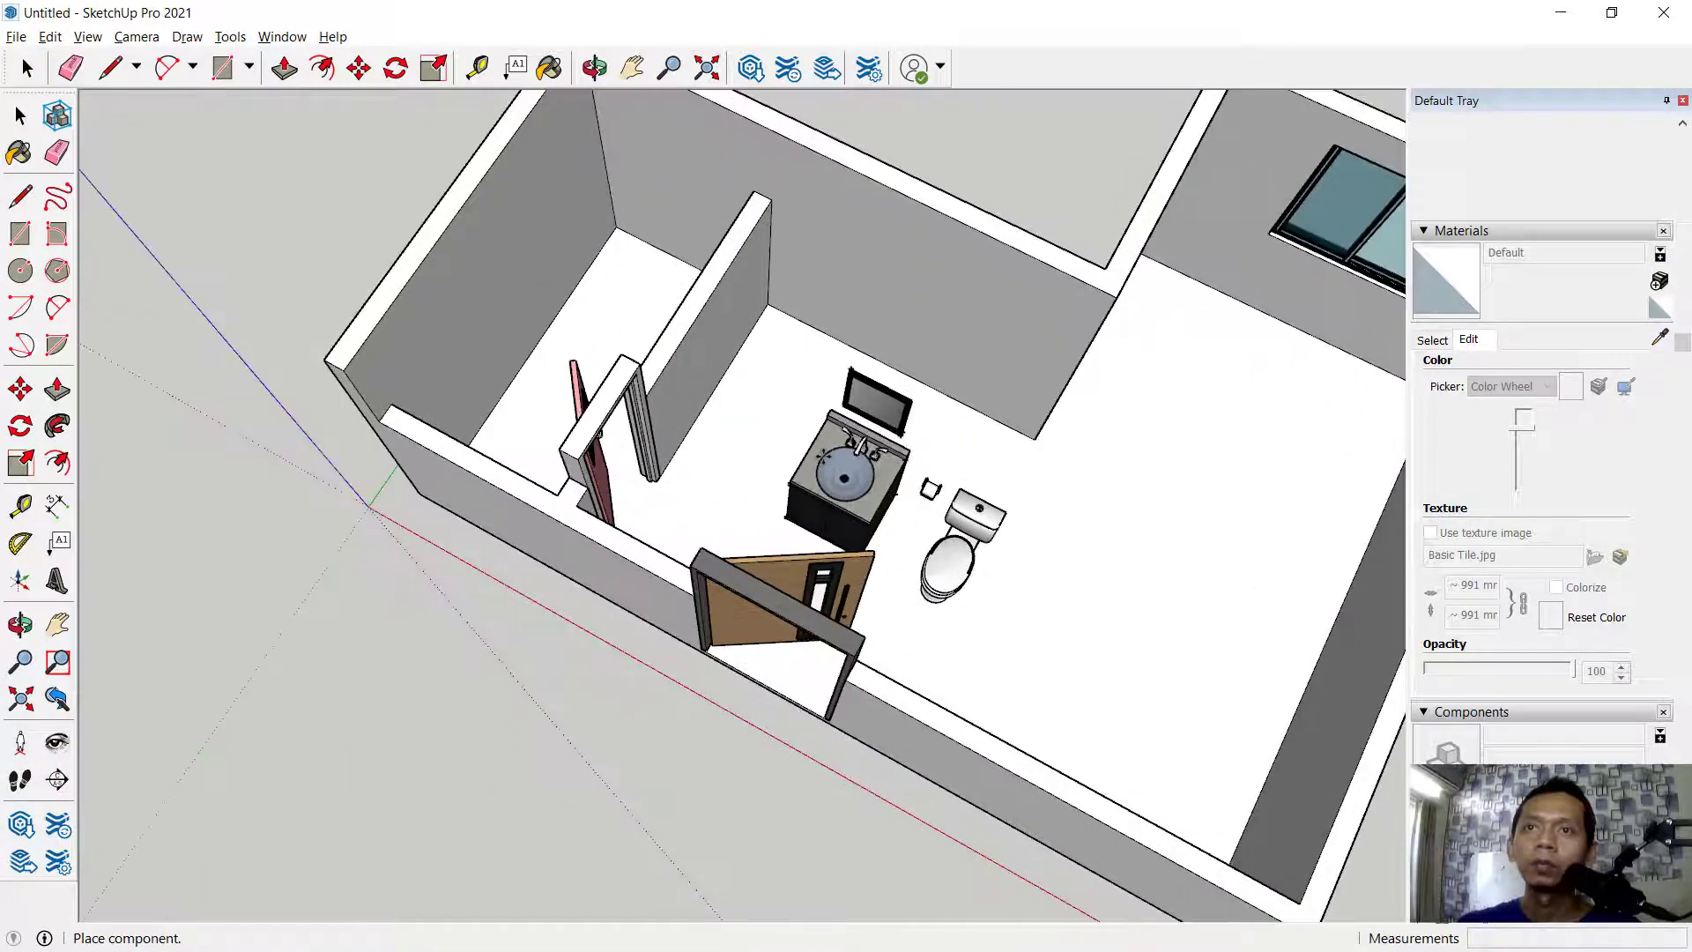
click(784, 524)
Rotate the toilet set 180 degrees
scroll(969, 476, up, 2)
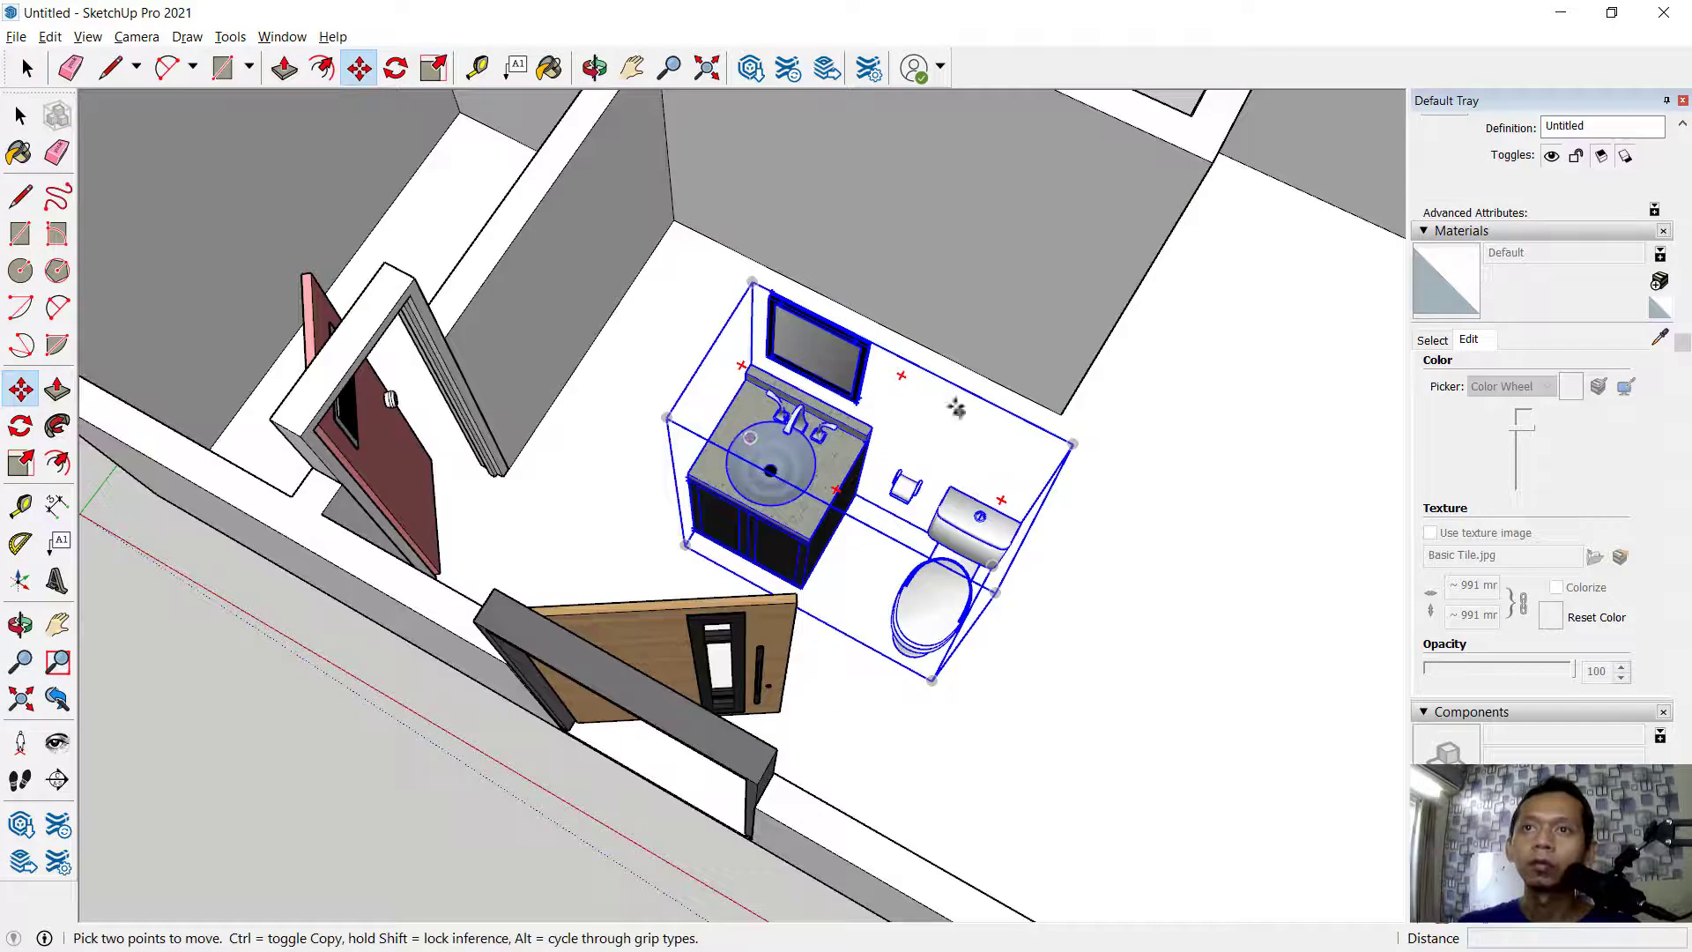
click(901, 376)
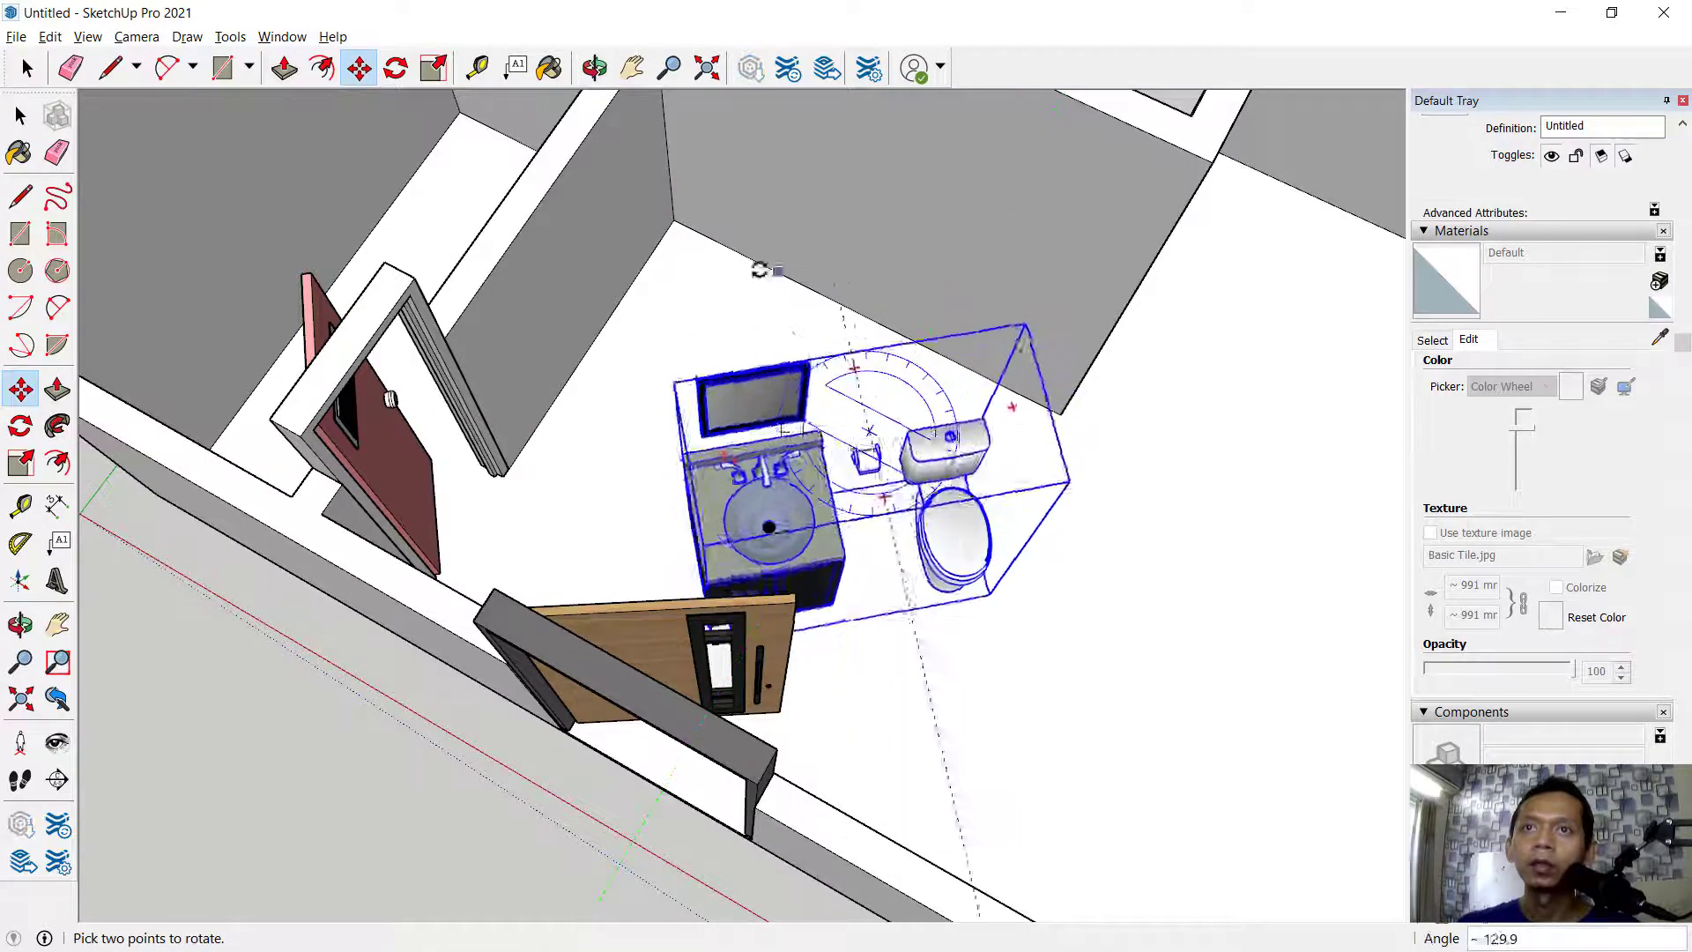
click(649, 319)
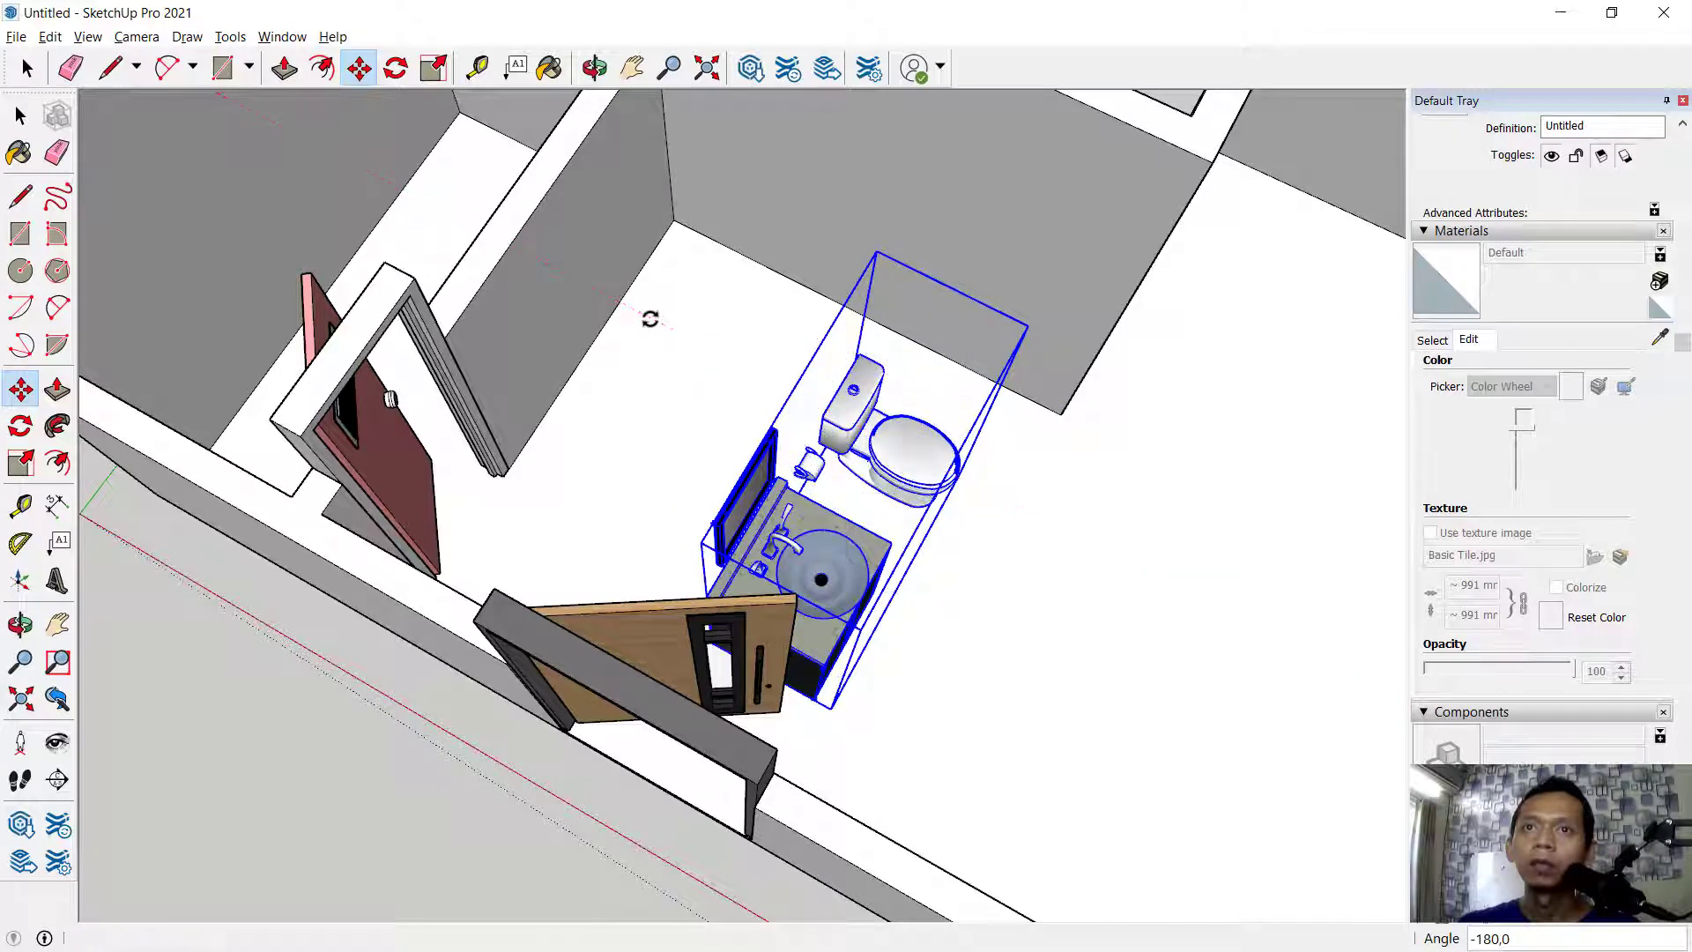
Move the toilet set into the small bathroom corner behind the partition
click(1256, 621)
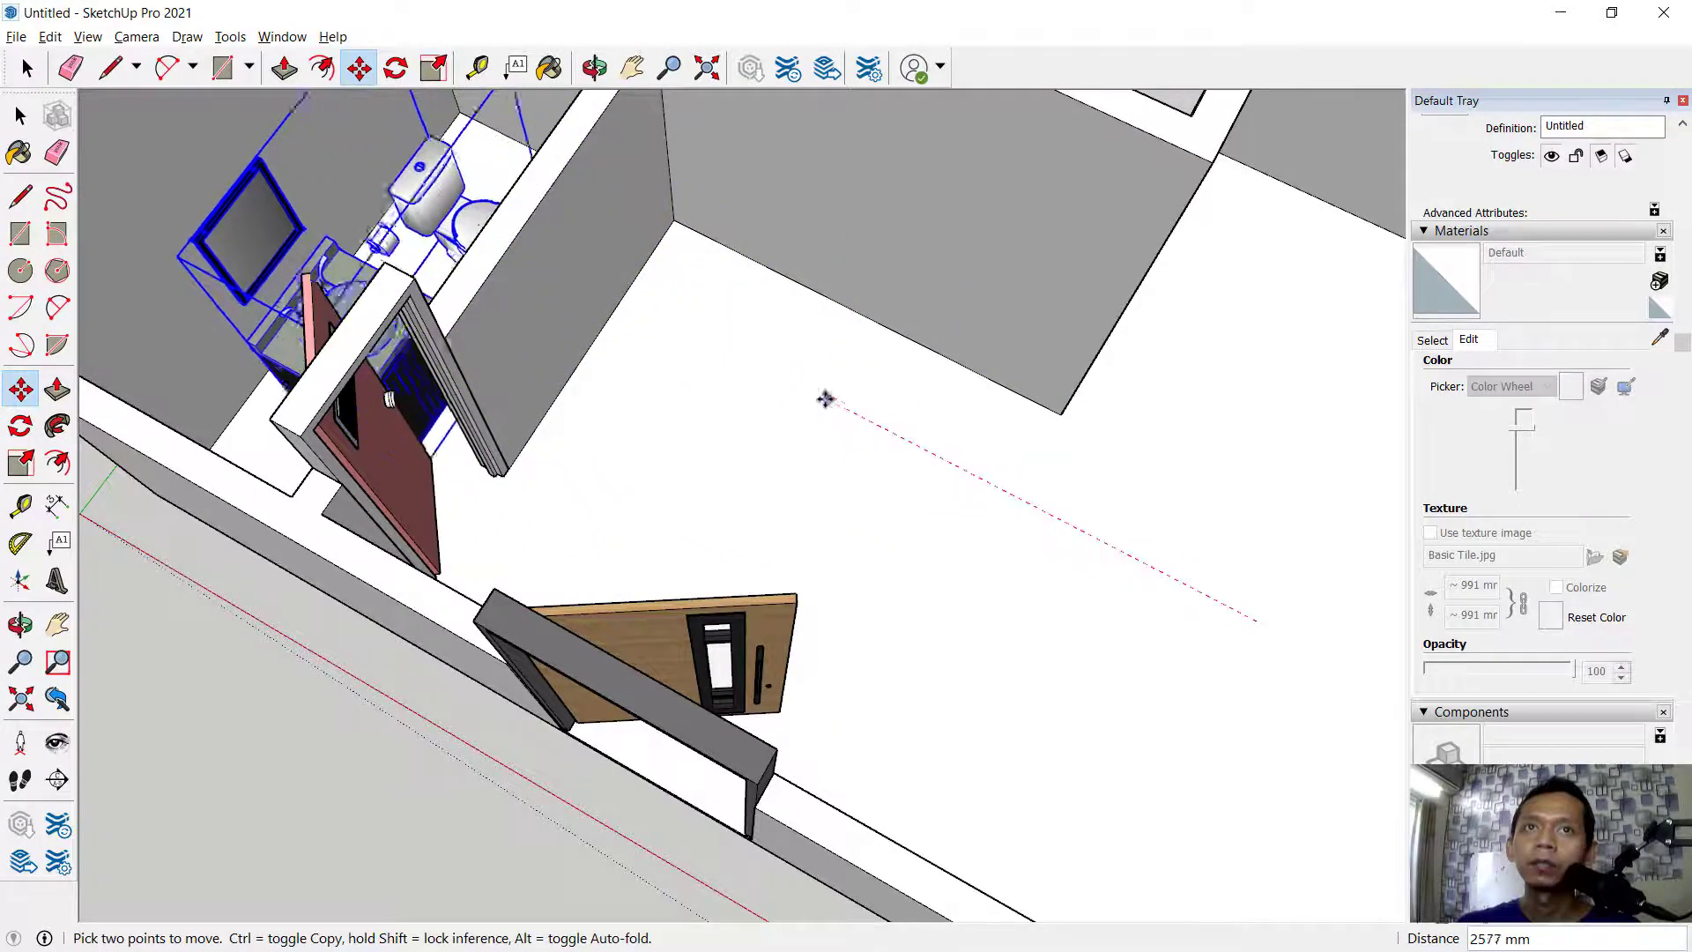
click(767, 375)
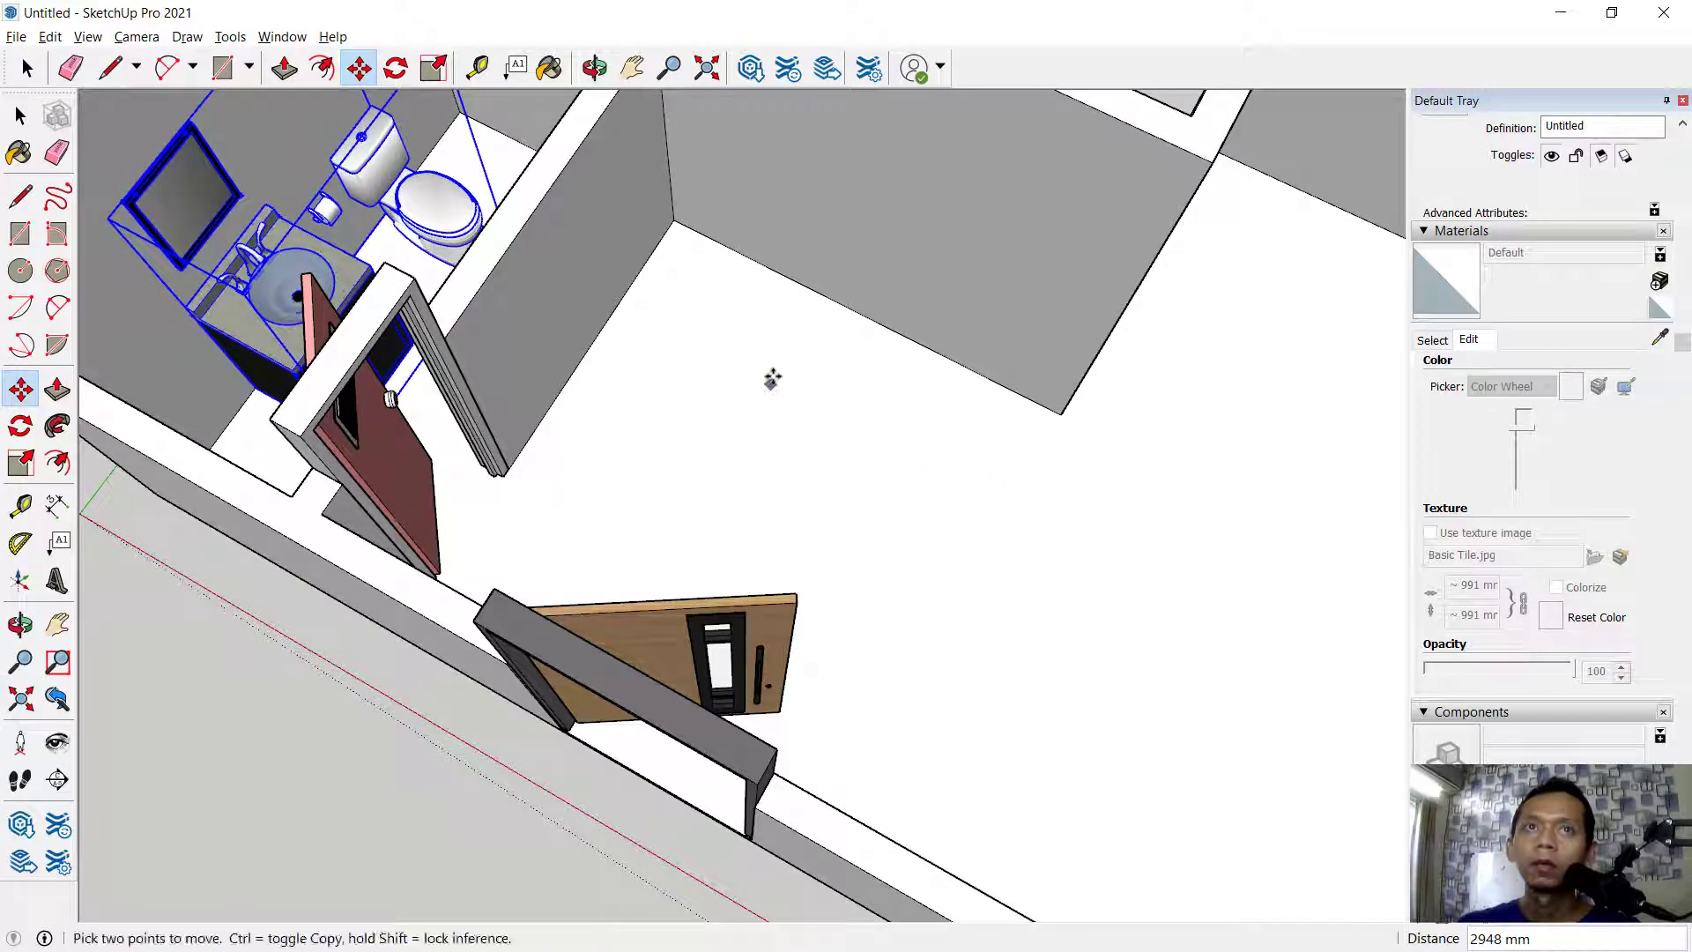
click(771, 365)
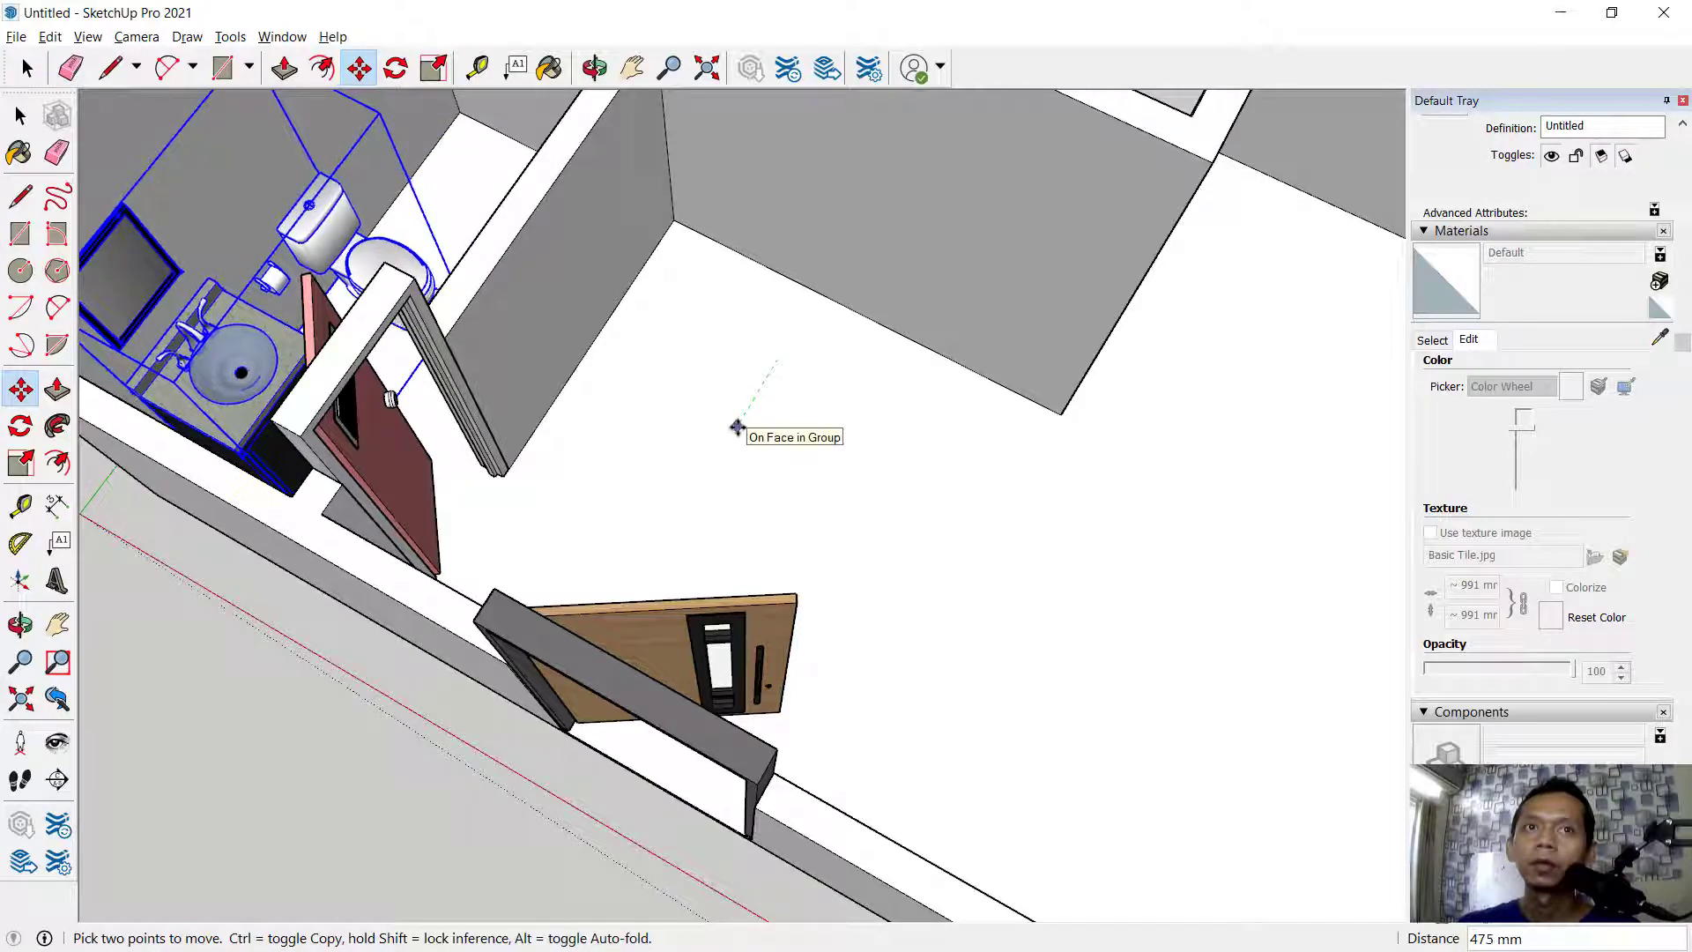
key(Escape)
scroll(705, 463, down, 4)
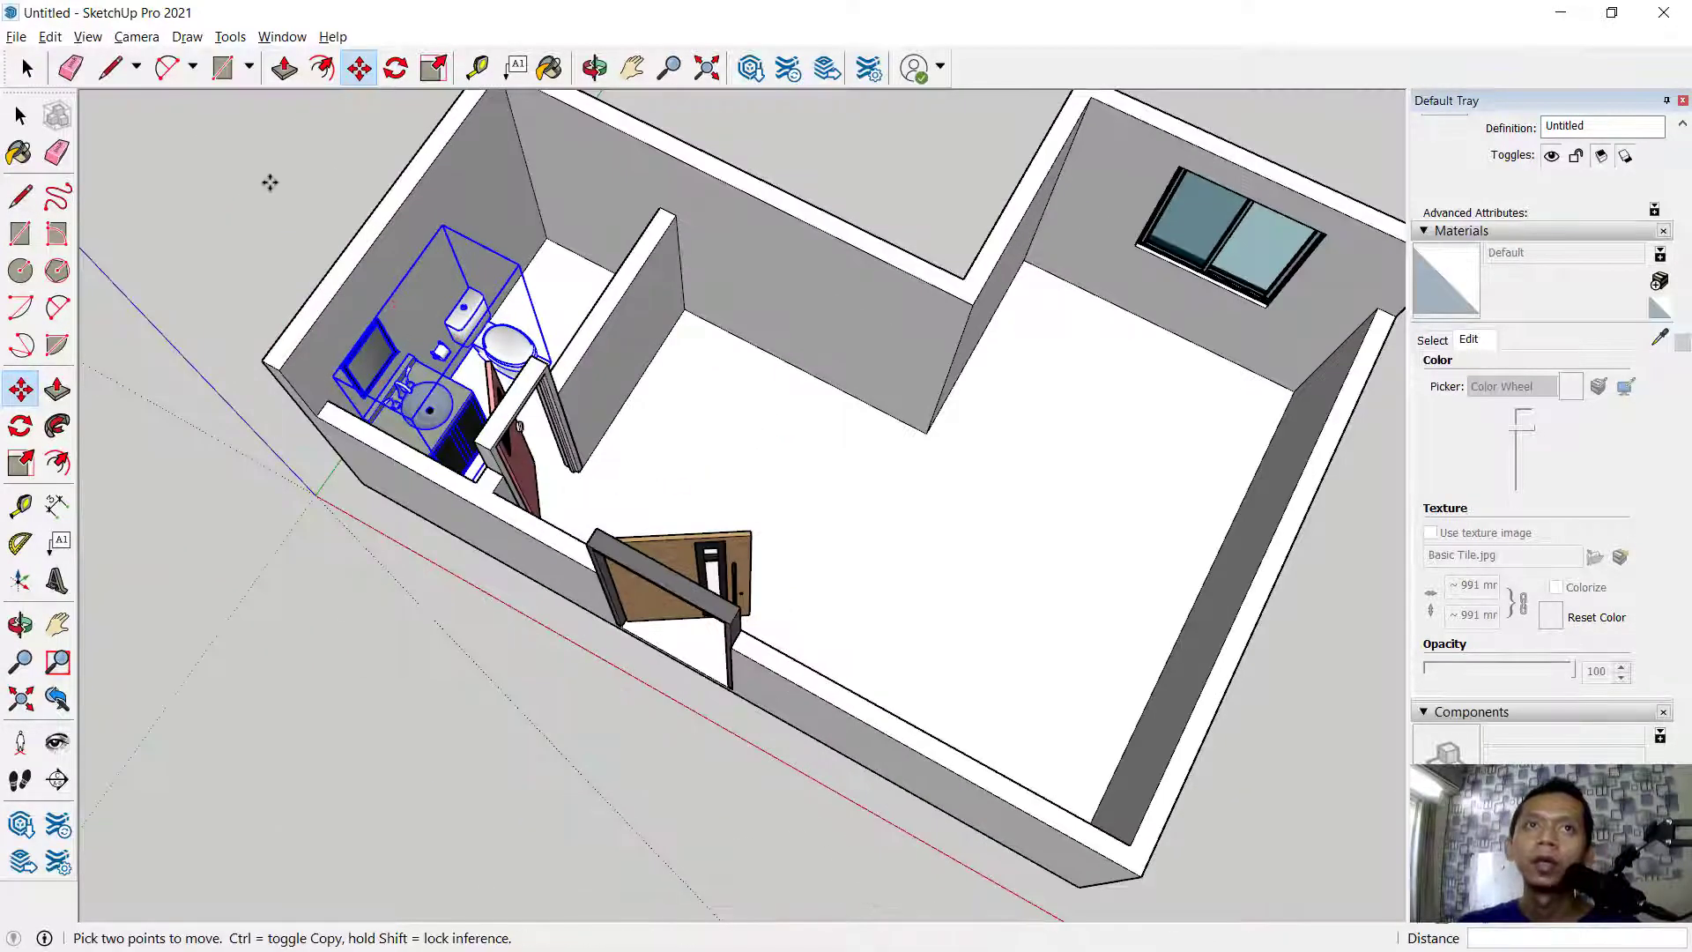
middle_drag(270, 182, 256, 88)
scroll(472, 205, up, 3)
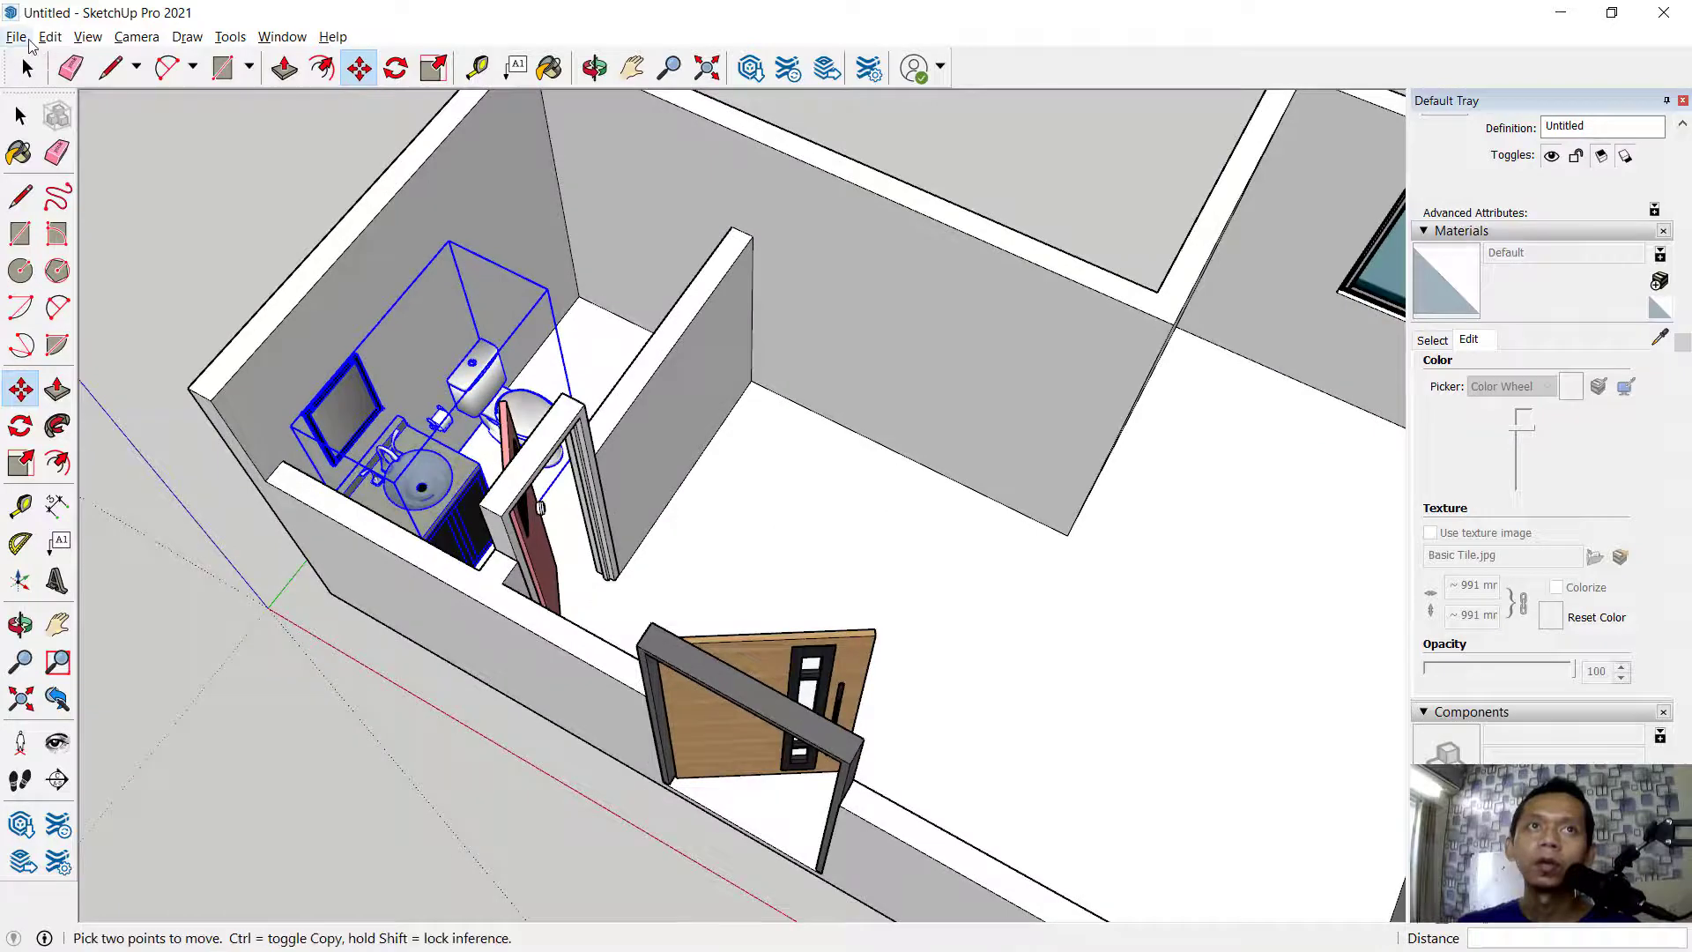
Import the Shower model and mount it on the bathroom side wall above the toilet set
click(29, 40)
click(234, 358)
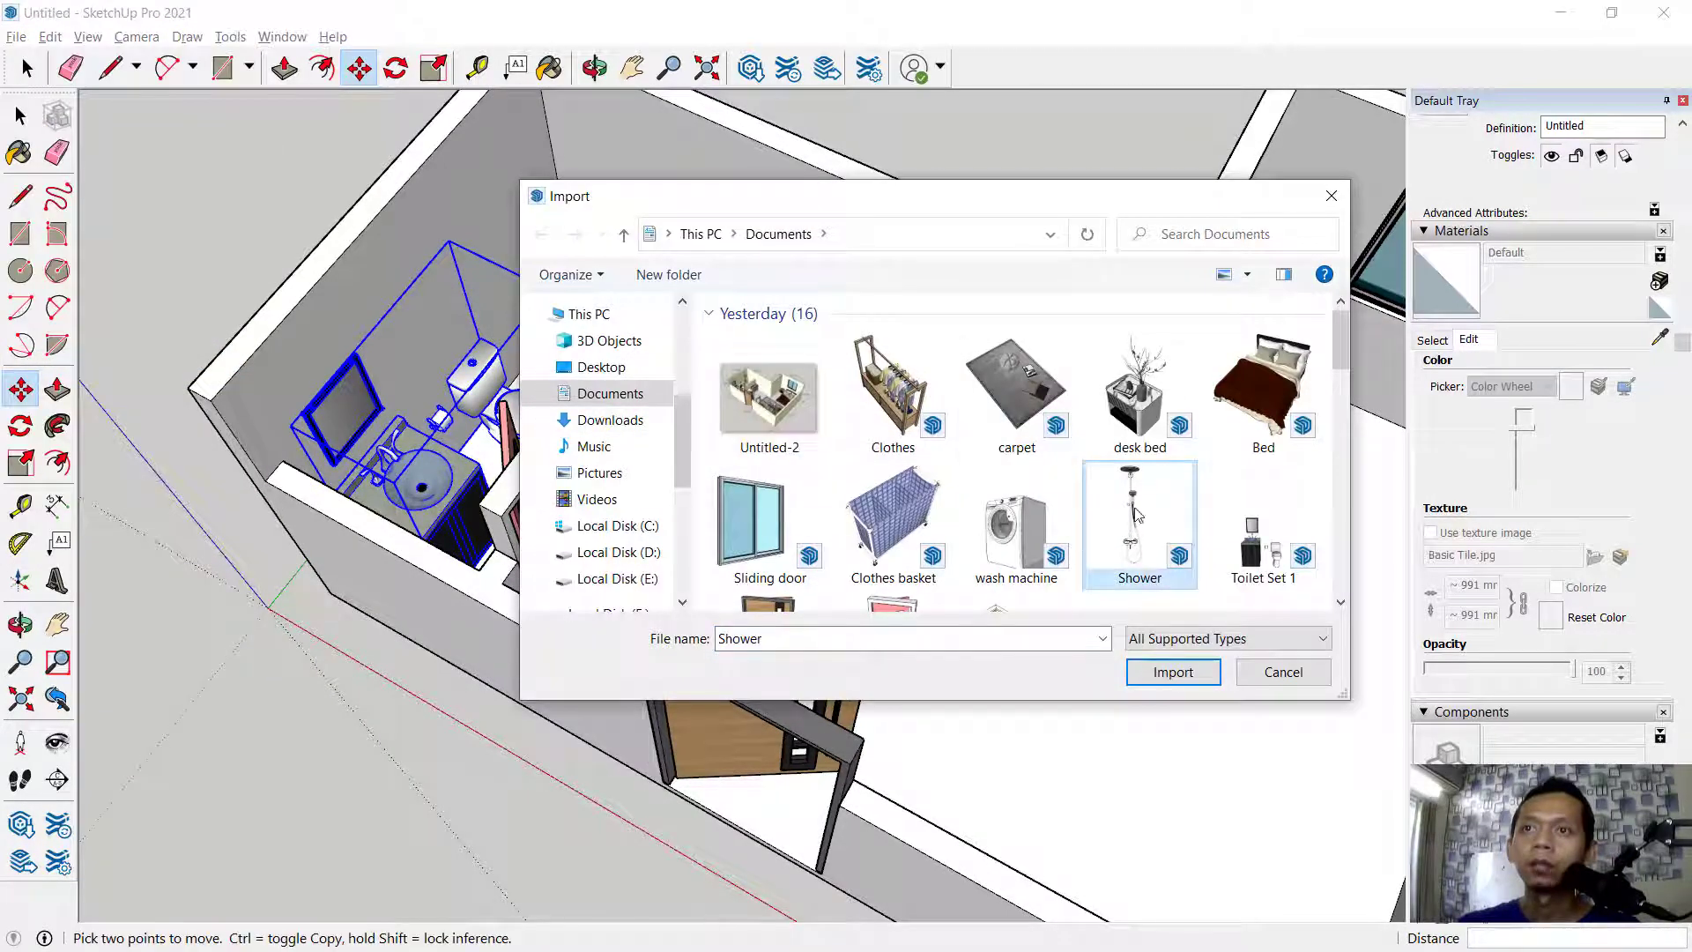
click(1175, 673)
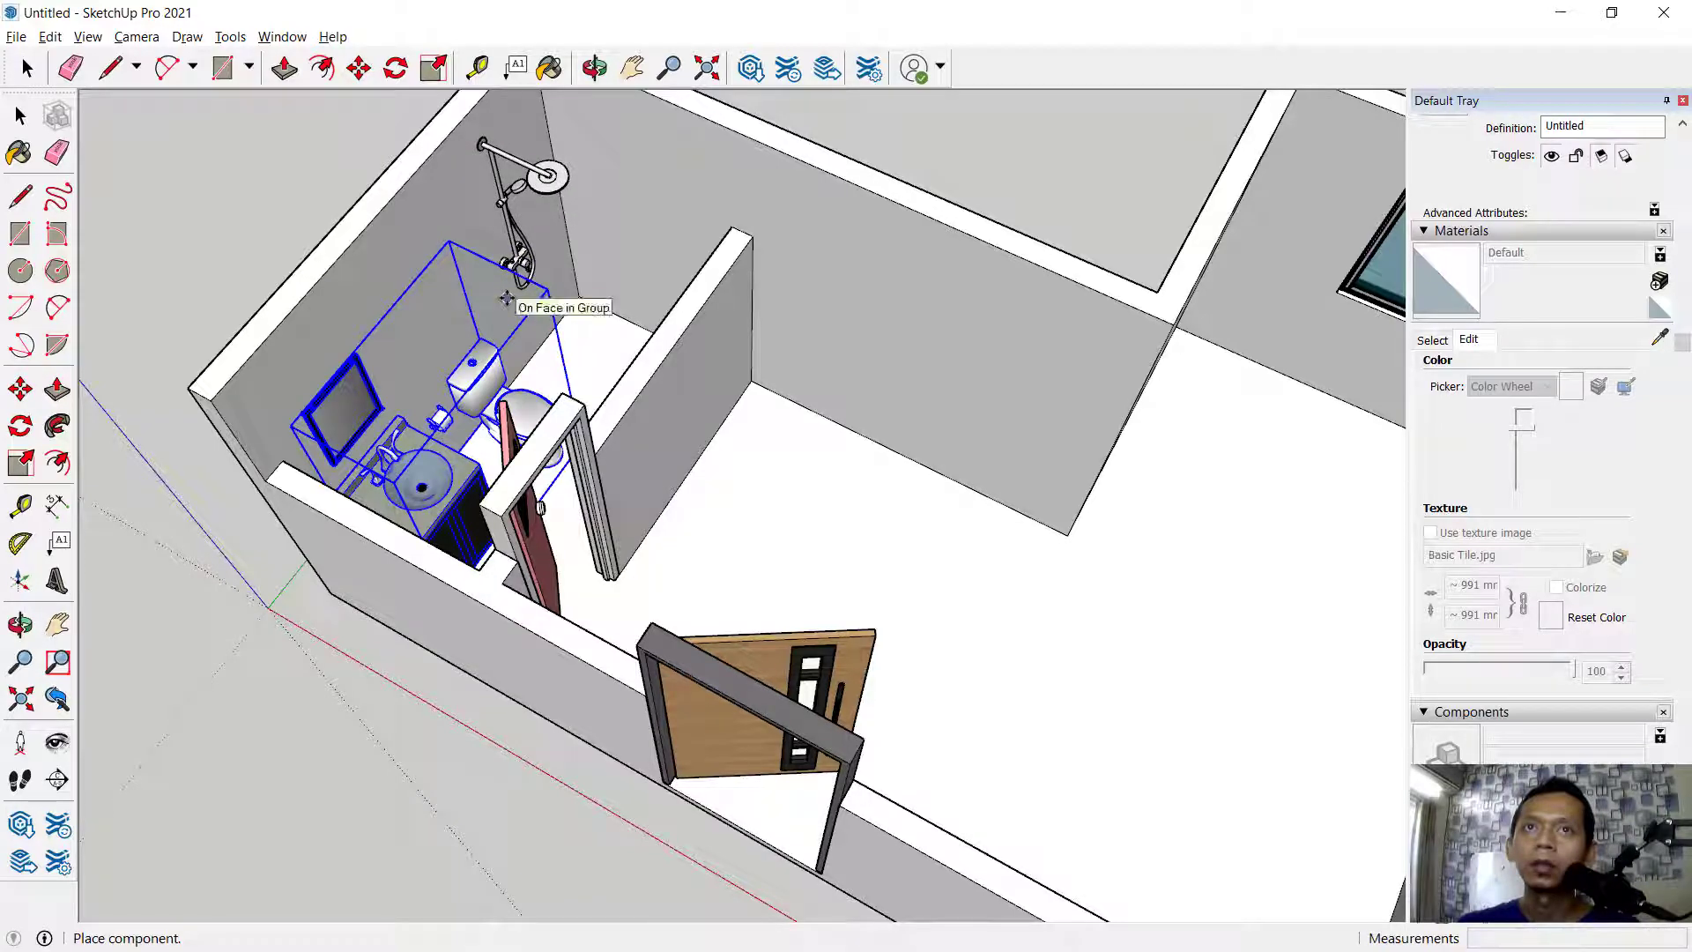
click(507, 298)
scroll(507, 298, down, 5)
middle_drag(507, 298, 622, 282)
scroll(715, 284, up, 3)
key(space)
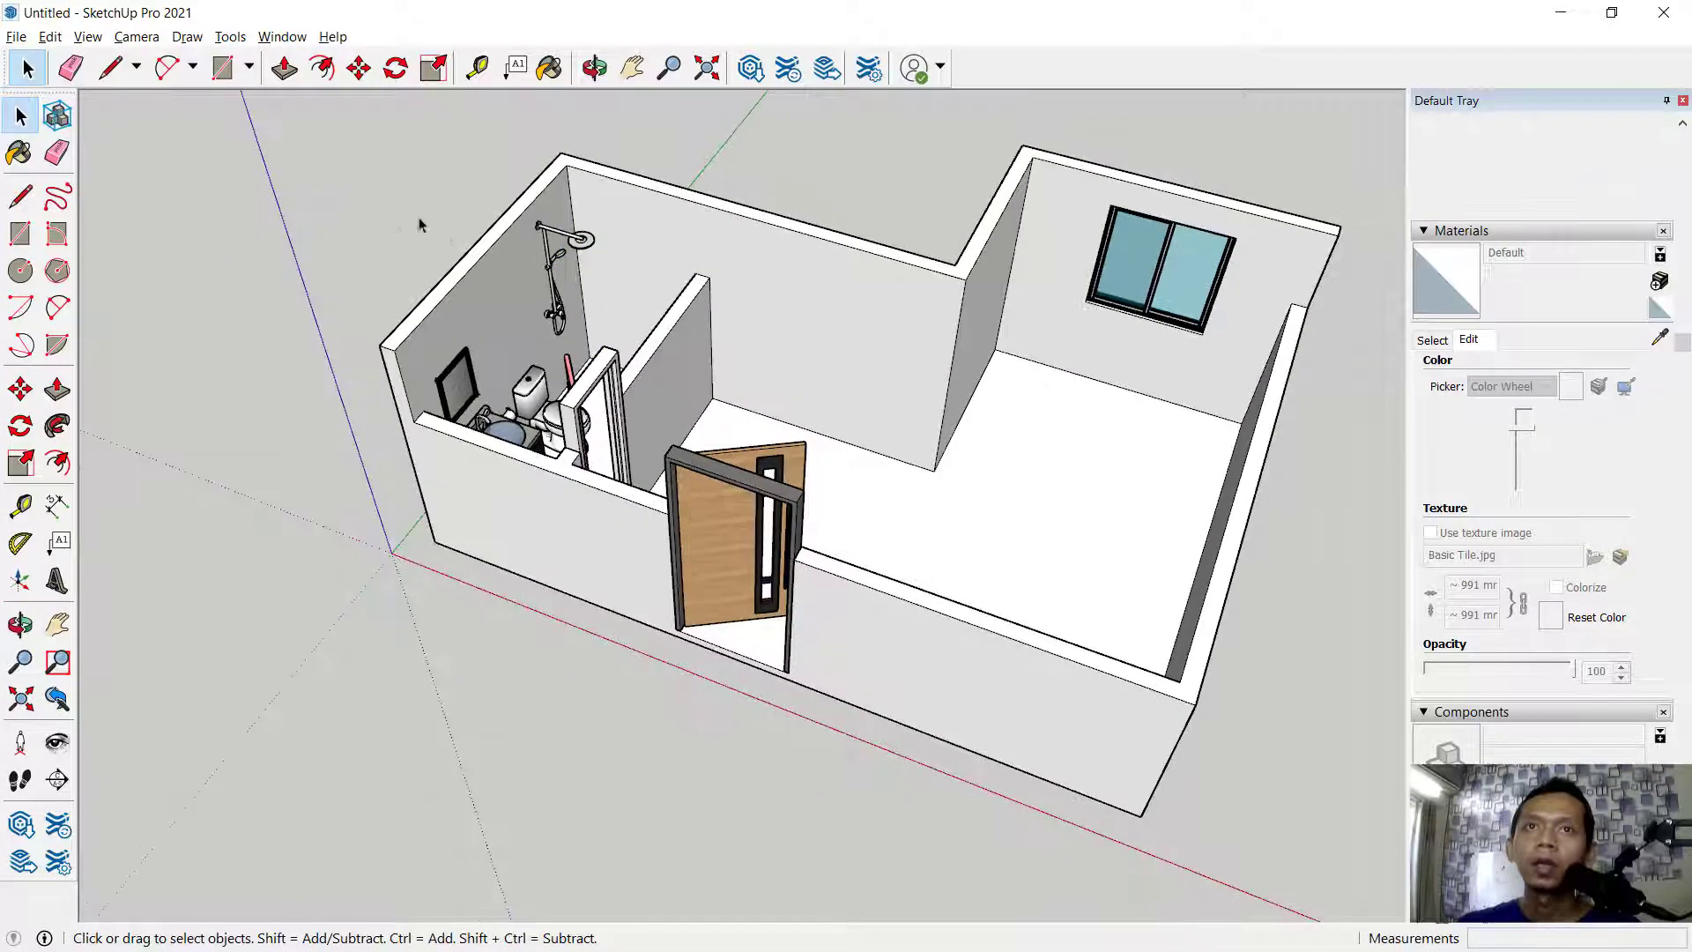
Import the wash machine model and place it on the floor
click(28, 39)
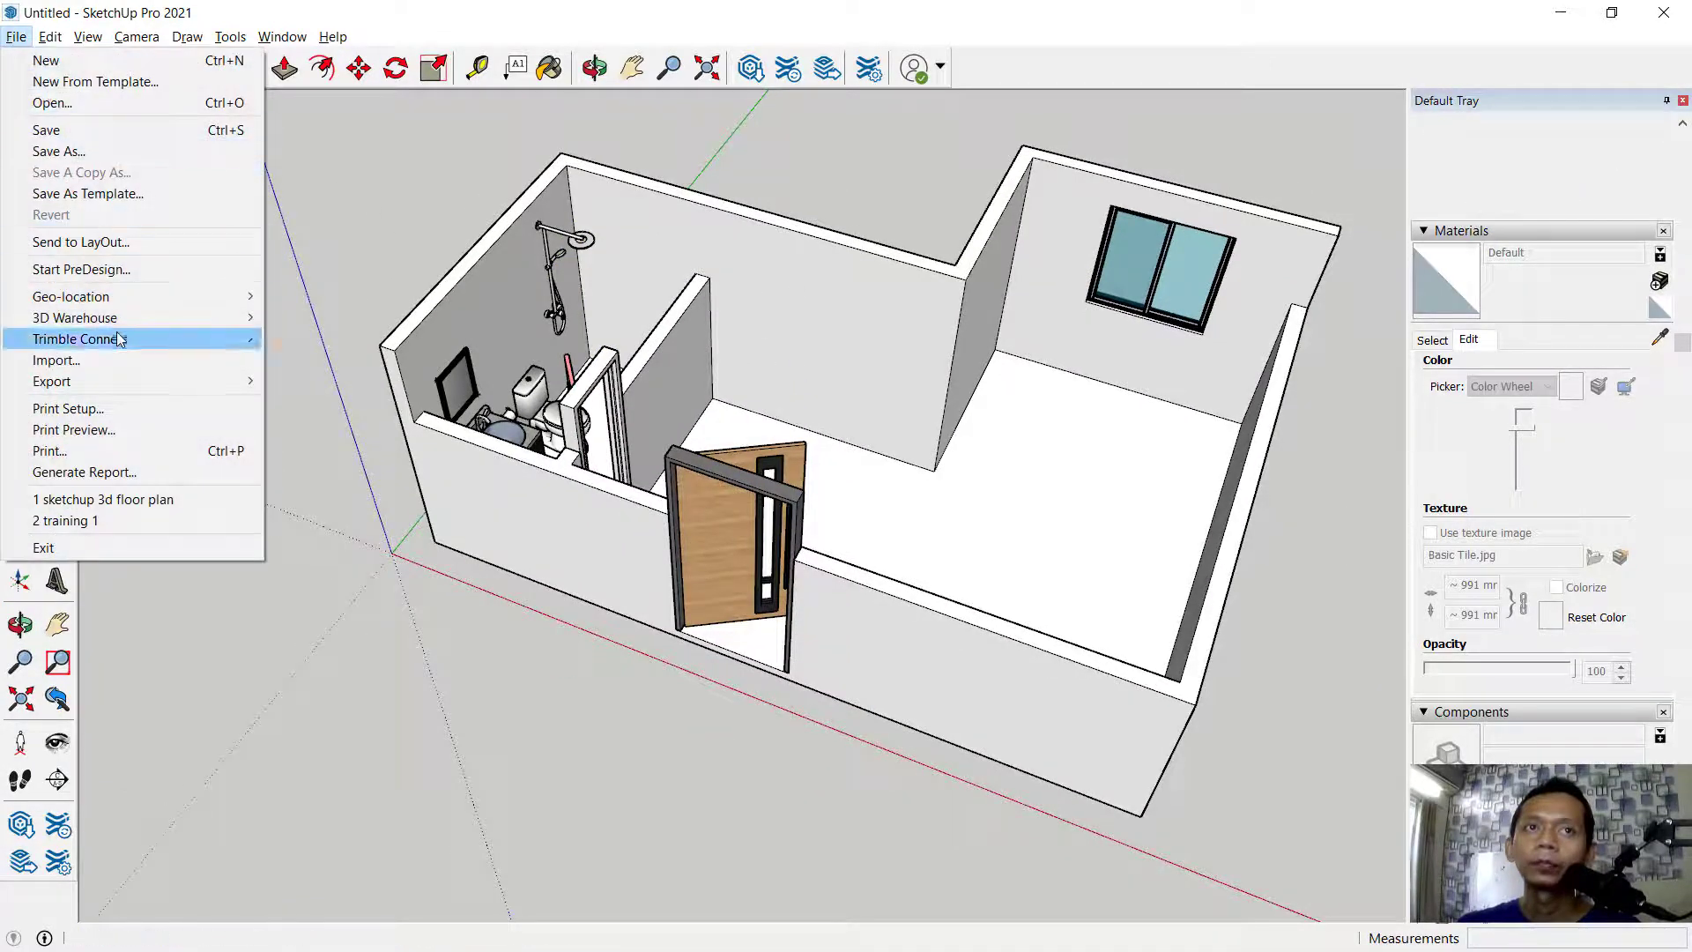
click(97, 357)
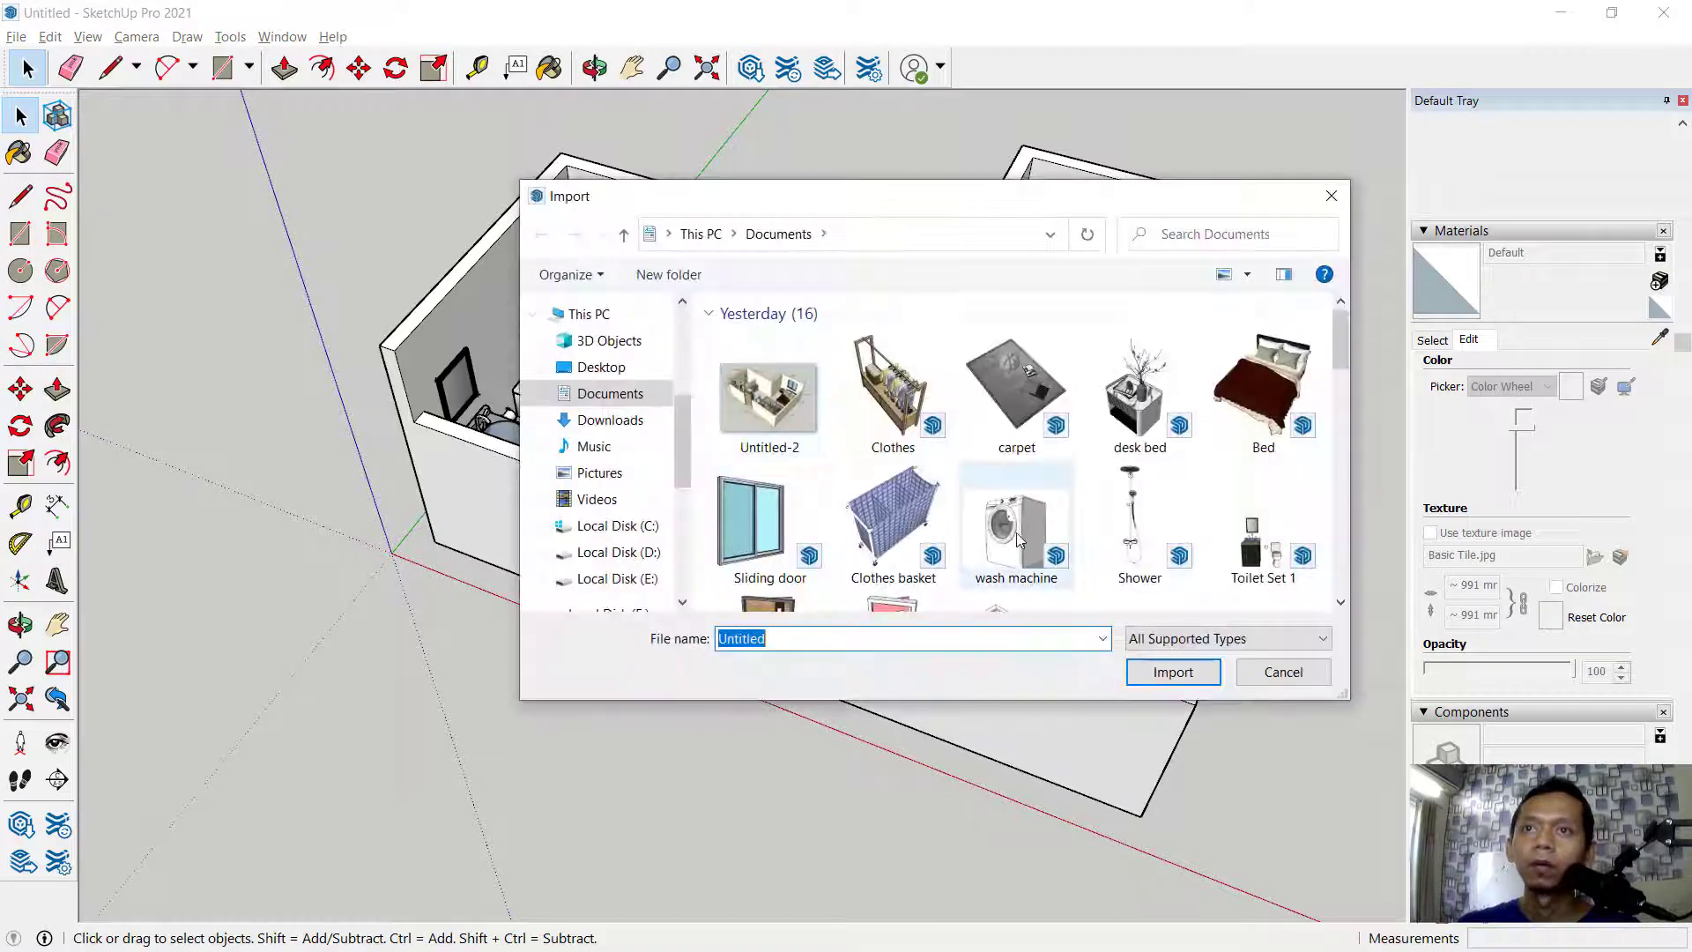
click(1016, 524)
click(1190, 680)
middle_drag(925, 510, 758, 533)
click(784, 498)
Rotate the washing machine 180 degrees
key(m)
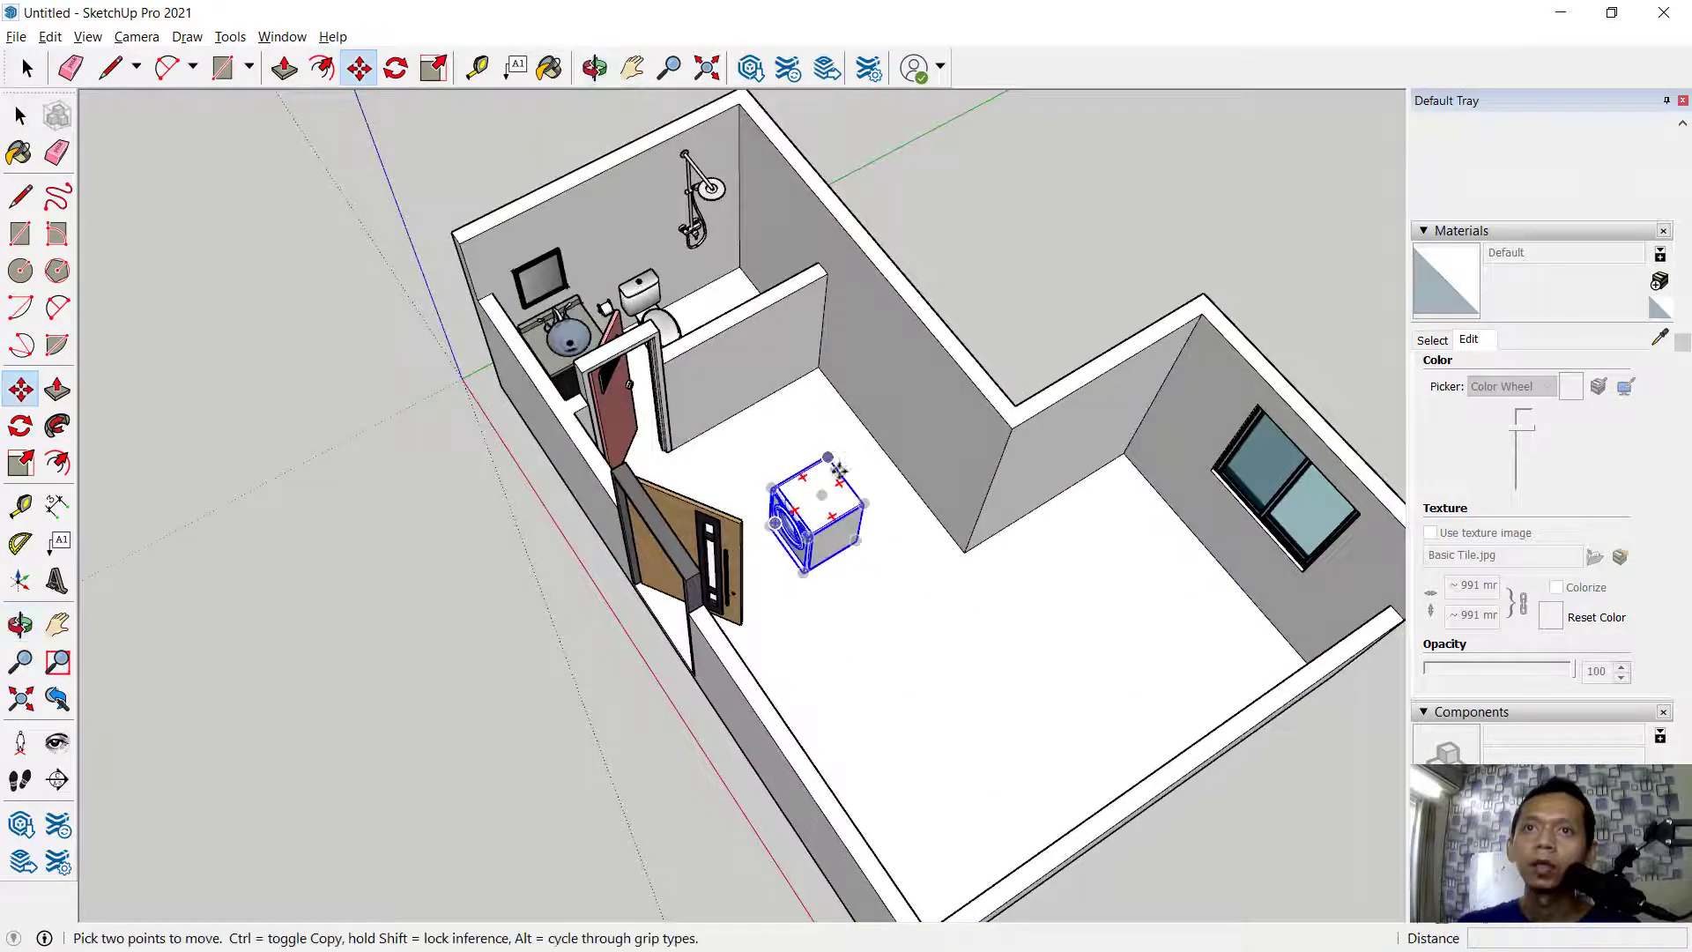
scroll(860, 480, up, 5)
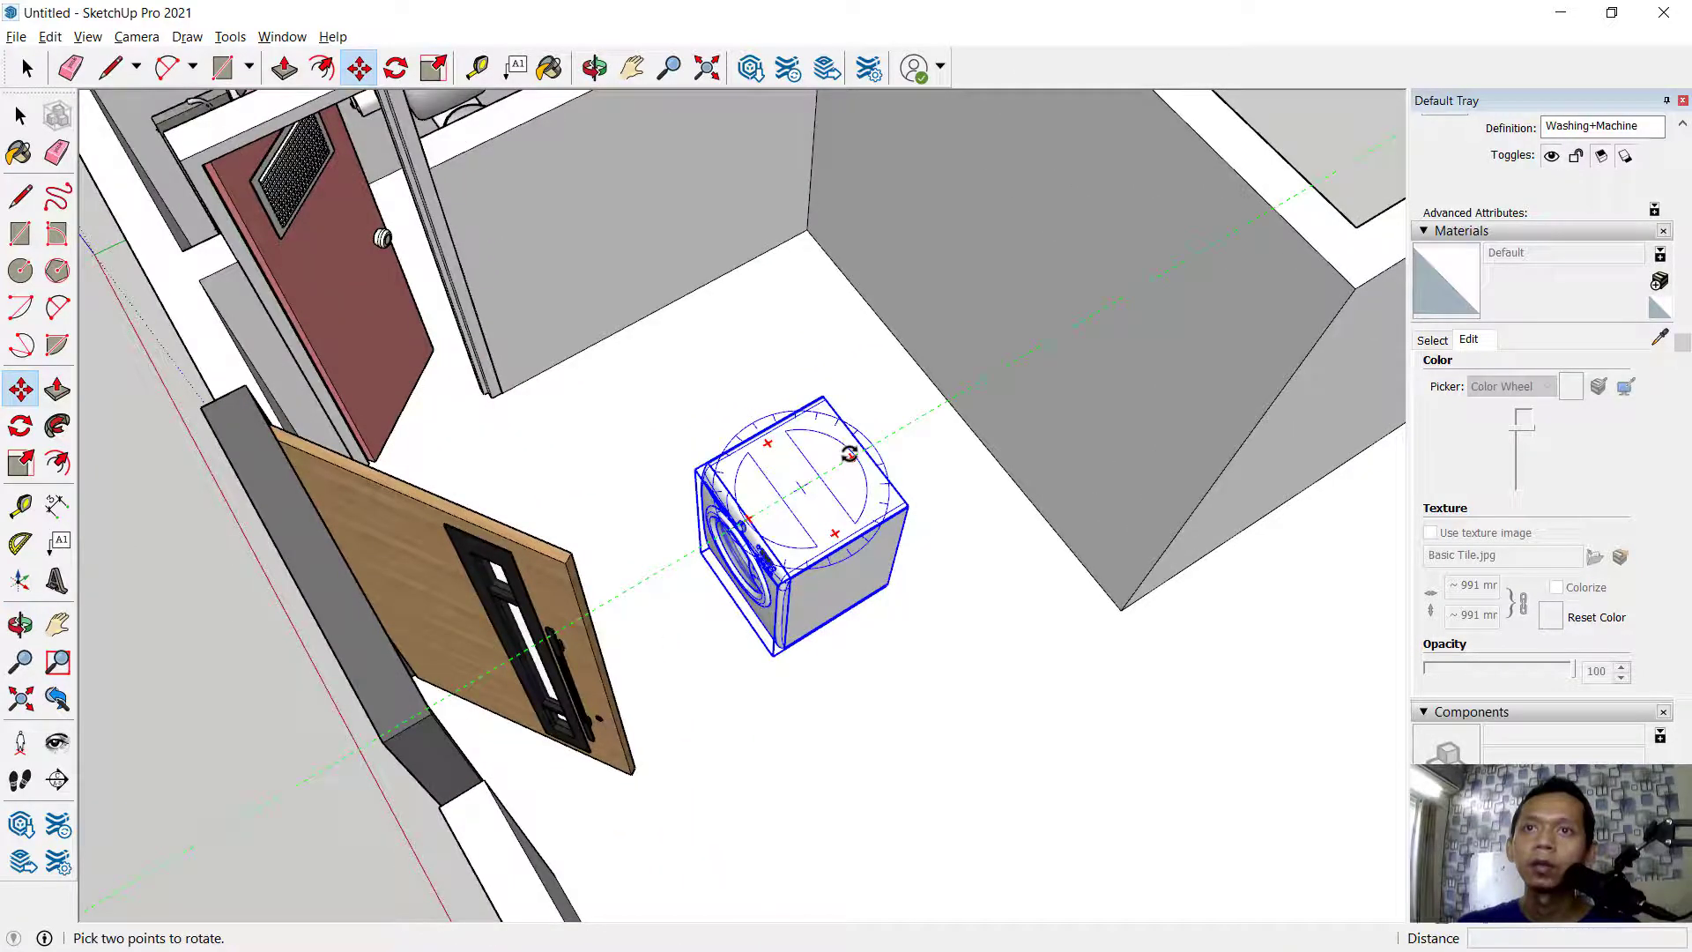
click(848, 454)
click(701, 357)
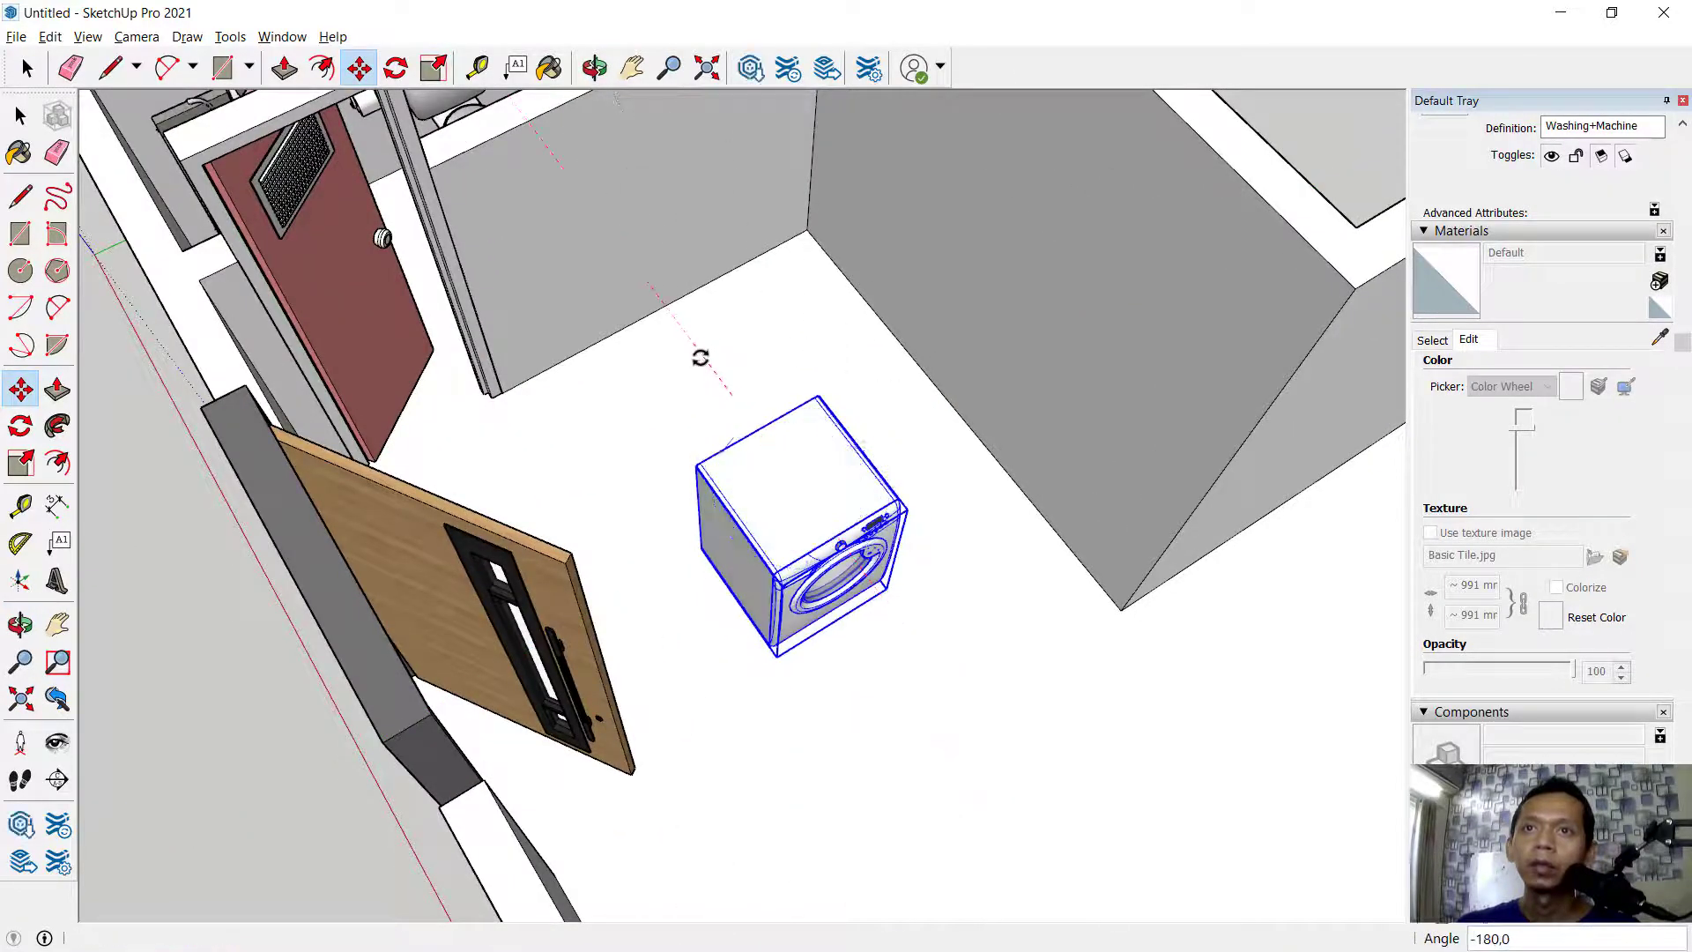
Move the washing machine 1200 mm to sit beside the bathroom door frame
click(1003, 727)
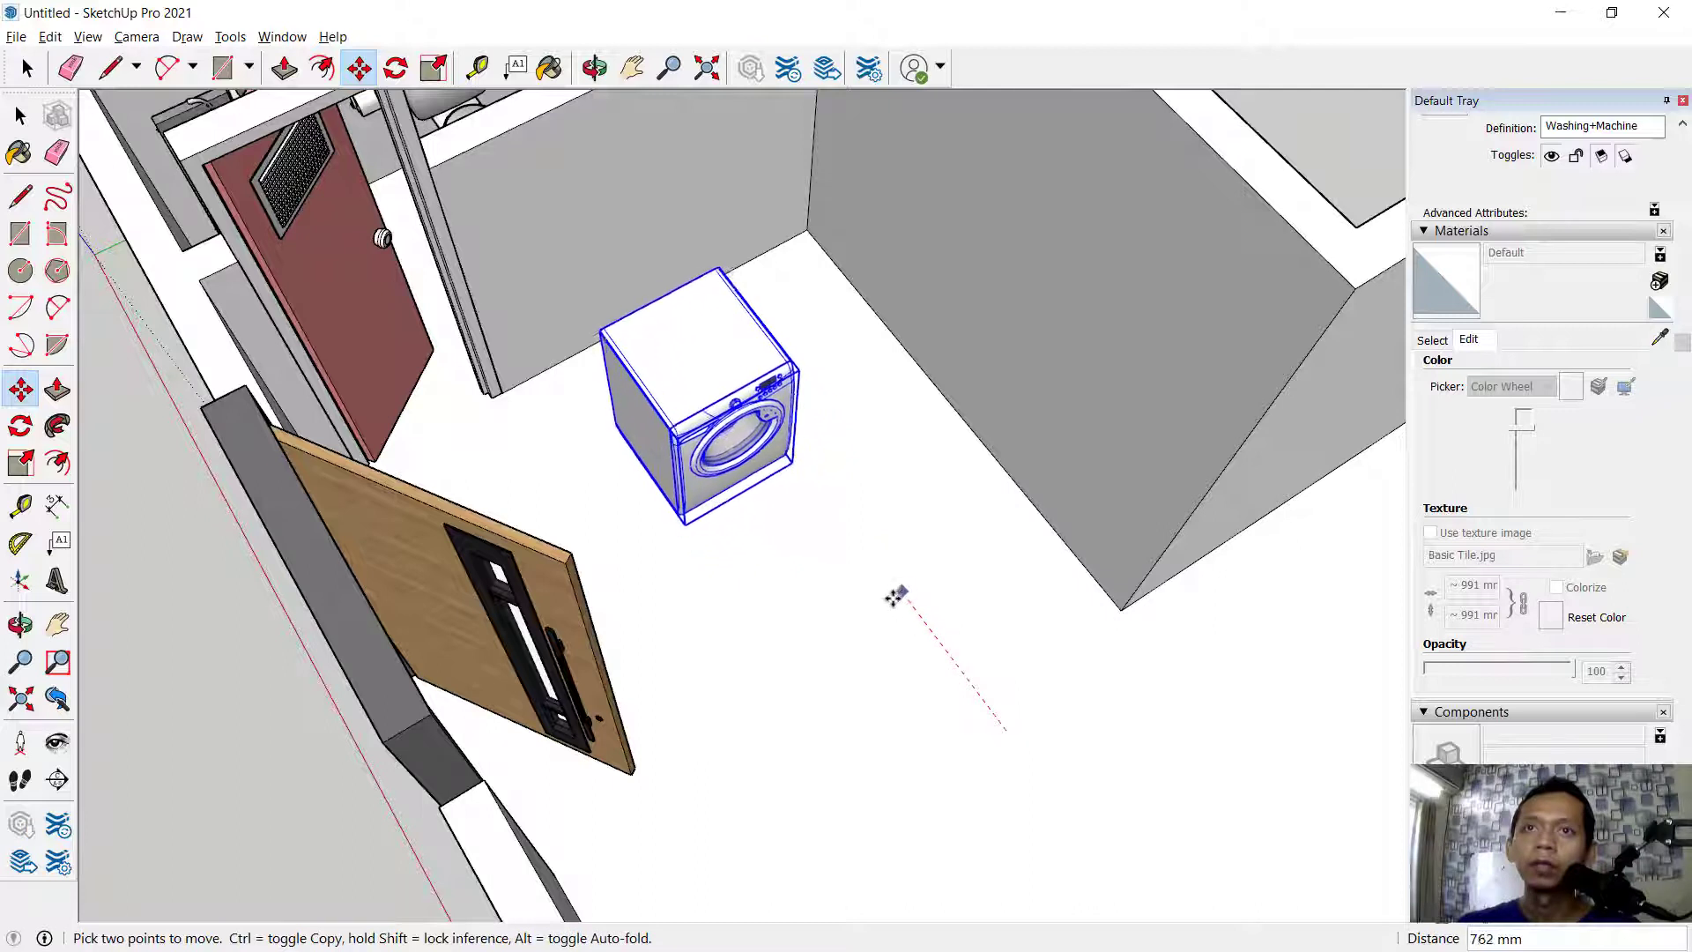
text(1200)
key(Return)
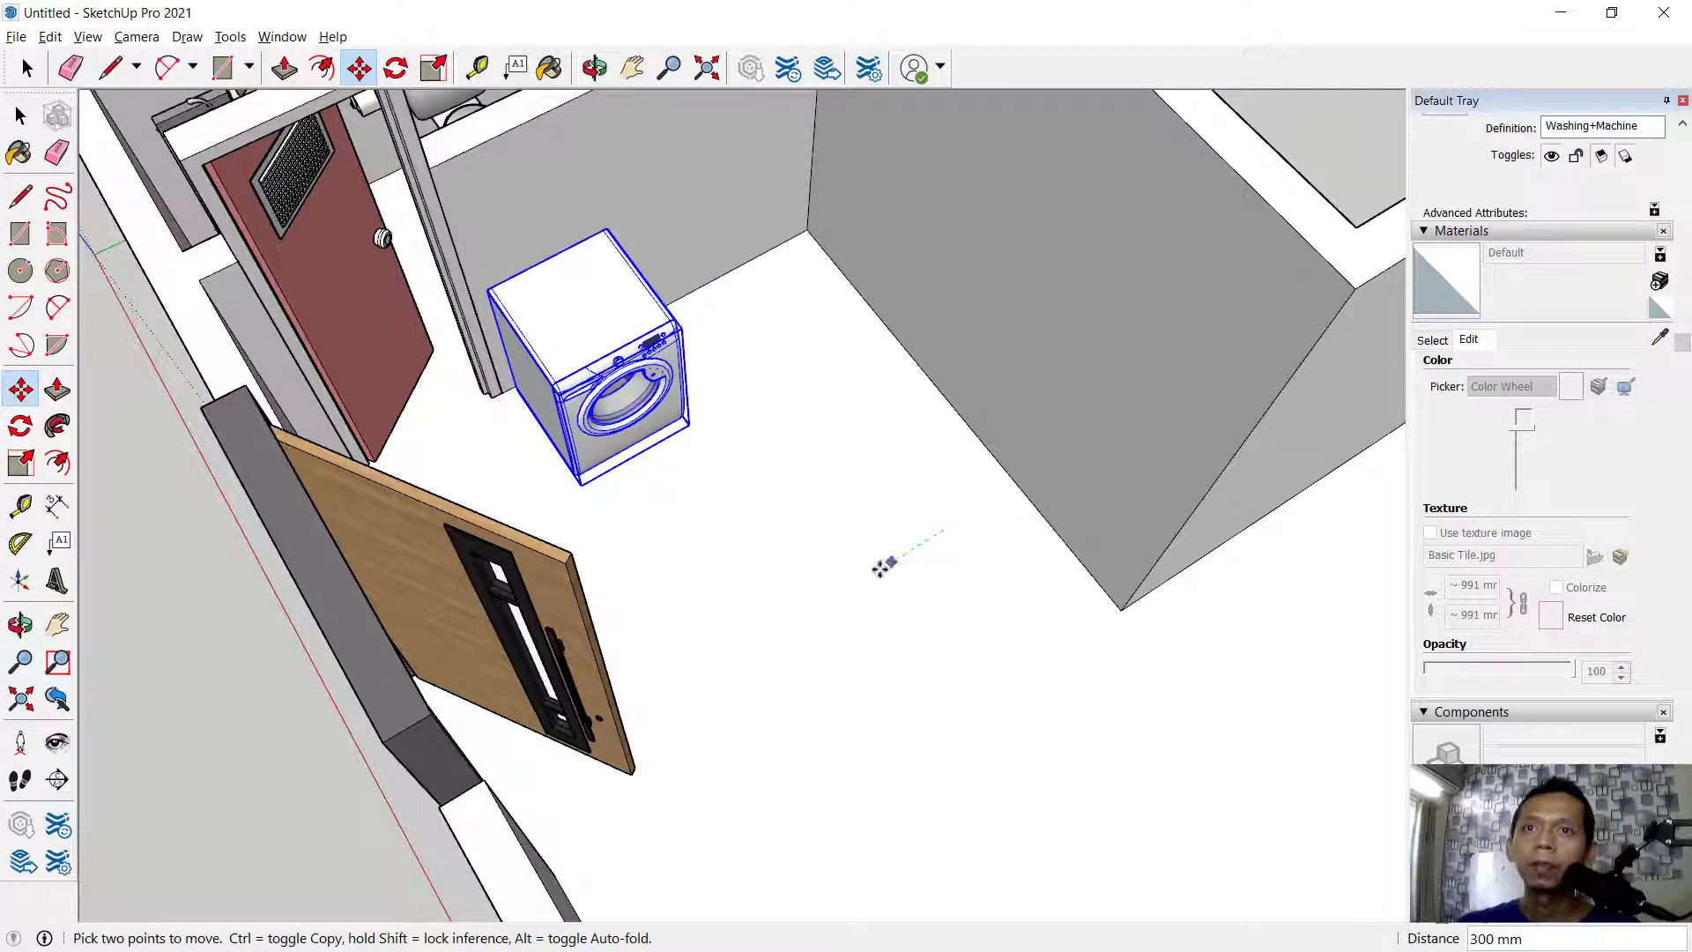
click(888, 566)
middle_drag(796, 631, 827, 604)
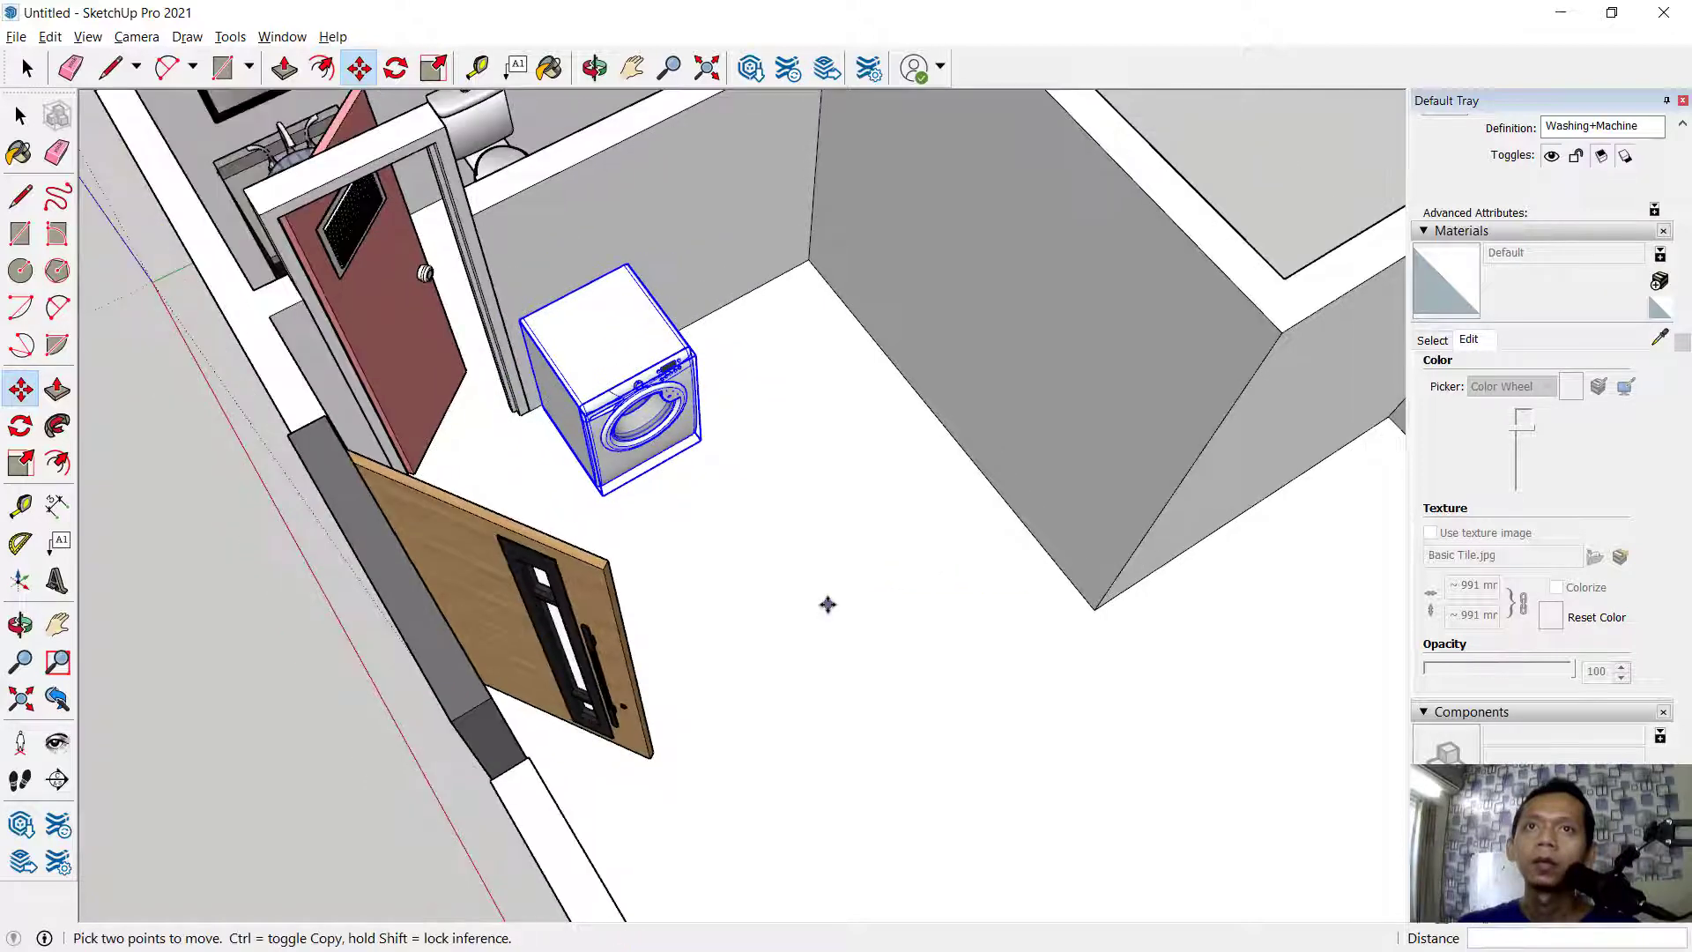
Import the Clothes basket model and place it on the floor
click(16, 36)
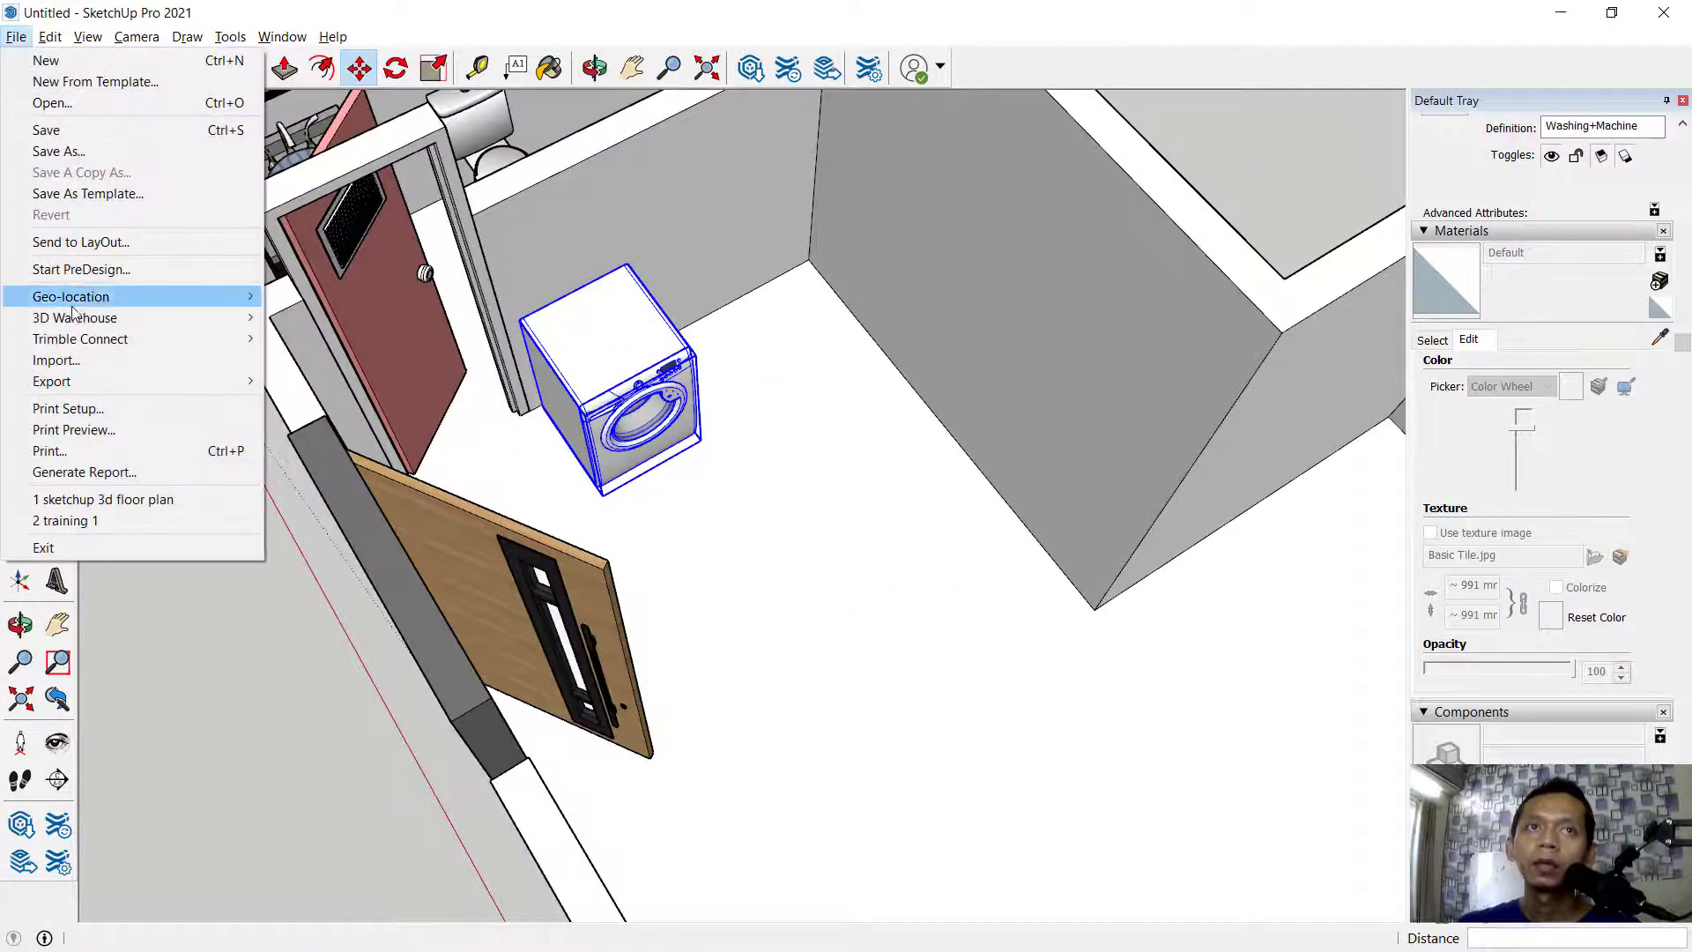
click(52, 360)
click(923, 519)
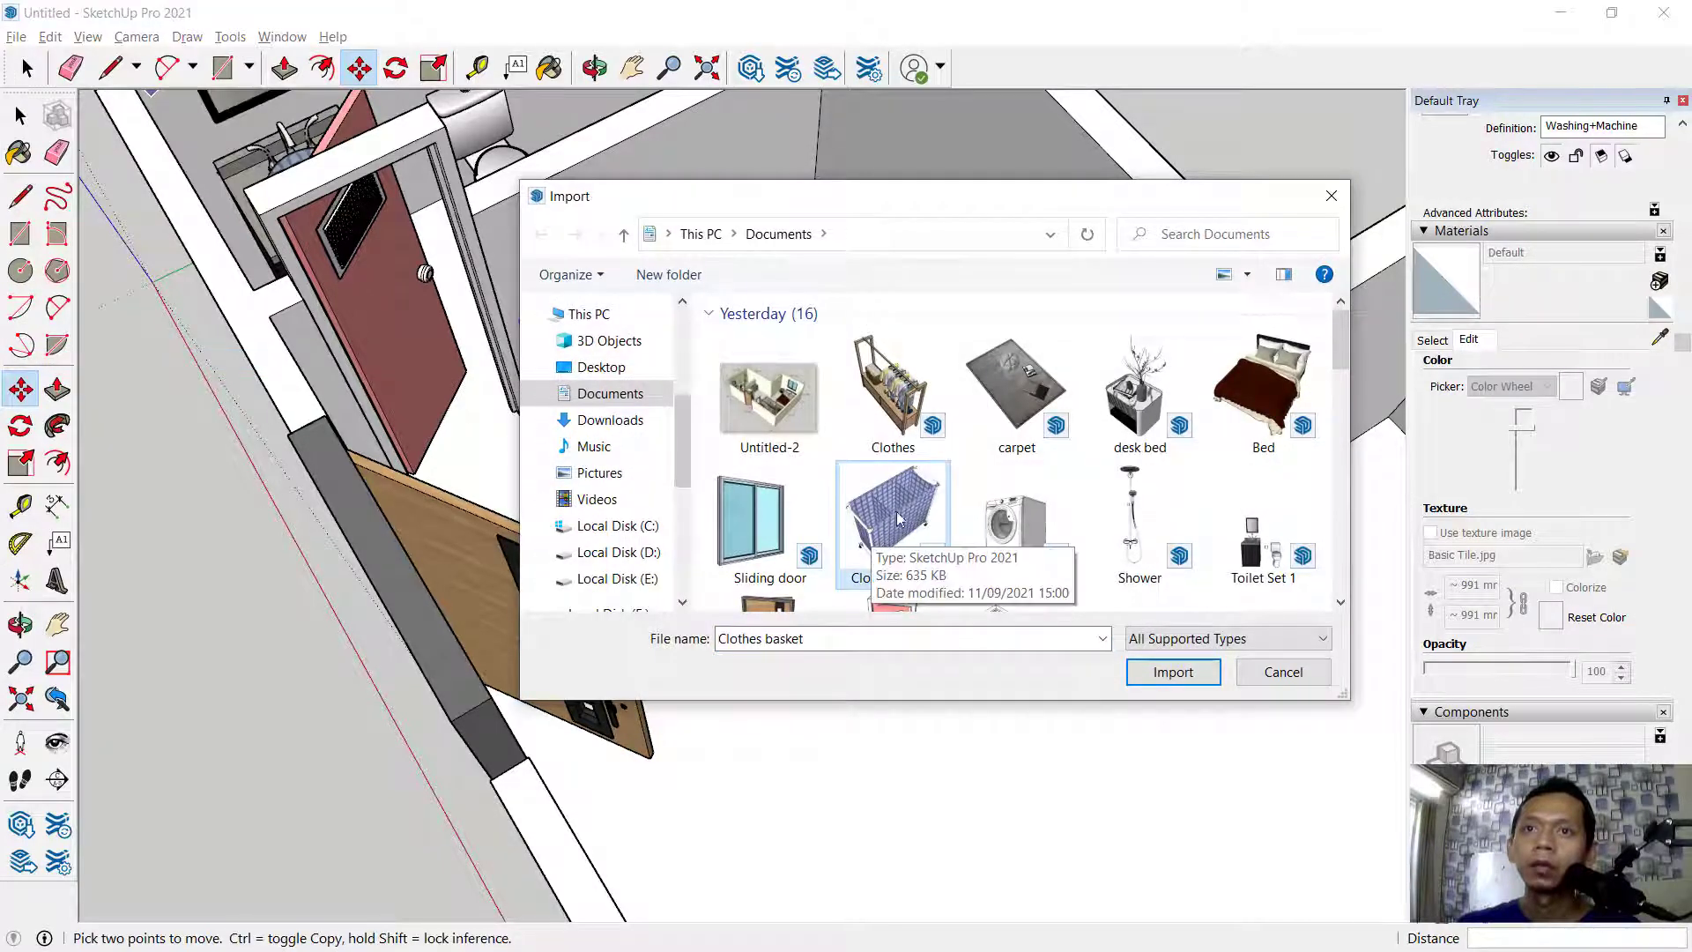
click(1185, 675)
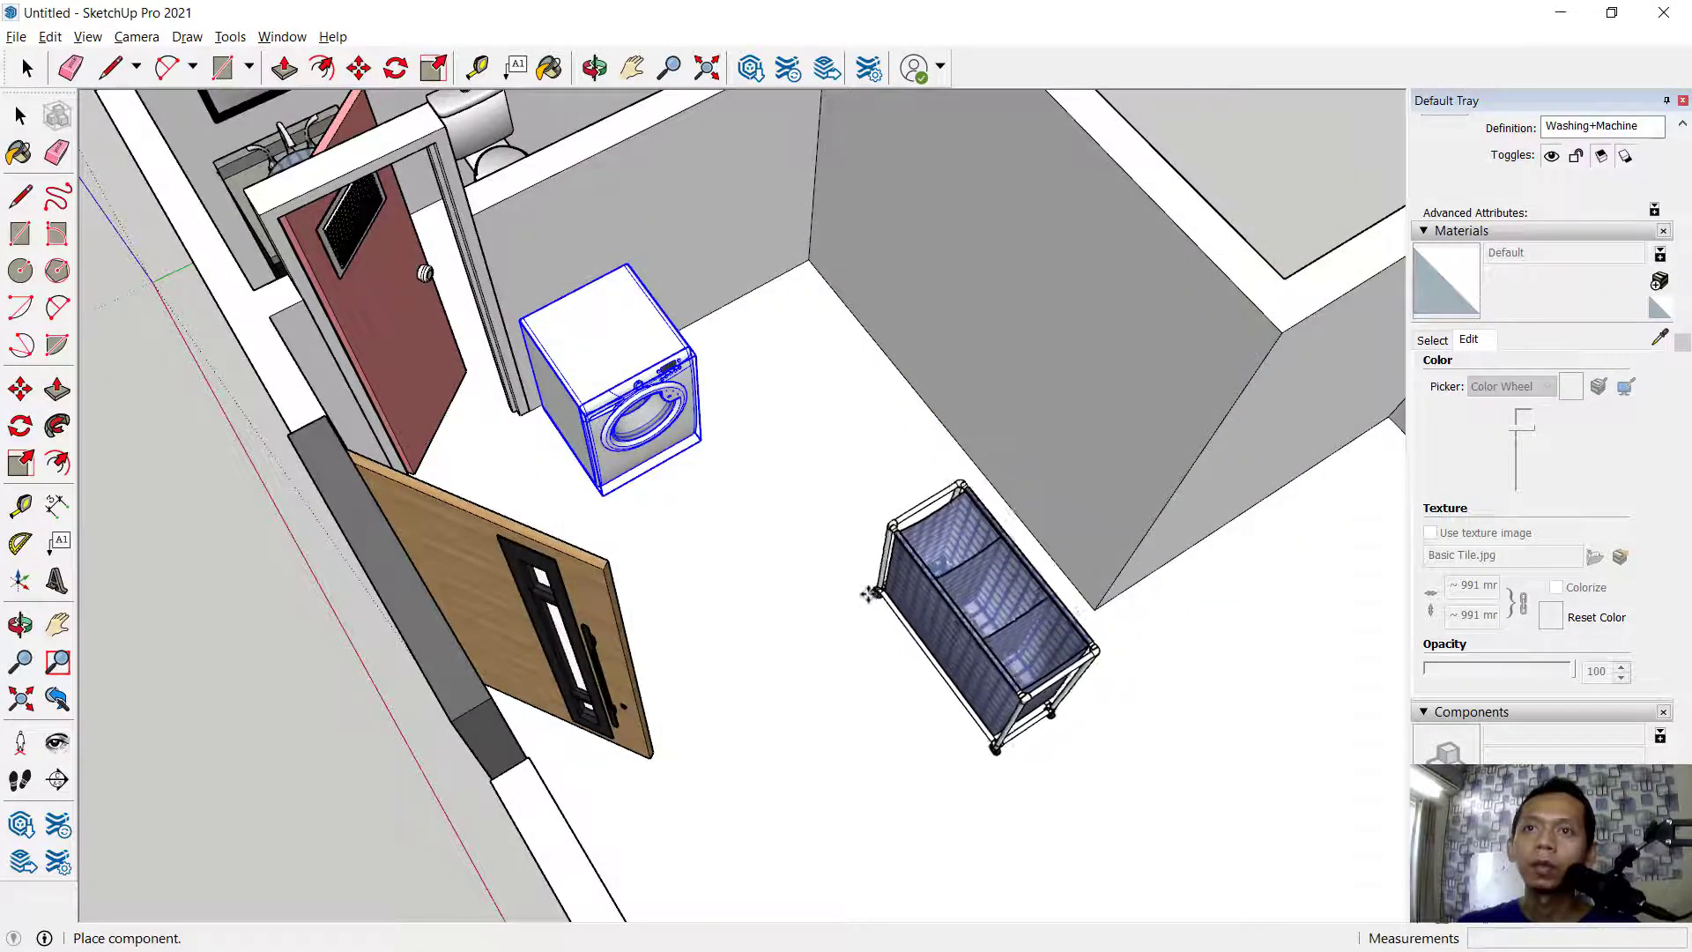
click(810, 551)
scroll(809, 550, down, 1)
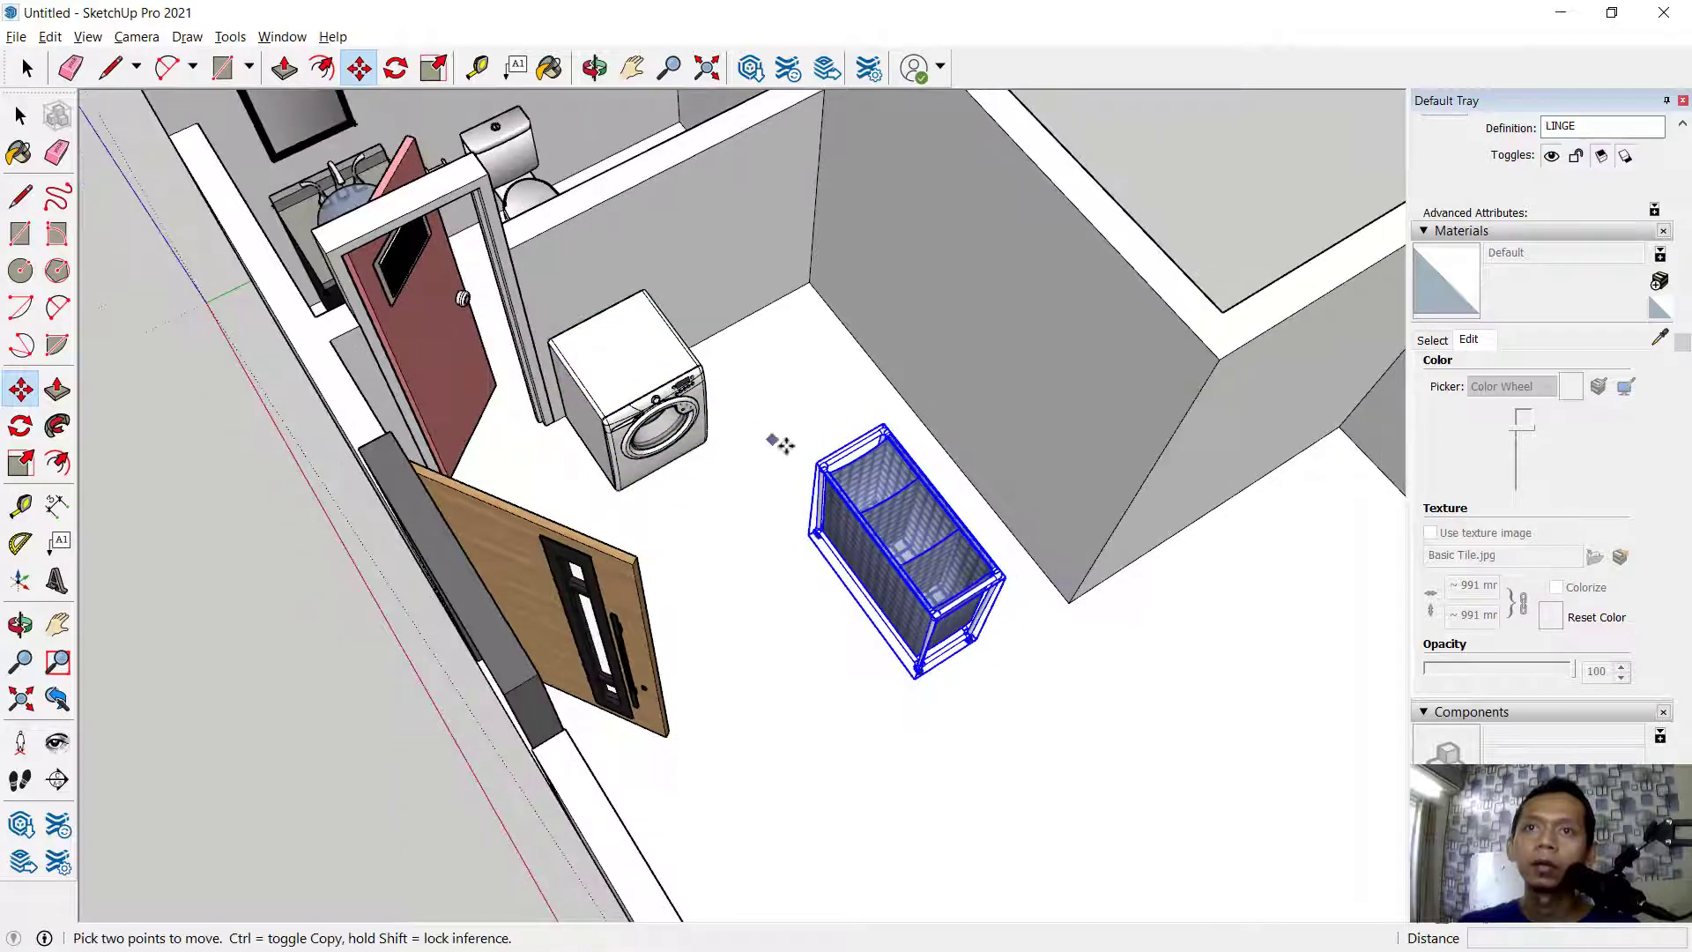
Rotate the basket and move it beside the washing machine against the laundry wall
key(q)
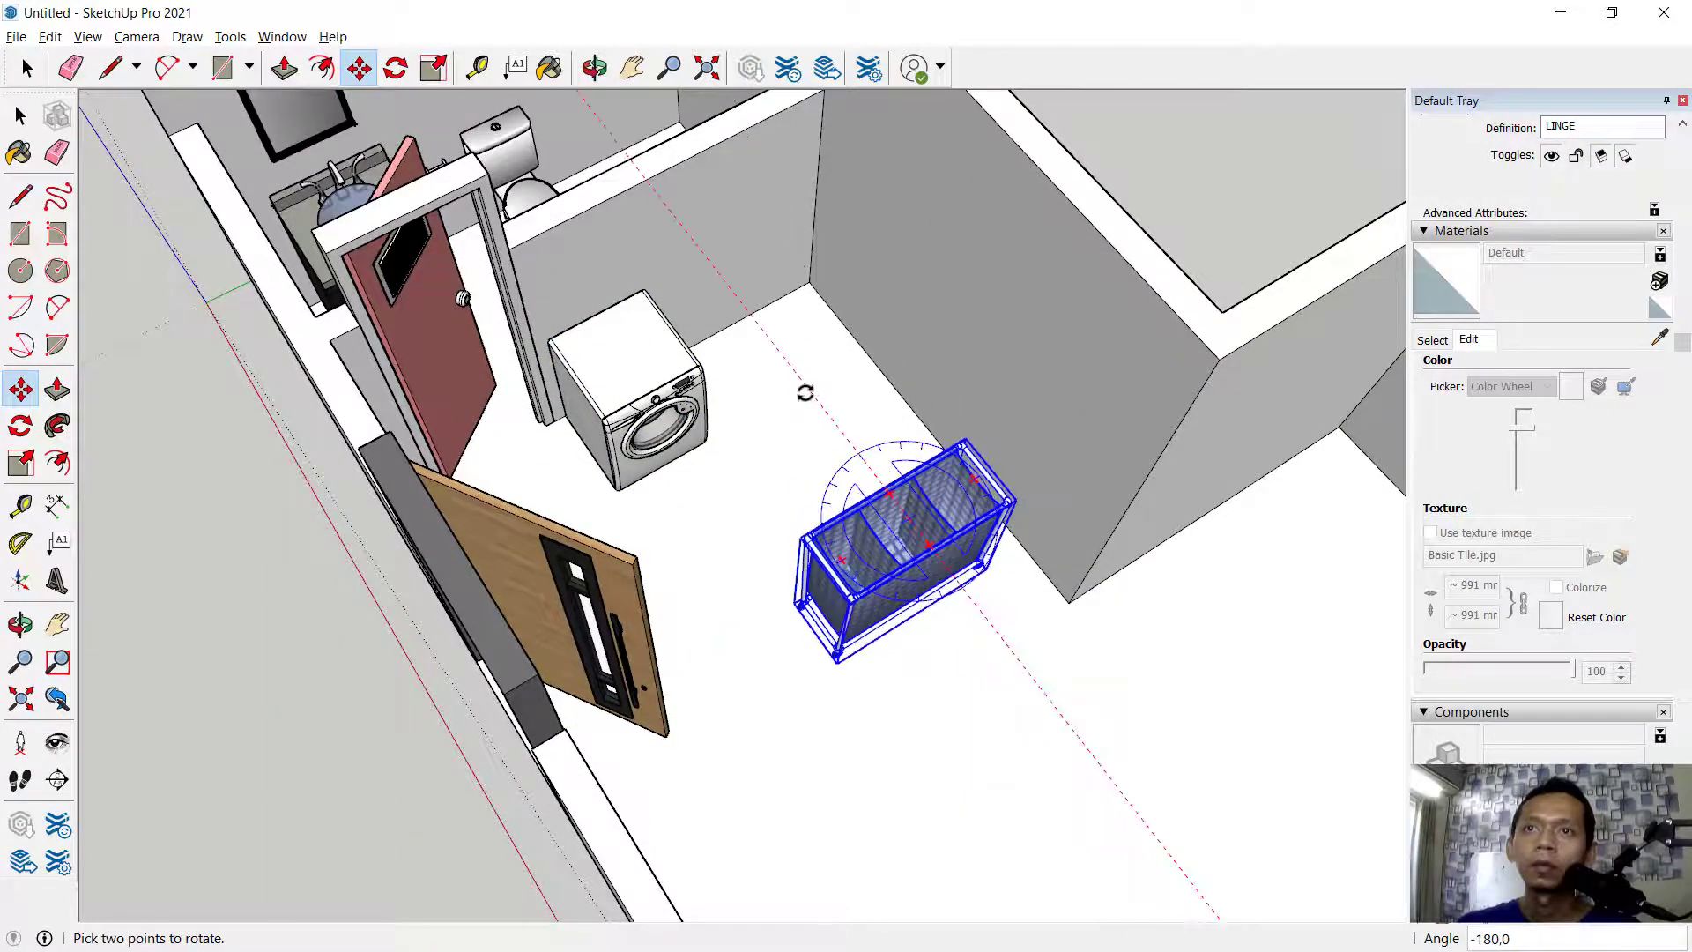
click(804, 392)
key(m)
click(1029, 717)
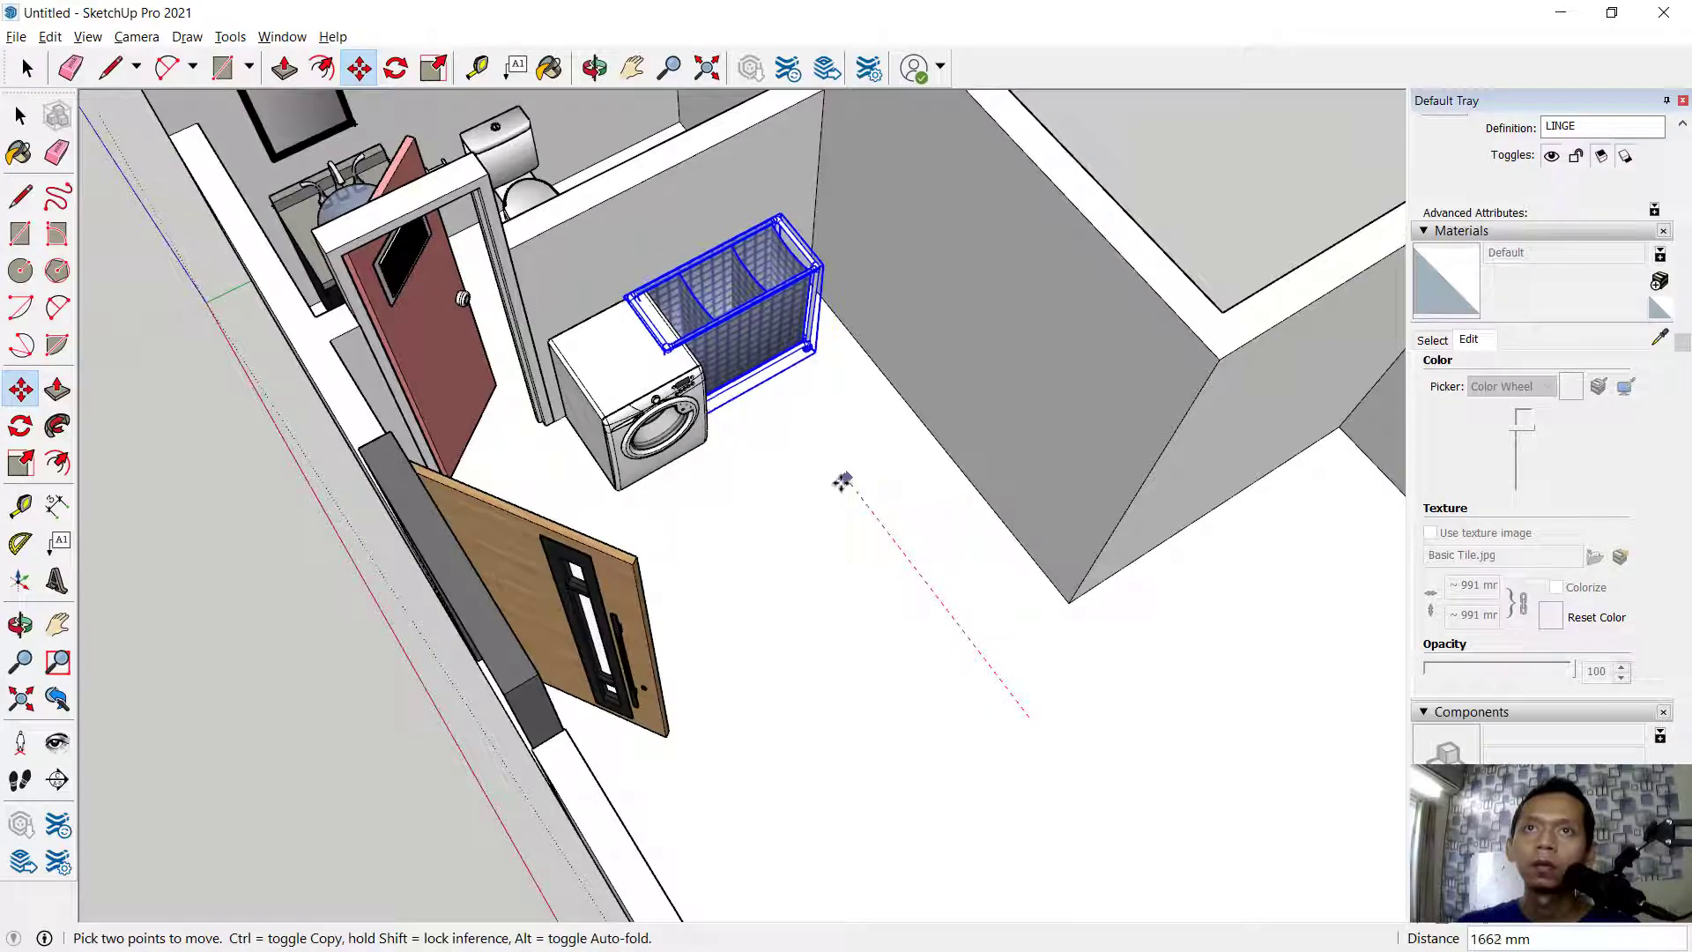
click(777, 600)
click(778, 597)
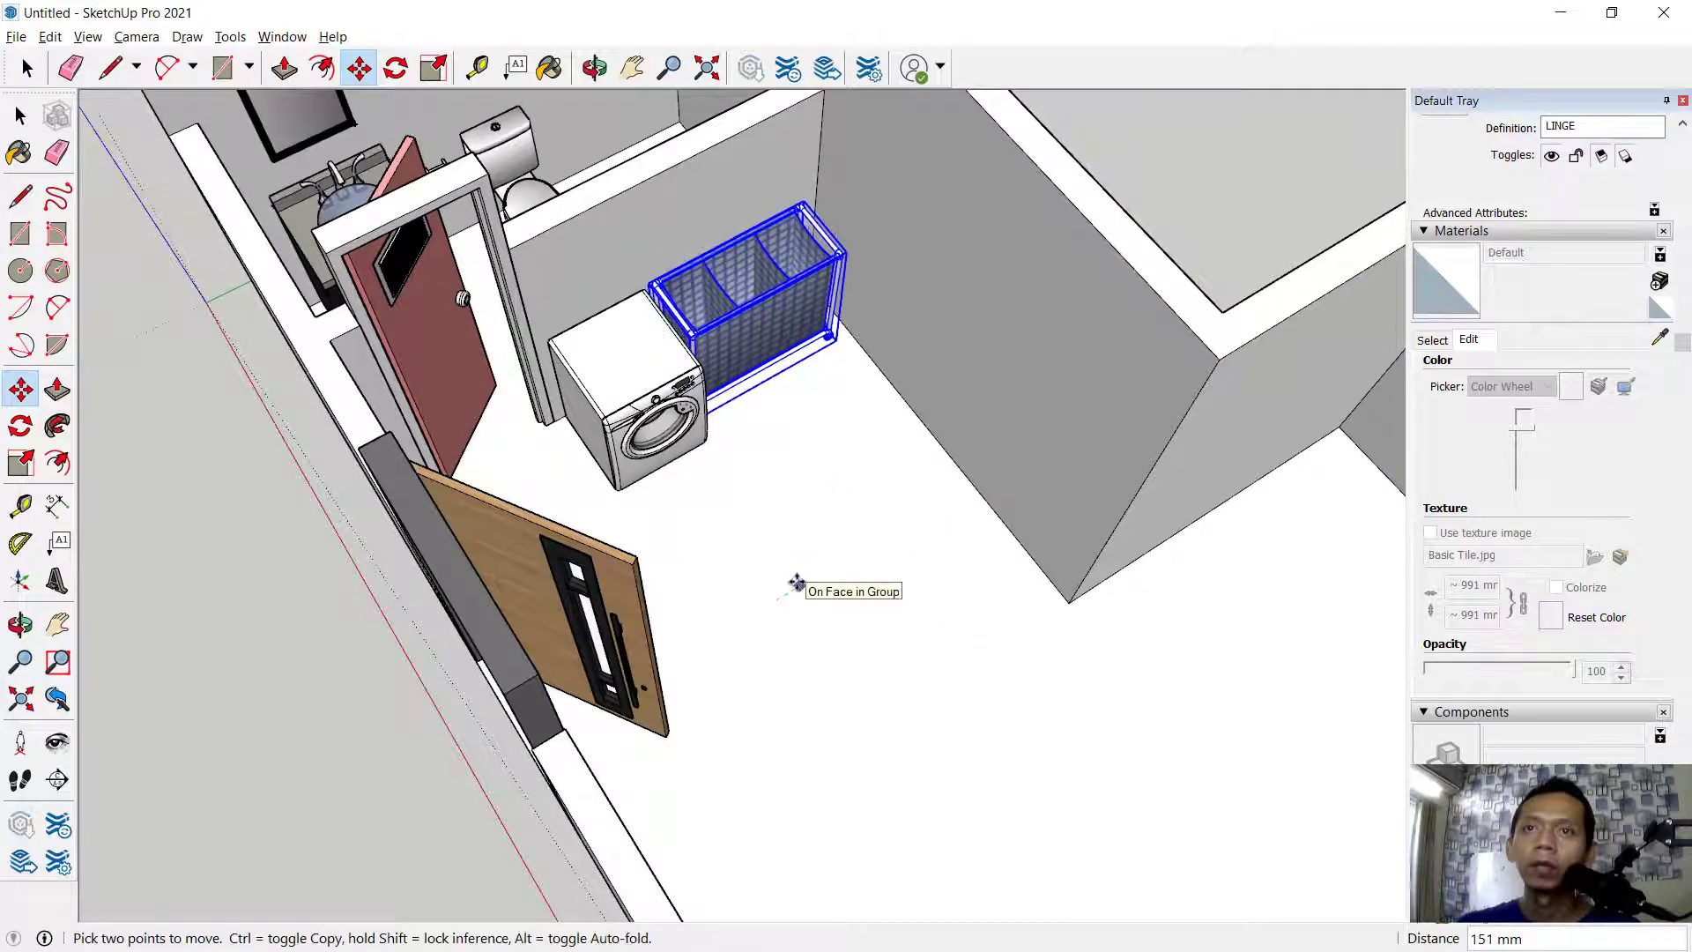
Orbit out to an overview of the whole room and return to Select
scroll(806, 576, down, 3)
middle_drag(922, 608, 808, 421)
scroll(952, 529, down, 6)
middle_drag(952, 529, 987, 573)
scroll(1145, 512, up, 5)
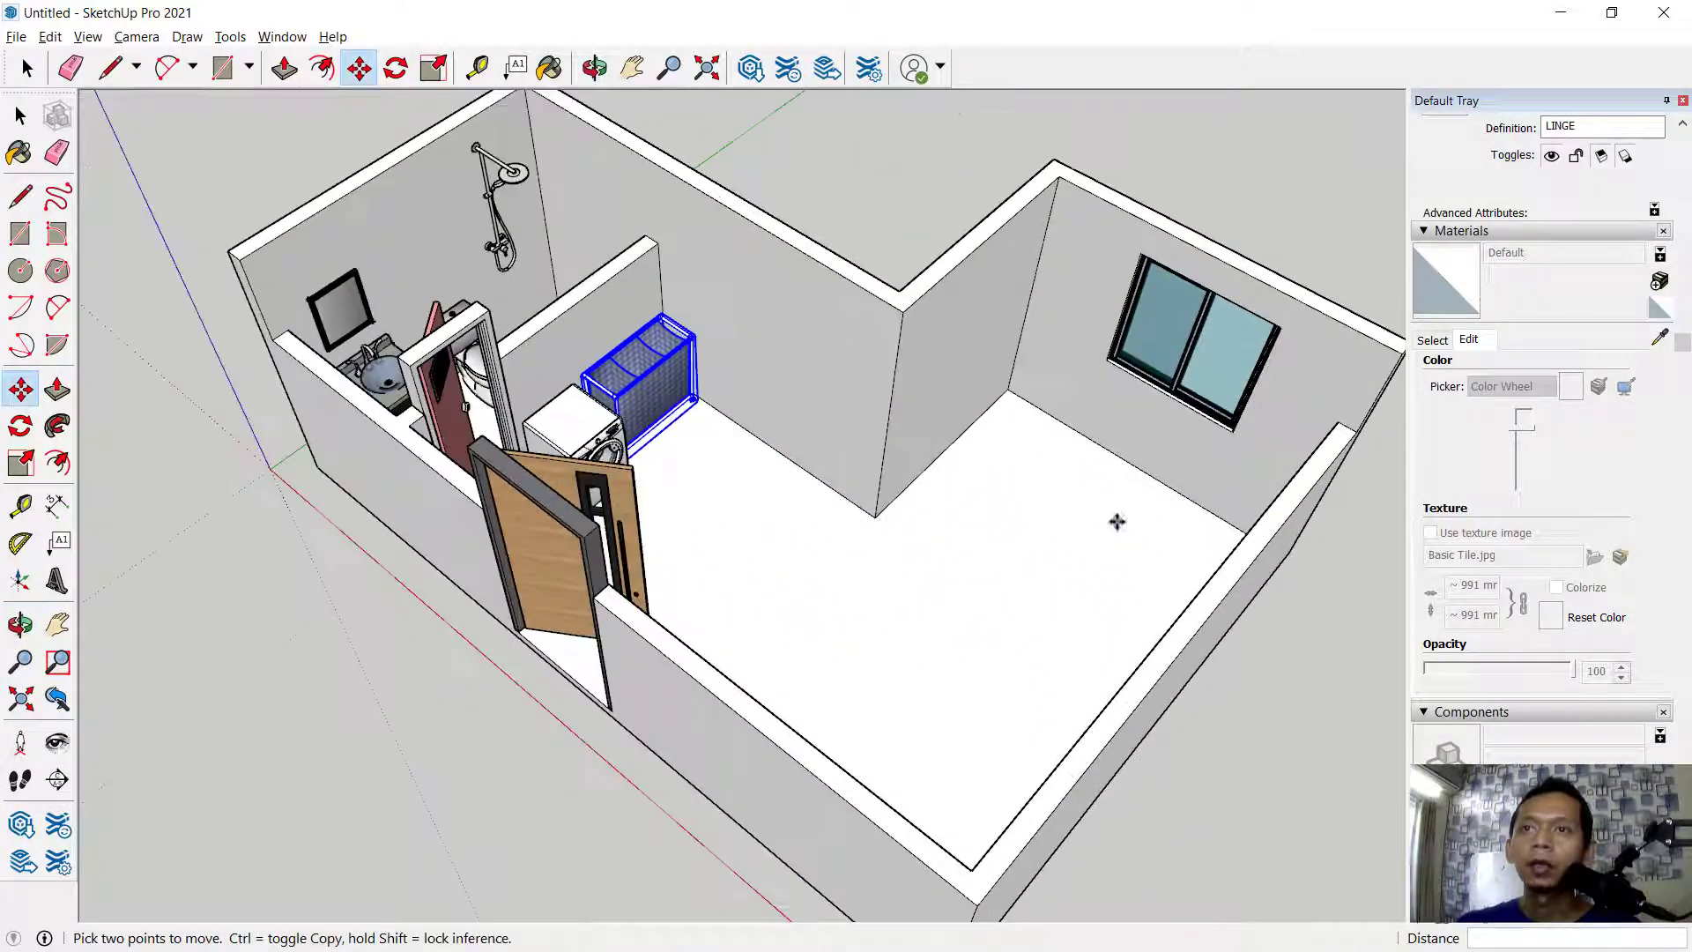
key(space)
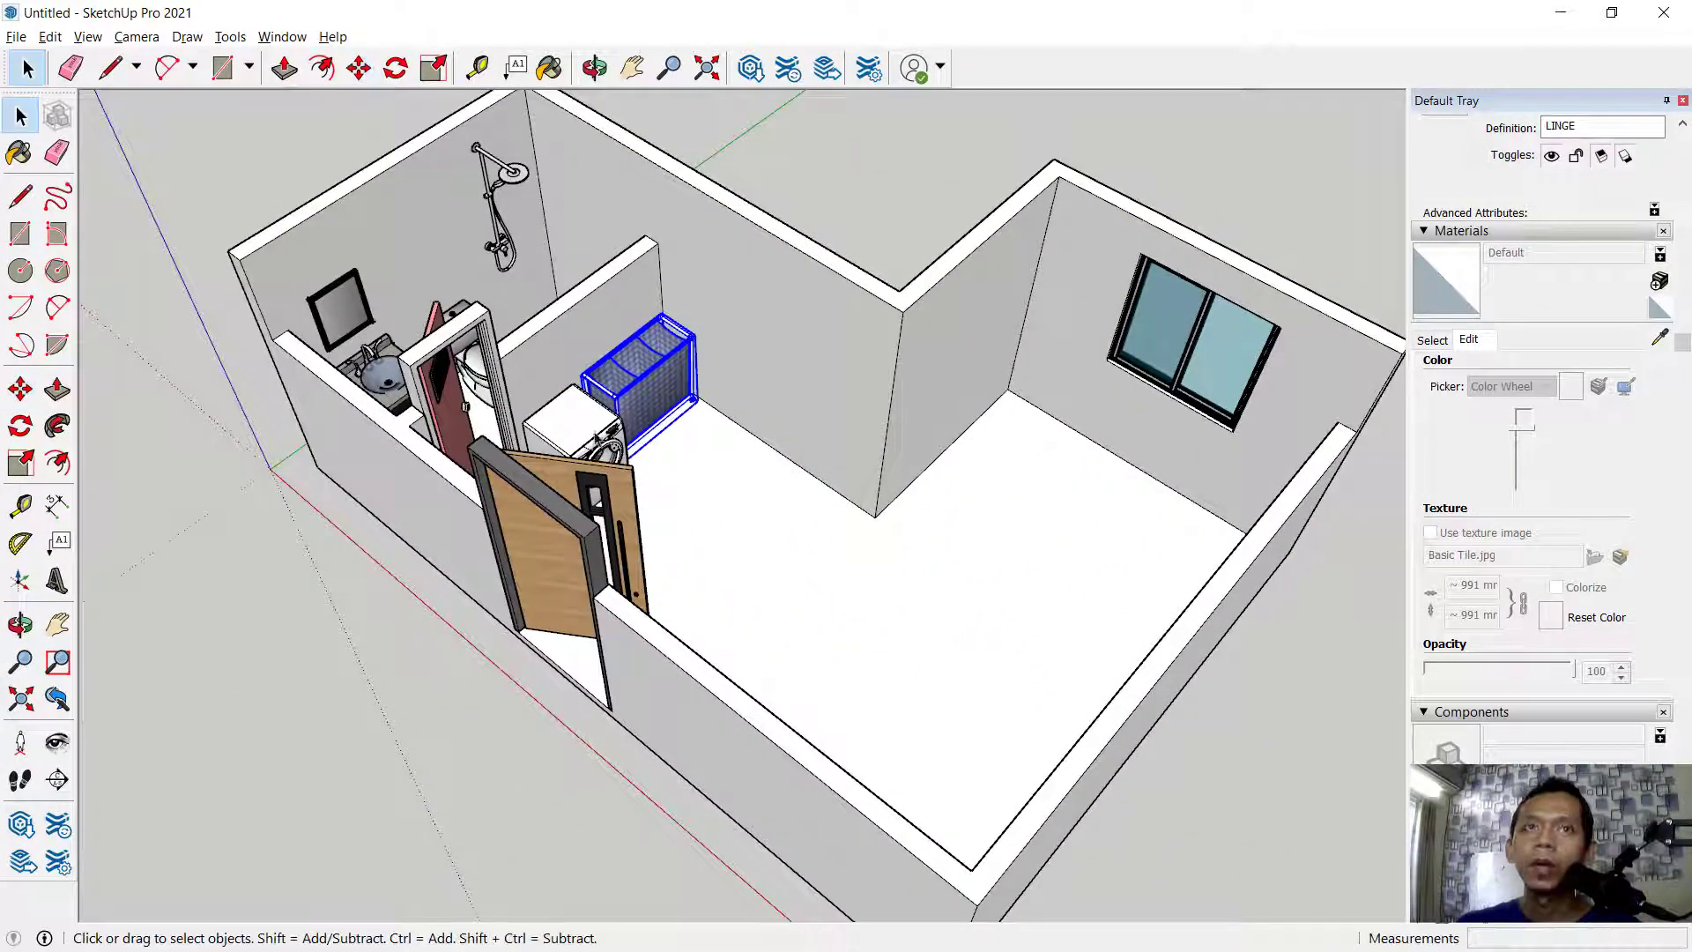
Import the Bed model and set it with its headboard under the sliding window
click(16, 36)
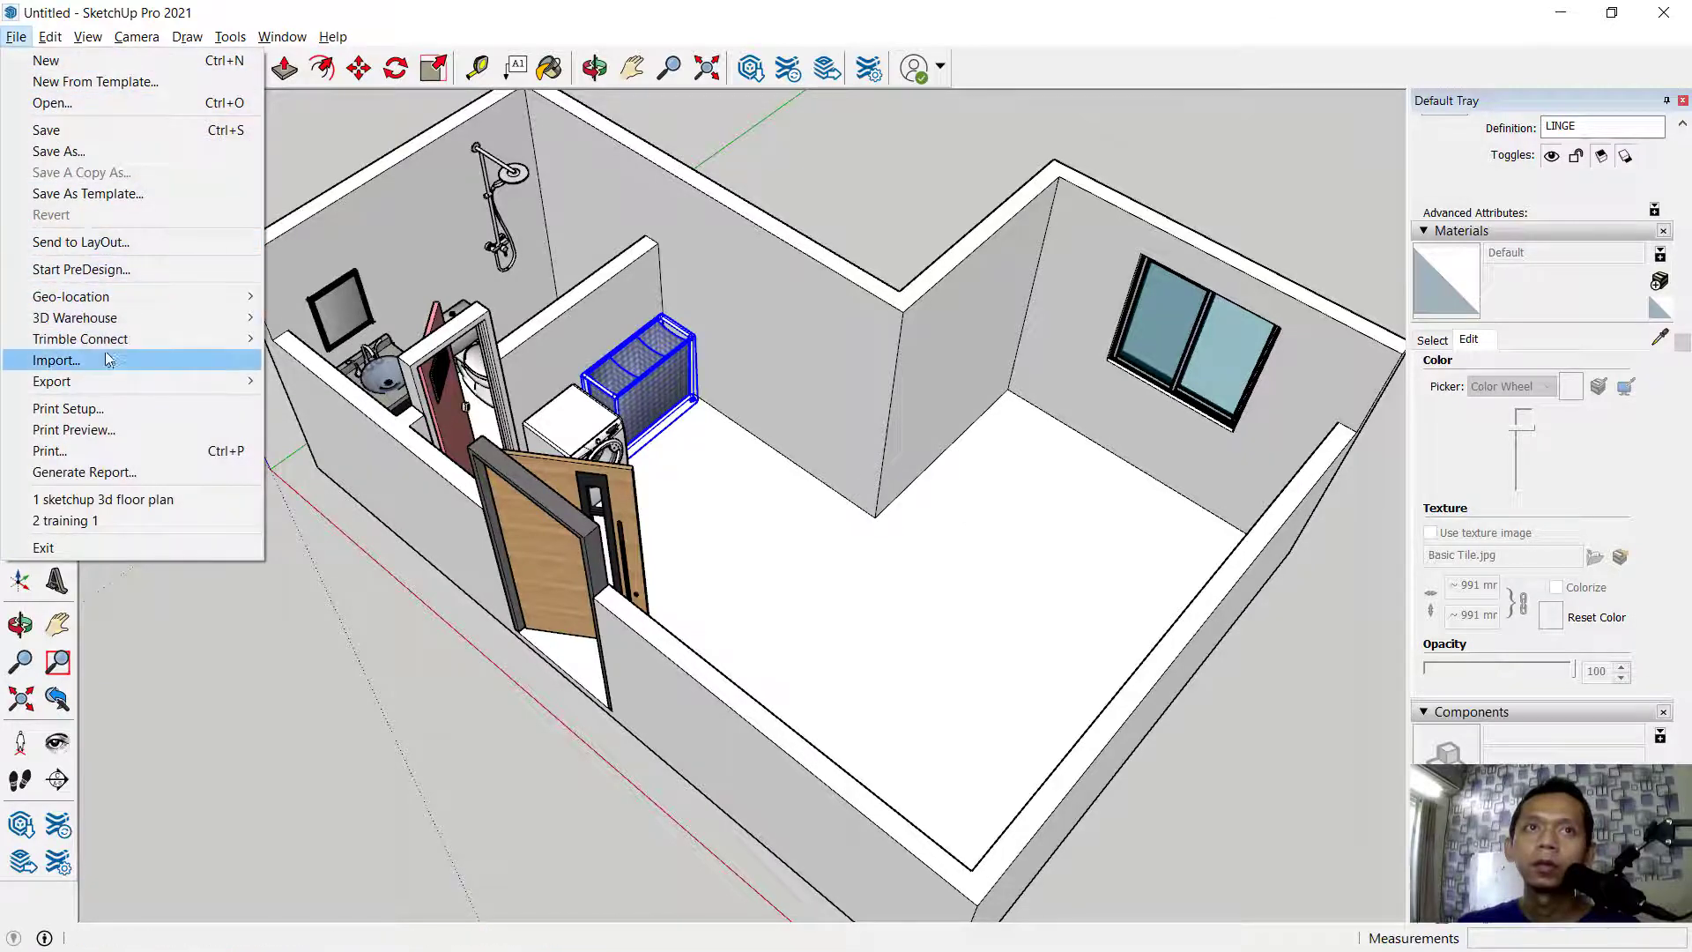
click(199, 363)
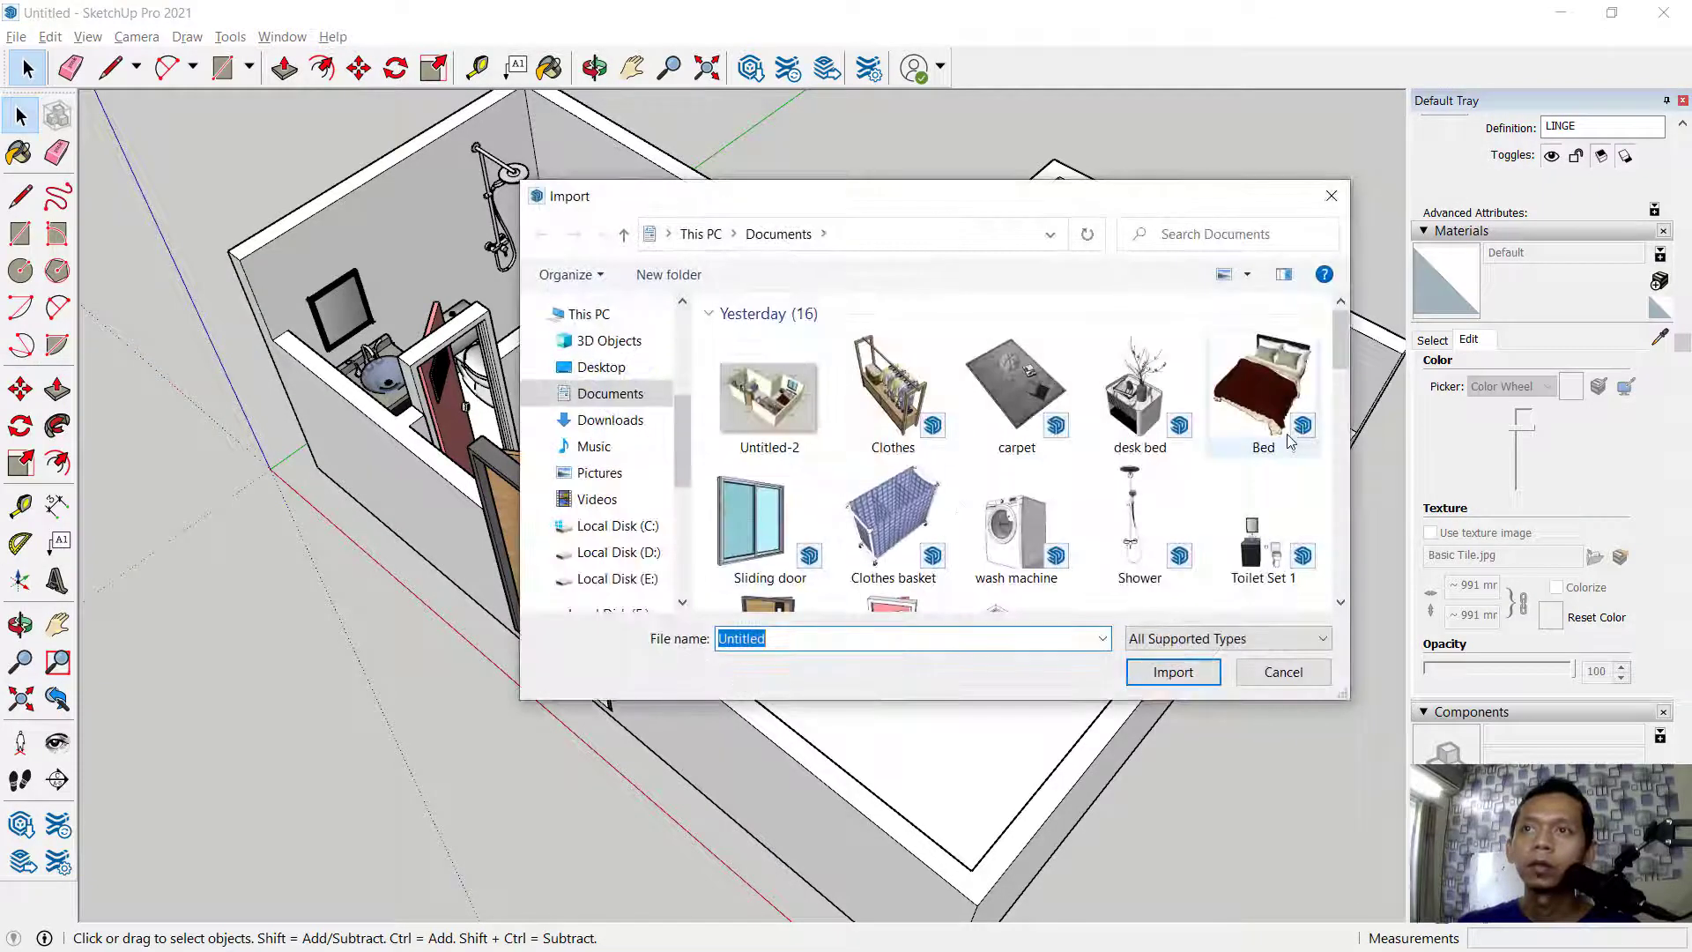
click(1266, 374)
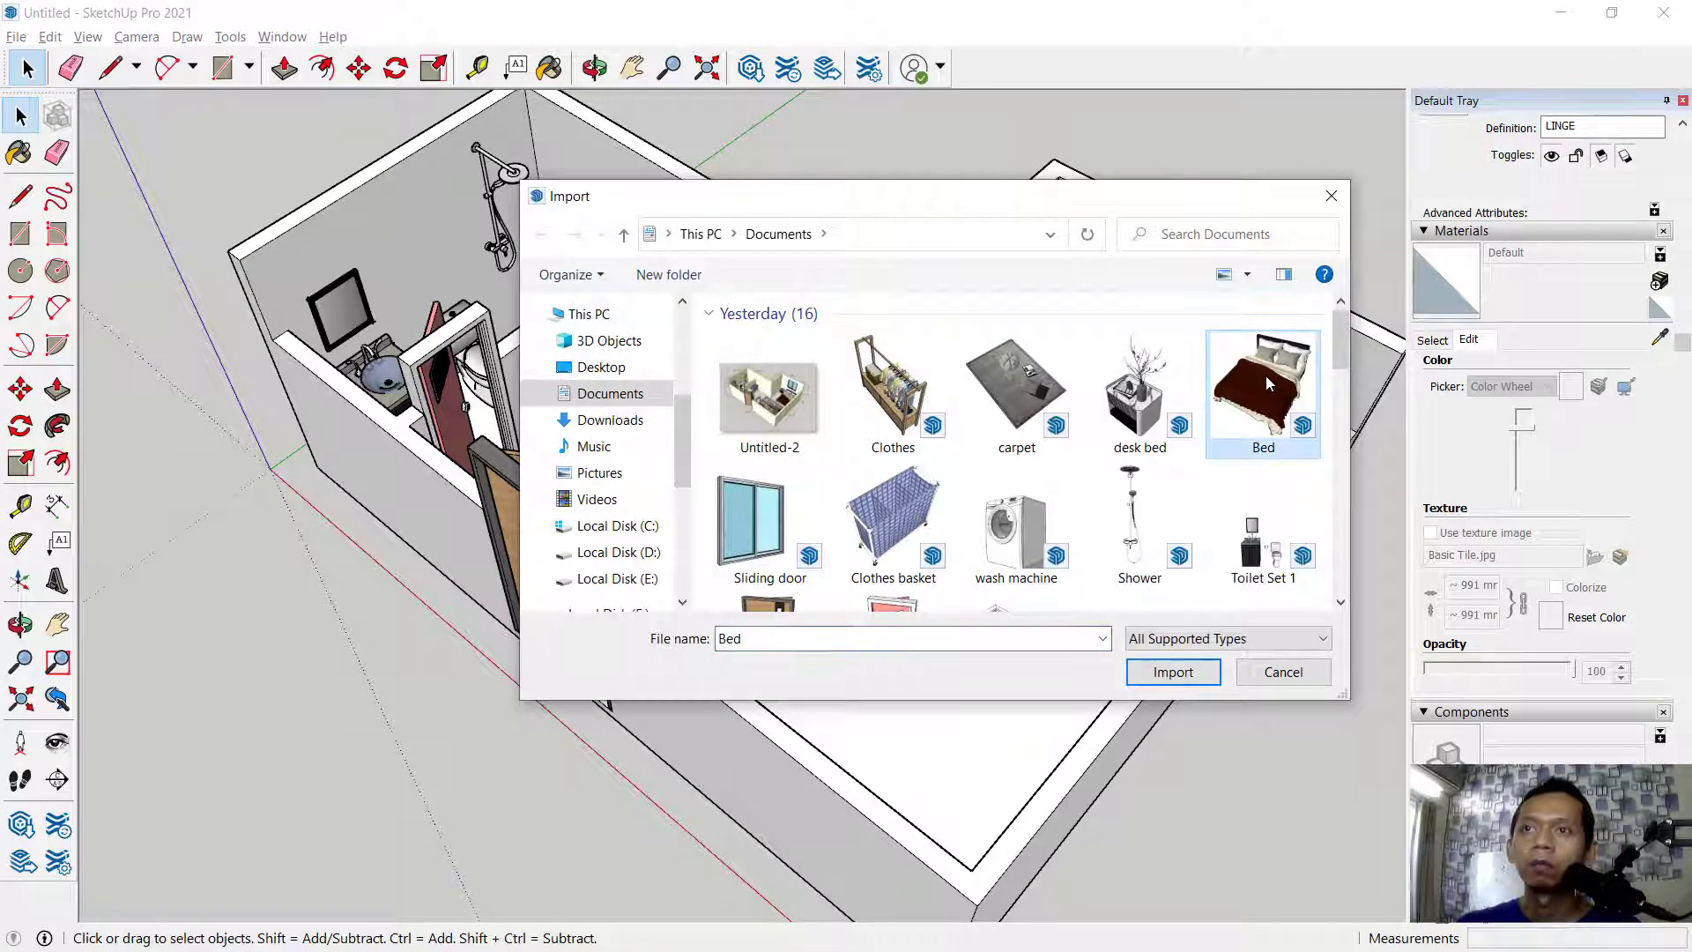
click(1179, 670)
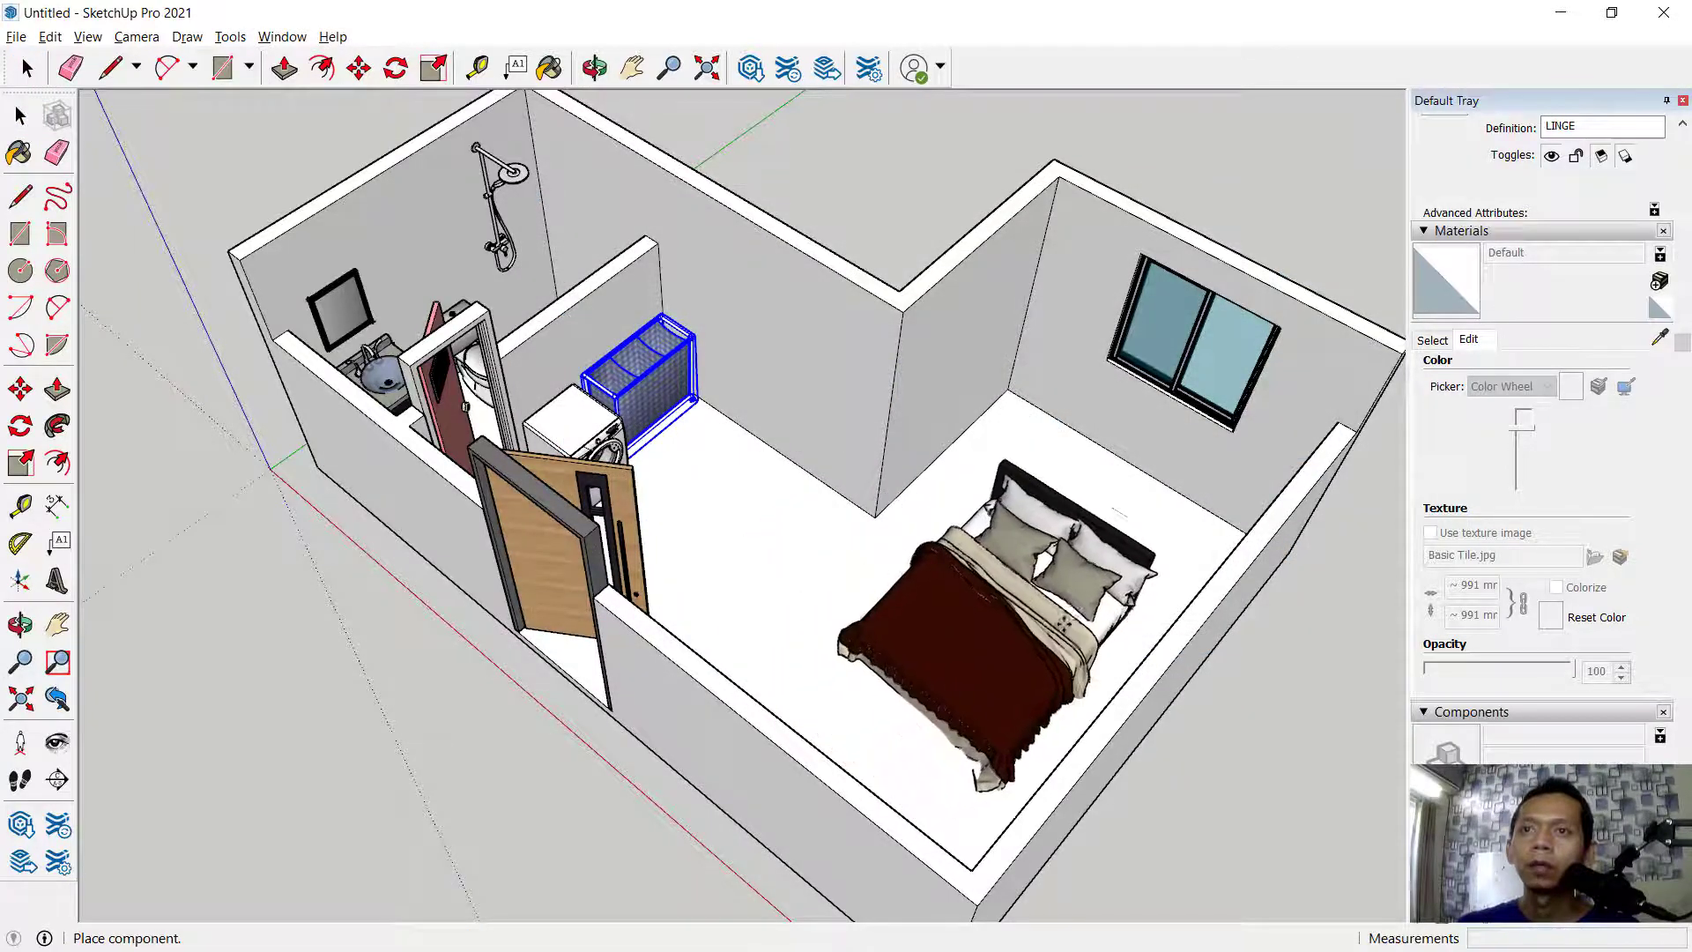
middle_drag(990, 578, 1216, 604)
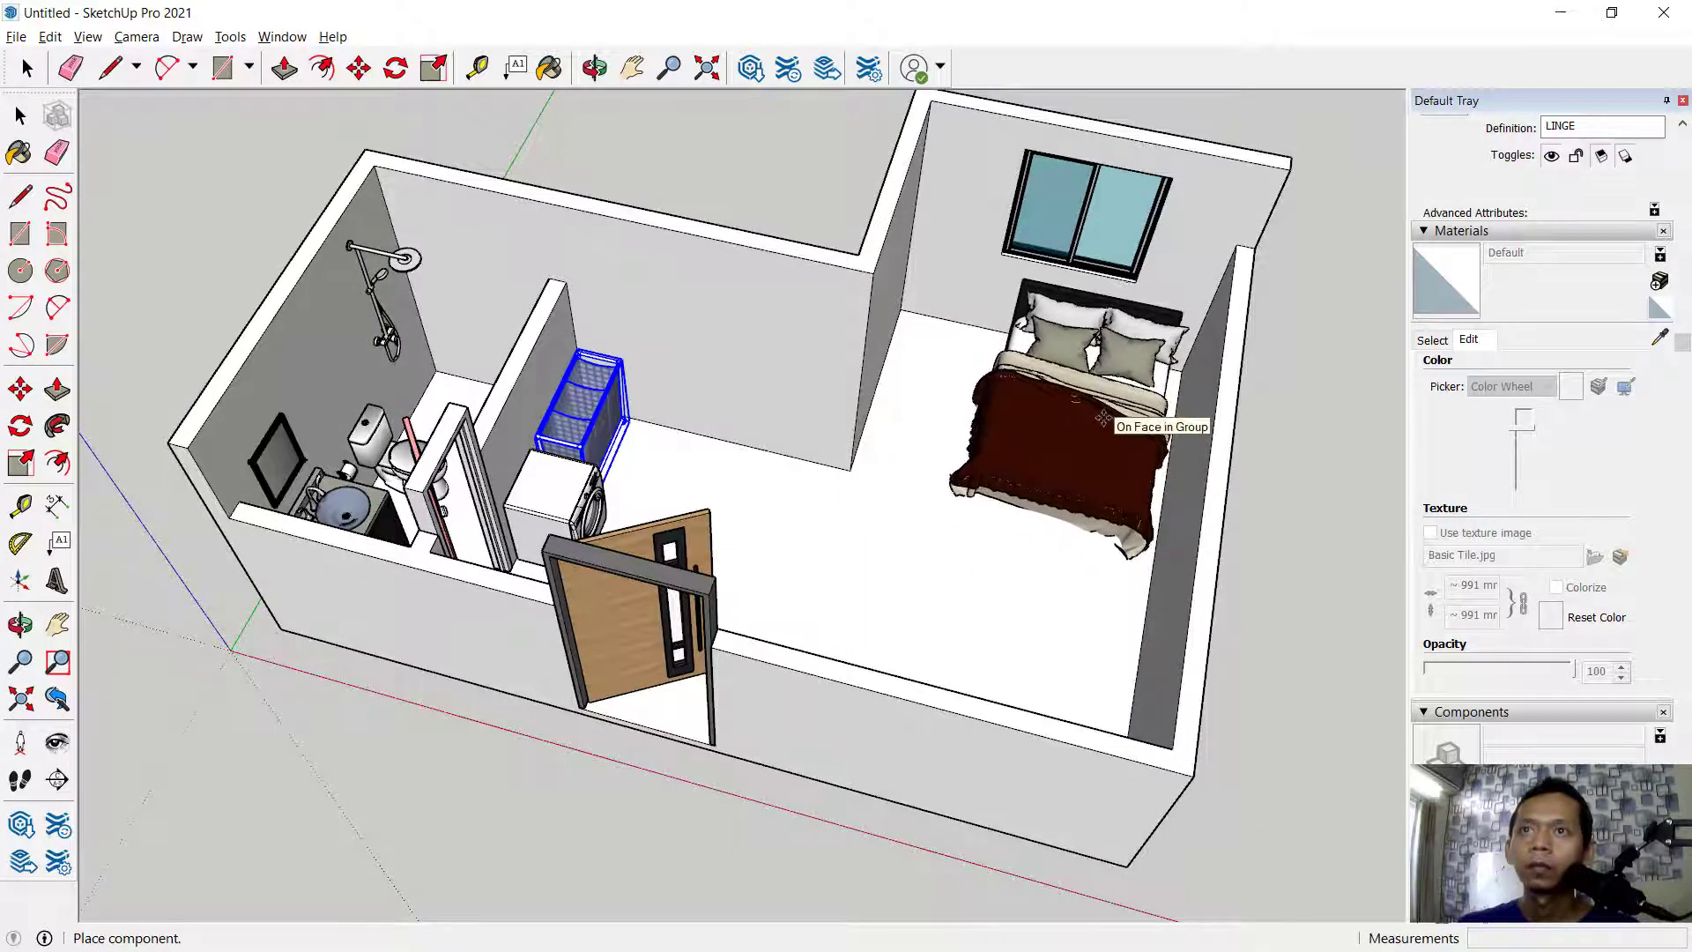
click(1097, 414)
middle_drag(933, 578, 374, 185)
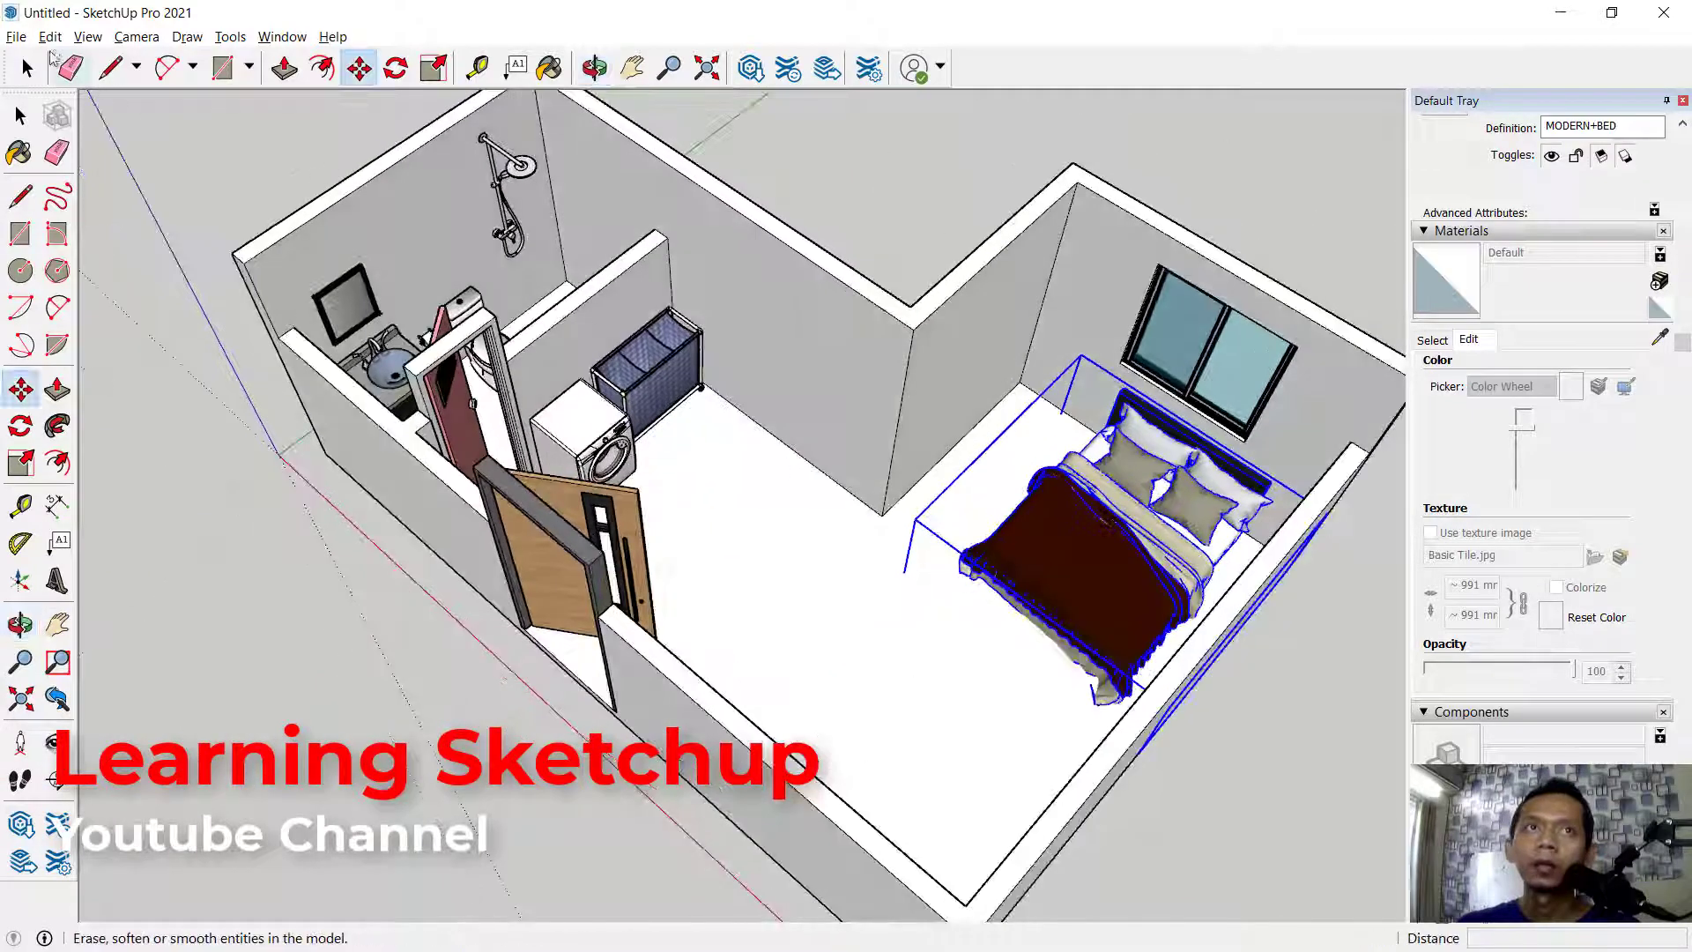
Import the desk bed model and move the nightstand beside the bed's headboard
click(16, 36)
click(55, 360)
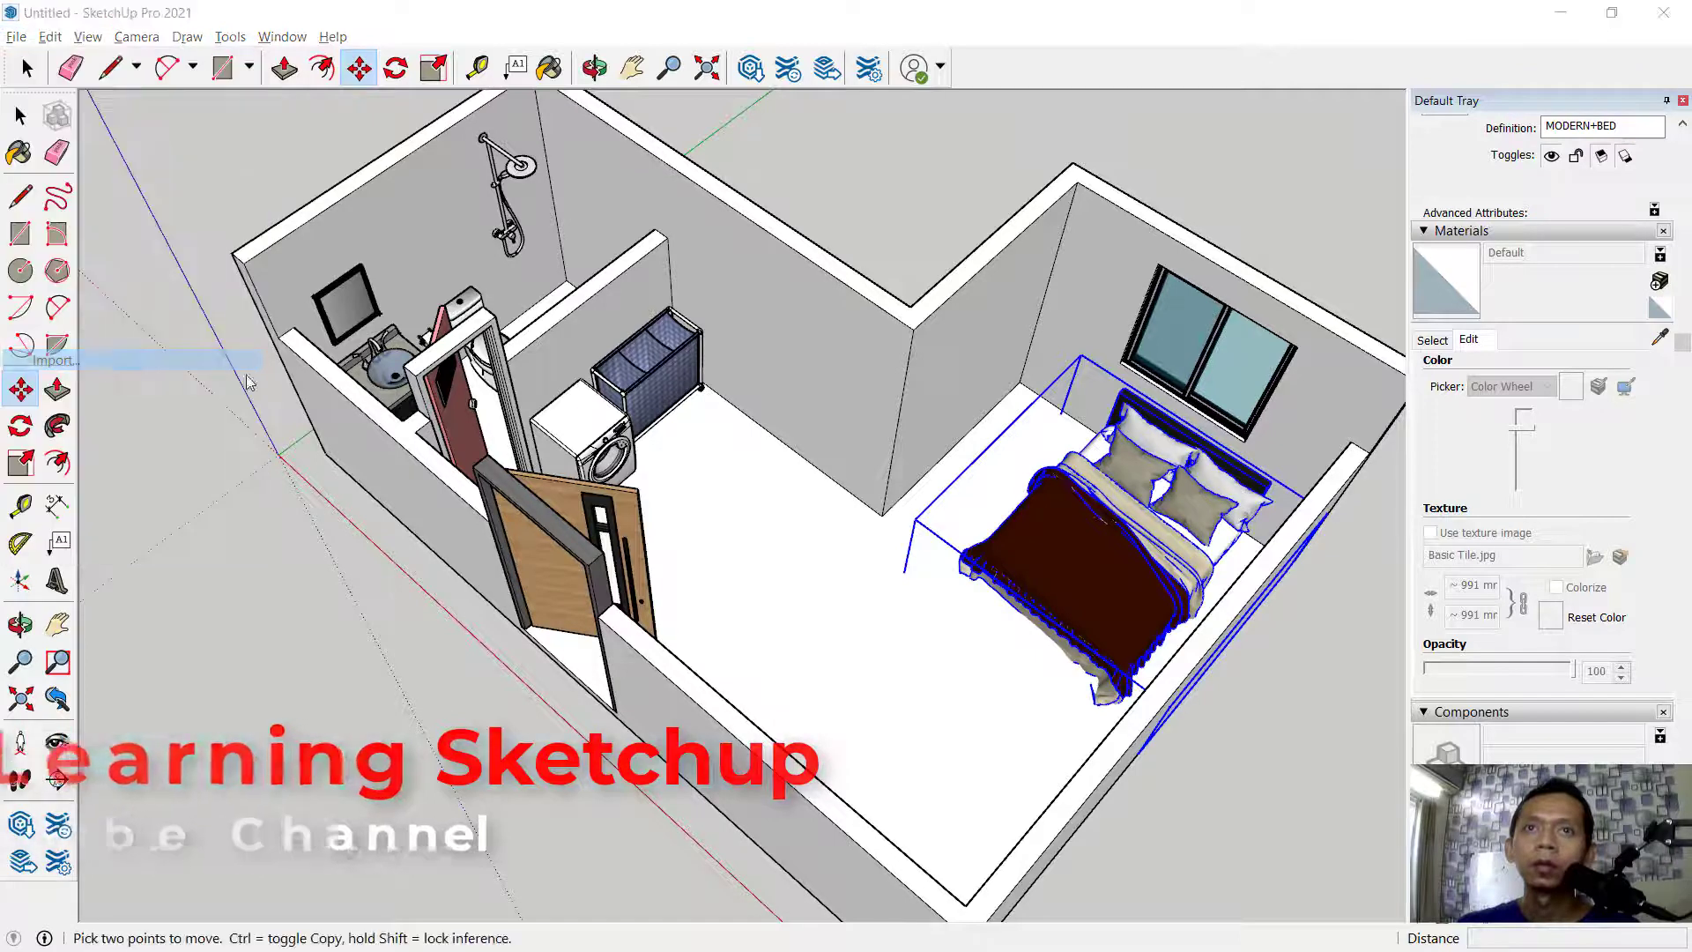
click(1139, 396)
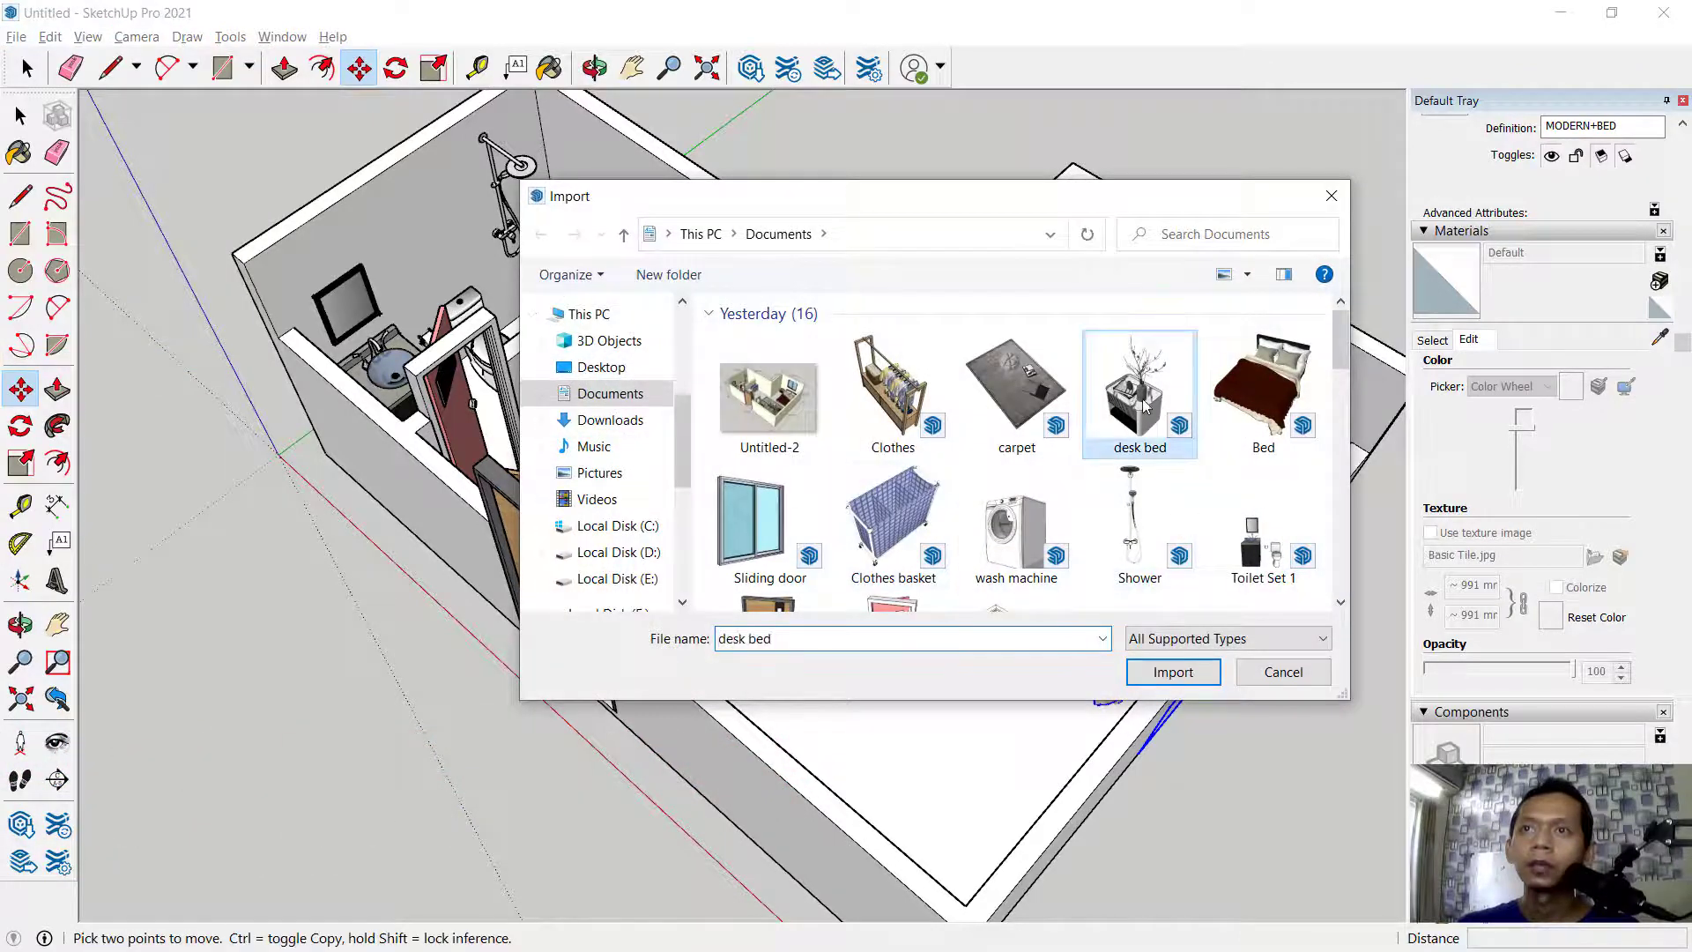
click(1185, 675)
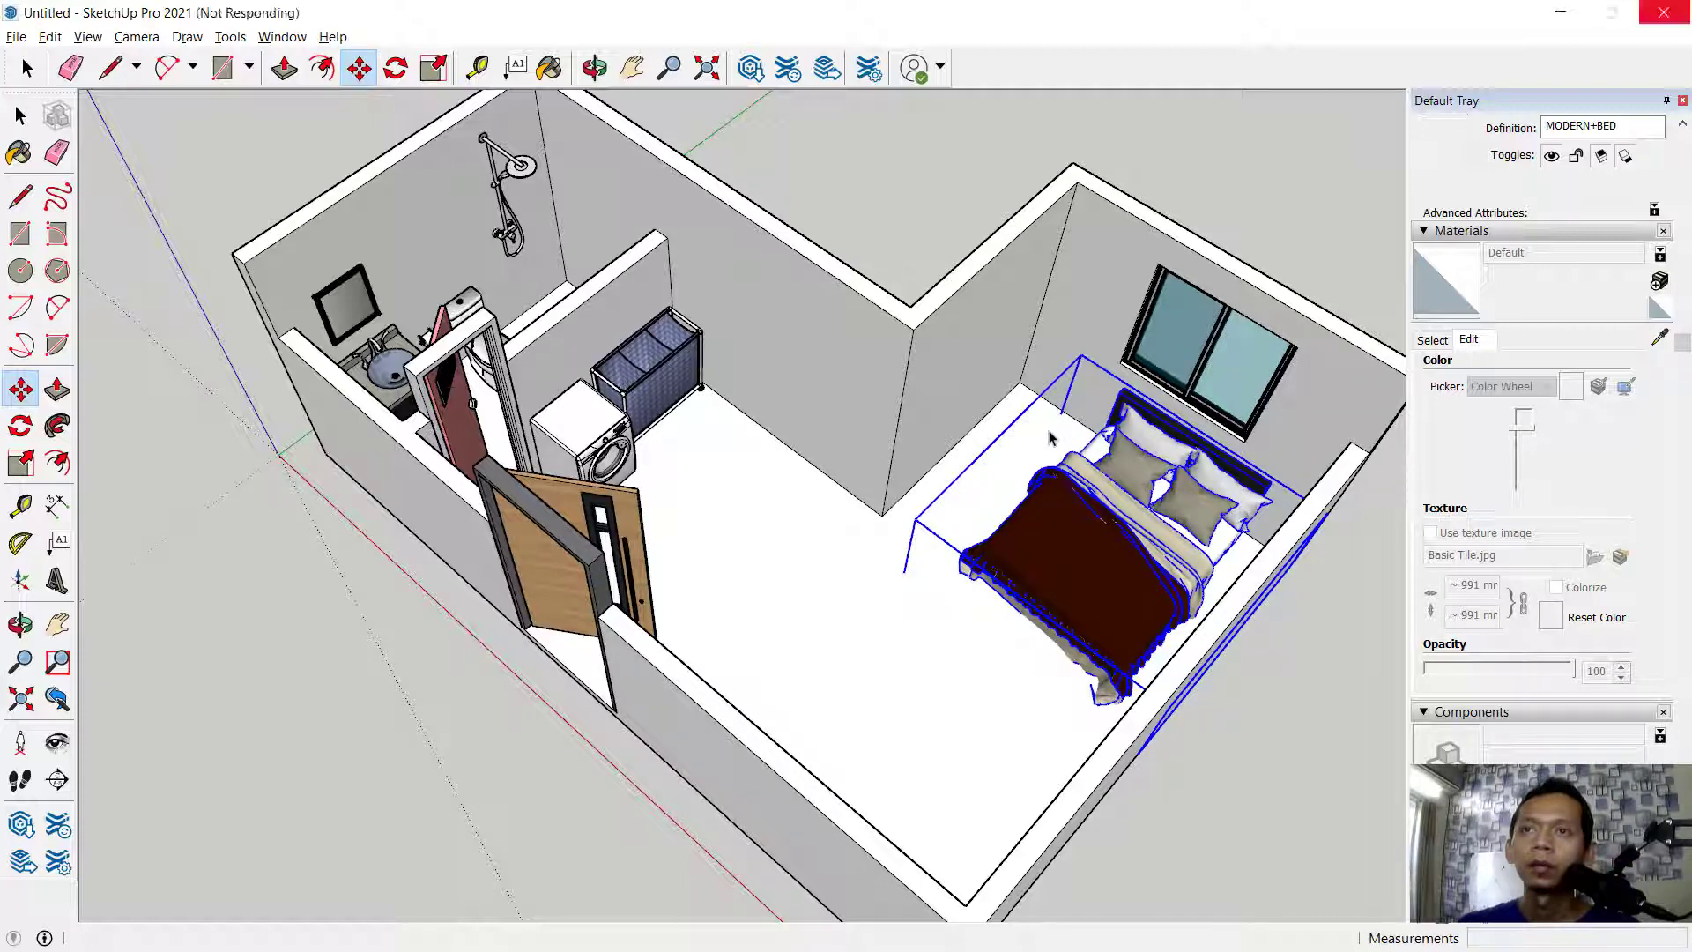
click(760, 507)
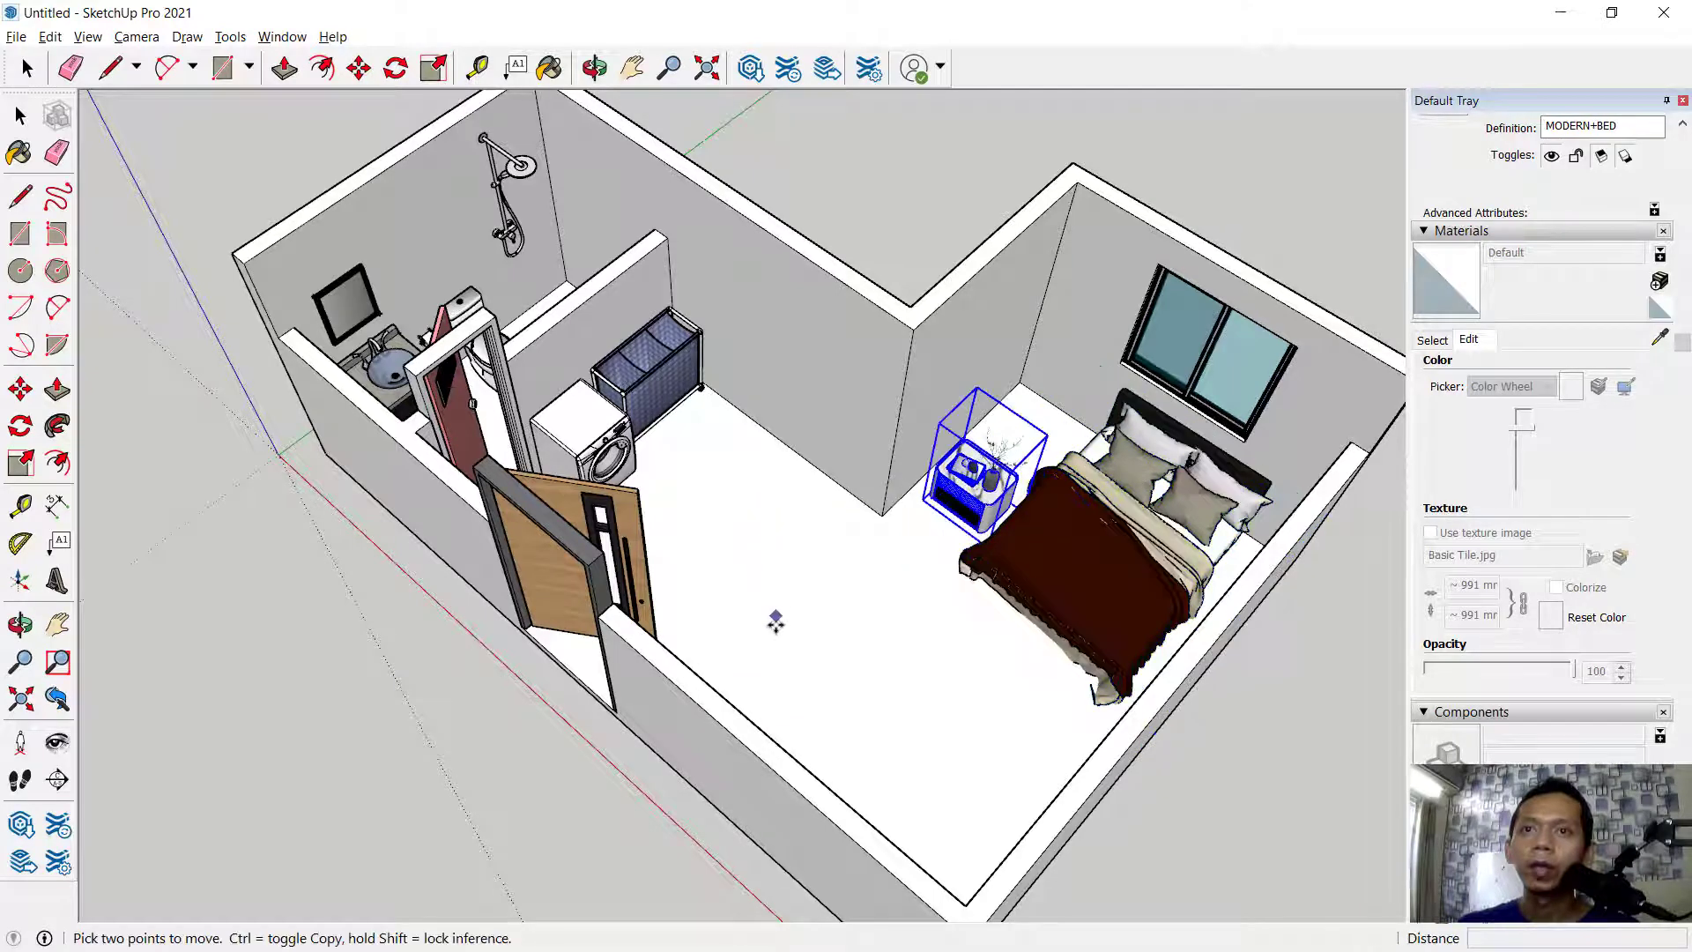
click(749, 654)
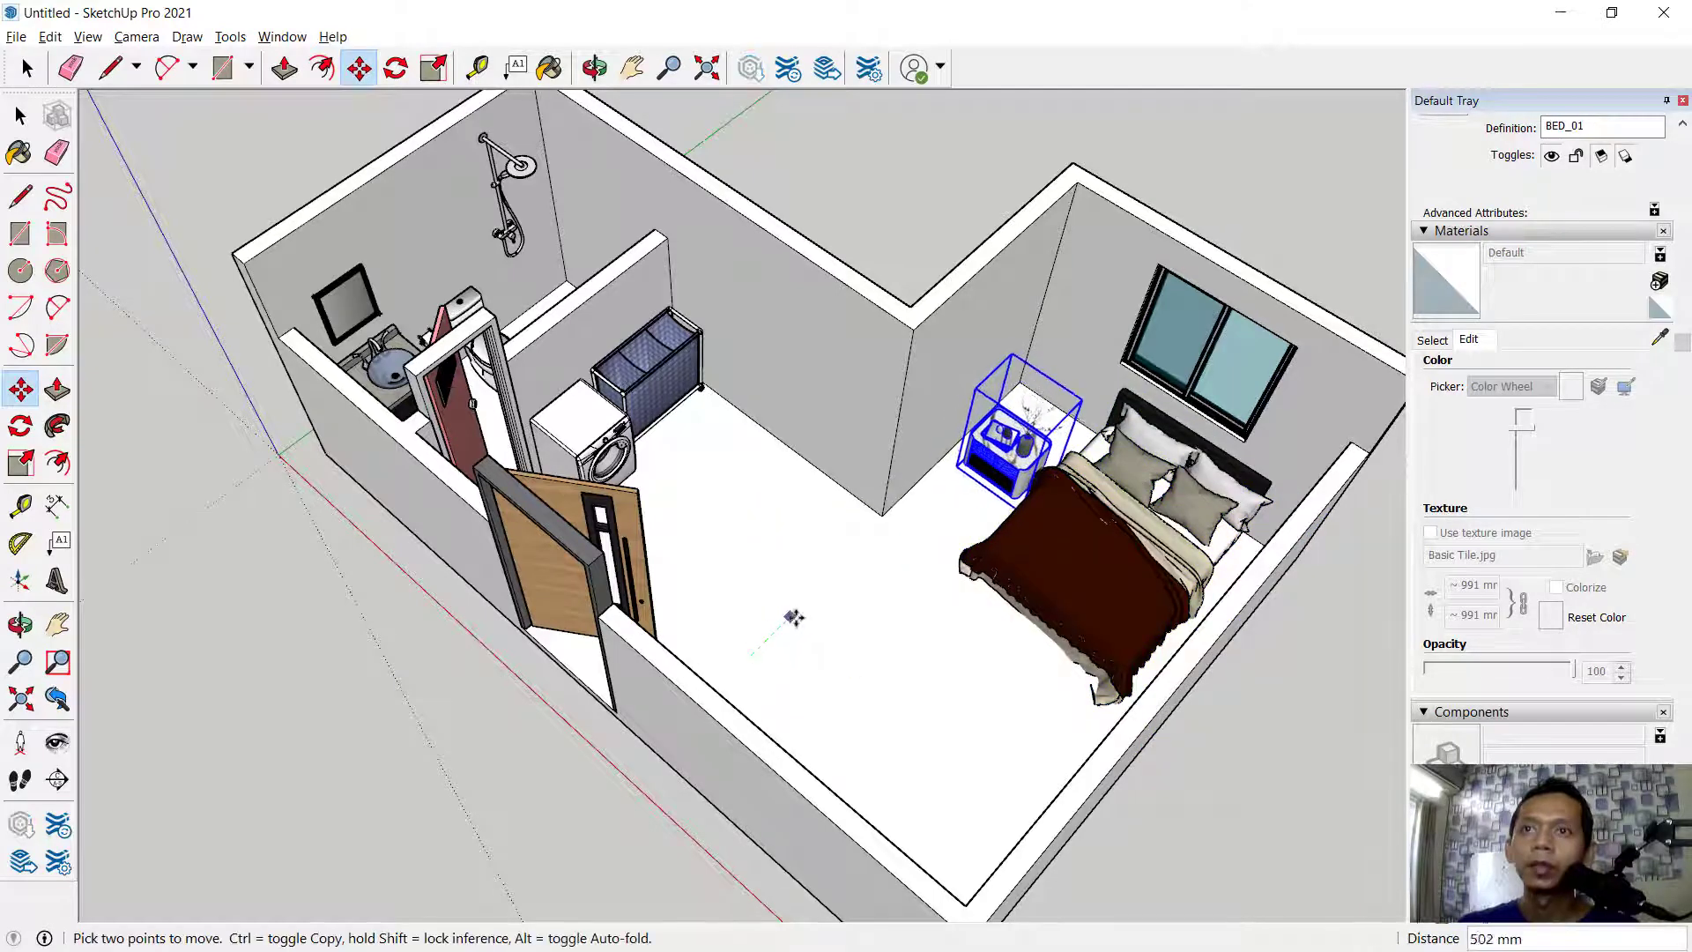
click(837, 572)
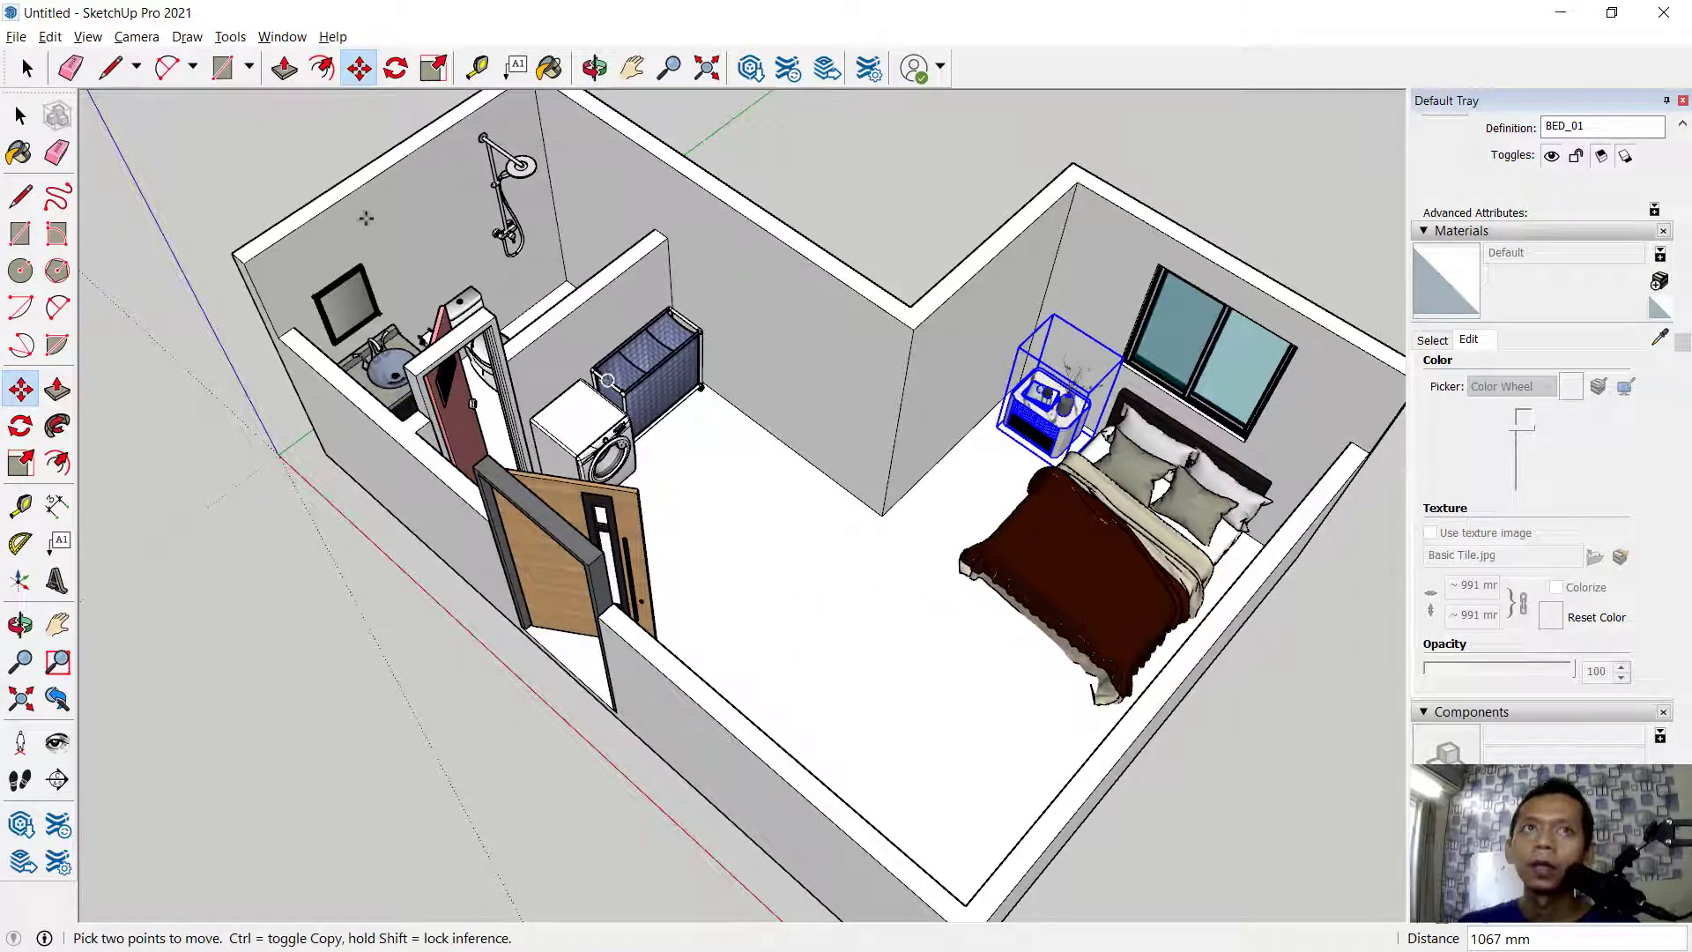
click(10, 37)
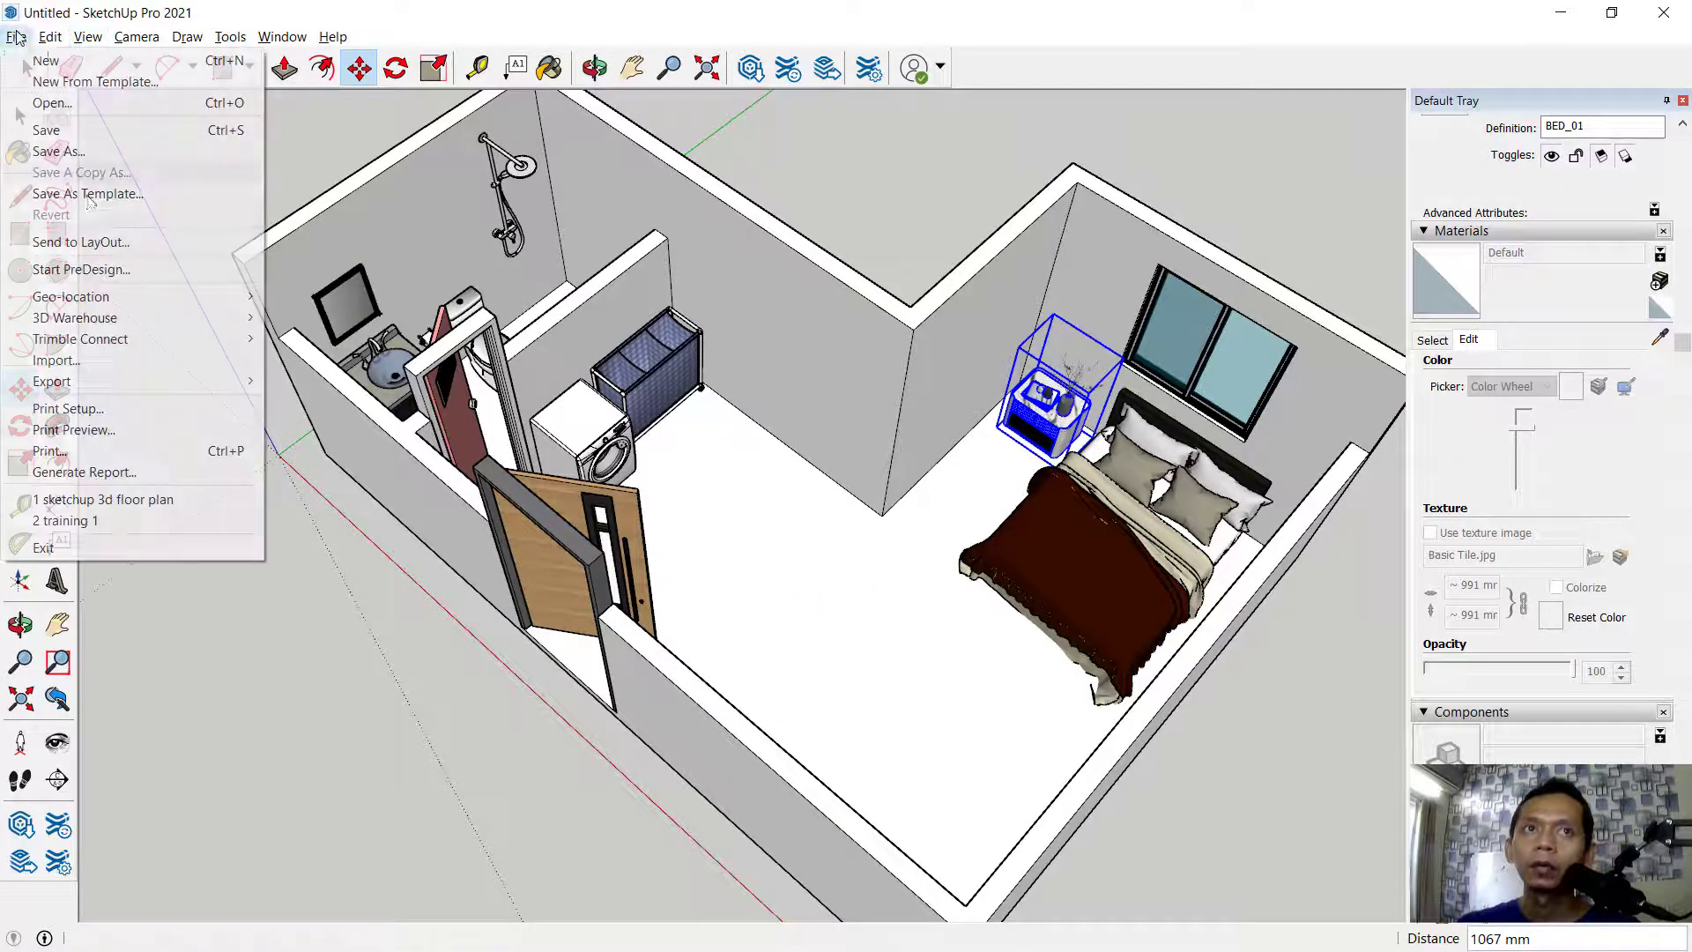
Import the carpet model and lay the grey rug on the floor beside the bed
click(103, 360)
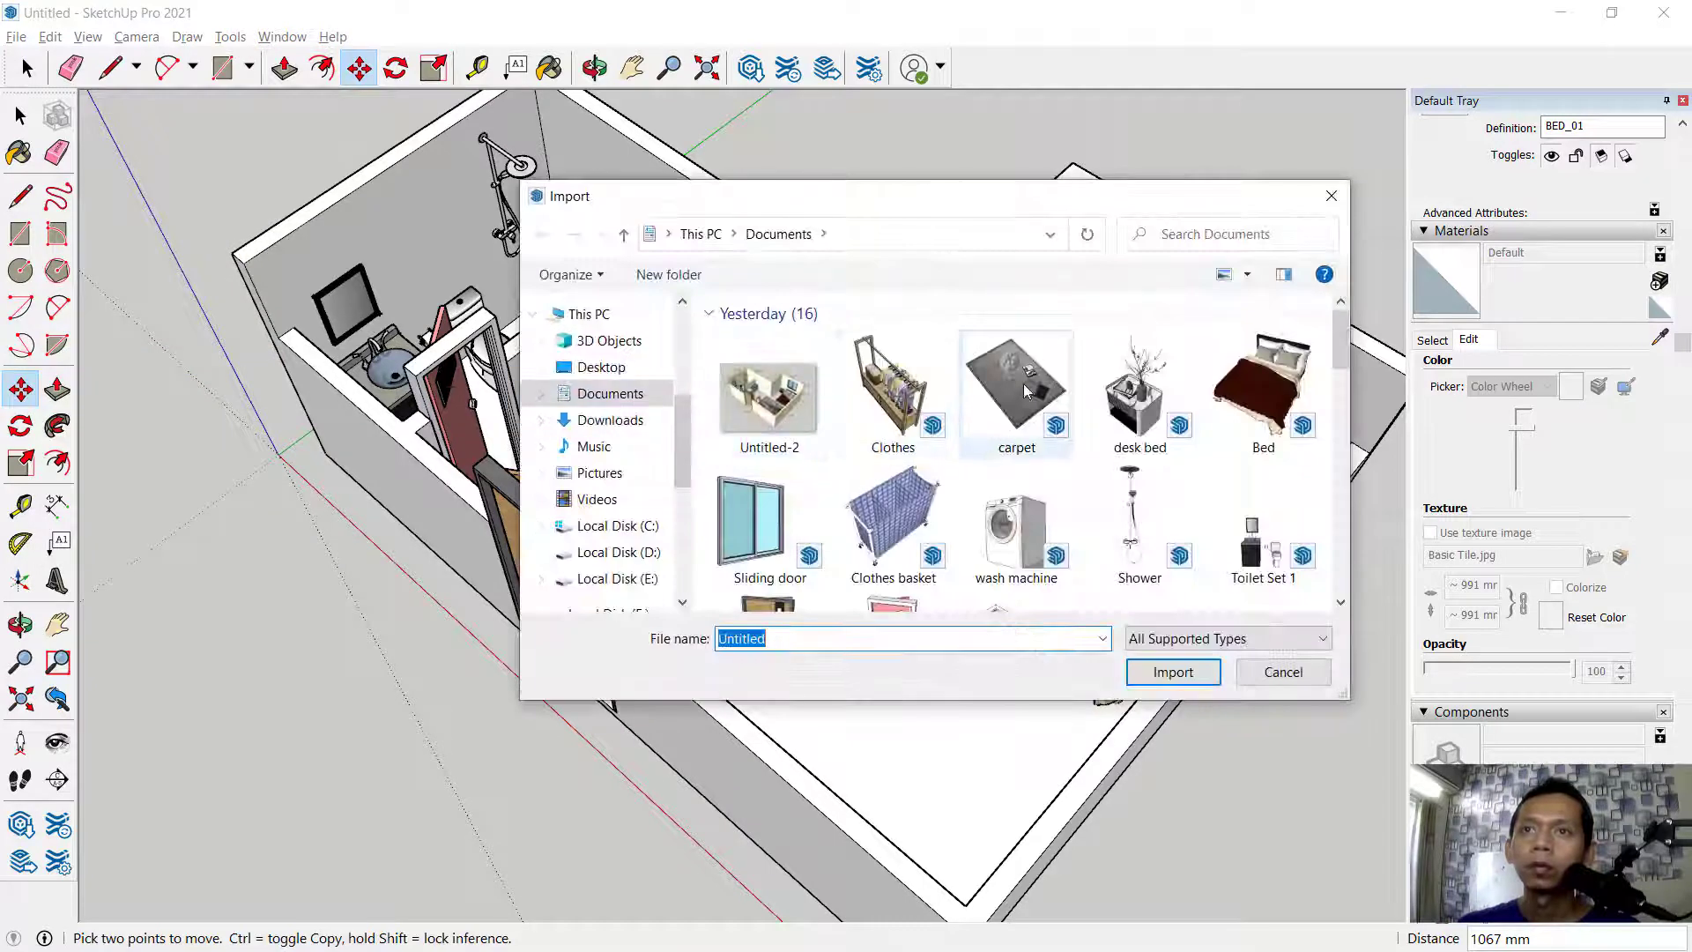
click(1016, 392)
click(1179, 672)
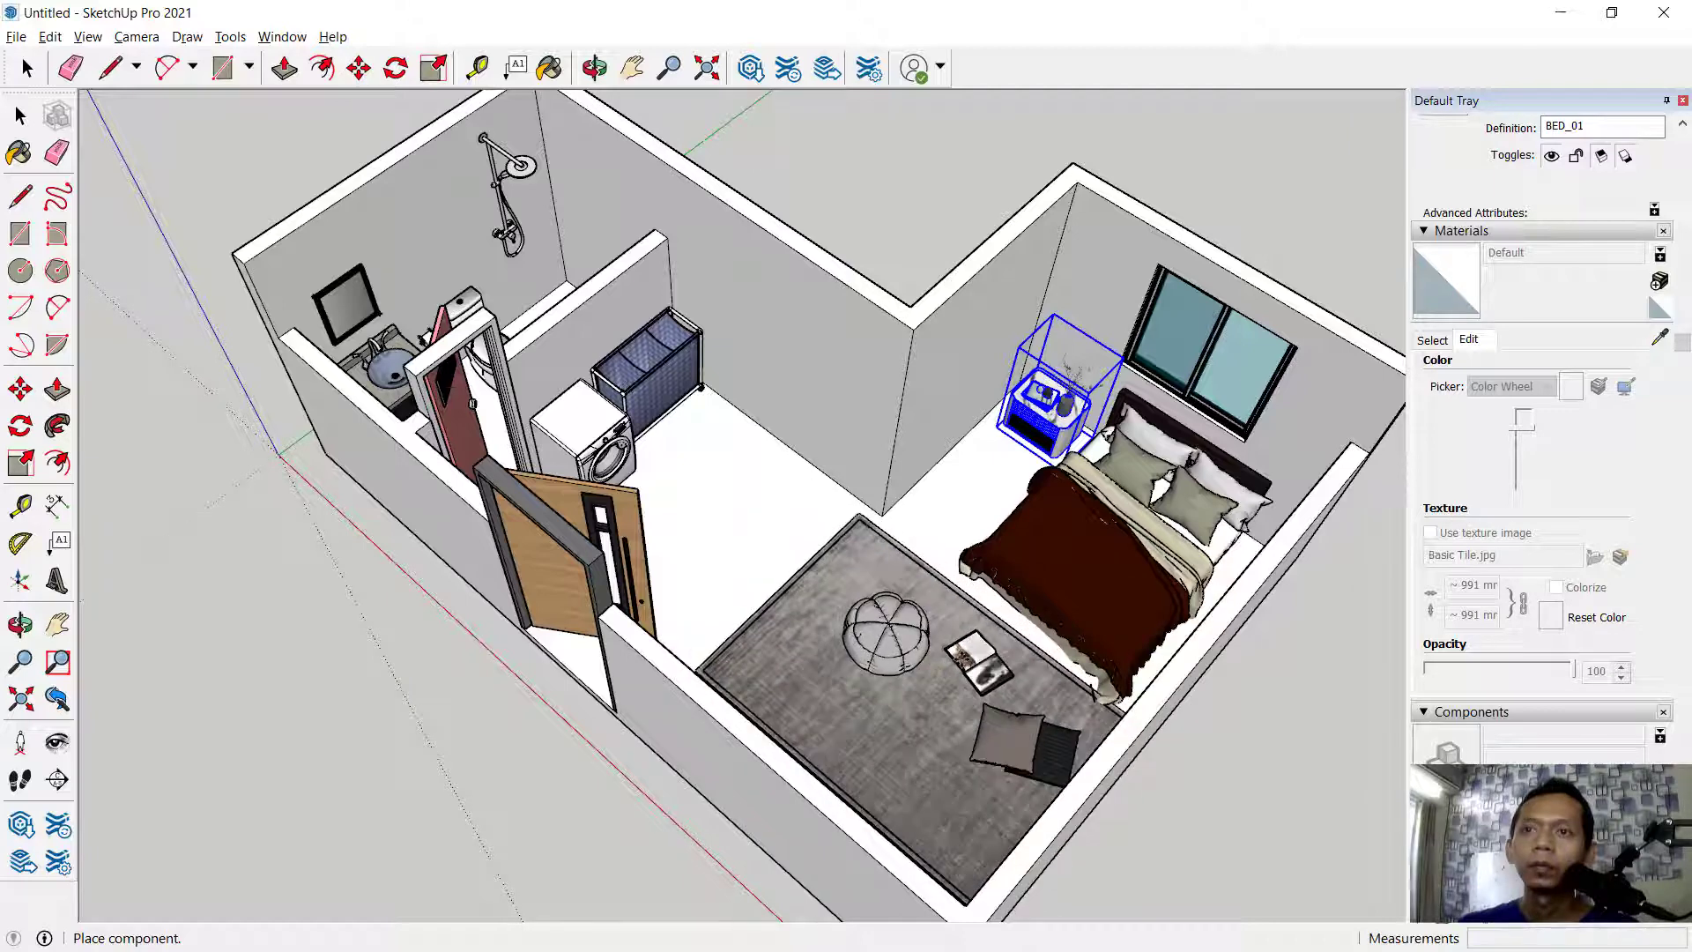
click(963, 658)
Import the Clothes rack model into the room
key(m)
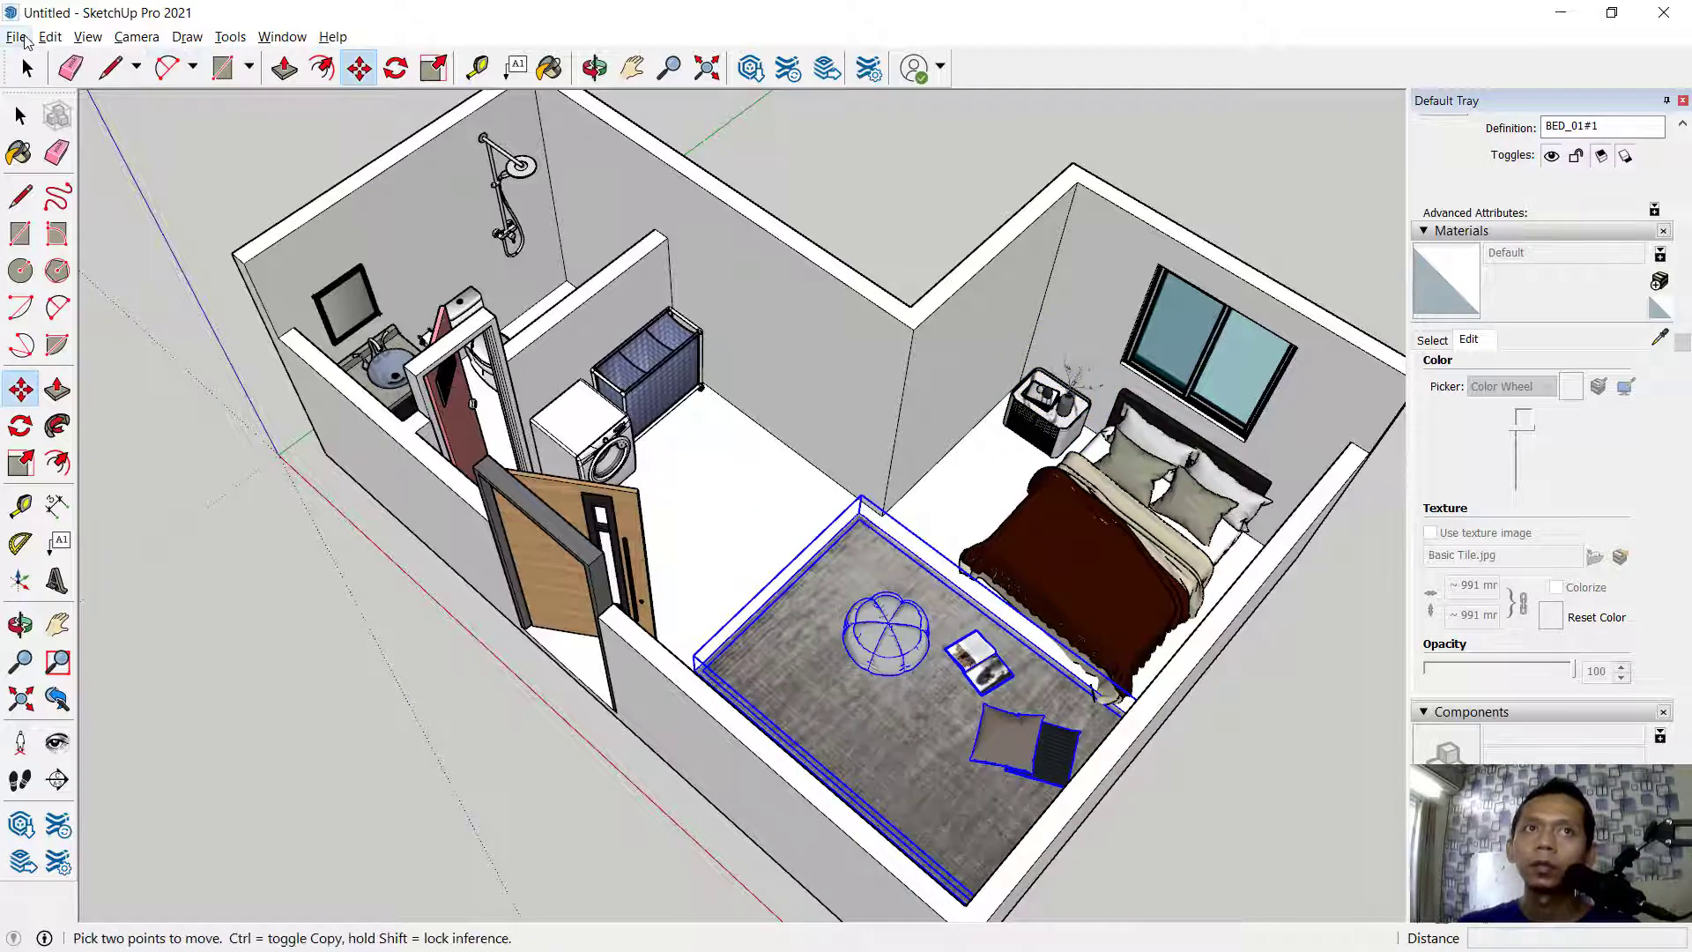
click(15, 36)
click(86, 361)
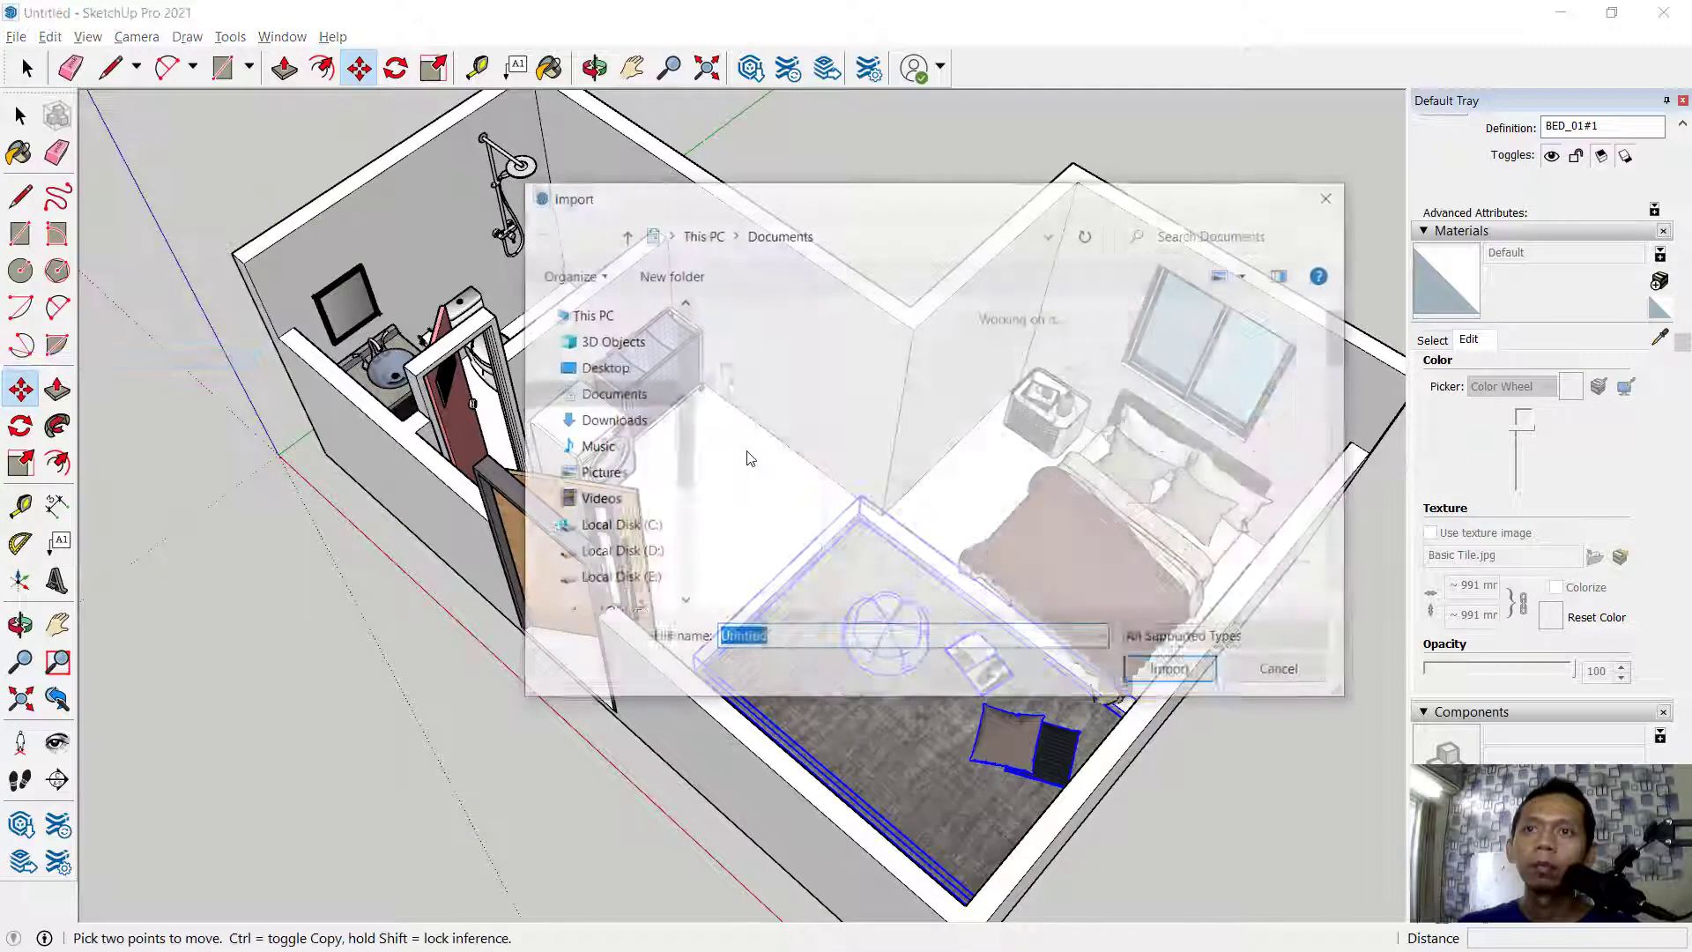
click(908, 387)
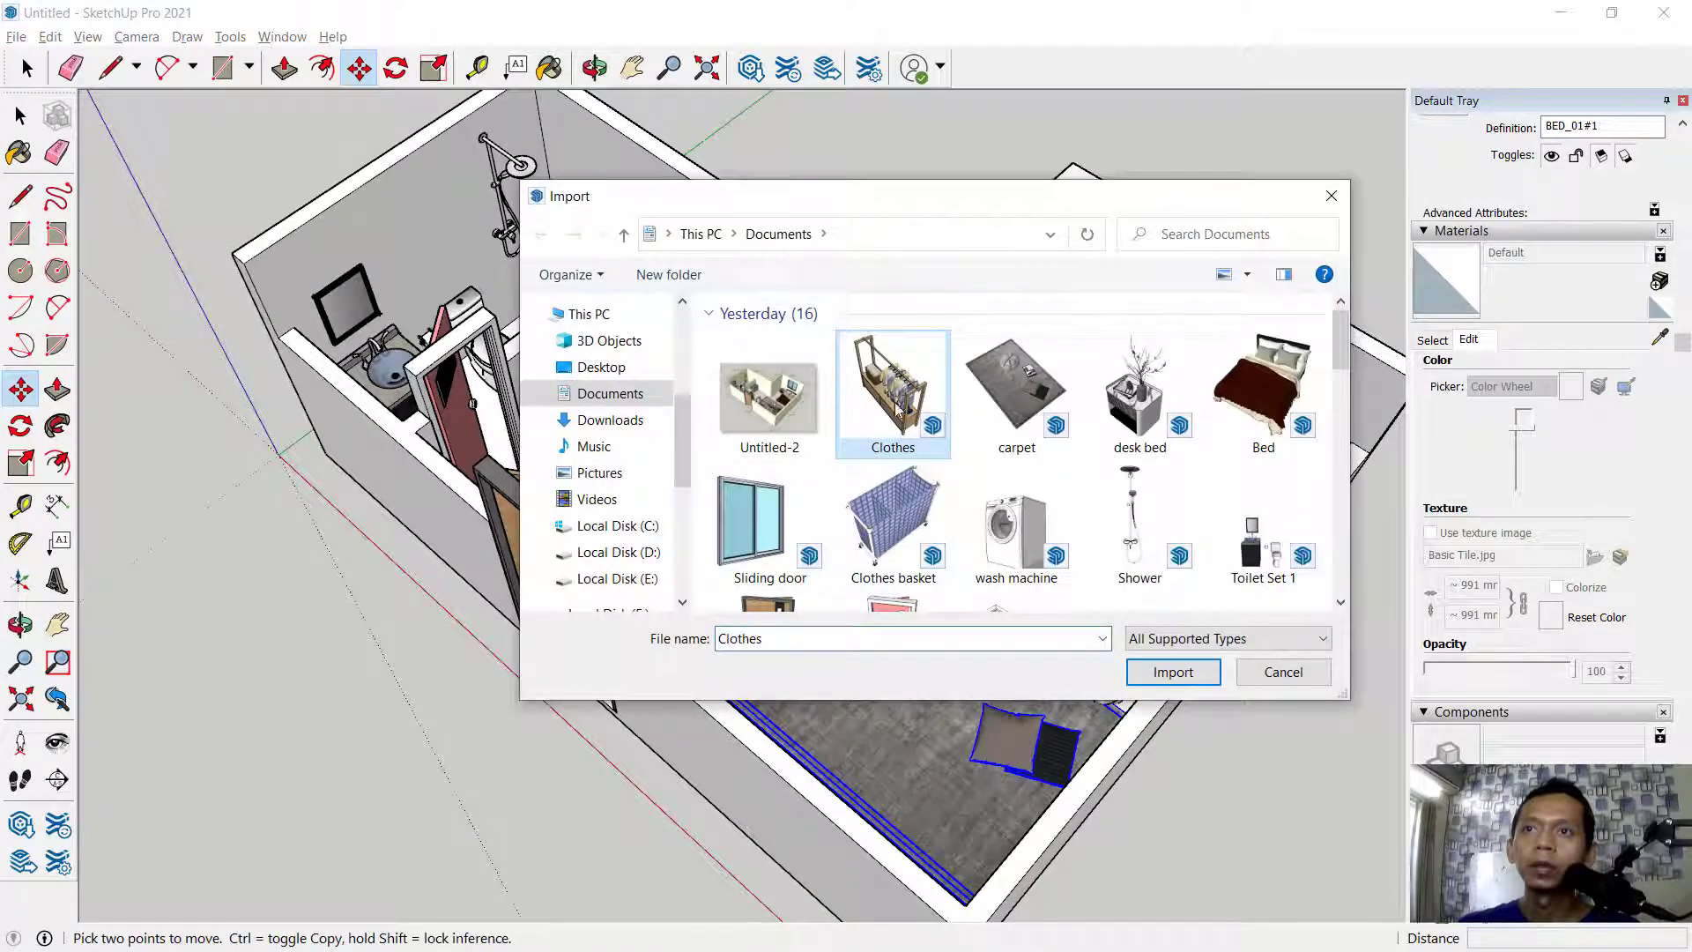
click(1176, 672)
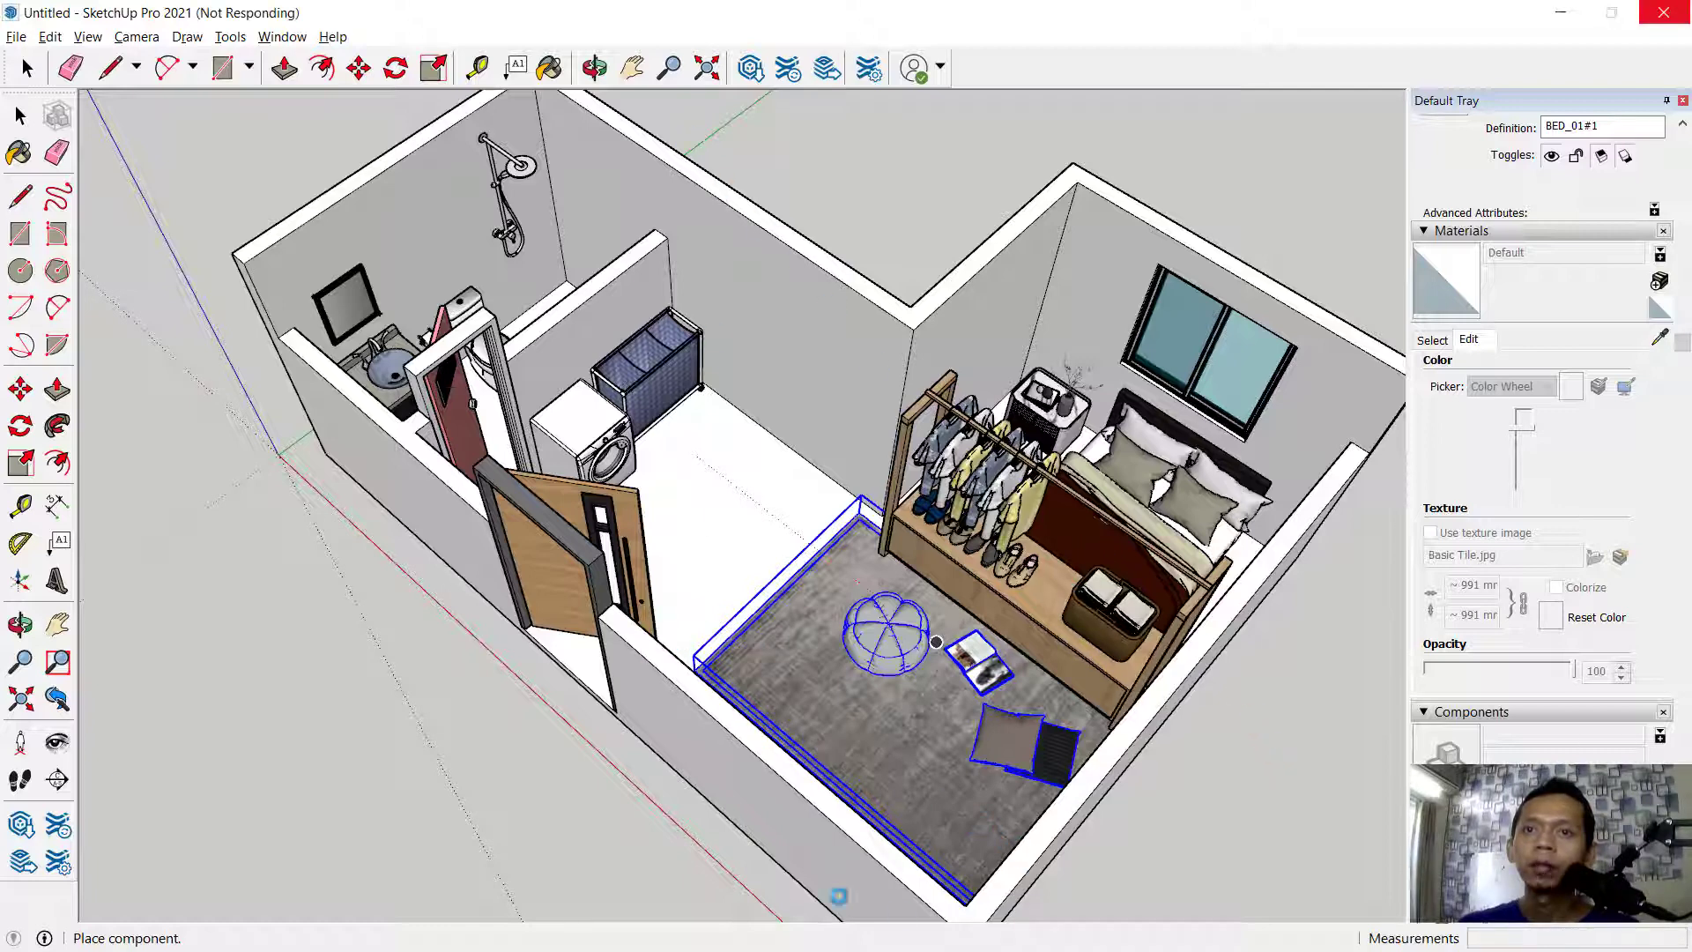
Move the clothes rack against the door-side wall at the rug's edge, then orbit out
click(1359, 620)
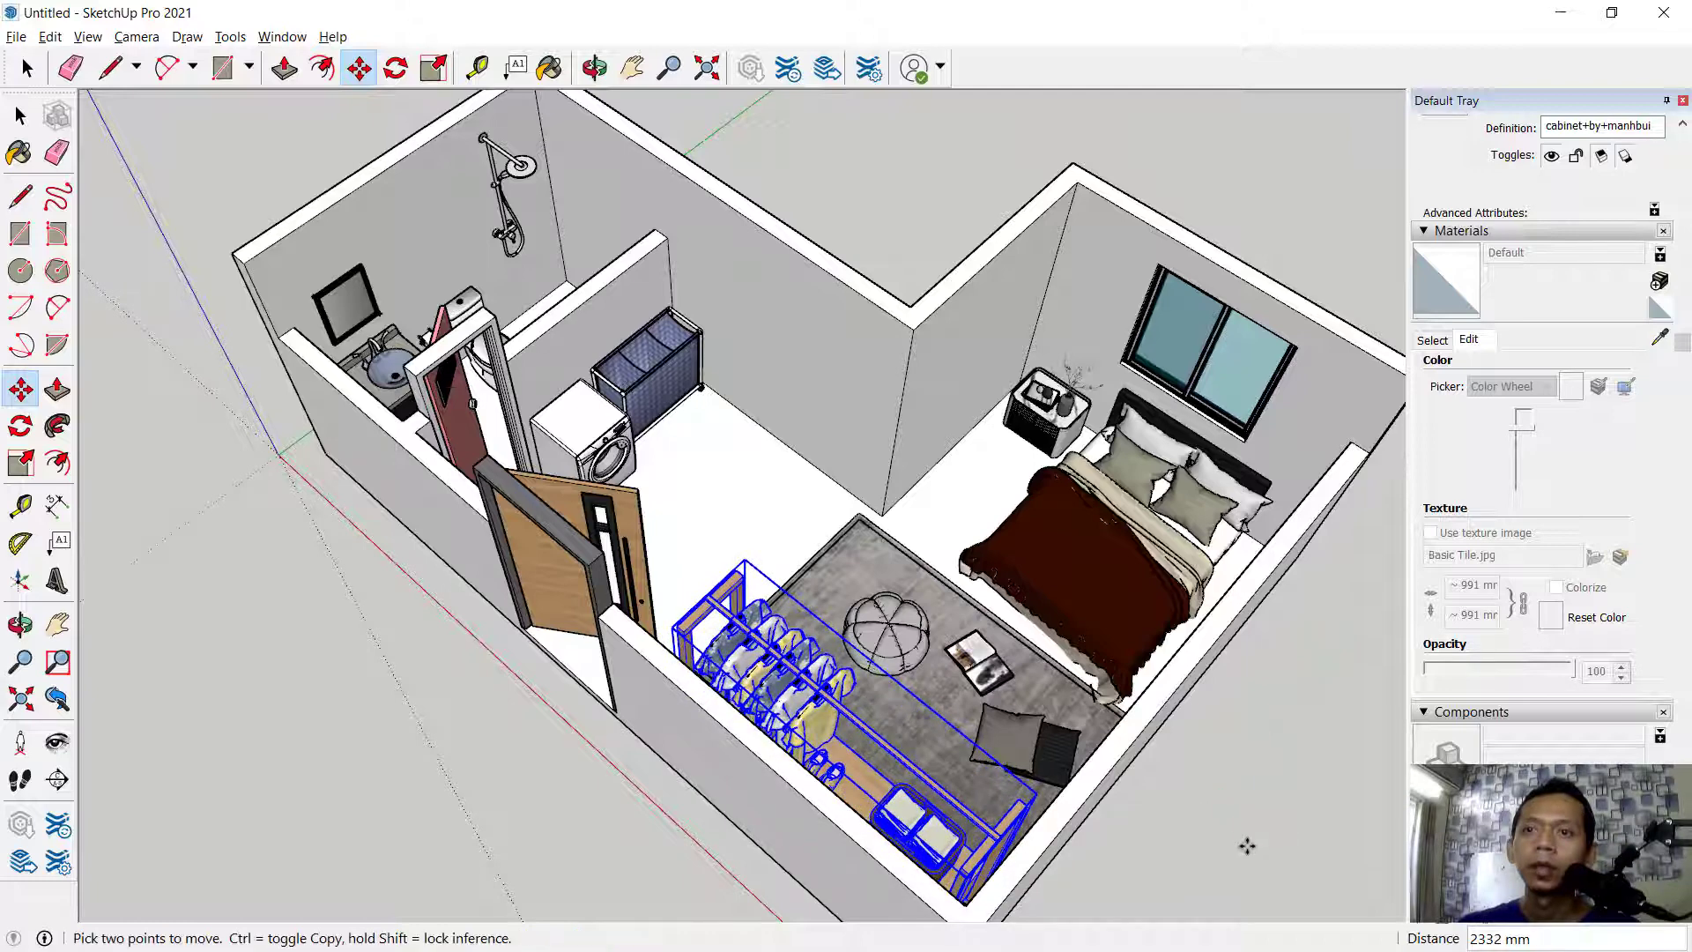
click(1273, 848)
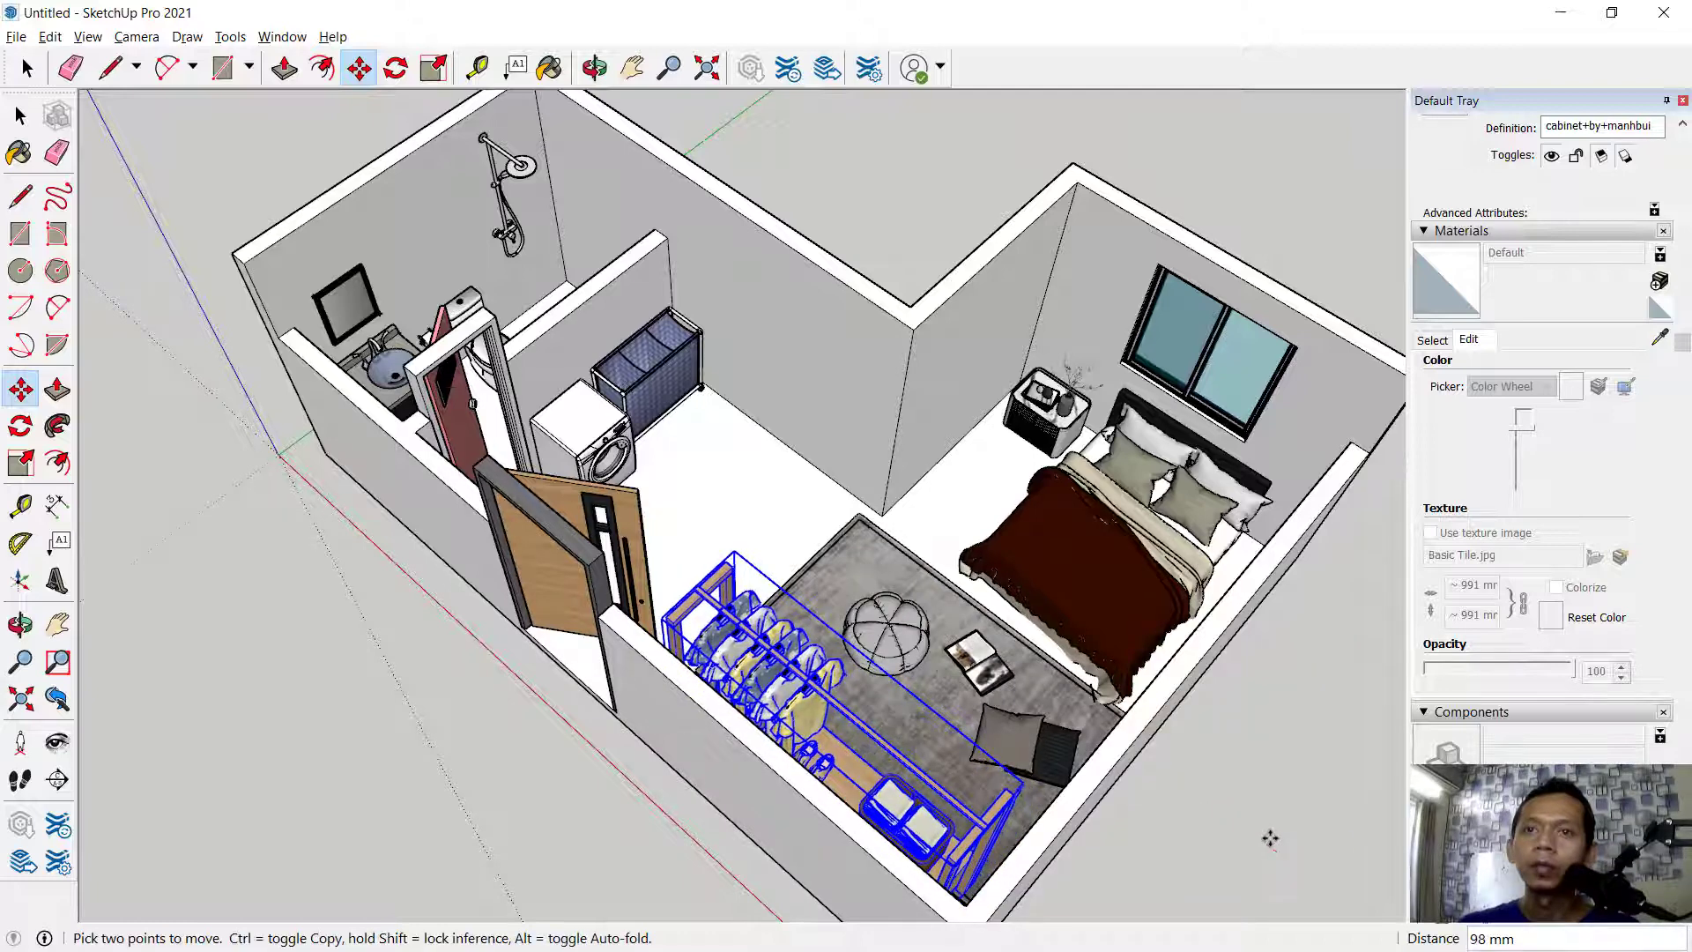
click(1225, 656)
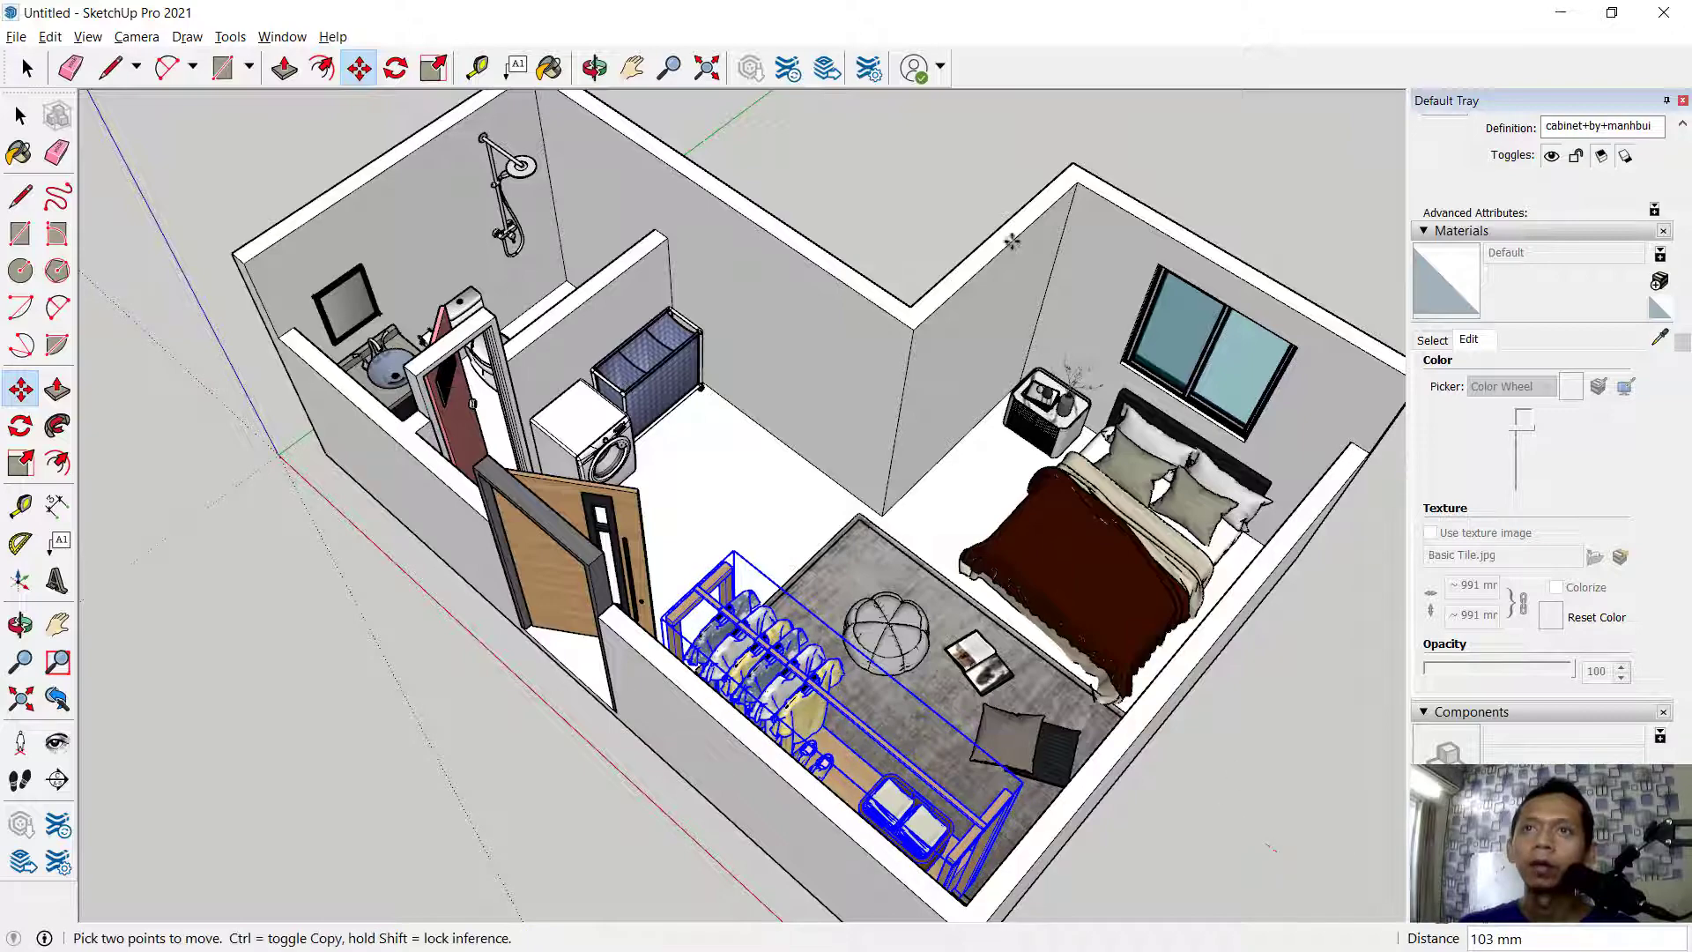
key(space)
click(1022, 440)
scroll(1061, 527, down, 3)
mouse_move(1208, 703)
middle_down()
mouse_move(1201, 635)
mouse_move(579, 665)
mouse_move(775, 714)
mouse_move(1166, 683)
mouse_move(1192, 729)
middle_up()
Select the room model and pick the light peach Color C01 from the Colors library
key(space)
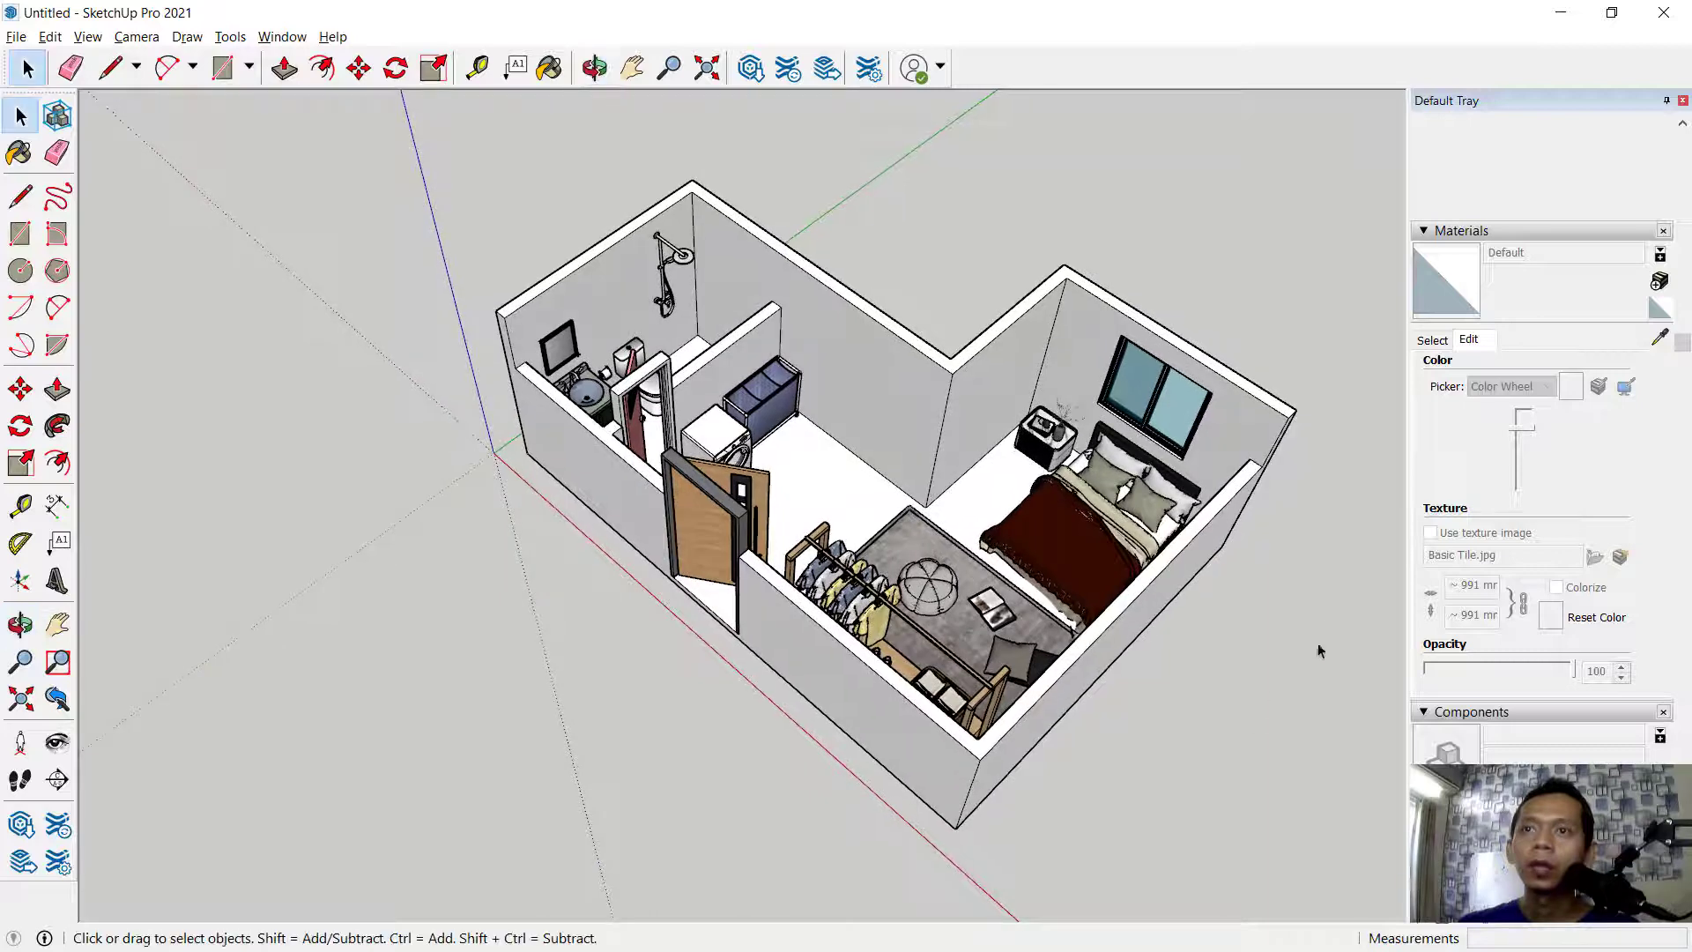
scroll(1319, 619, up, 1)
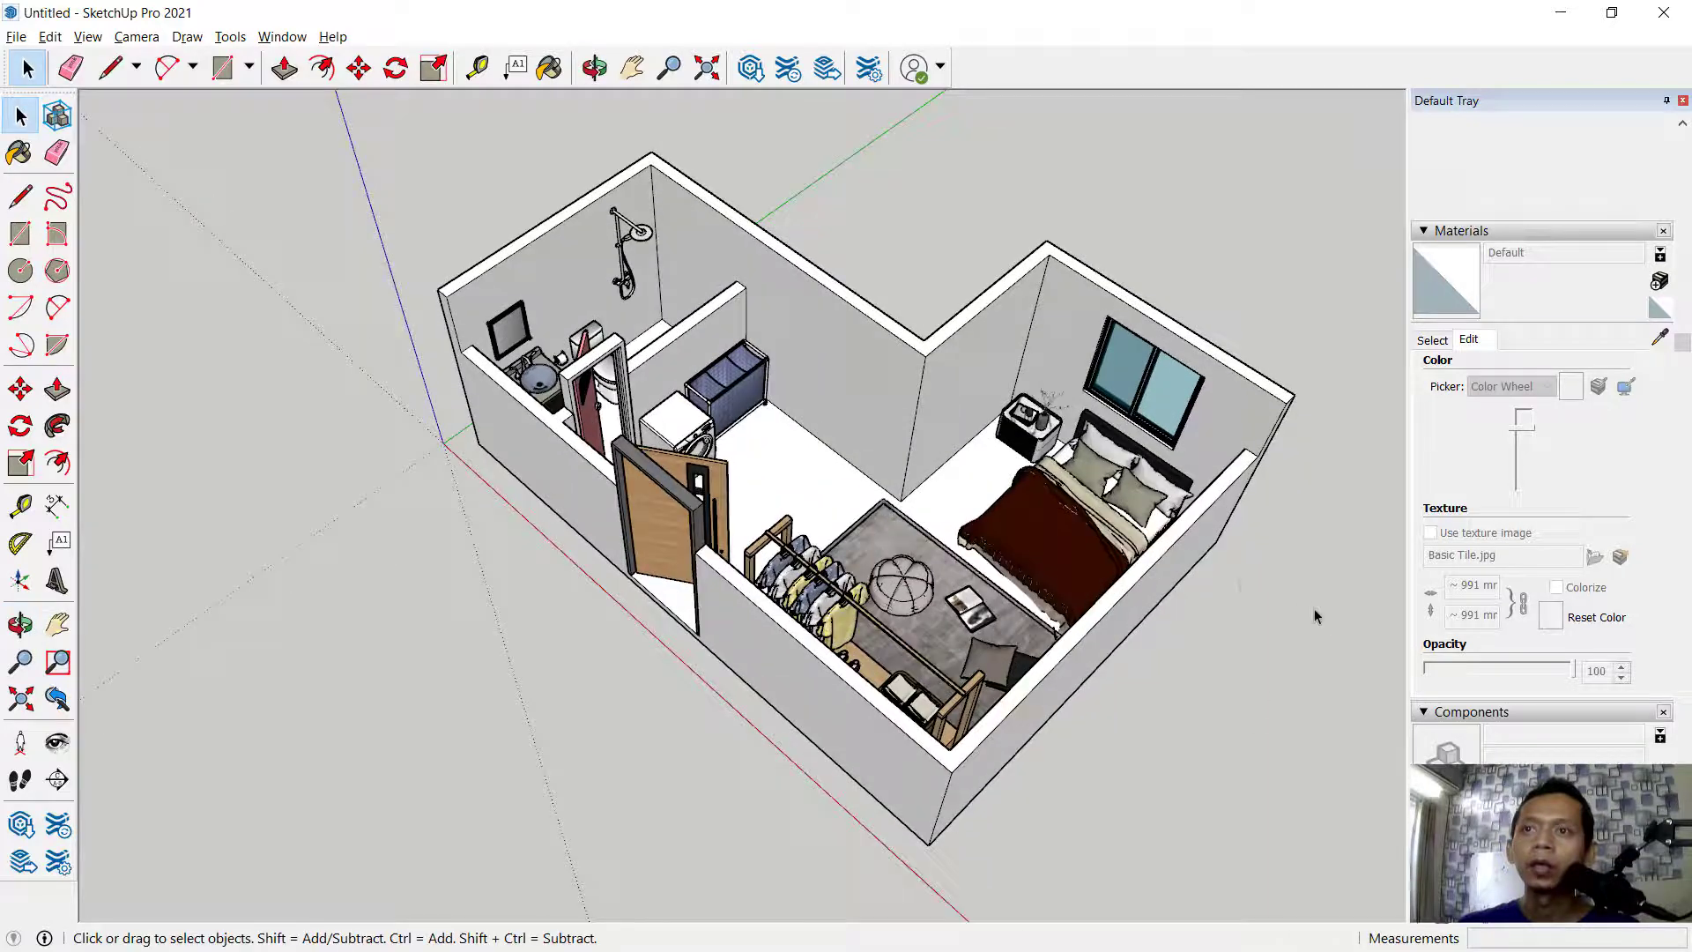
click(925, 364)
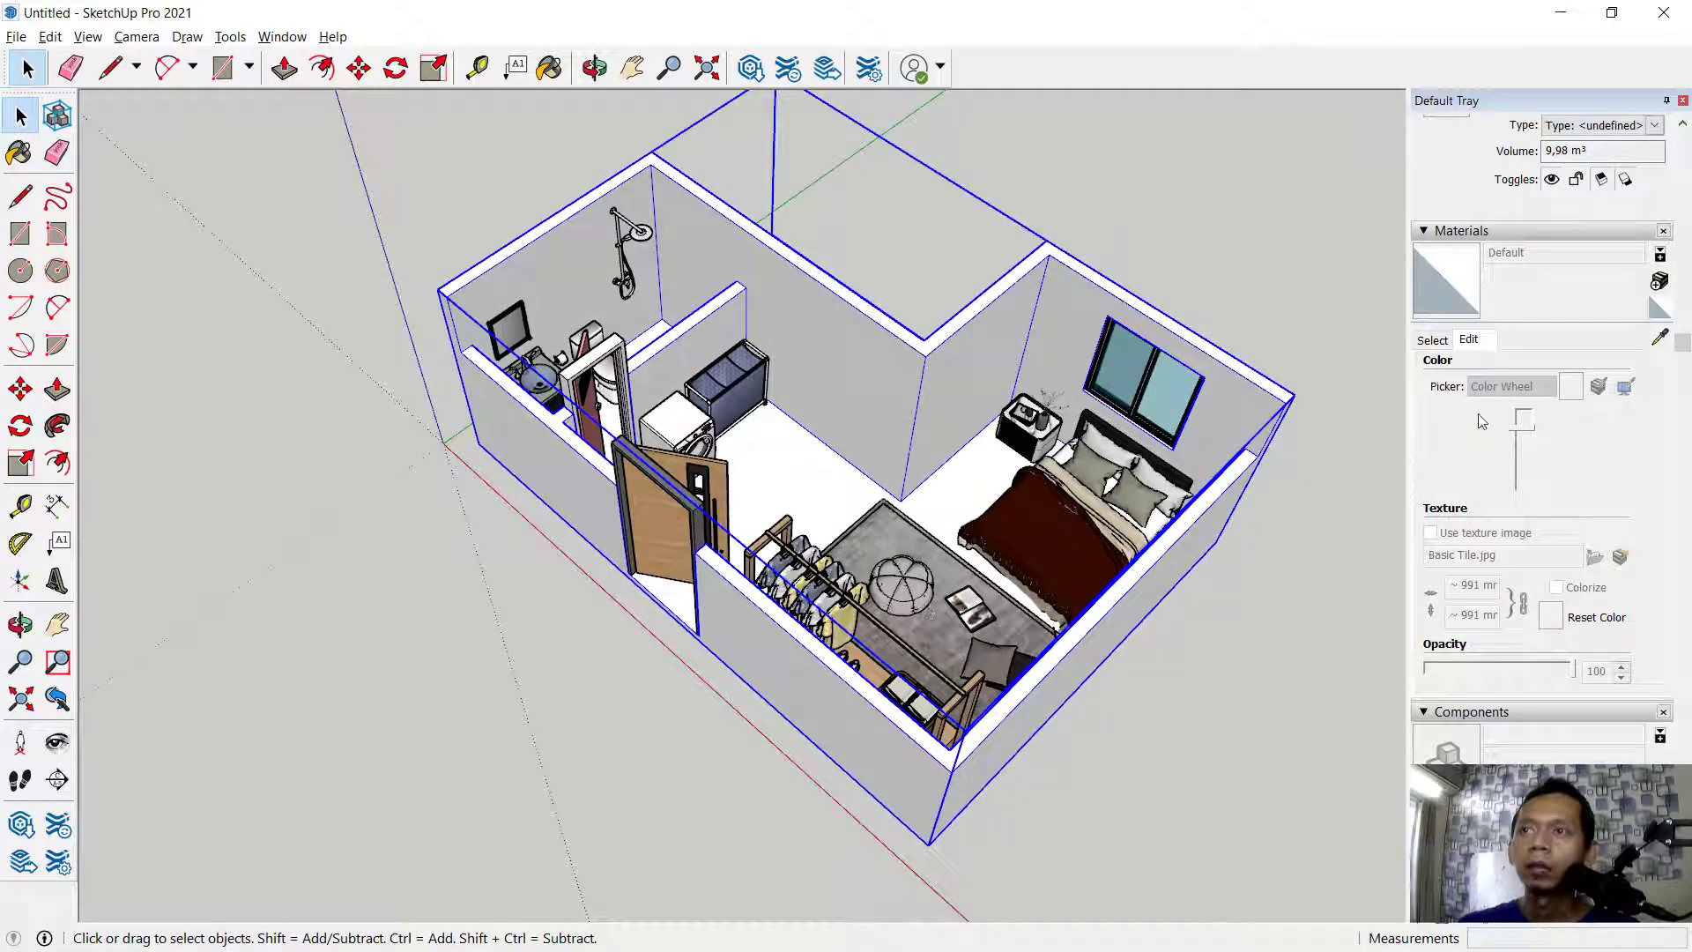
click(1432, 341)
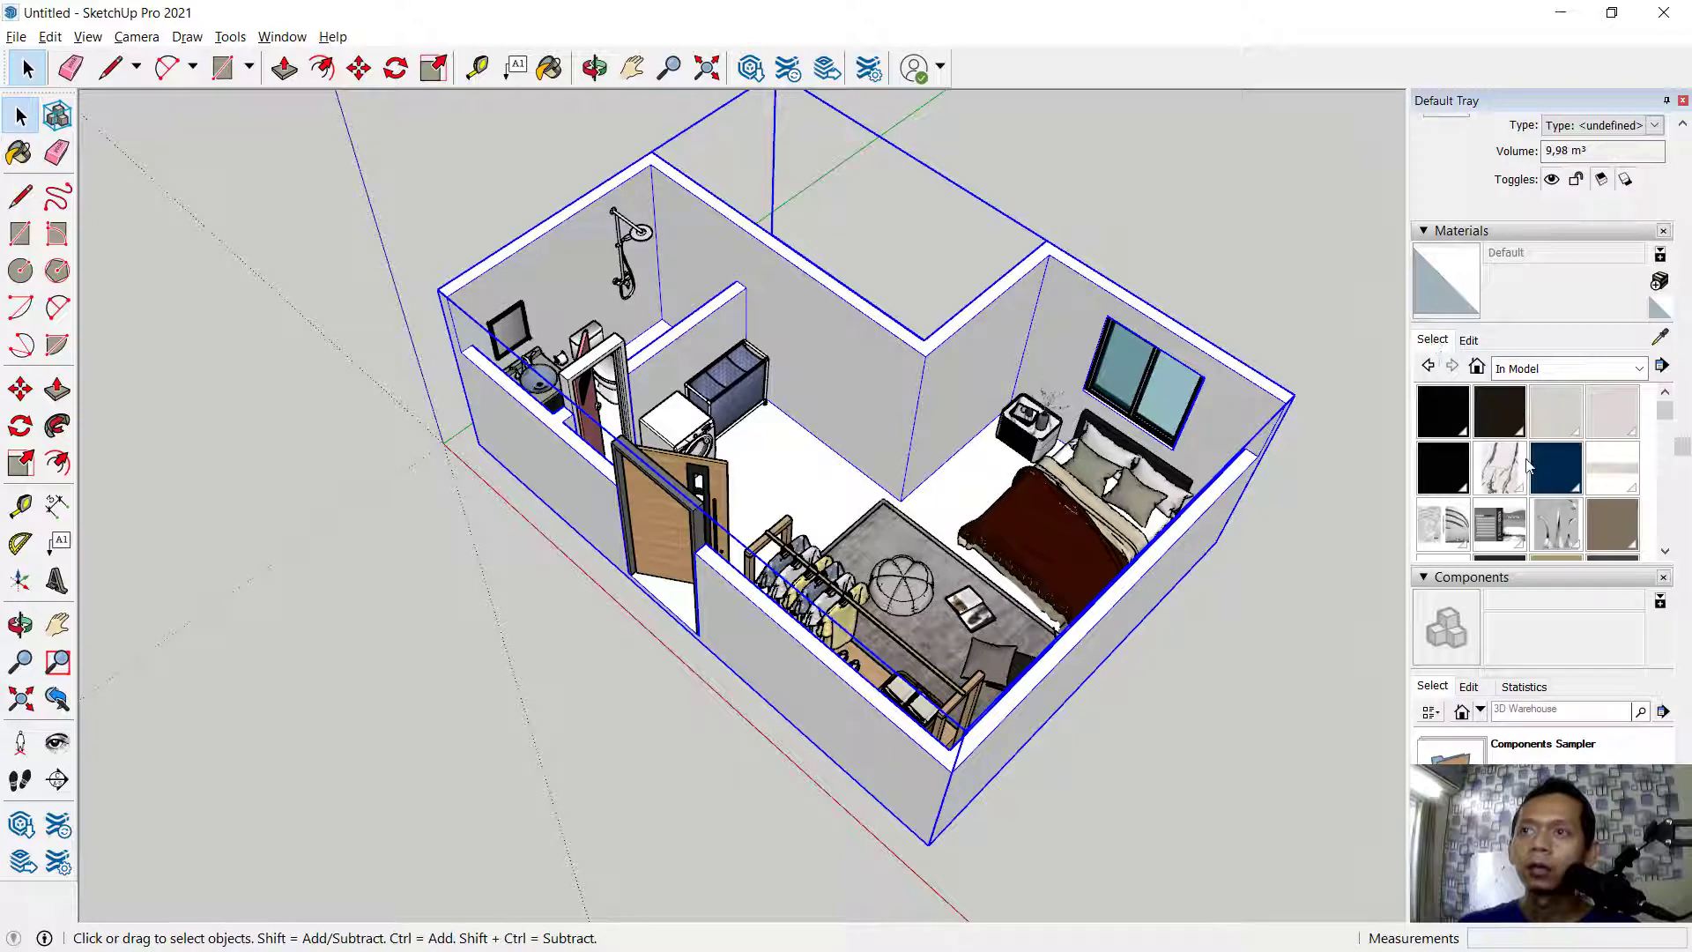
click(1577, 368)
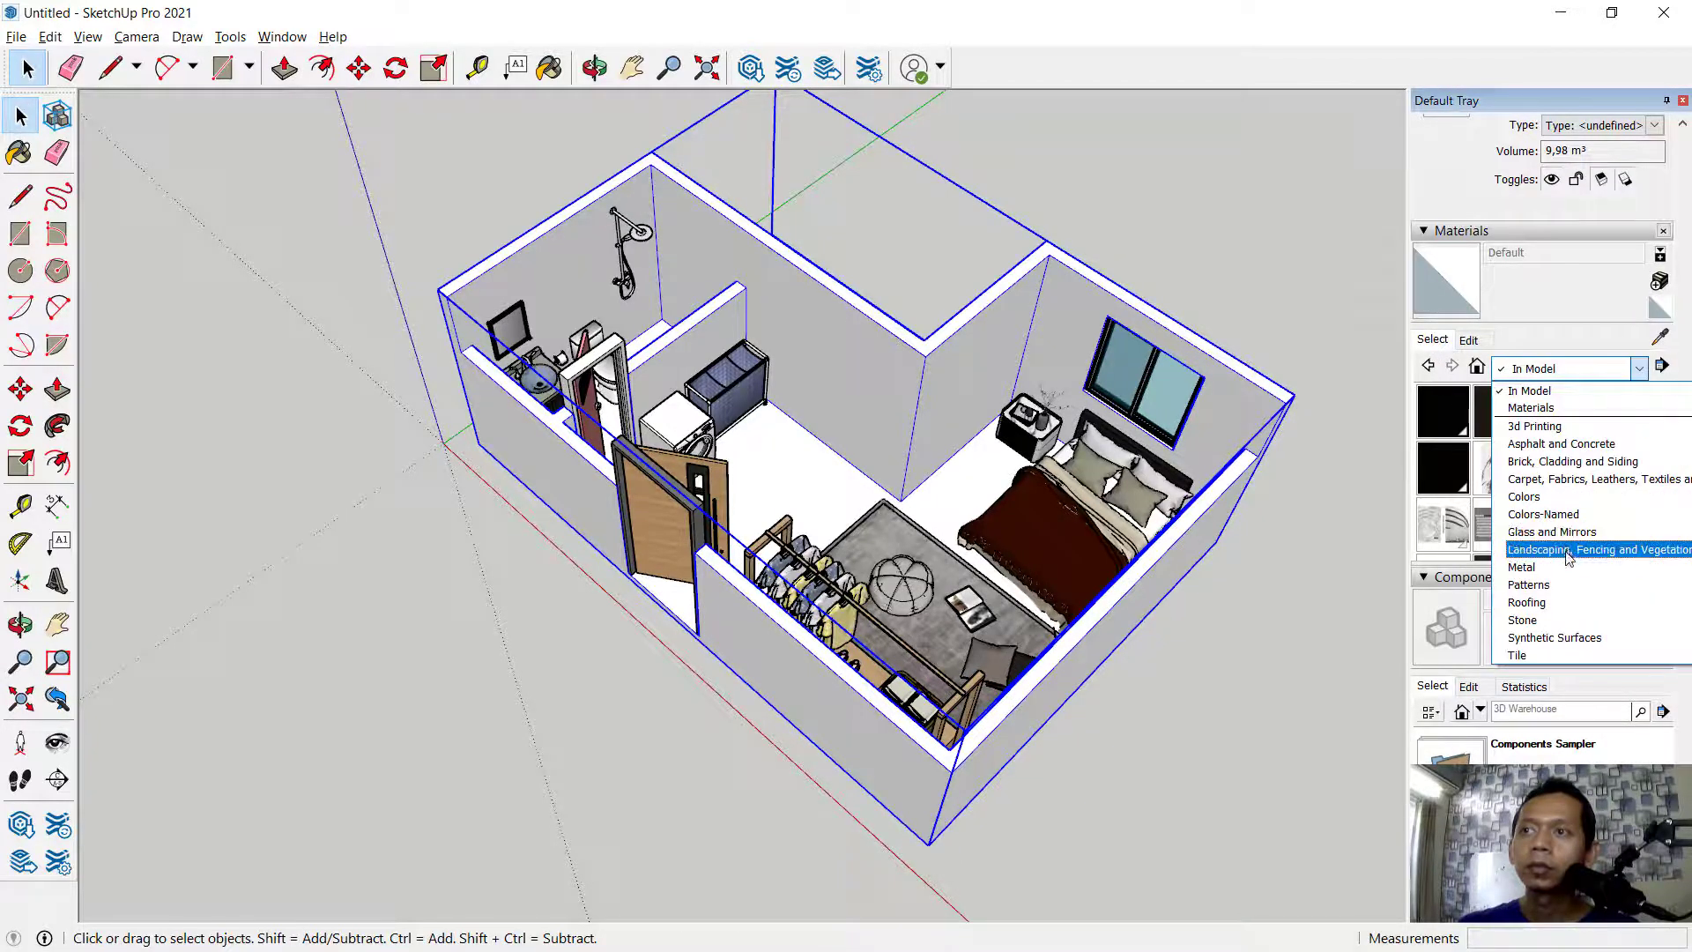
click(1528, 497)
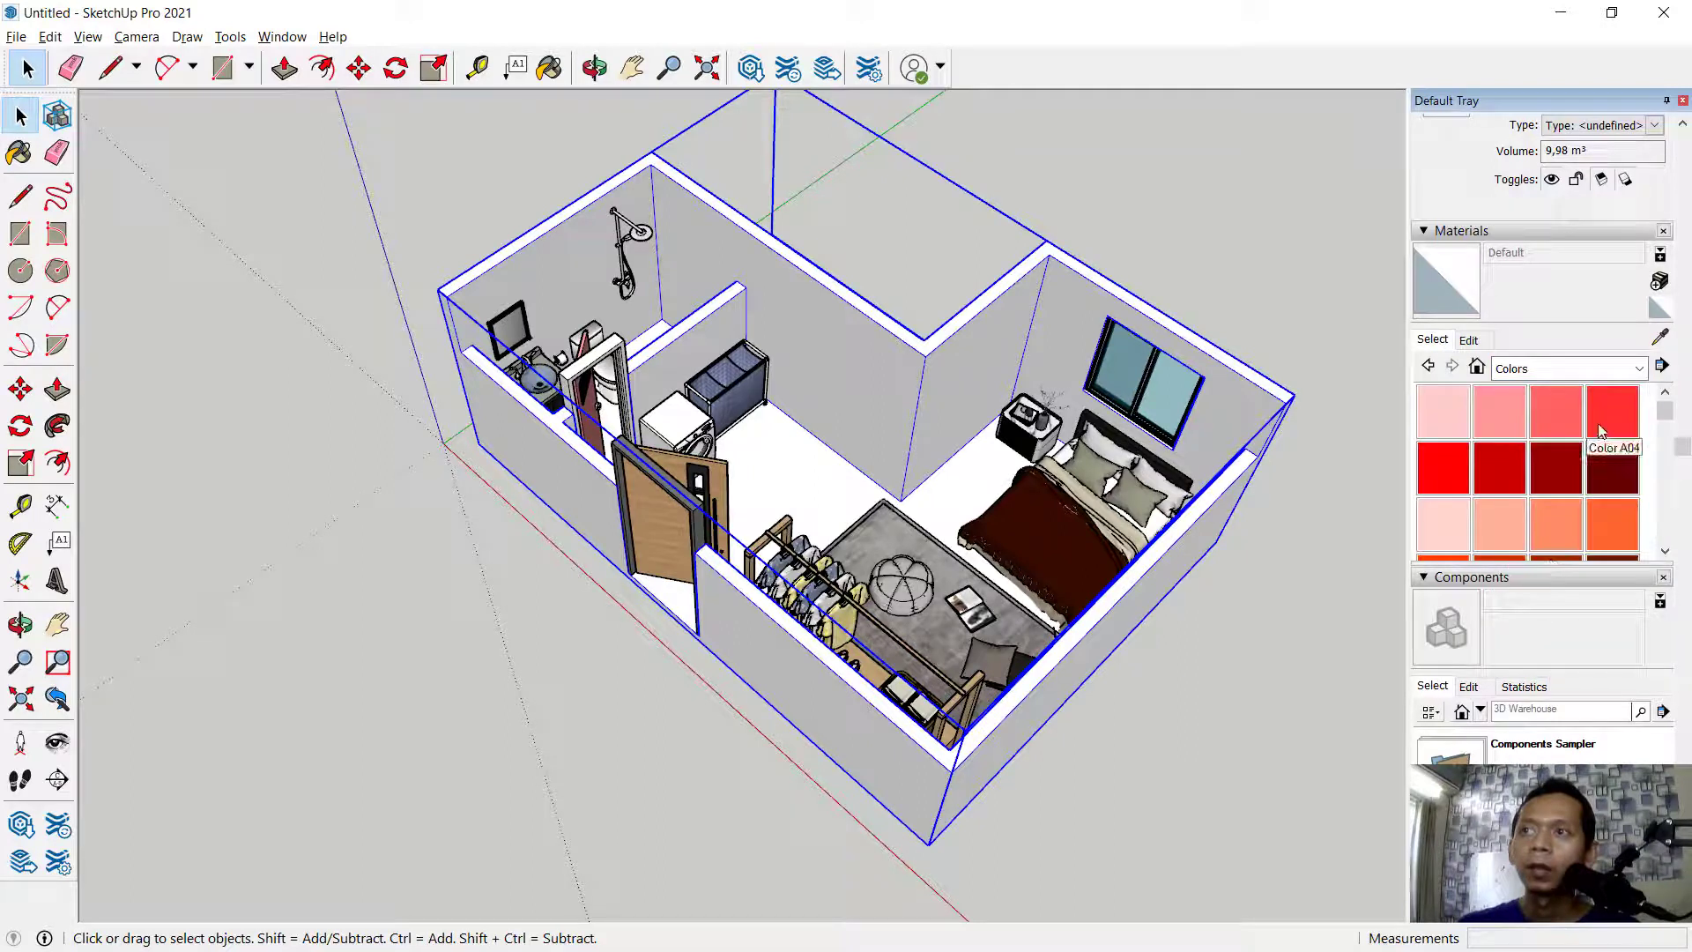
scroll(1601, 430, down, 2)
click(1456, 535)
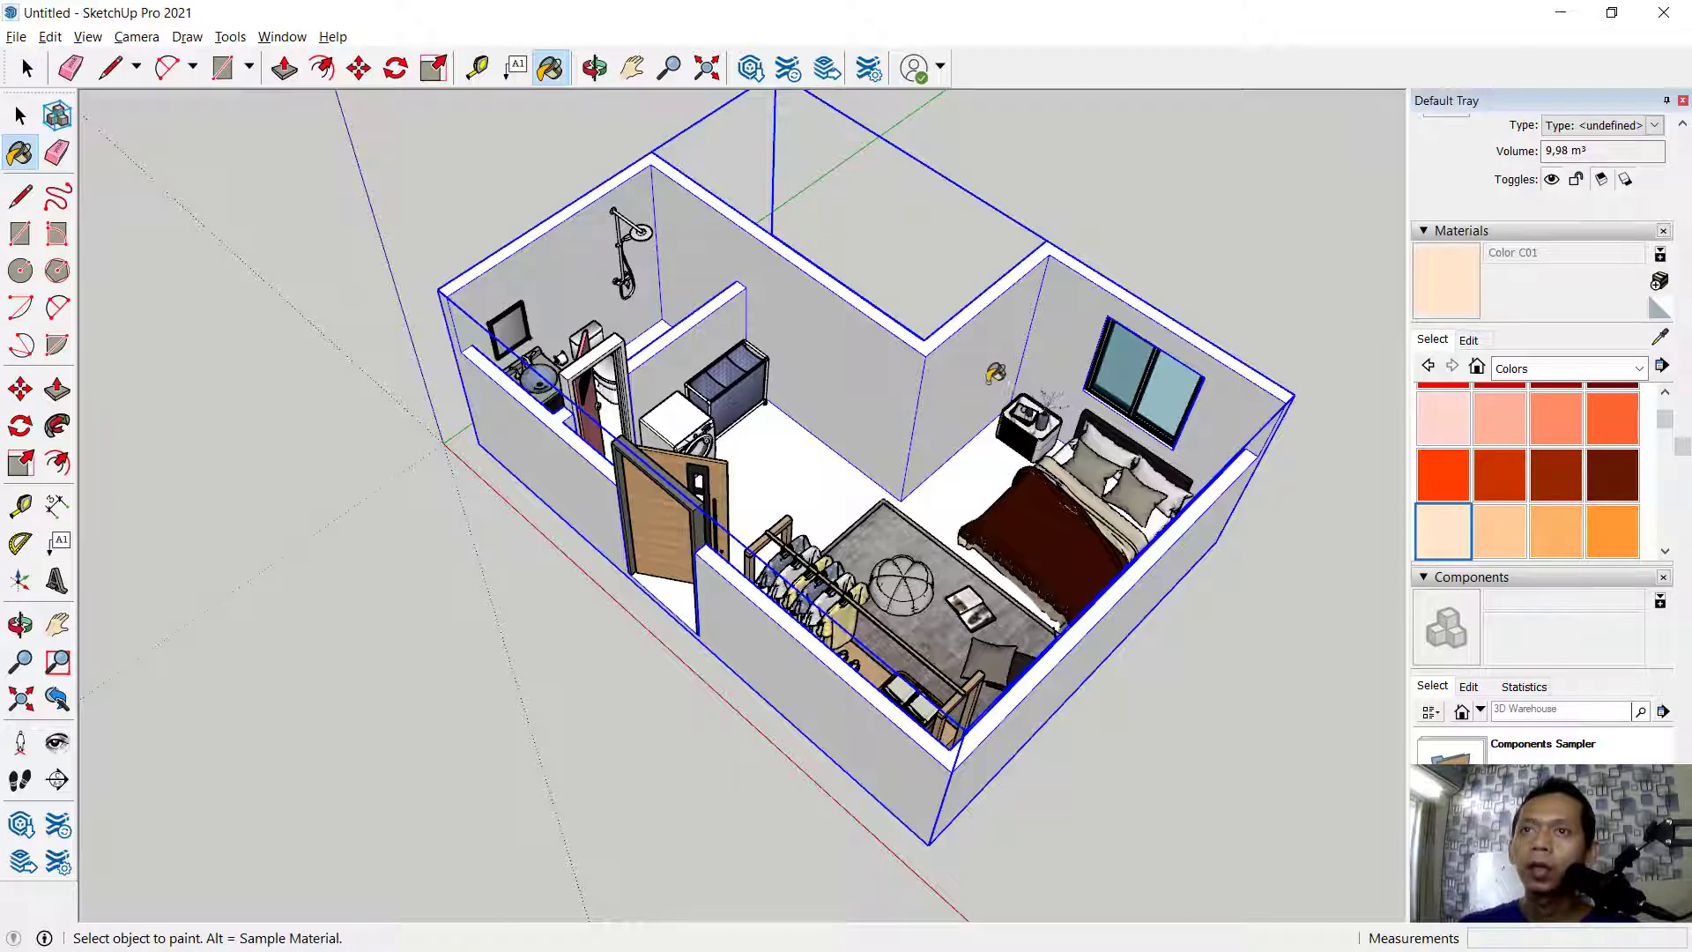
Paint the room group's walls and floor peach, then open the group for editing
click(982, 331)
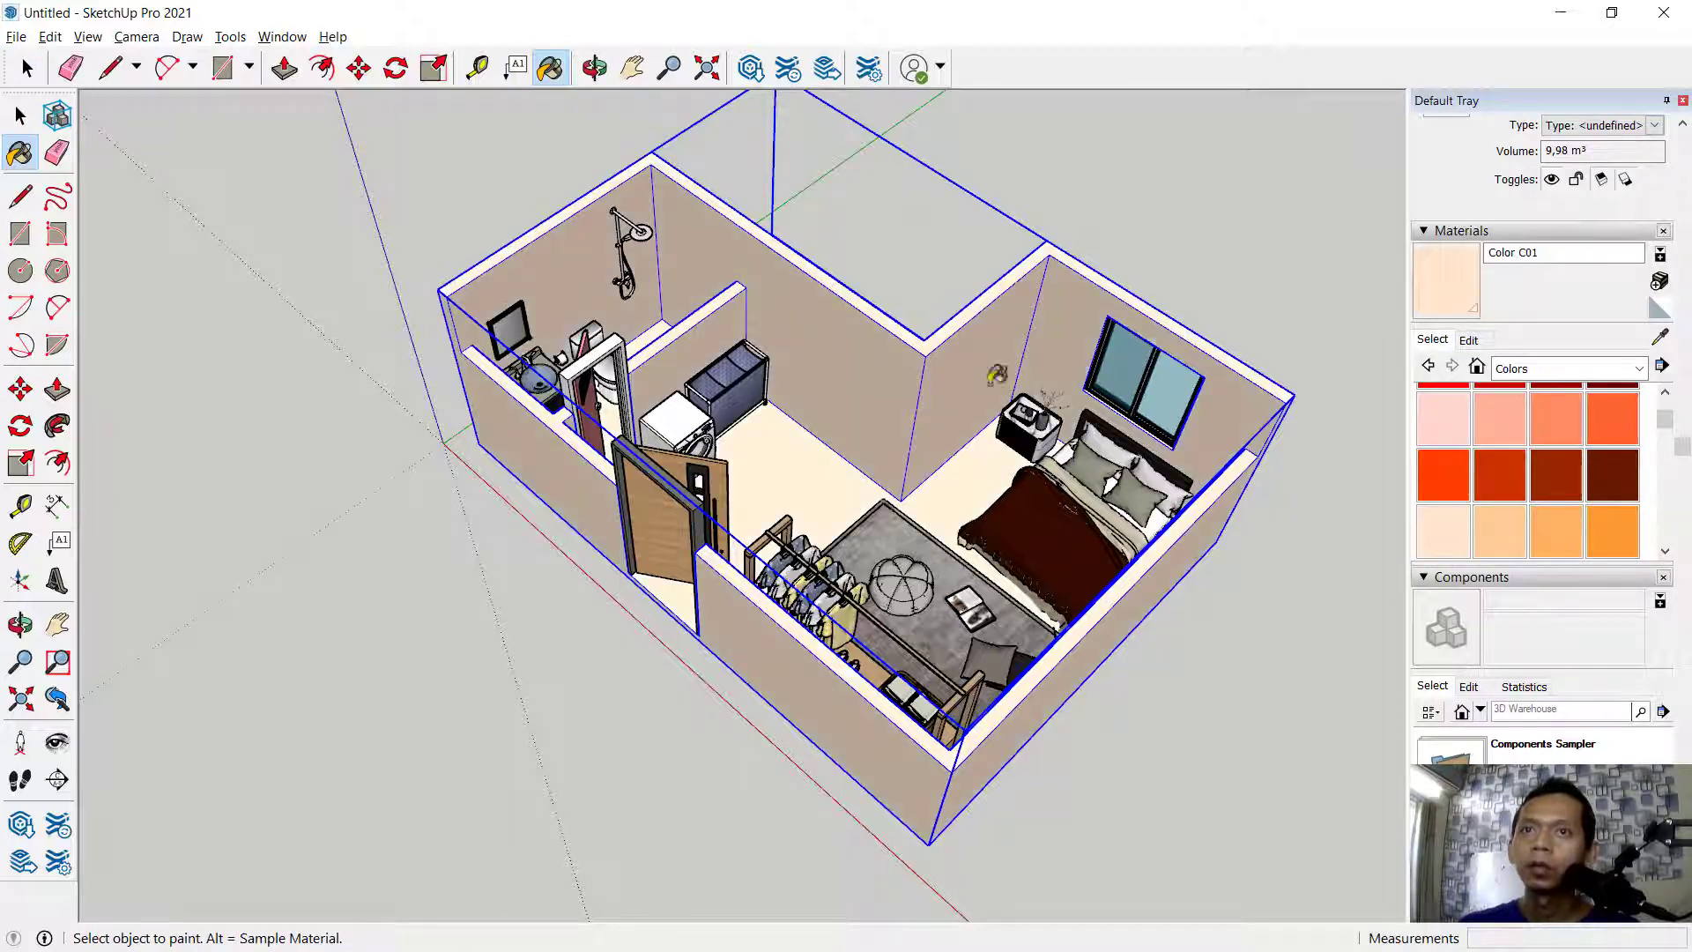
middle_drag(1229, 645, 1251, 564)
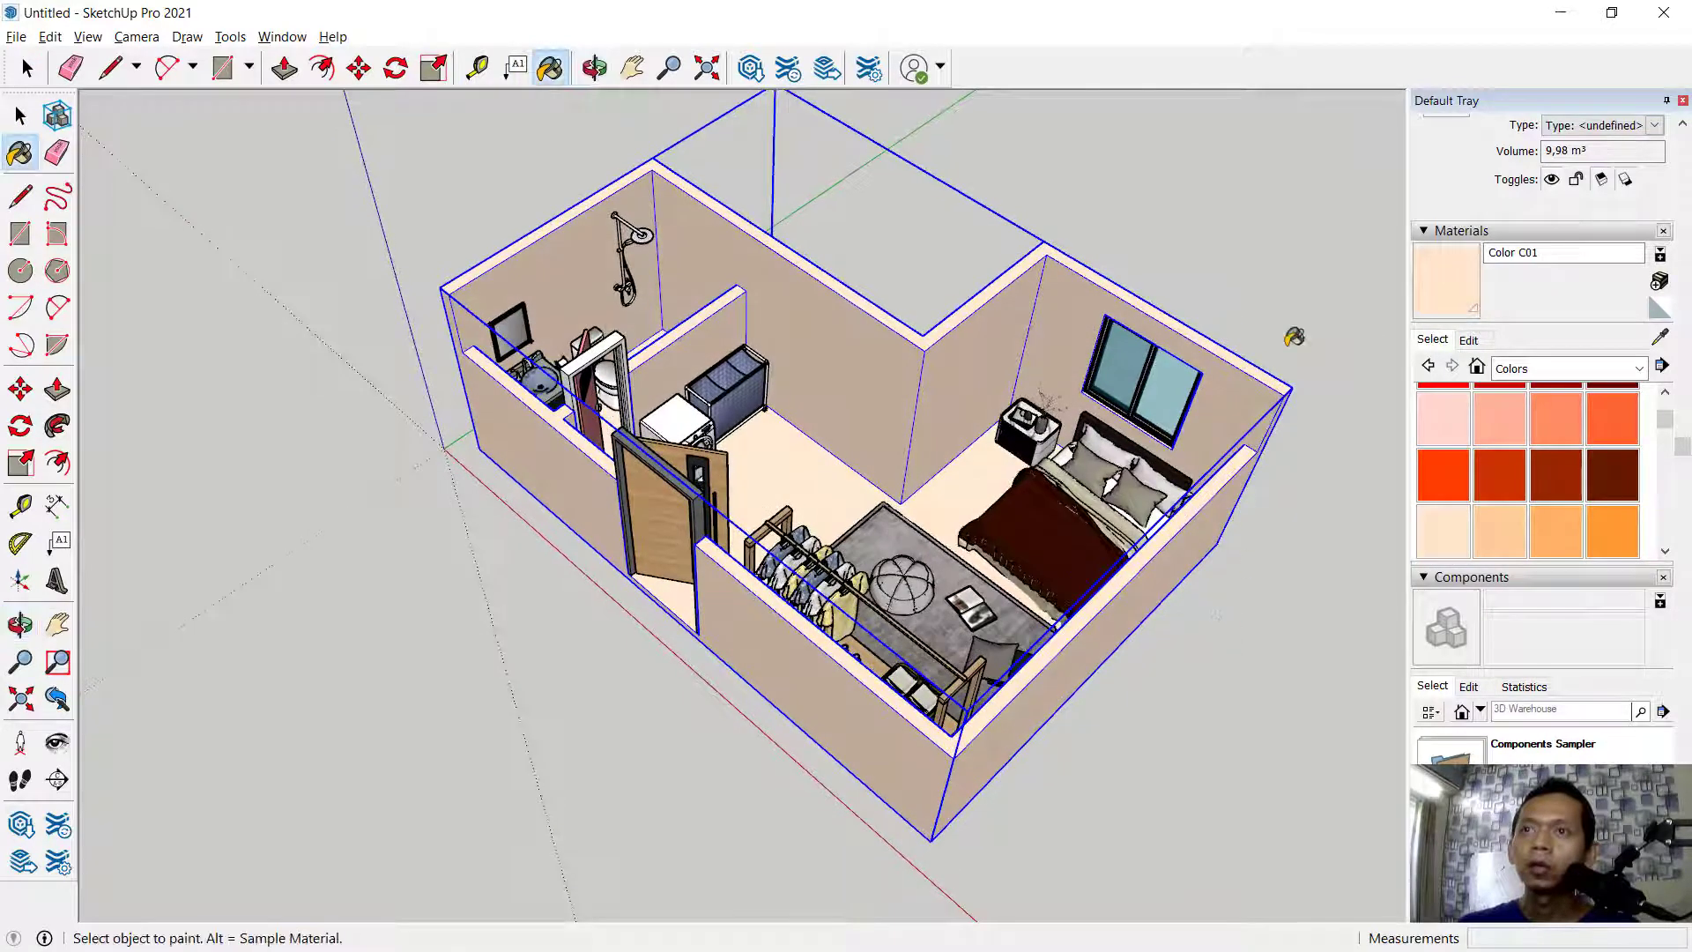
key(space)
double_click(985, 349)
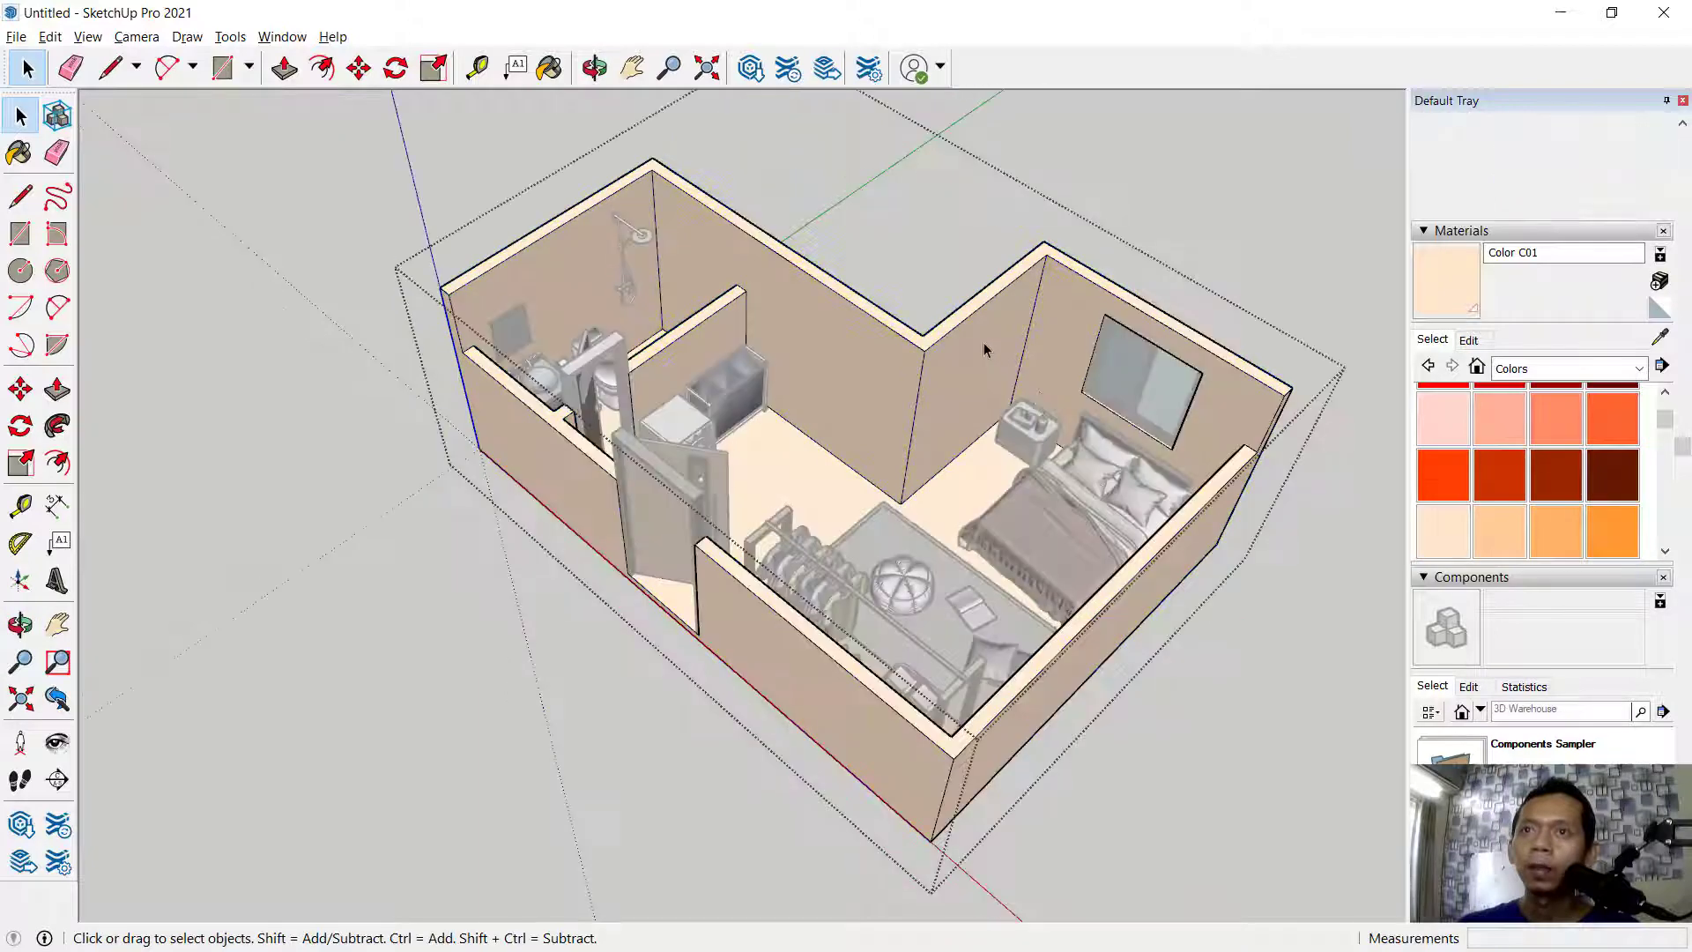
Paint the floor face with Basic Tile from the Tile library and leave the group
click(803, 492)
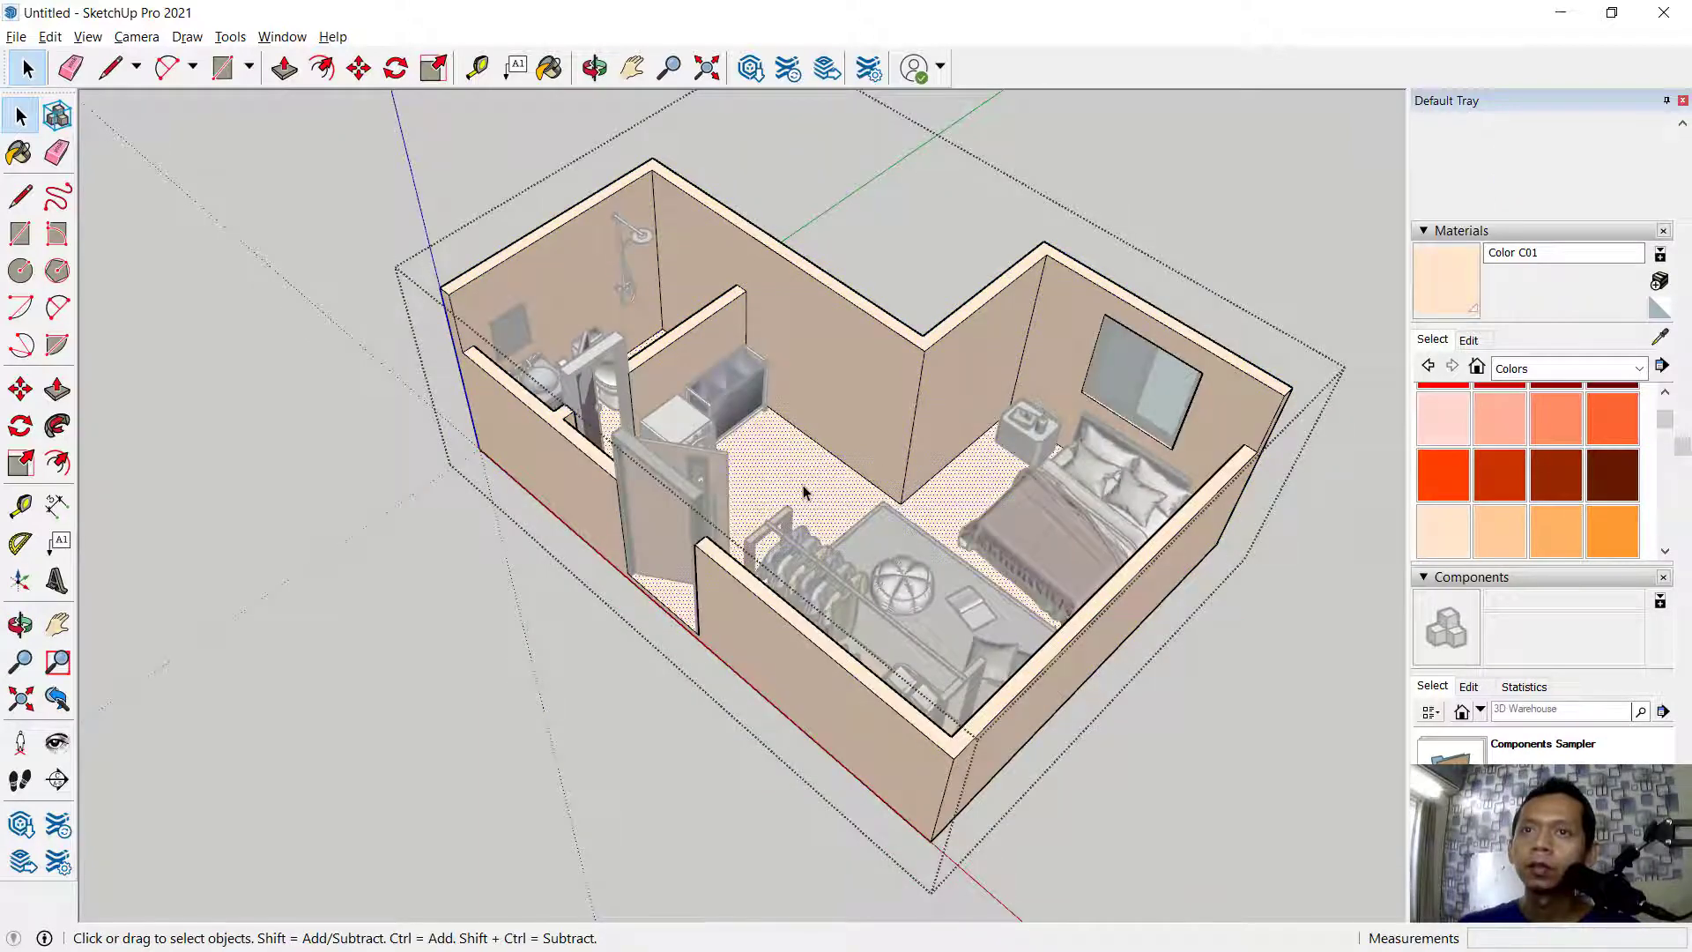
click(1534, 369)
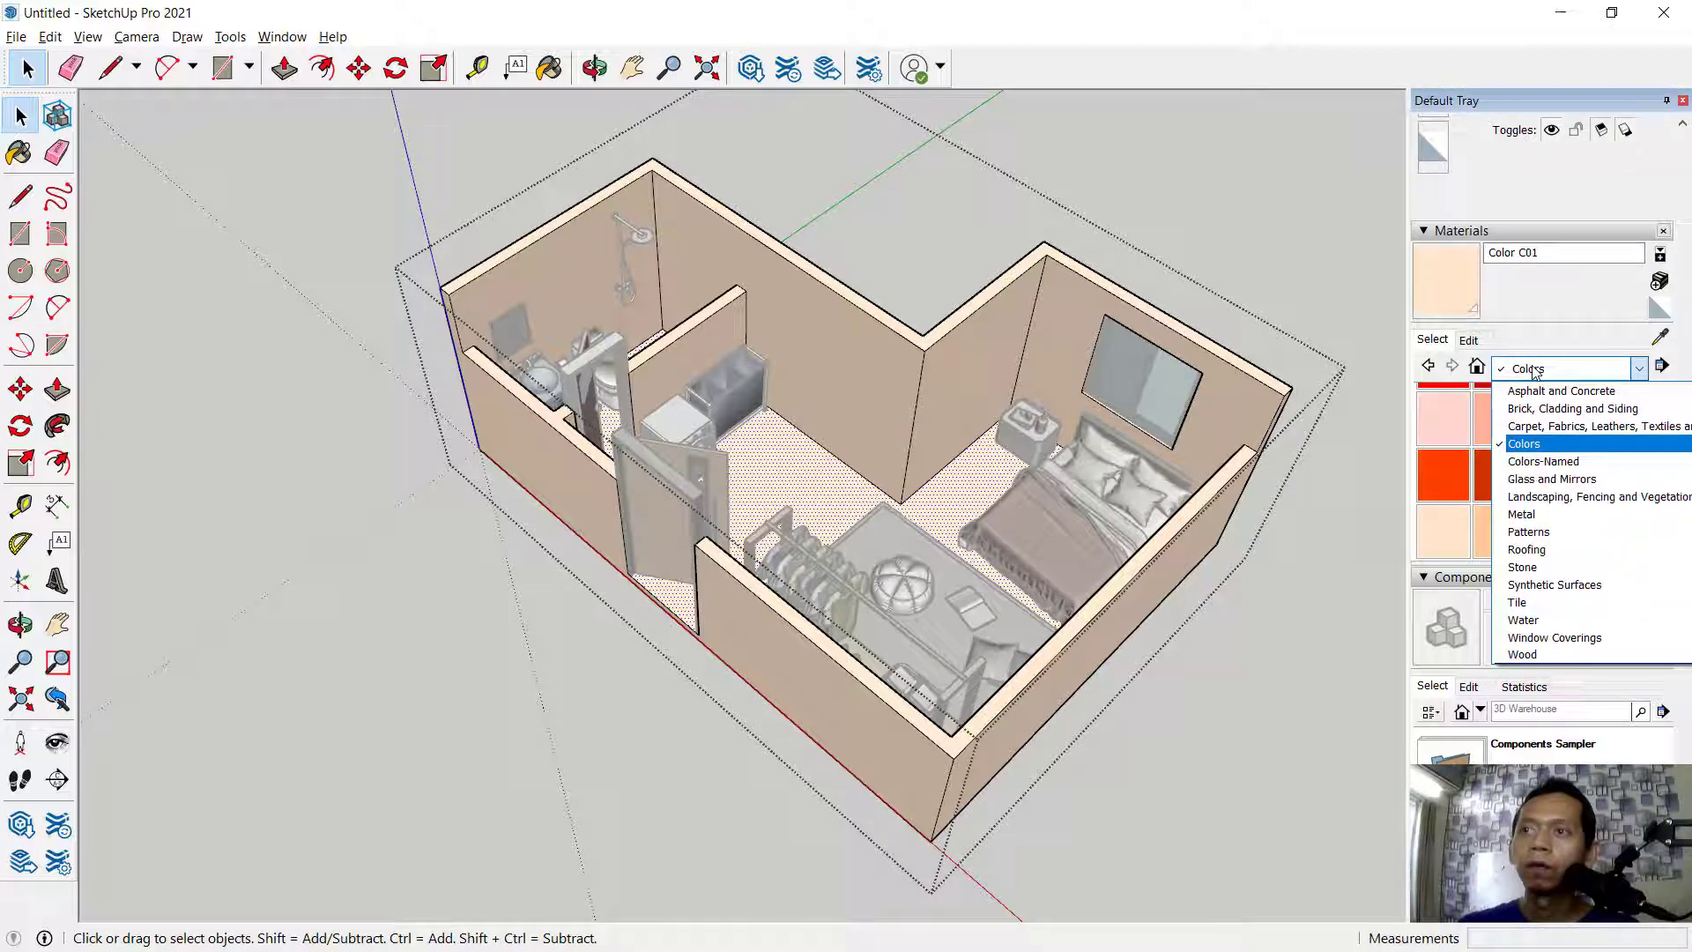
click(1542, 603)
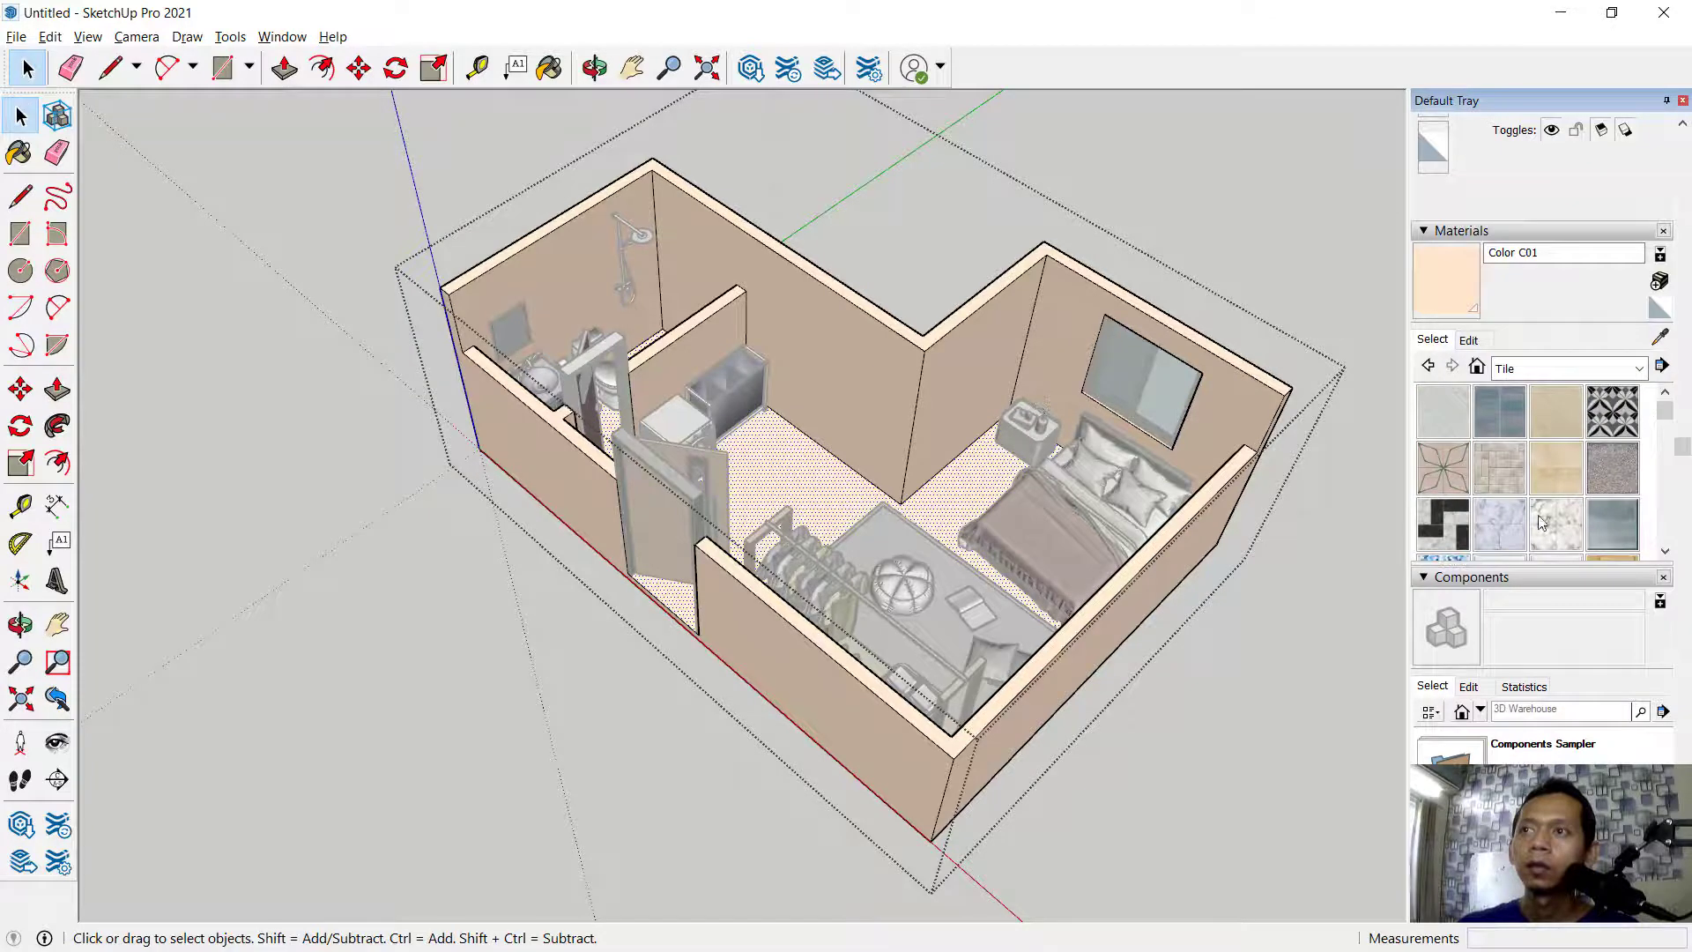
click(1453, 425)
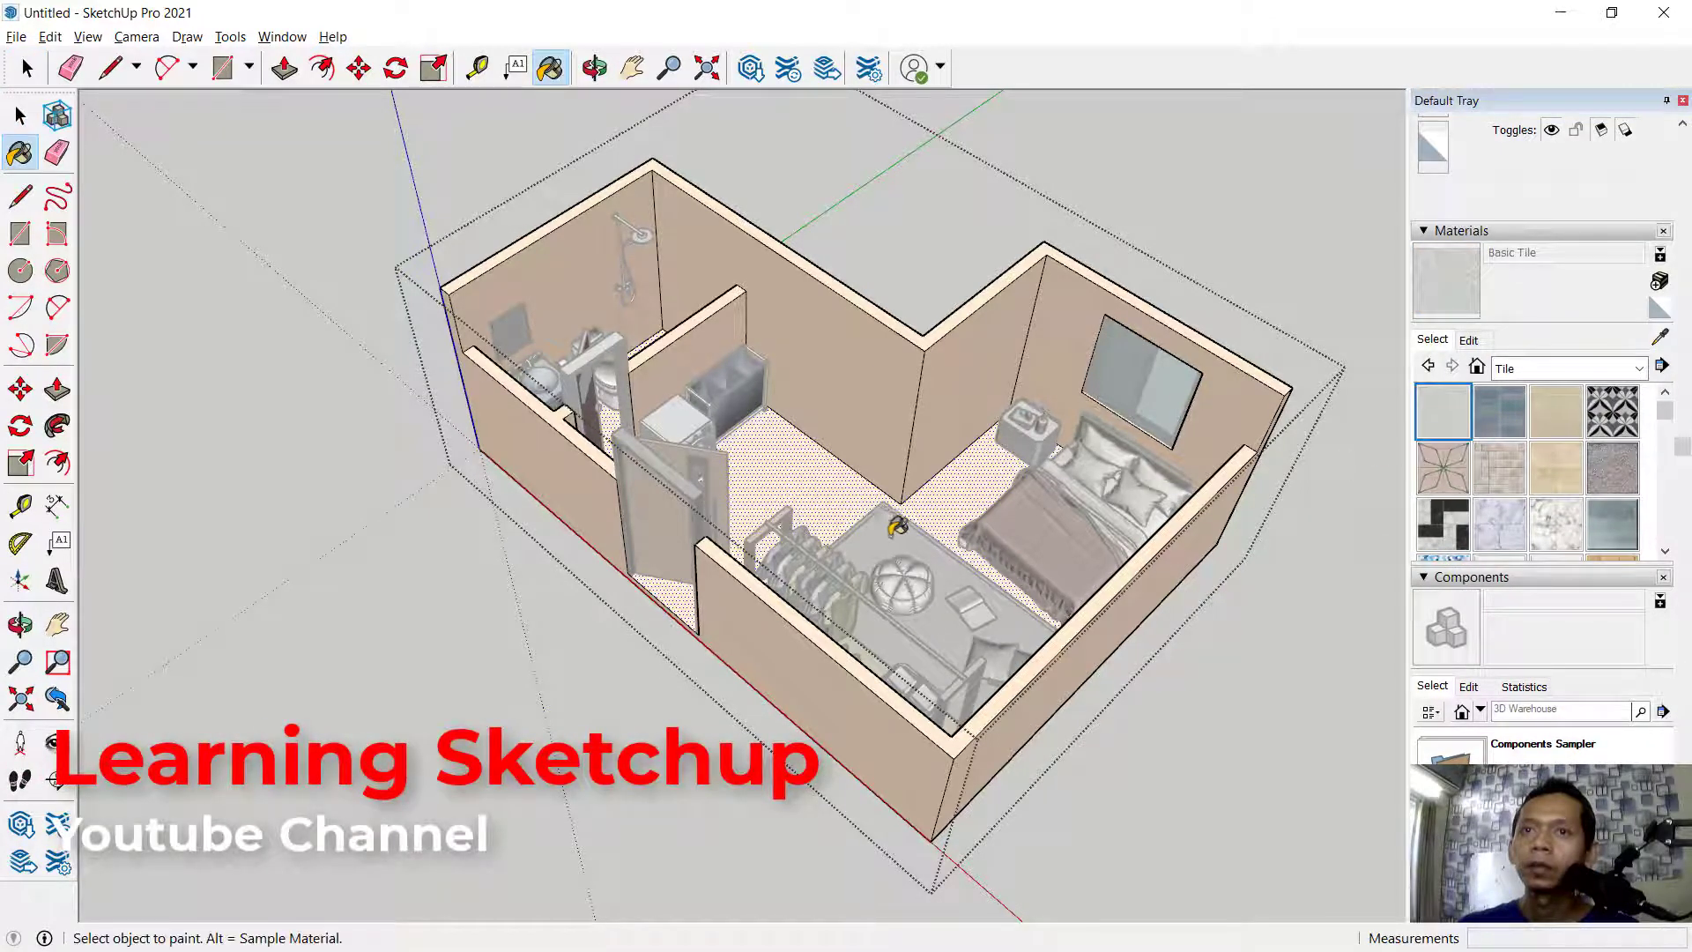
click(839, 487)
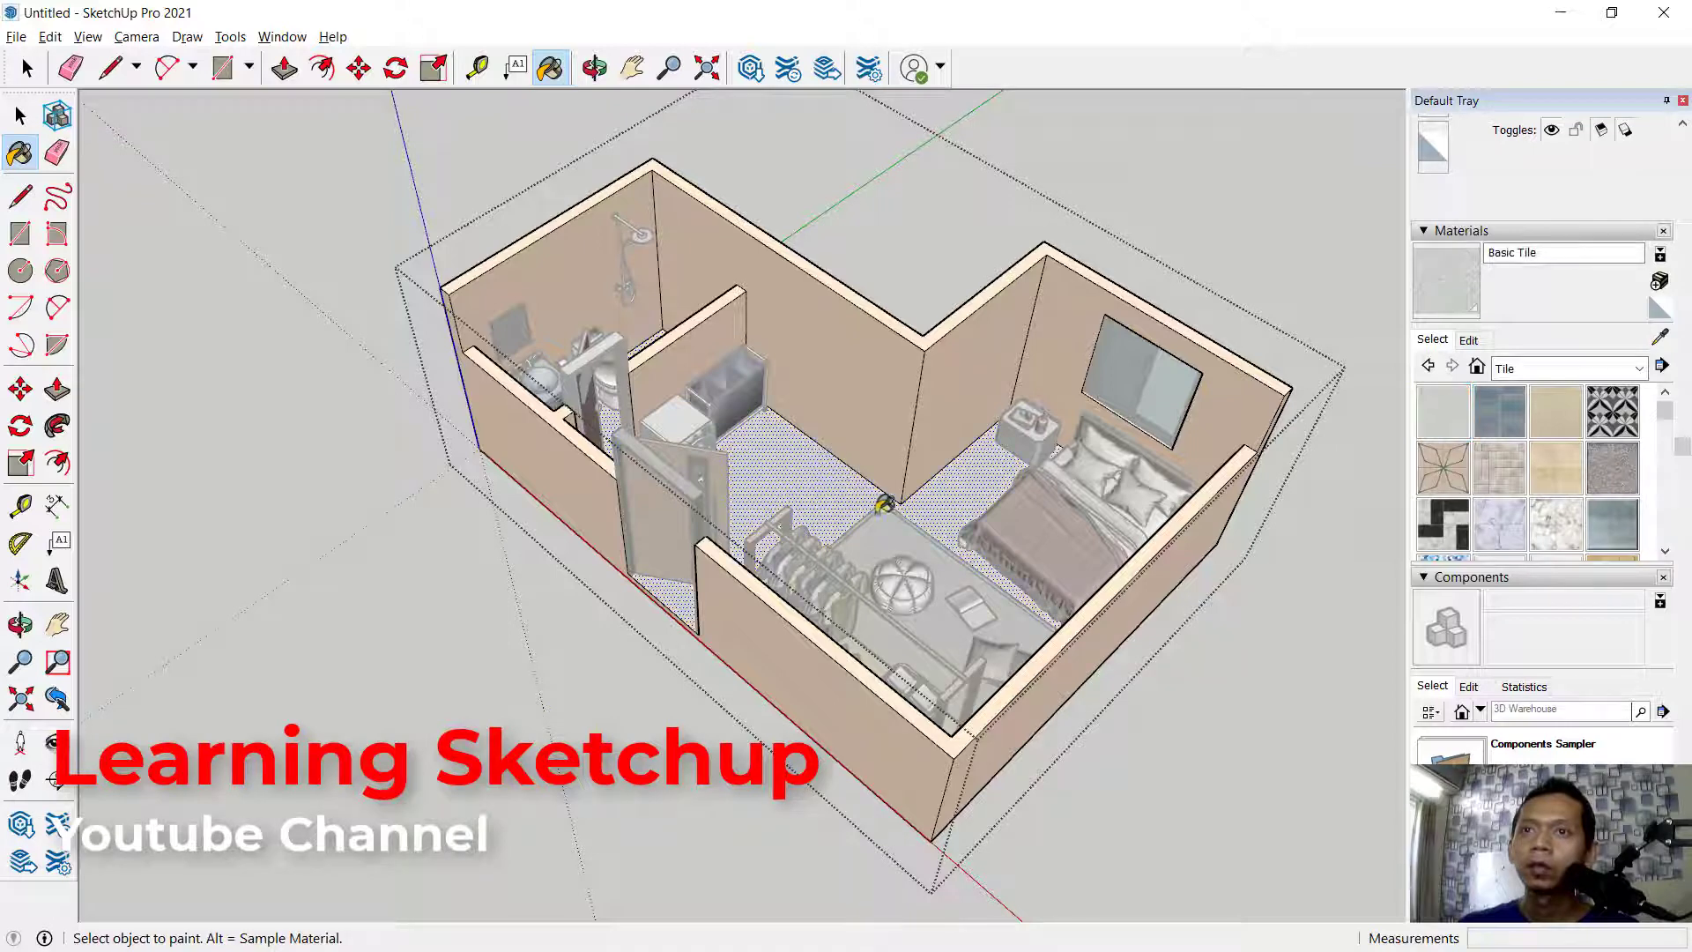
scroll(955, 493, up, 5)
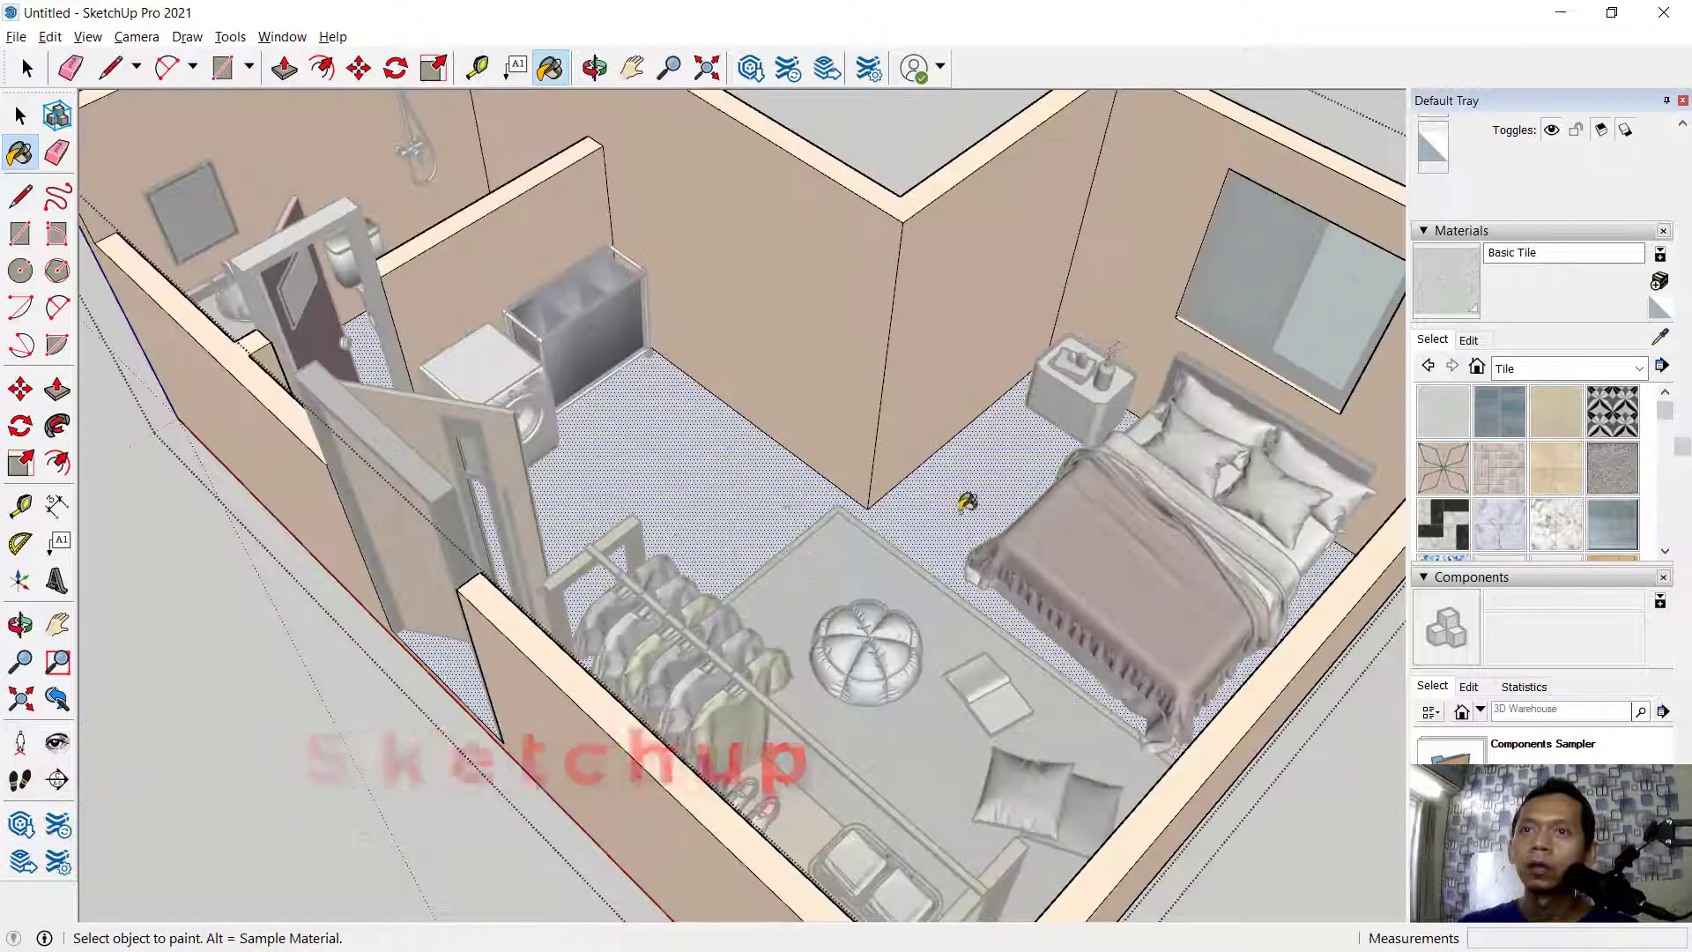
key(space)
click(301, 775)
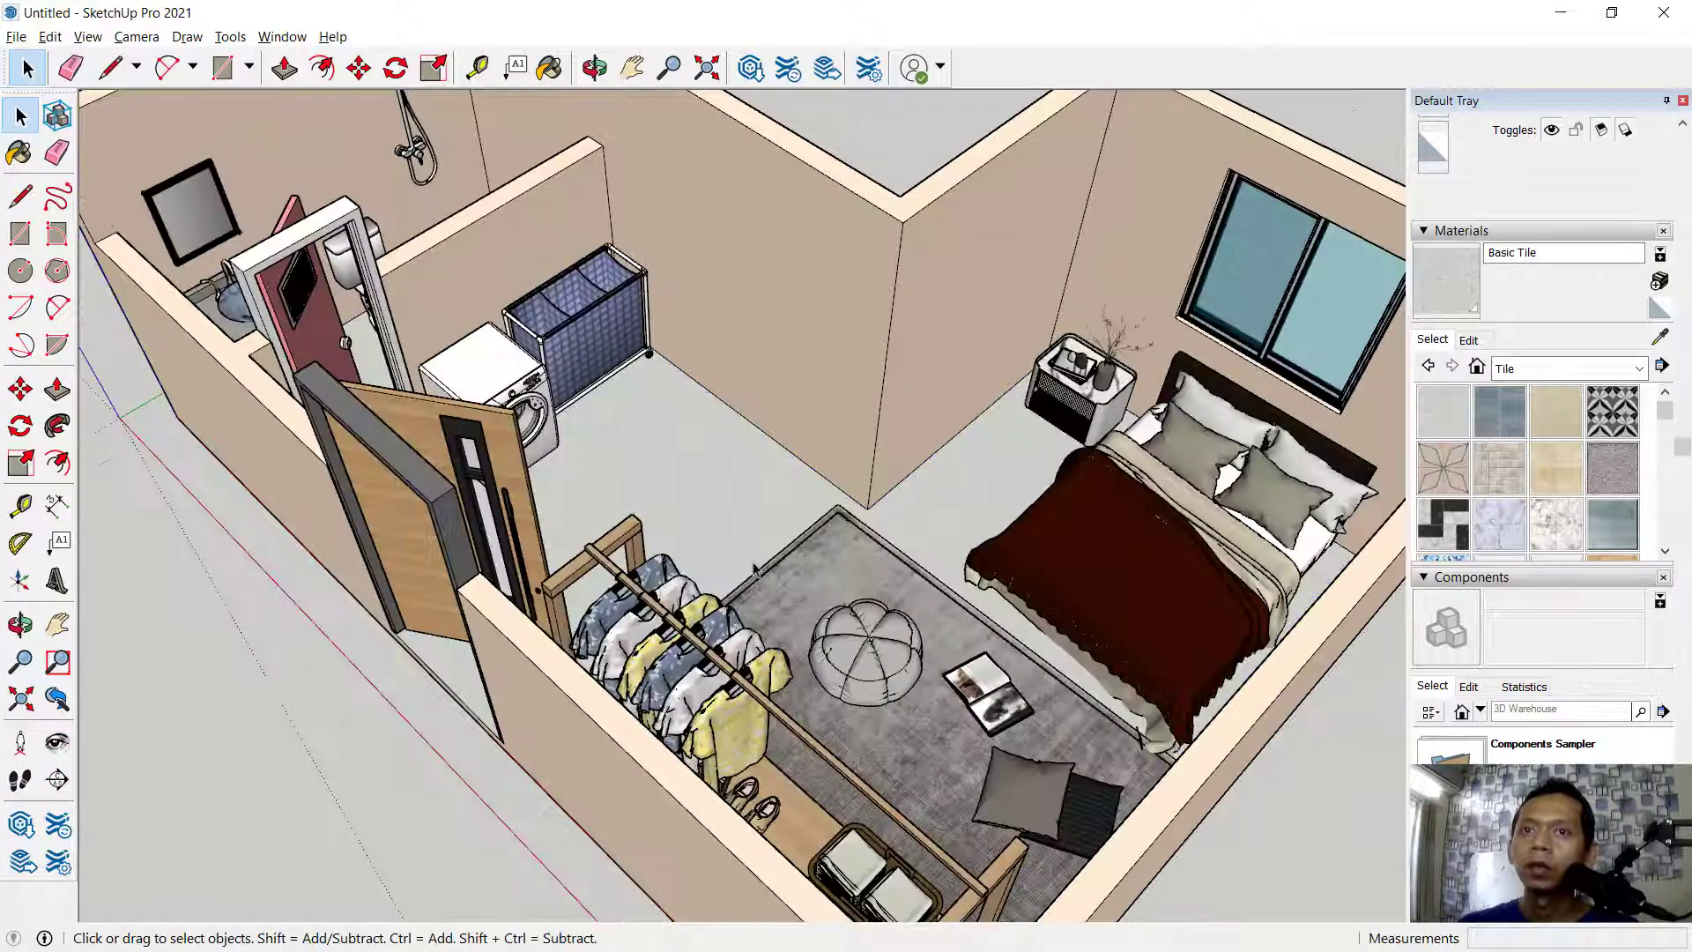
Set the Basic Tile texture width to 900 mm, then select the floor inside the room group
click(1469, 341)
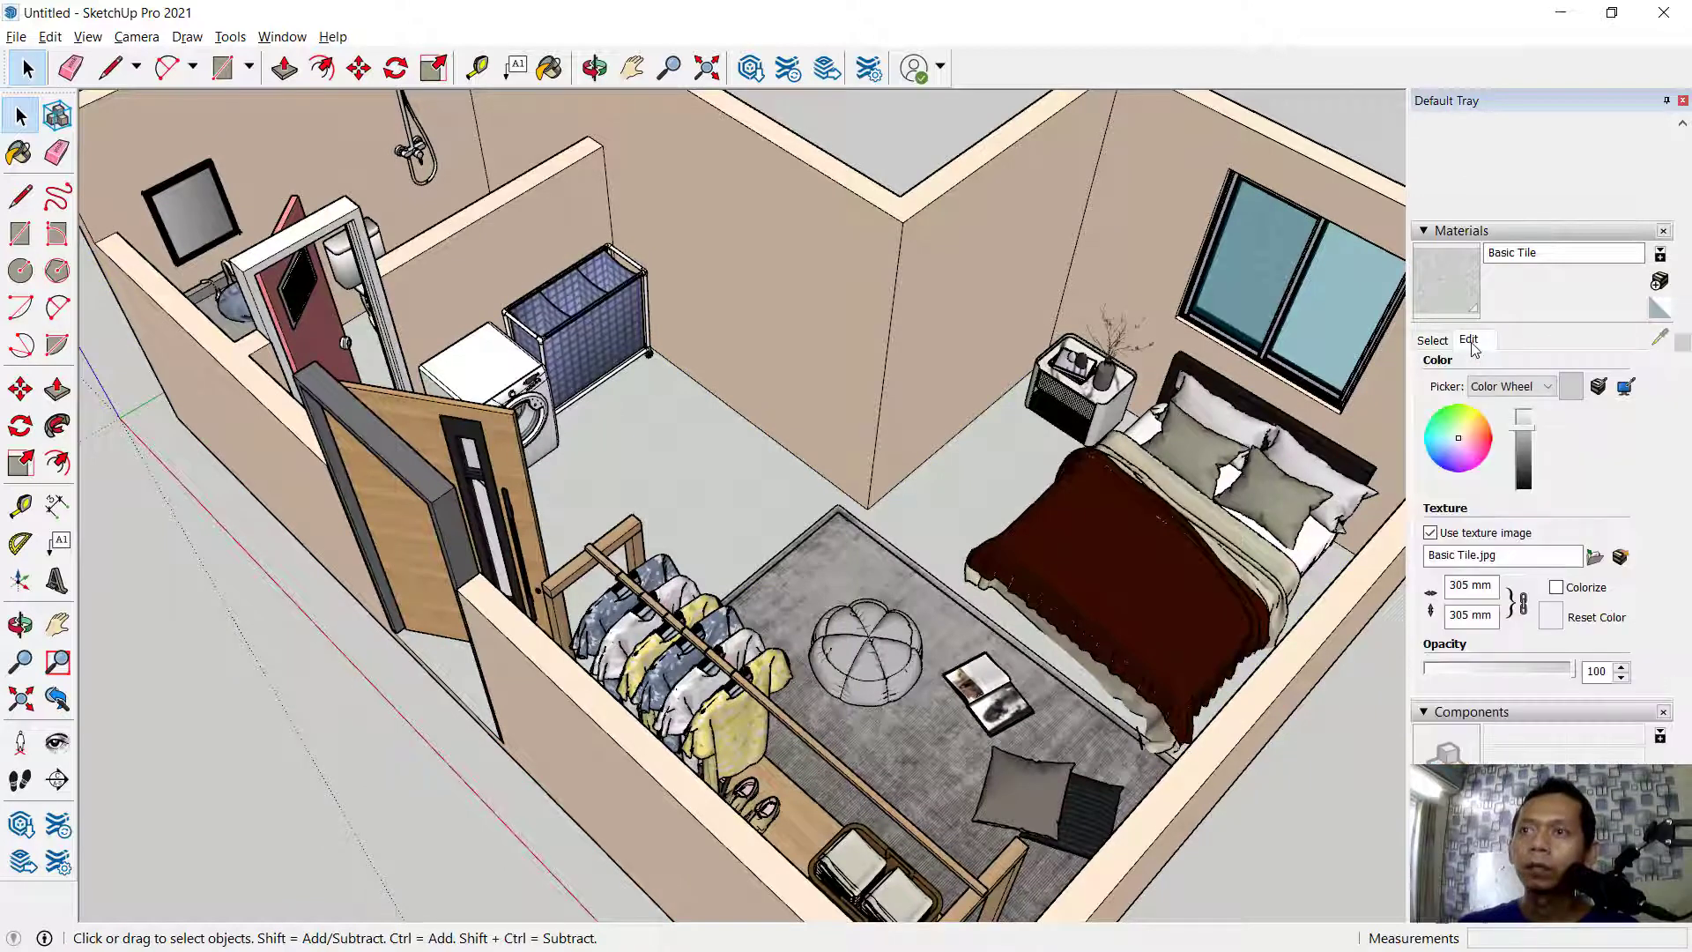
click(1489, 585)
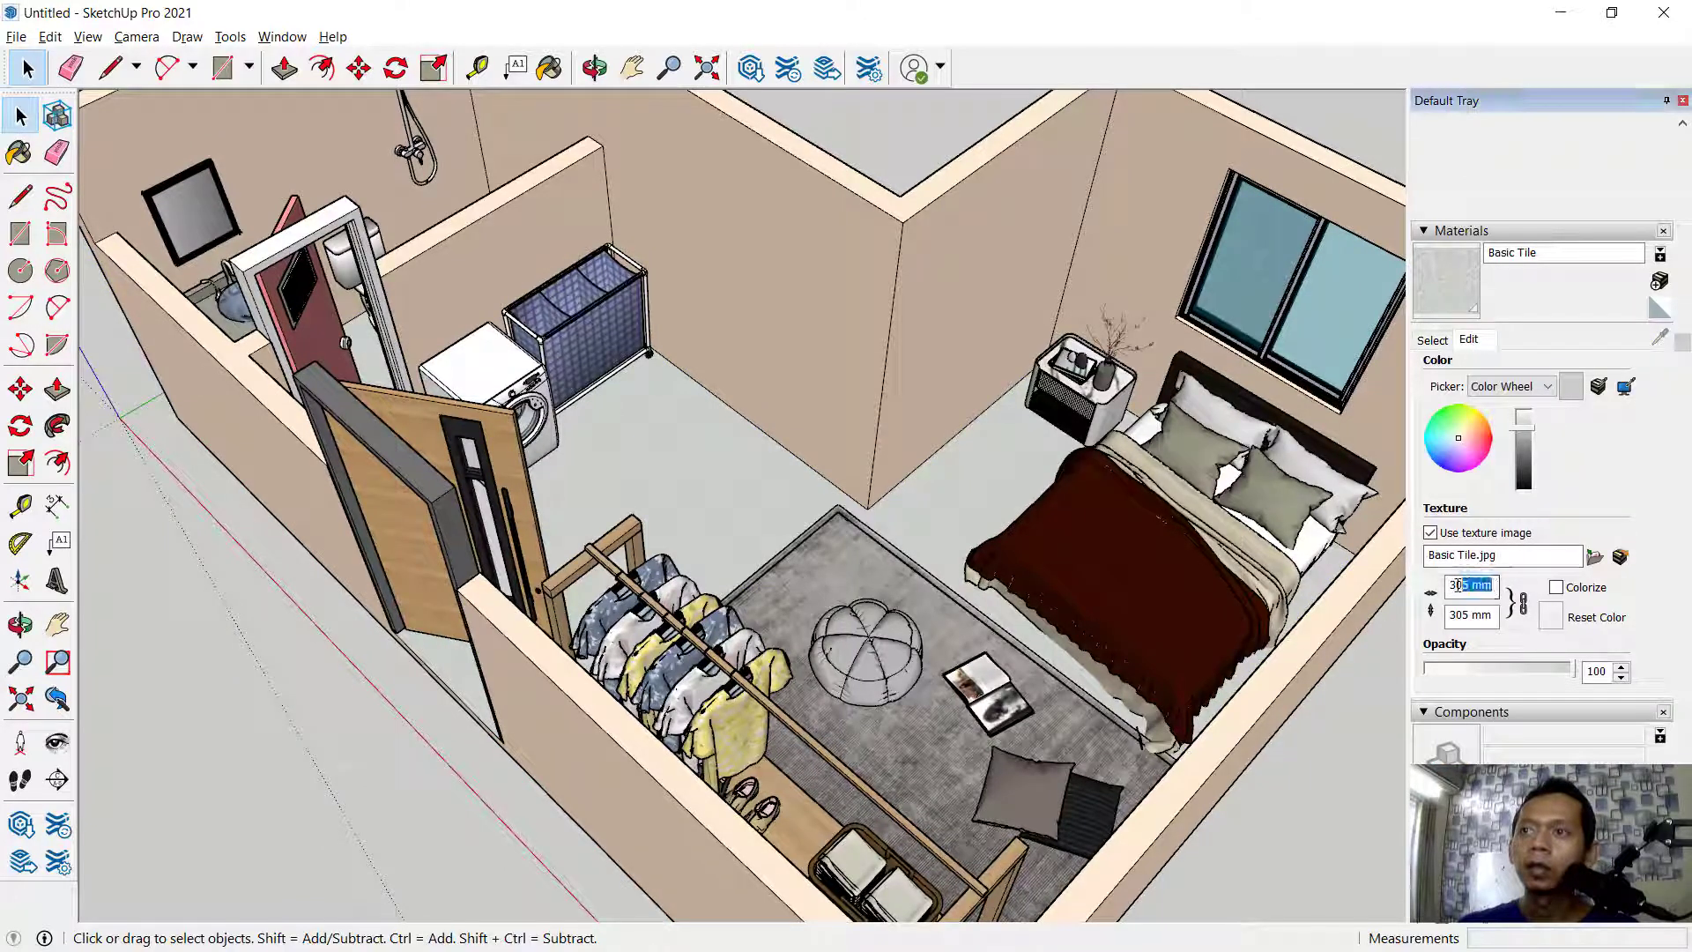
text(900)
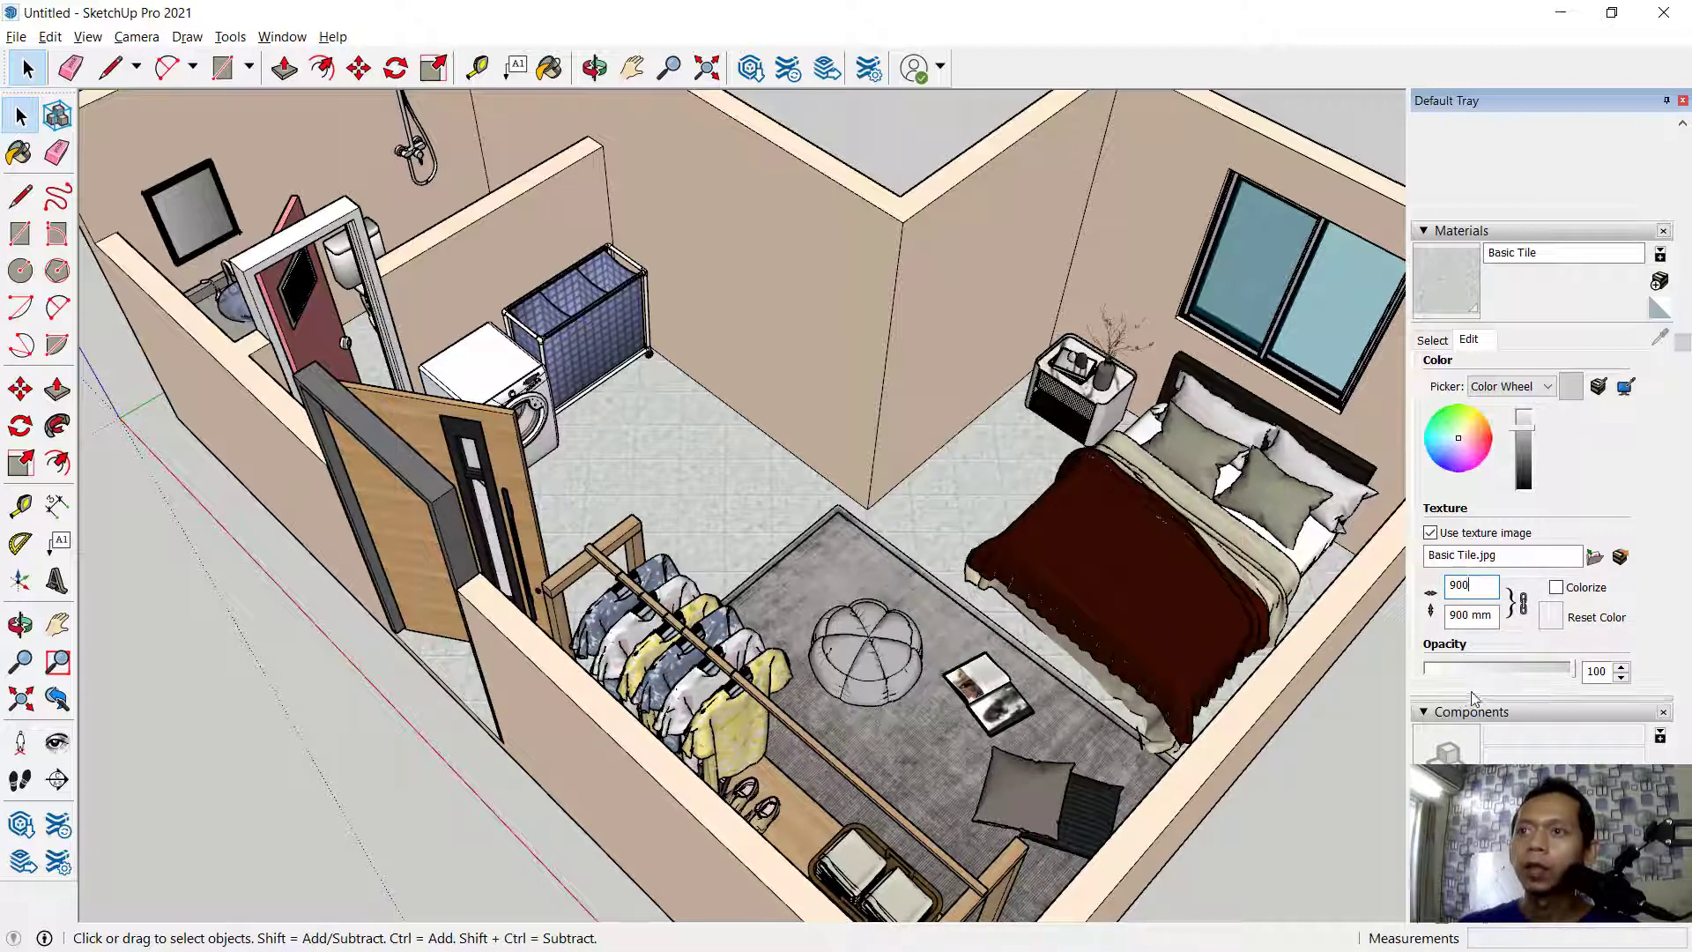
click(727, 509)
double_click(727, 509)
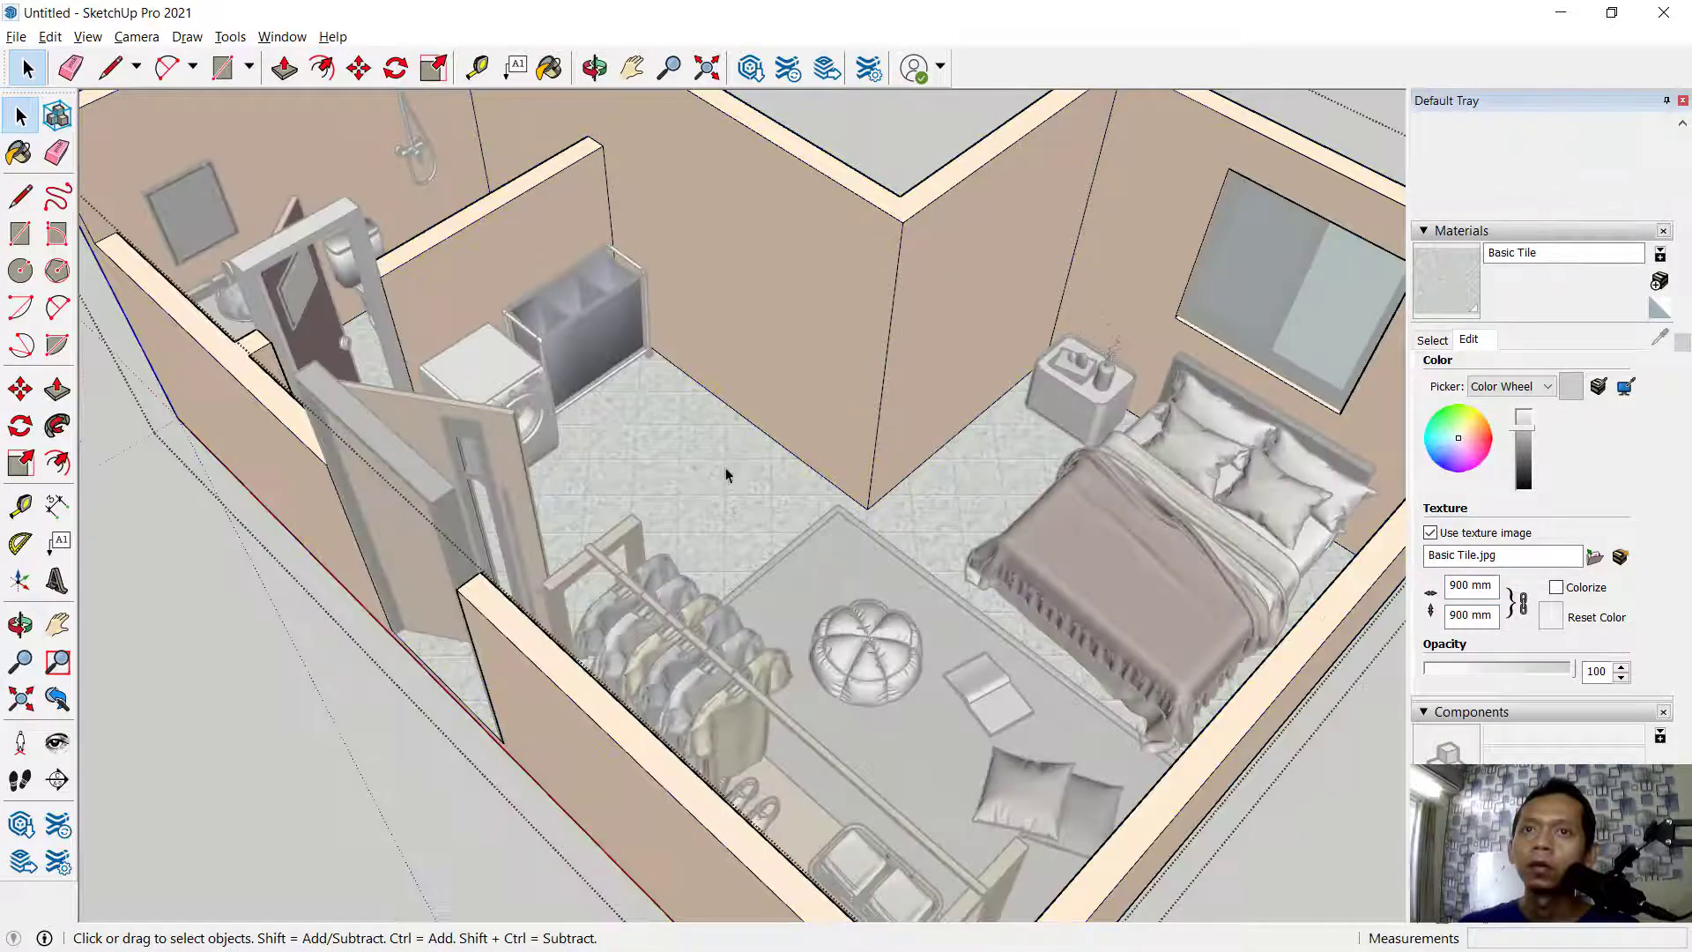
click(727, 508)
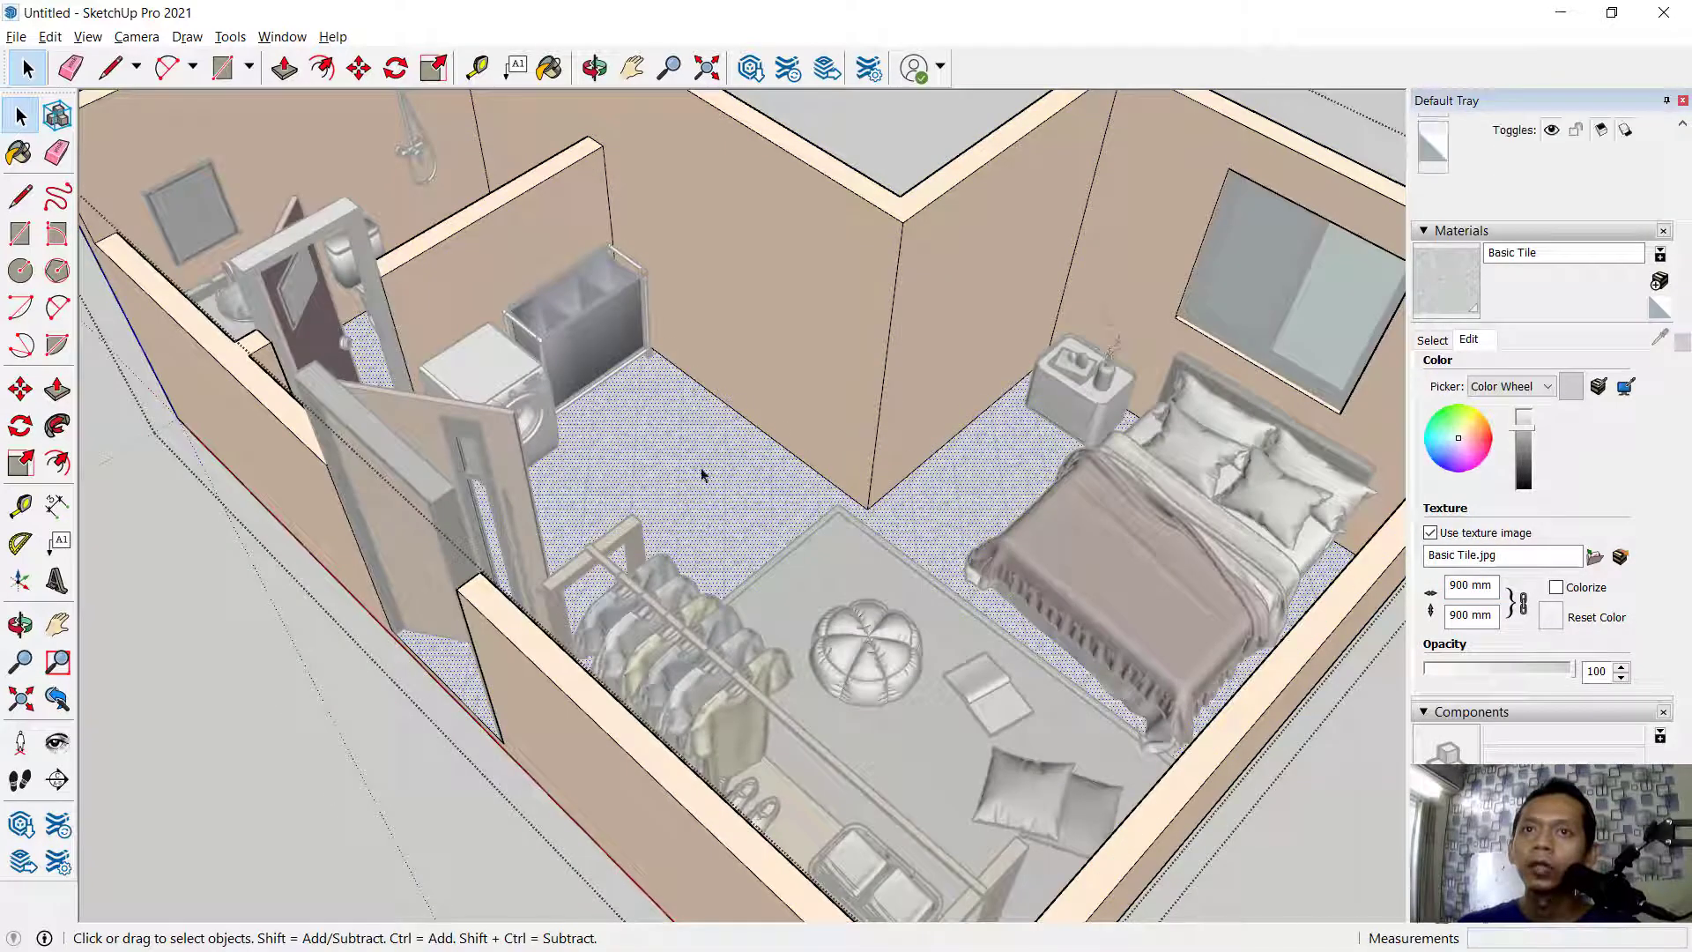
Rotate and rescale the floor's tile texture using Texture > Position, then confirm
right_click(696, 480)
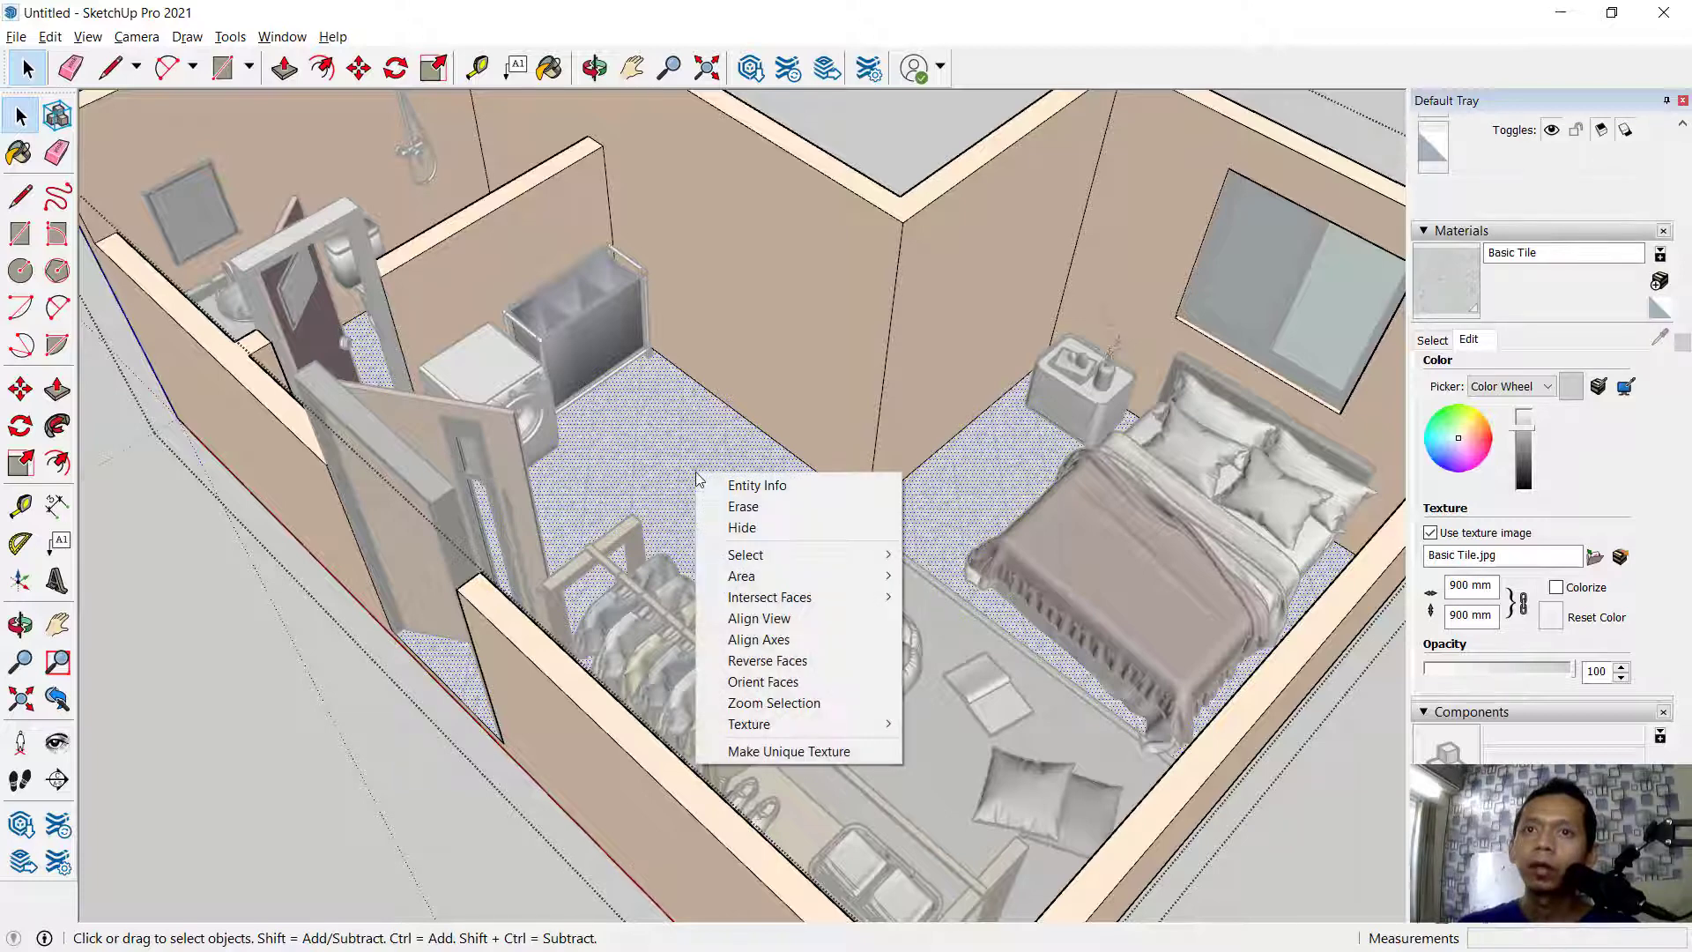
mouse_move(811, 734)
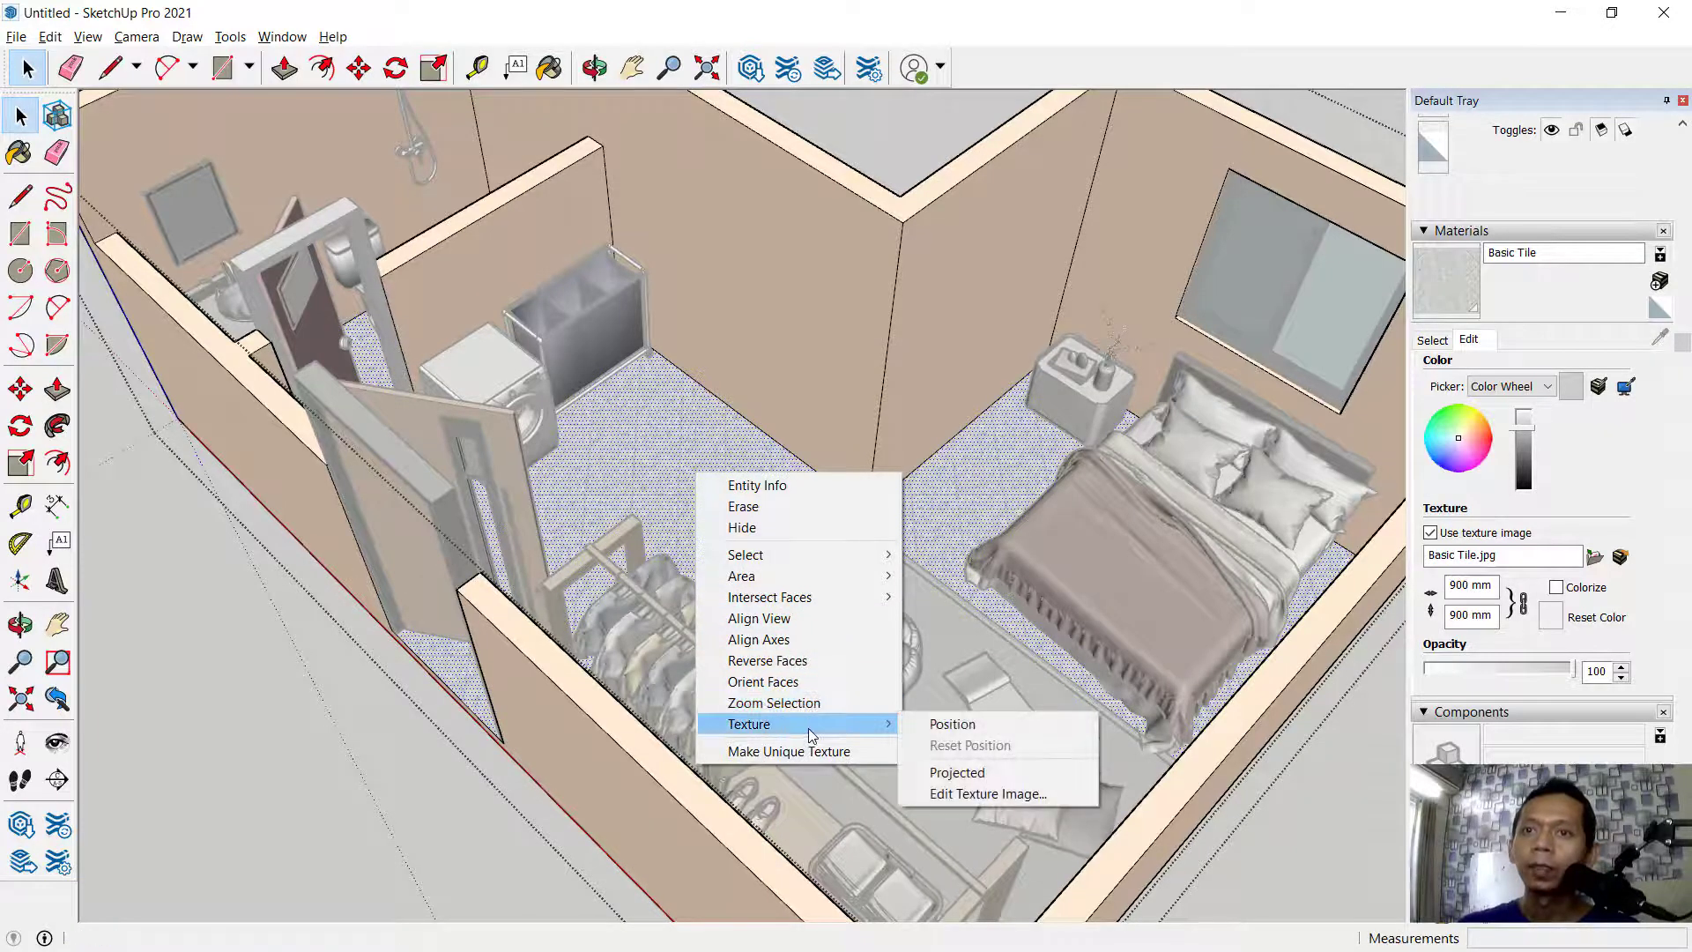
click(960, 724)
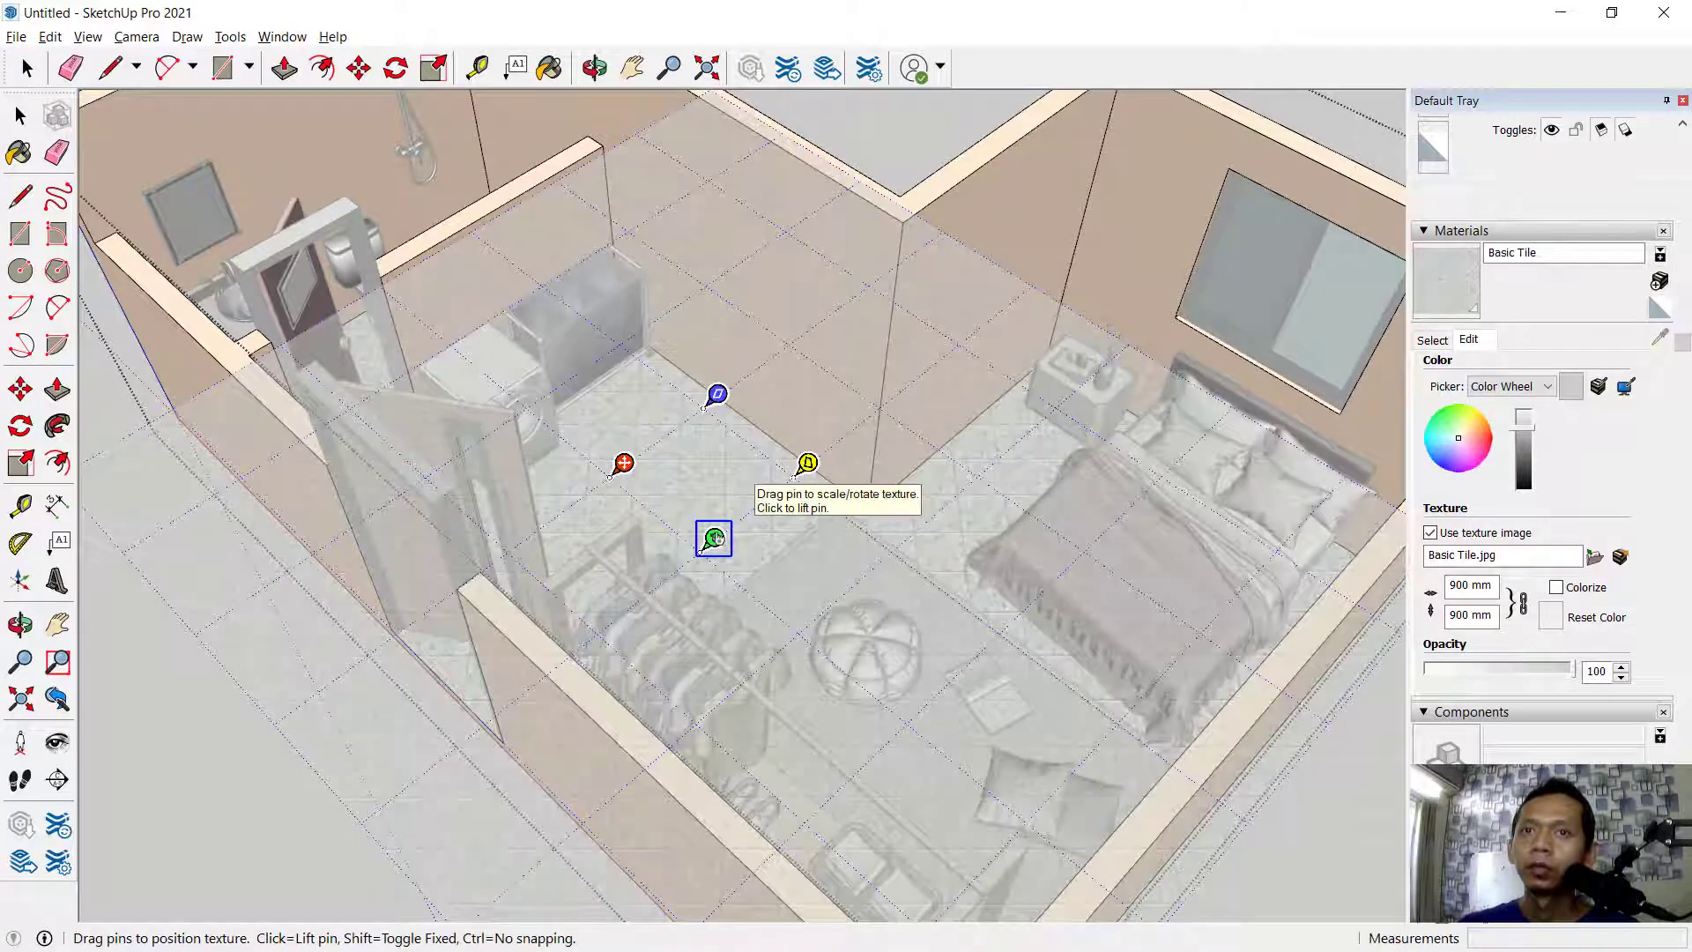
drag(714, 537, 614, 586)
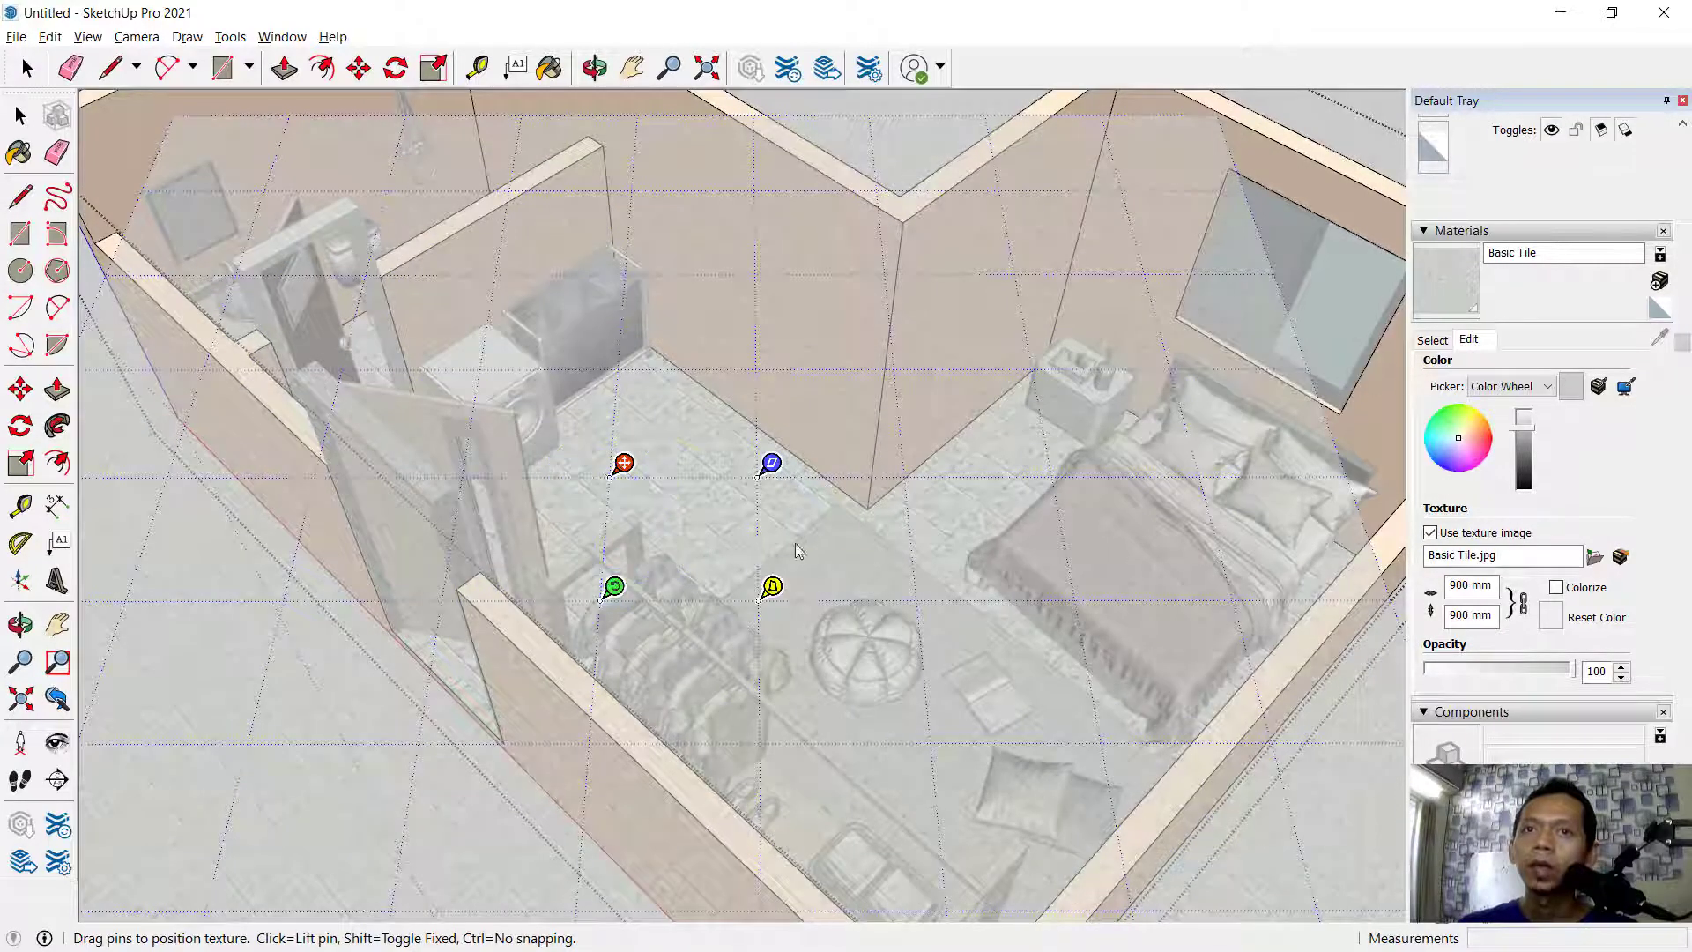
key(Return)
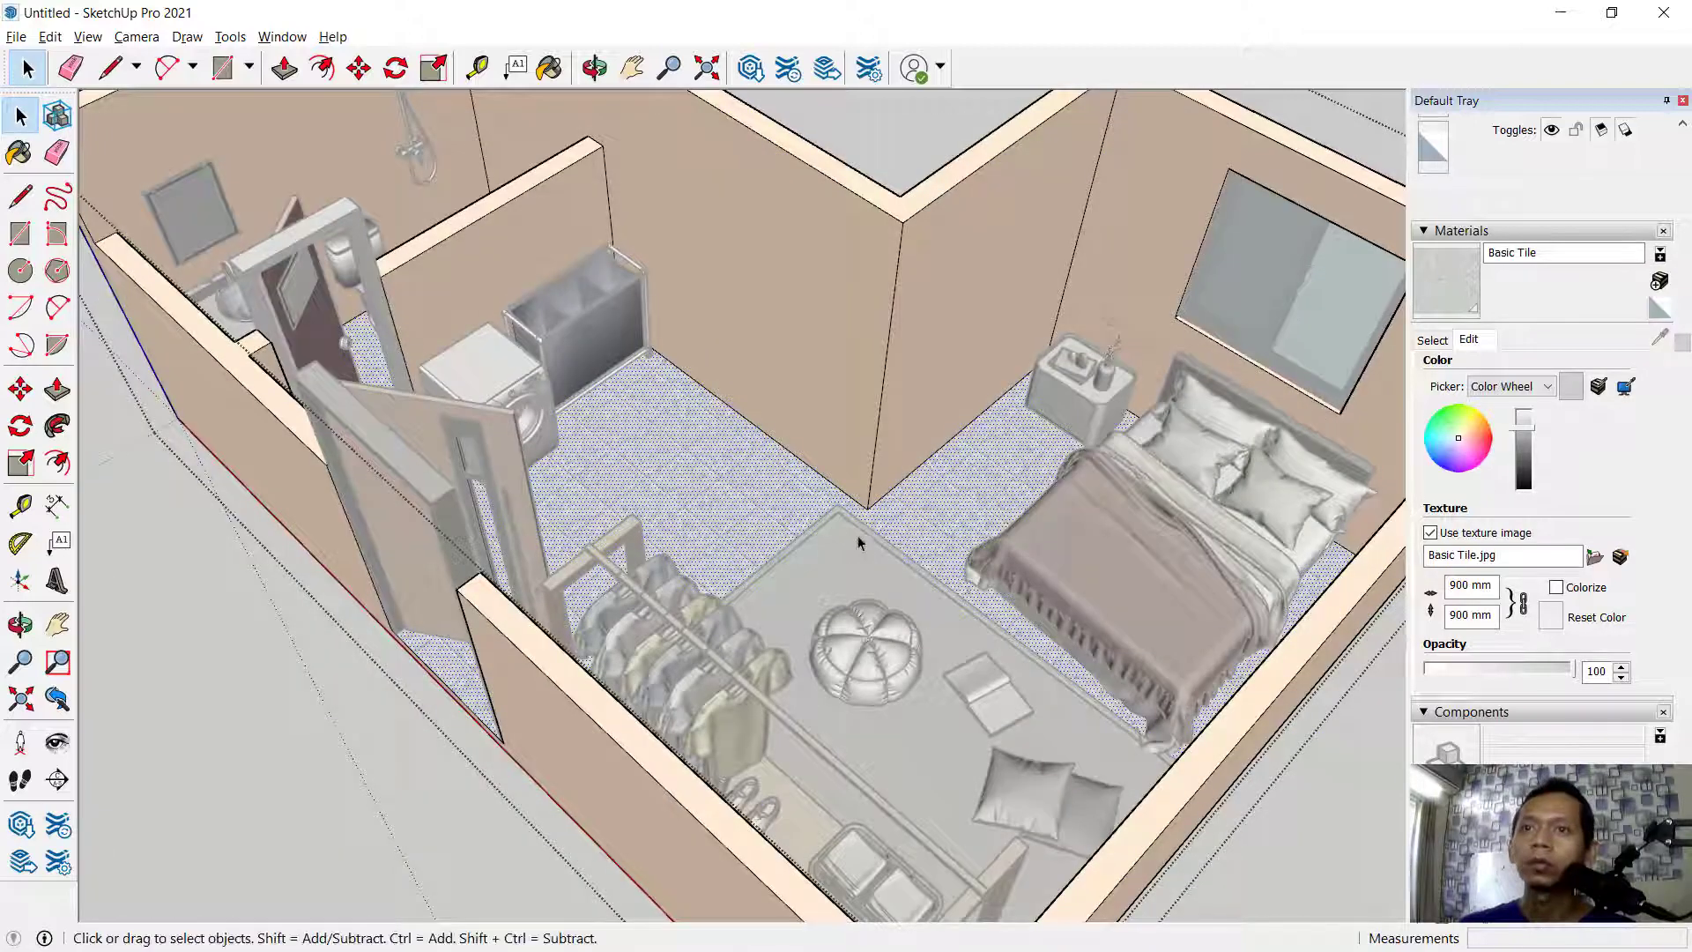
Exit the room group, then zoom out and orbit to view the whole apartment
click(1319, 830)
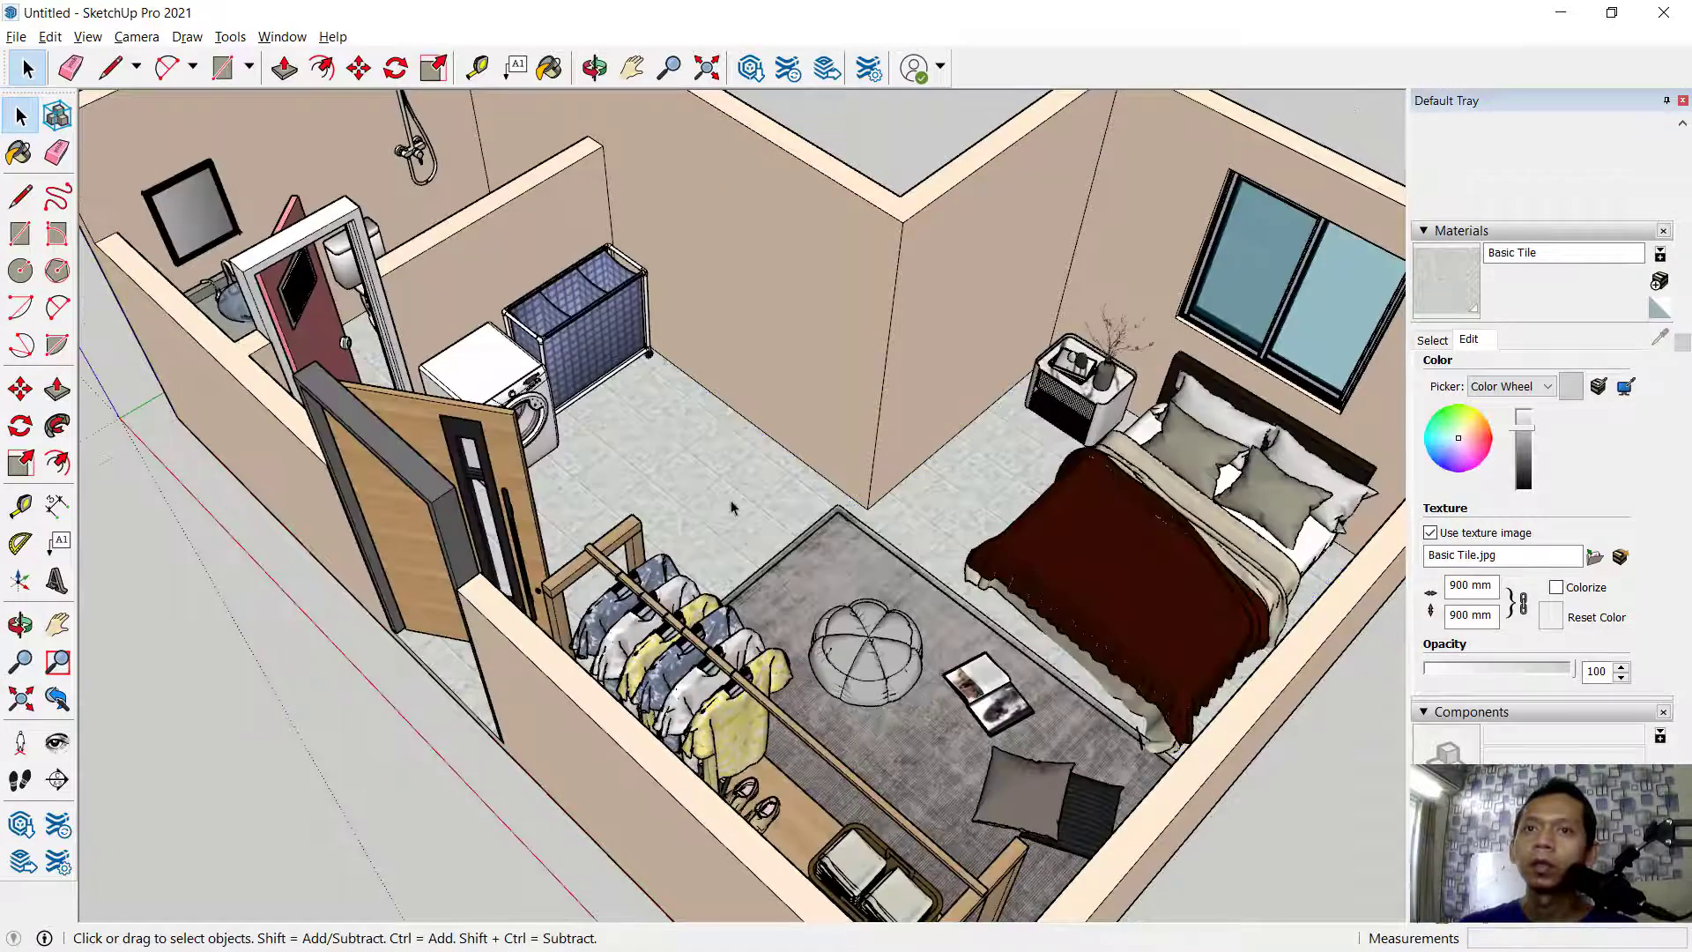
scroll(779, 511, down, 5)
mouse_move(877, 591)
middle_down()
mouse_move(872, 549)
mouse_move(860, 557)
mouse_move(924, 550)
middle_up()
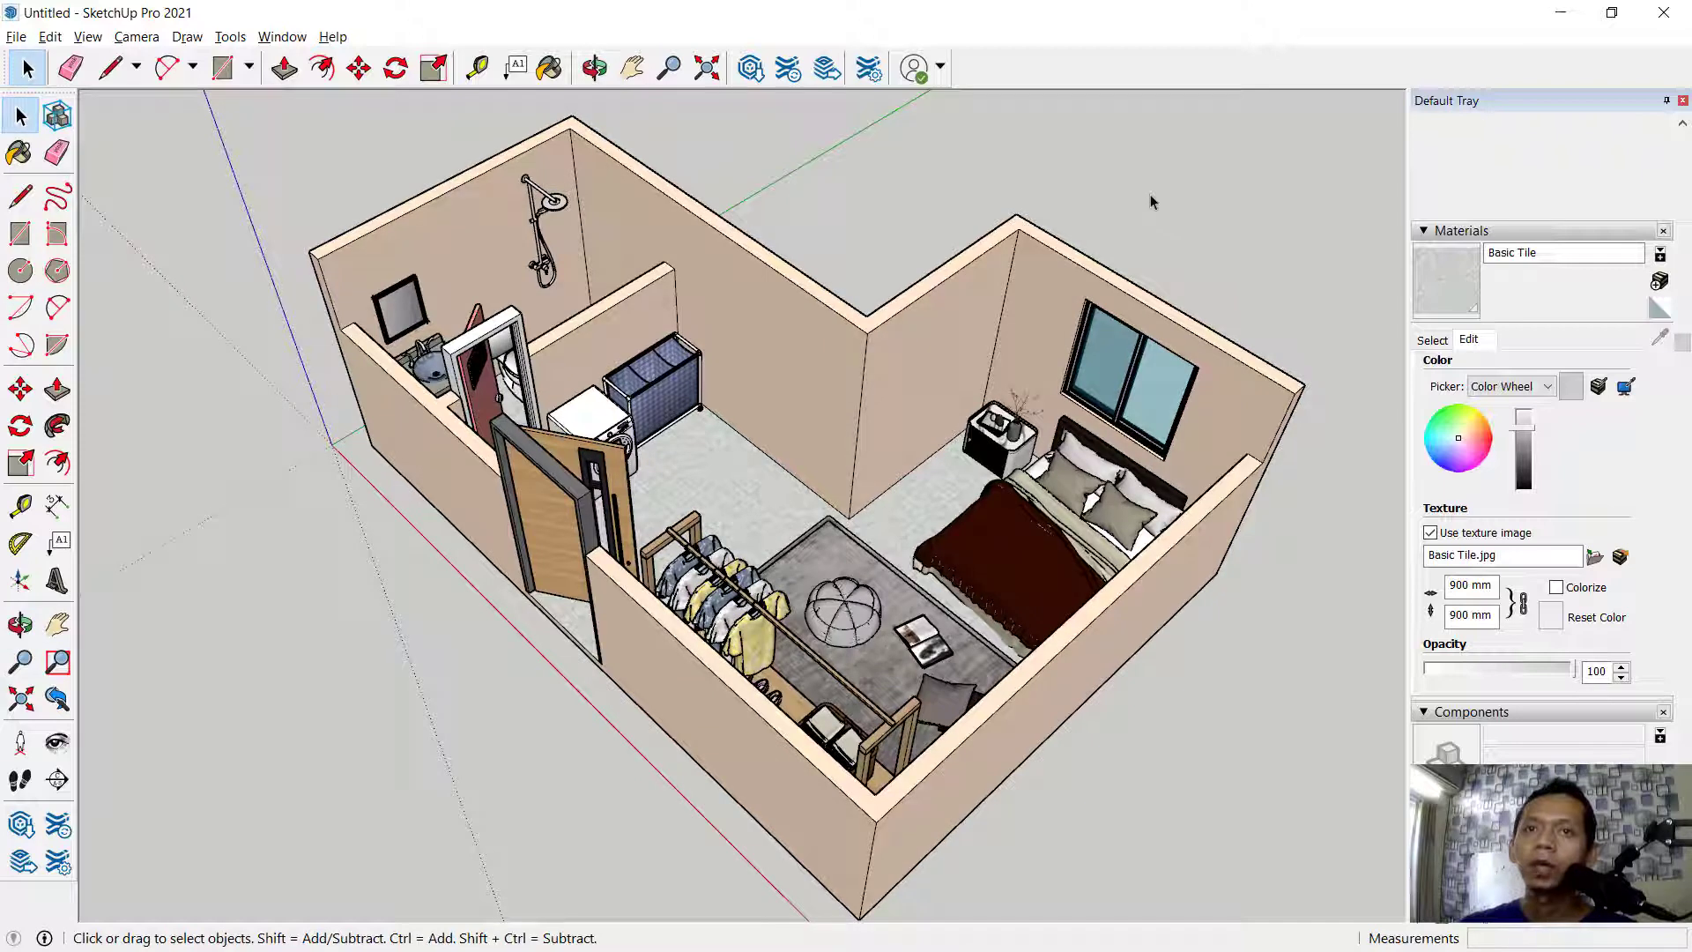